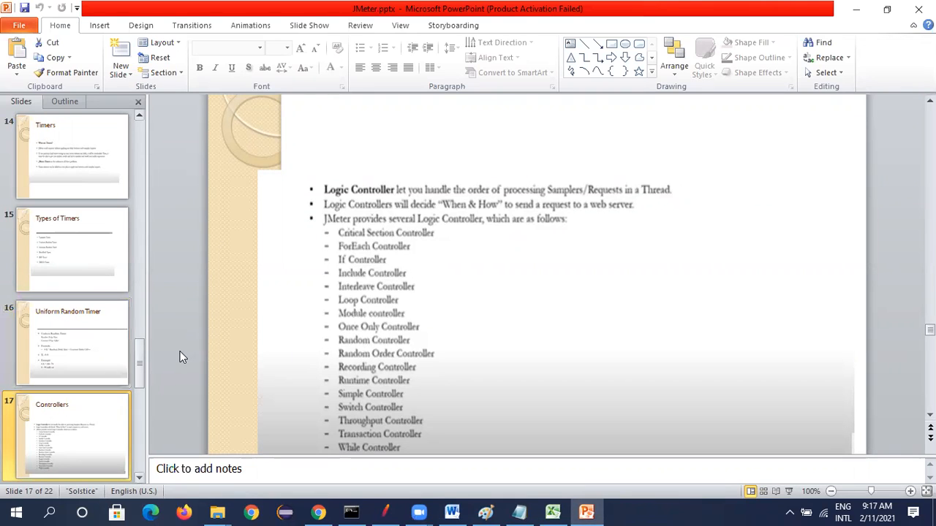
Find the Other Controllers slide in the JMeter presentation and show it as a full-screen slide show
{"action": "scroll", "coordinate": [180, 351], "scroll_direction": "down", "scroll_amount": 1}
{"action": "left_click", "coordinate": [87, 426]}
{"action": "scroll", "coordinate": [89, 421], "scroll_direction": "down", "scroll_amount": 2}
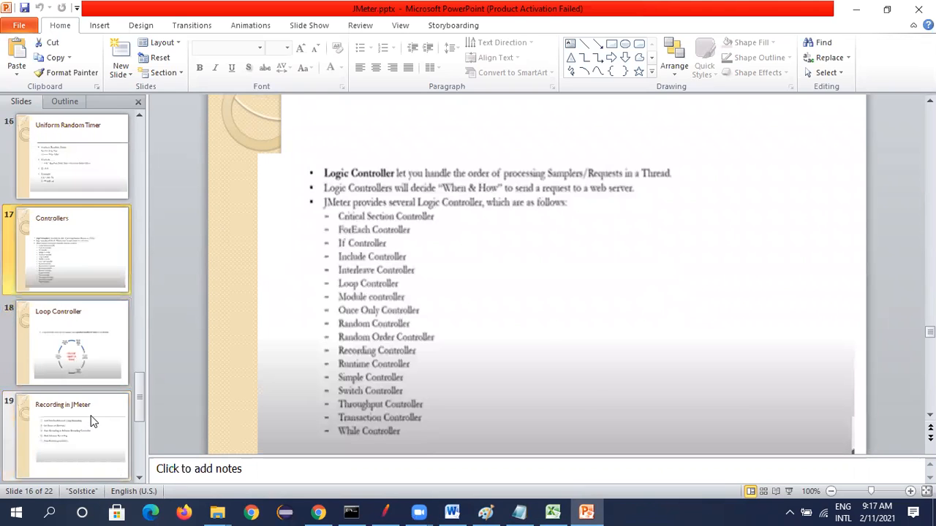
{"action": "left_click", "coordinate": [71, 360]}
{"action": "left_click", "coordinate": [77, 442]}
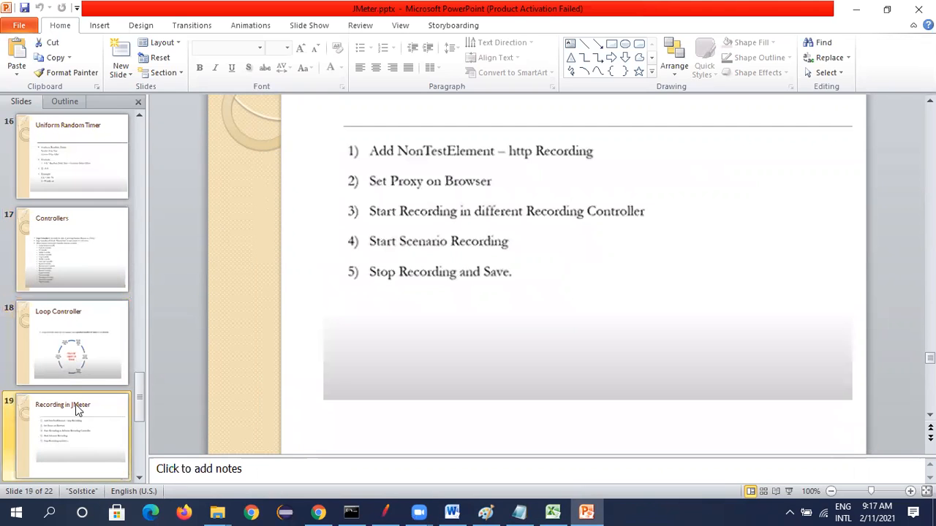
{"action": "scroll", "coordinate": [69, 380], "scroll_direction": "down", "scroll_amount": 1}
{"action": "left_click", "coordinate": [71, 431]}
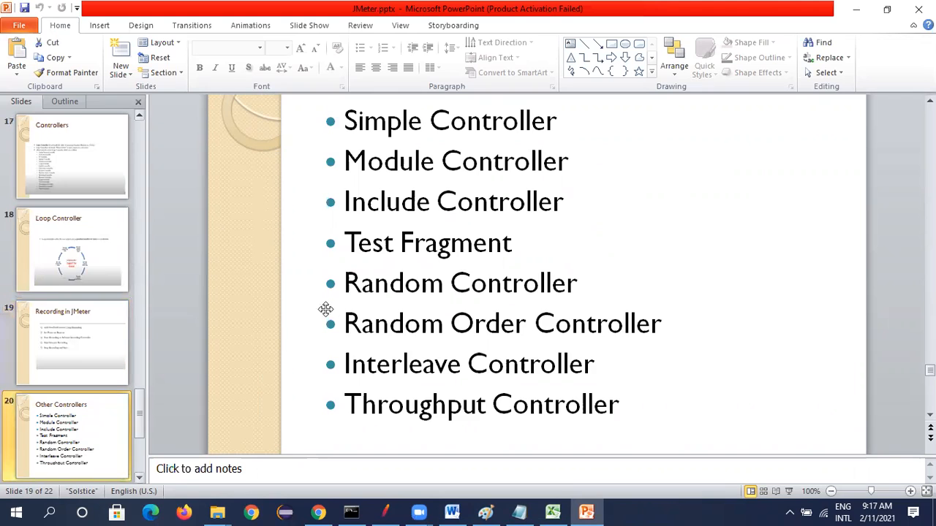
{"action": "left_click", "coordinate": [788, 492]}
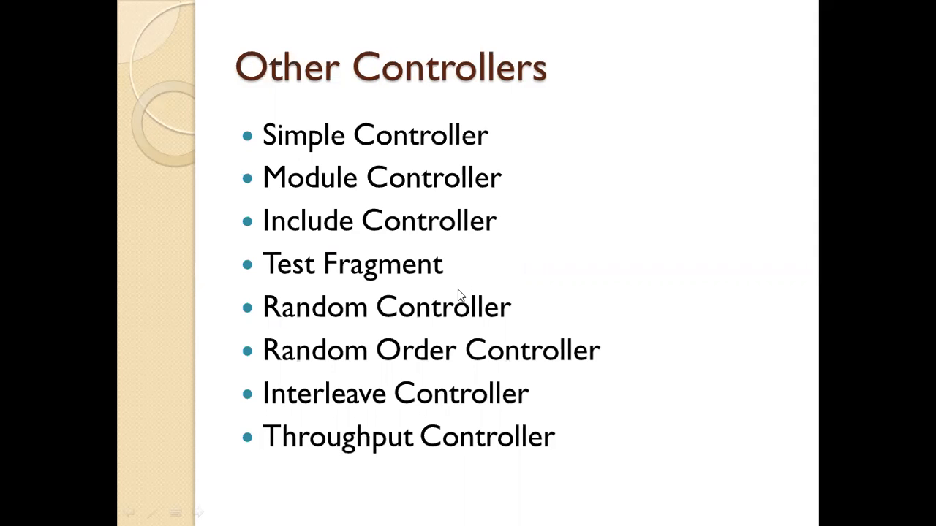
Switch to Apache JMeter and add a Thread Group to the Test Plan
{"action": "key", "text": "alt+Tab"}
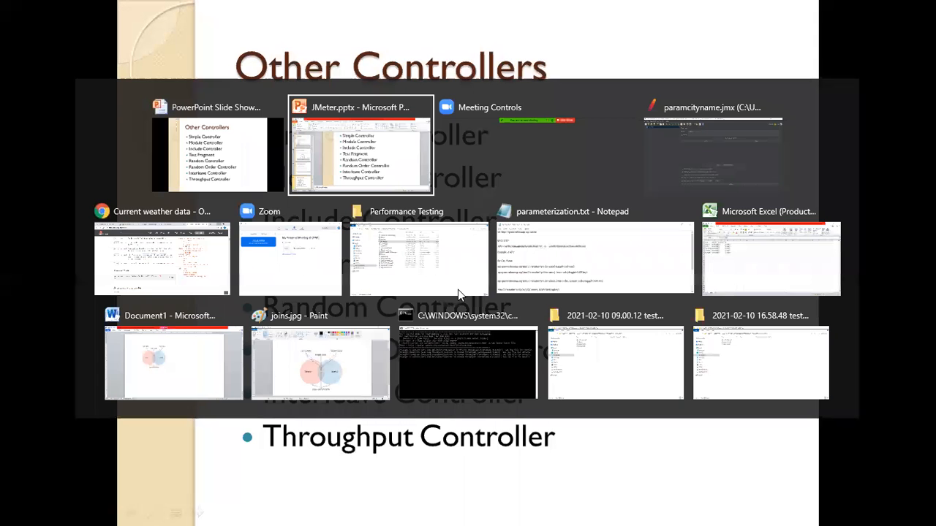
{"action": "key", "text": "alt+Tab"}
{"action": "key", "text": "alt+Tab"}
{"action": "key", "text": "alt+Tab"}
{"action": "key", "text": "alt+Tab"}
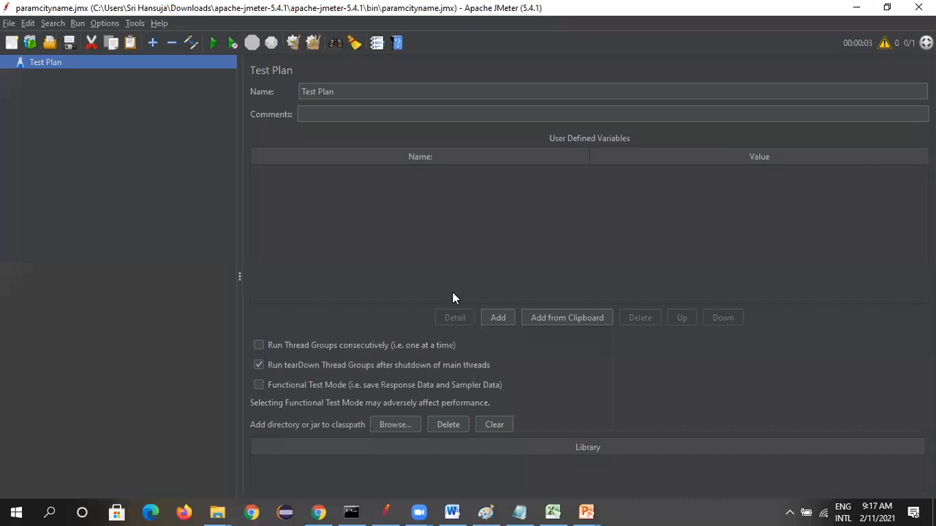
{"action": "right_click", "coordinate": [44, 62]}
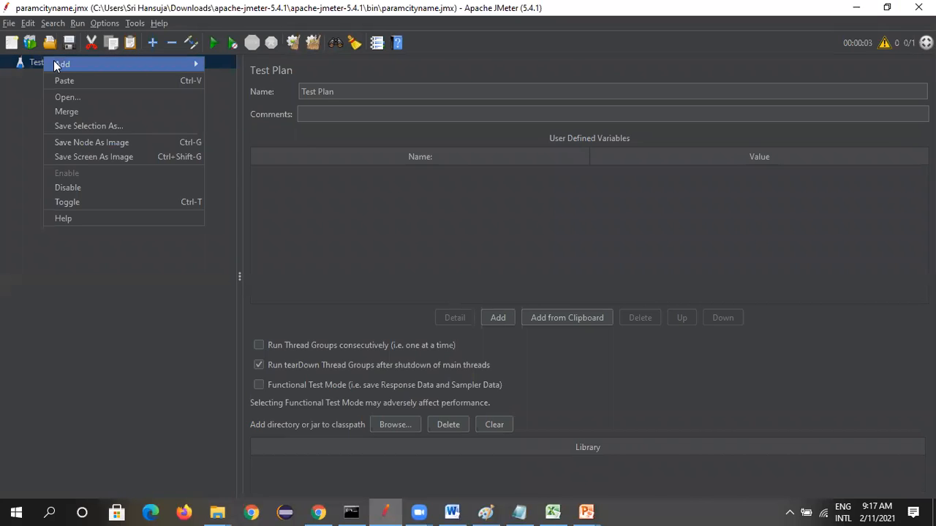
{"action": "mouse_move", "coordinate": [146, 64]}
{"action": "mouse_move", "coordinate": [290, 65]}
{"action": "left_click", "coordinate": [319, 63]}
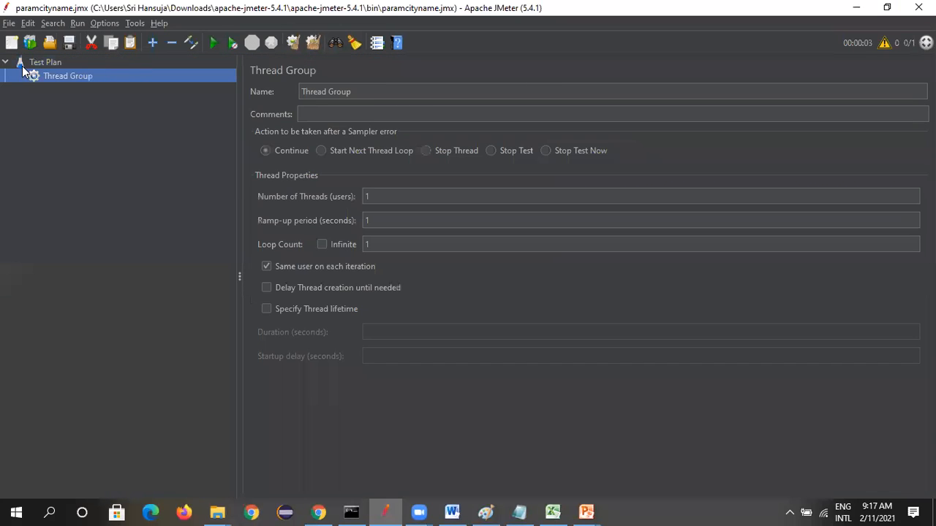
Add an HTTP Request sampler to the Thread Group
{"action": "right_click", "coordinate": [54, 61]}
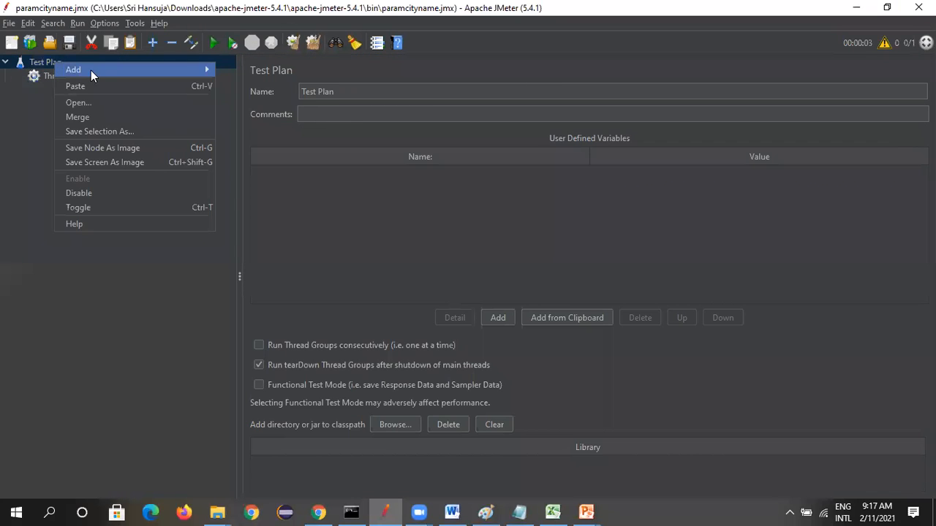
{"action": "left_click", "coordinate": [41, 75]}
{"action": "right_click", "coordinate": [42, 76]}
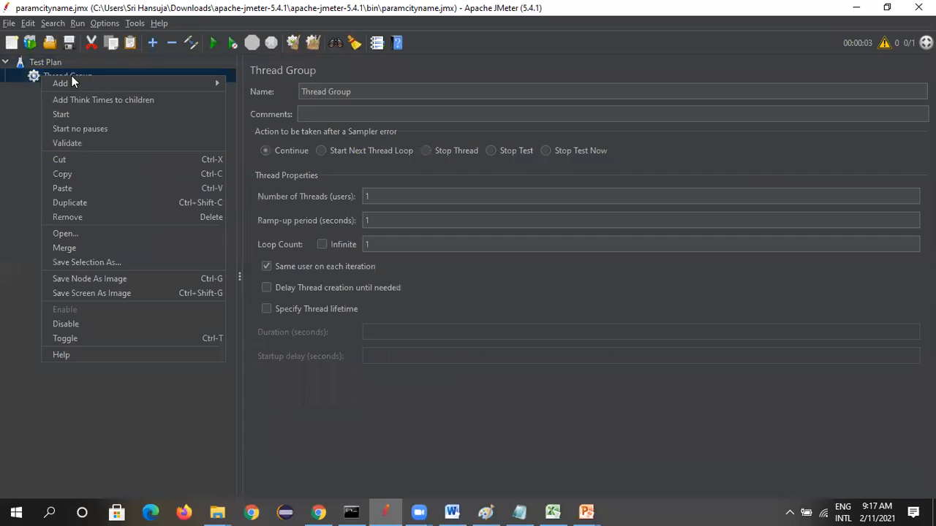
{"action": "mouse_move", "coordinate": [125, 82]}
{"action": "mouse_move", "coordinate": [254, 83]}
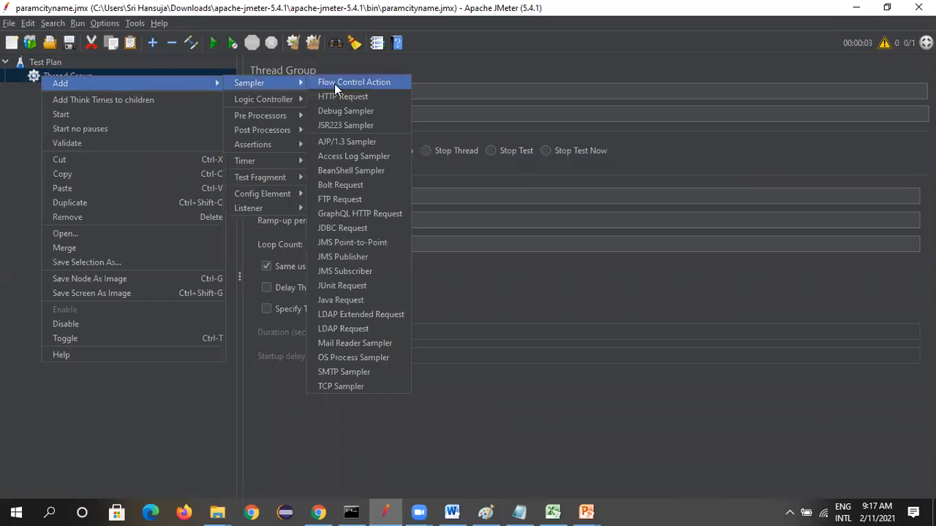
{"action": "left_click", "coordinate": [340, 97]}
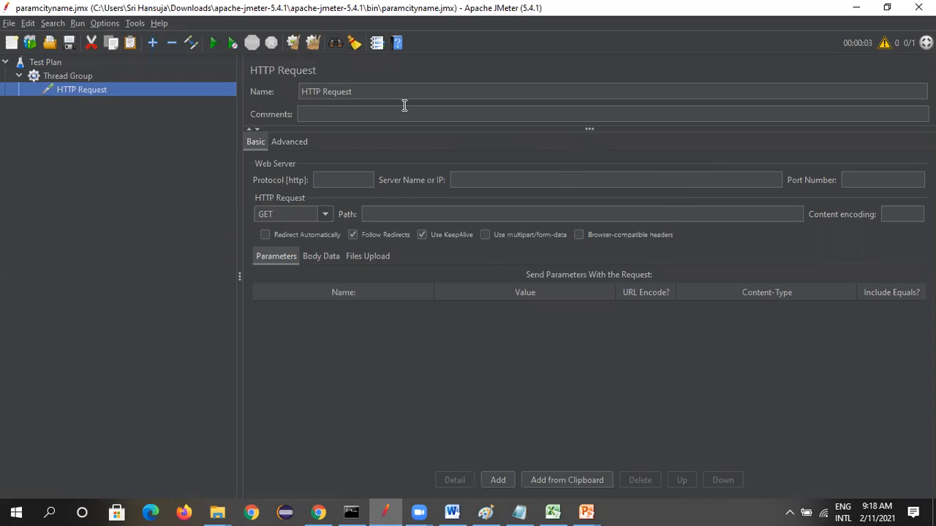
Switch to Chrome and open blazedemo.com in a new tab
{"action": "left_click", "coordinate": [472, 178]}
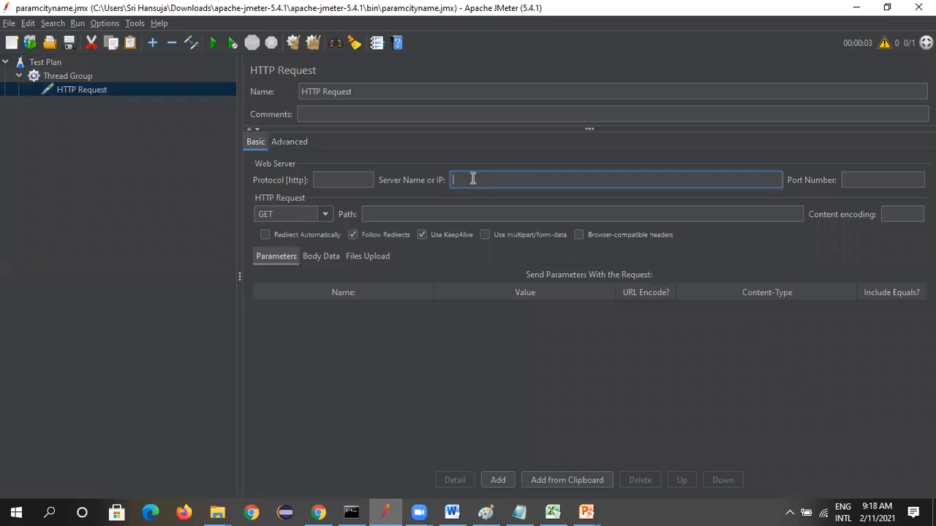
{"action": "left_click", "coordinate": [318, 511]}
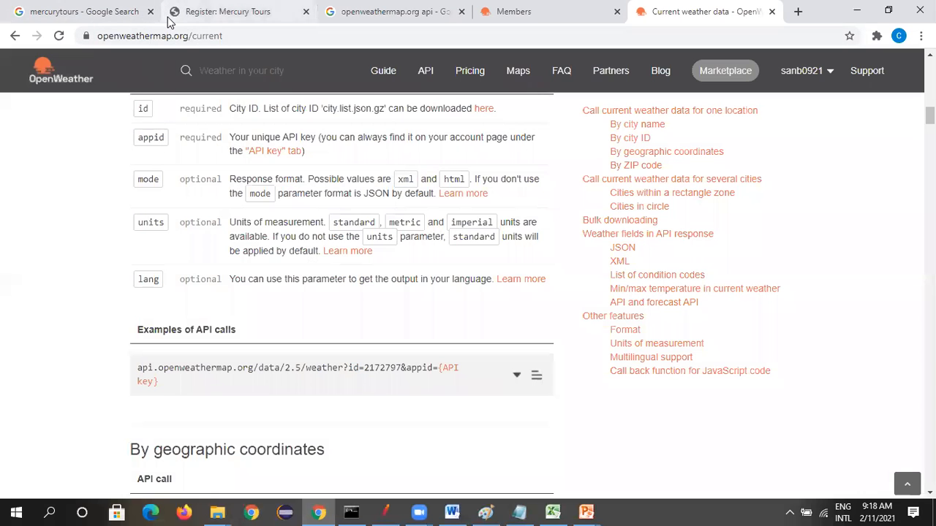
{"action": "left_click", "coordinate": [223, 11]}
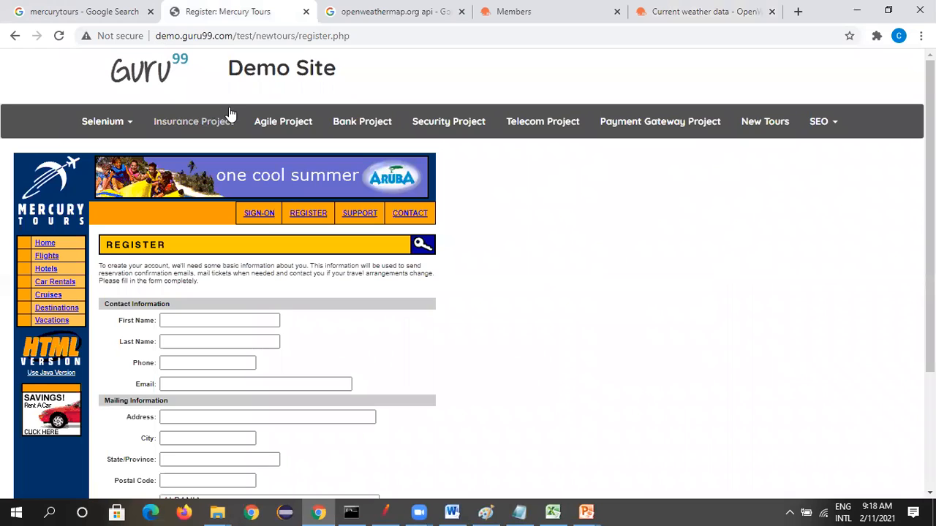
{"action": "left_click", "coordinate": [607, 15]}
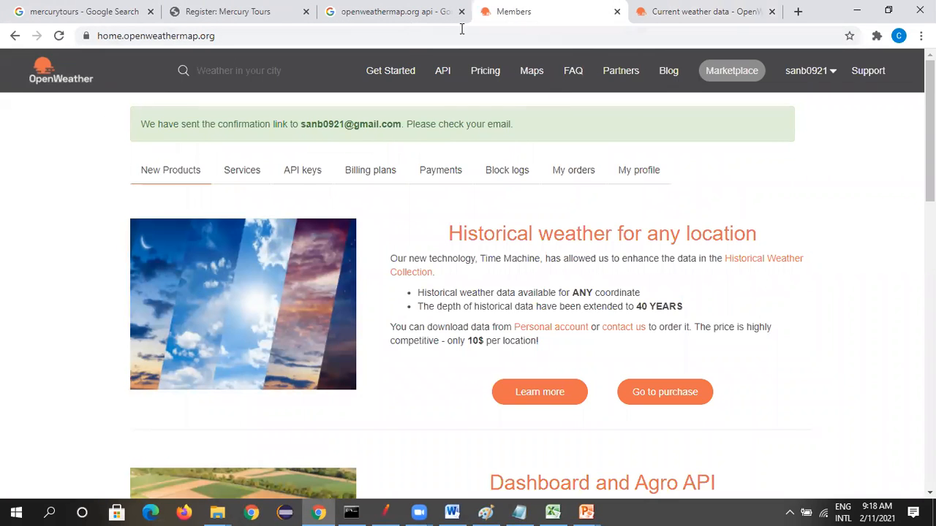
{"action": "key", "text": "ctrl+Tab"}
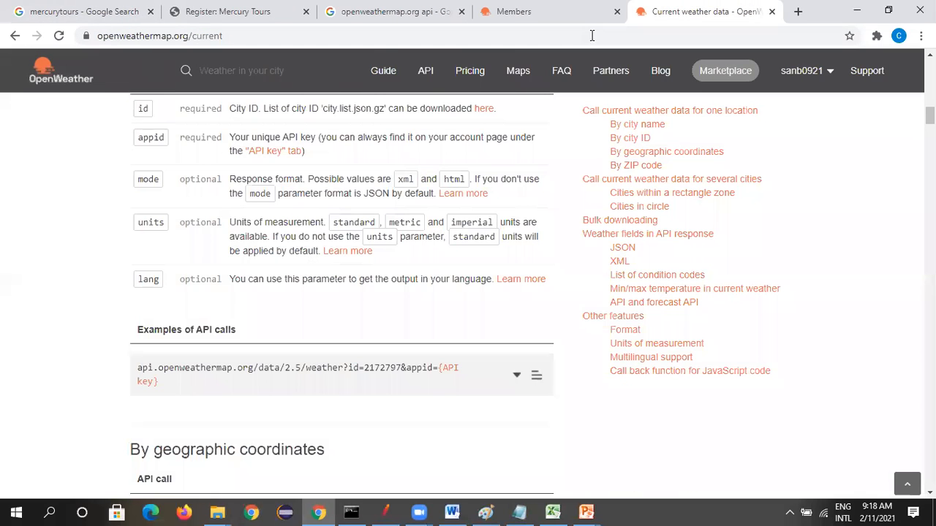
{"action": "key", "text": "ctrl+t"}
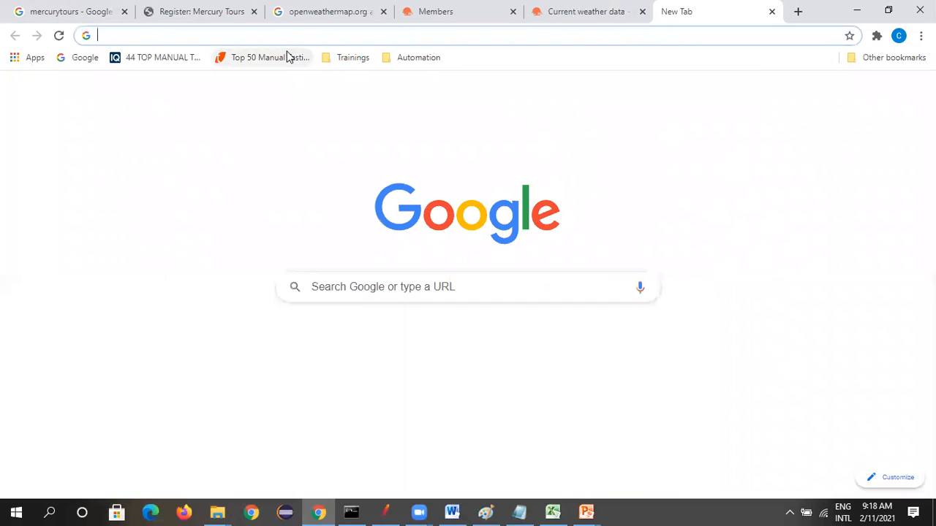
{"action": "type", "text": "blazedemo"}
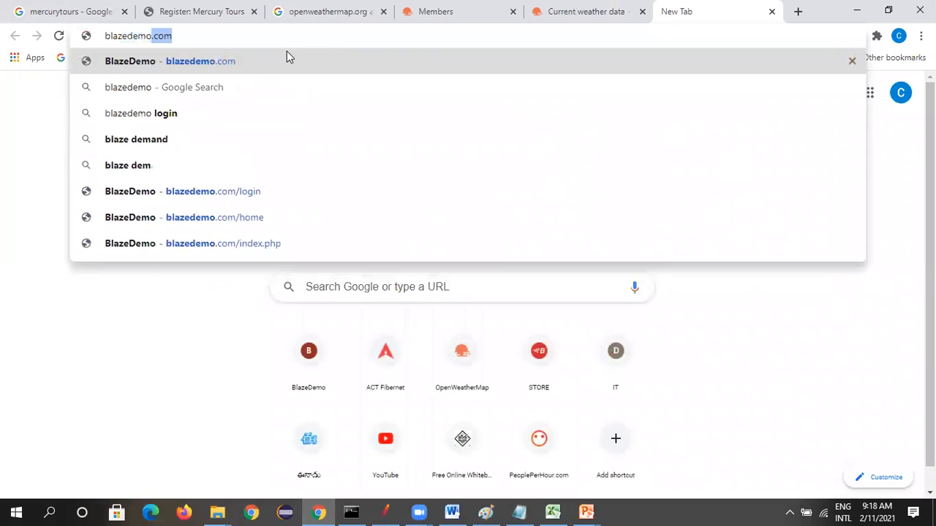
{"action": "key", "text": "Return"}
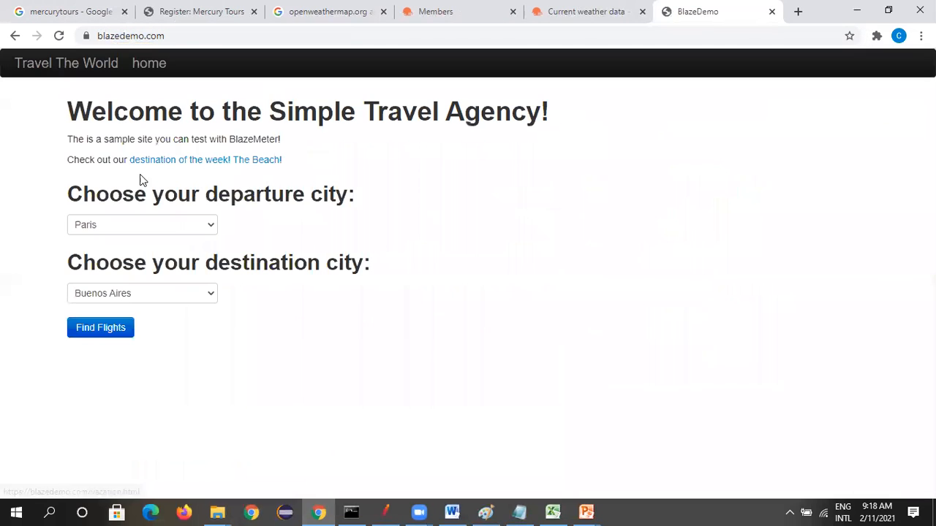
Copy the BlazeDemo home page address into the server name of the HTTP Request in JMeter
{"action": "left_click", "coordinate": [181, 38]}
{"action": "key", "text": "ctrl+c"}
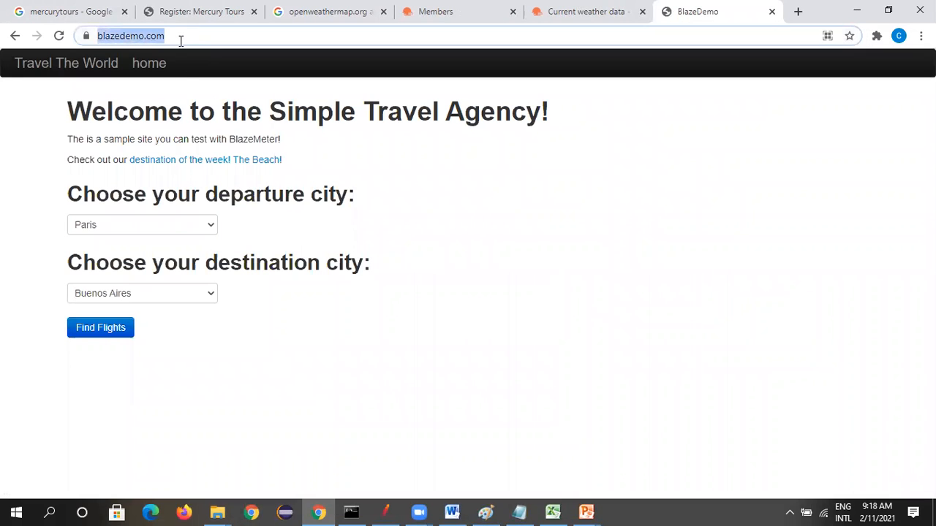
{"action": "key", "text": "alt+Tab"}
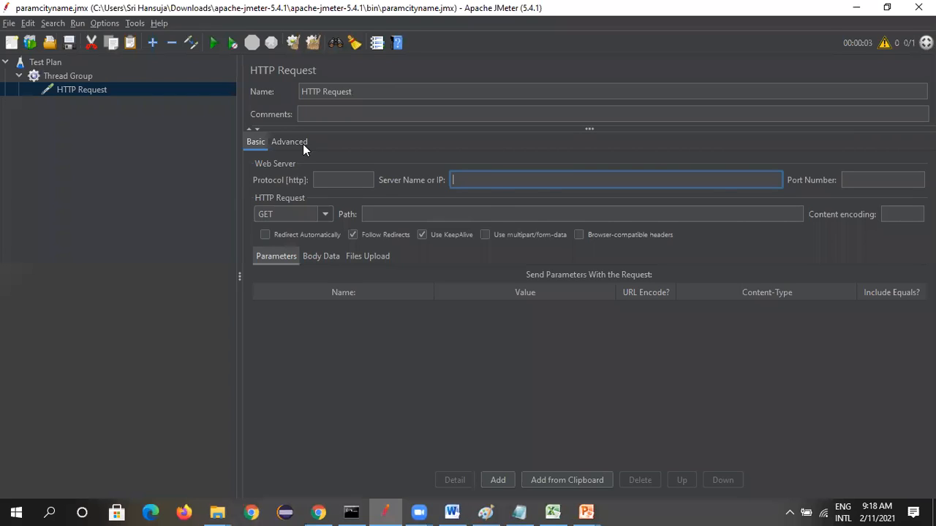
{"action": "key", "text": "ctrl+v"}
{"action": "key", "text": "BackSpace"}
{"action": "key", "text": "BackSpace"}
{"action": "key", "text": "BackSpace"}
{"action": "key", "text": "BackSpace"}
Back in Chrome, view BlazeDemo's Register page, then open its Login page and copy that page's address
{"action": "key", "text": "alt+Tab"}
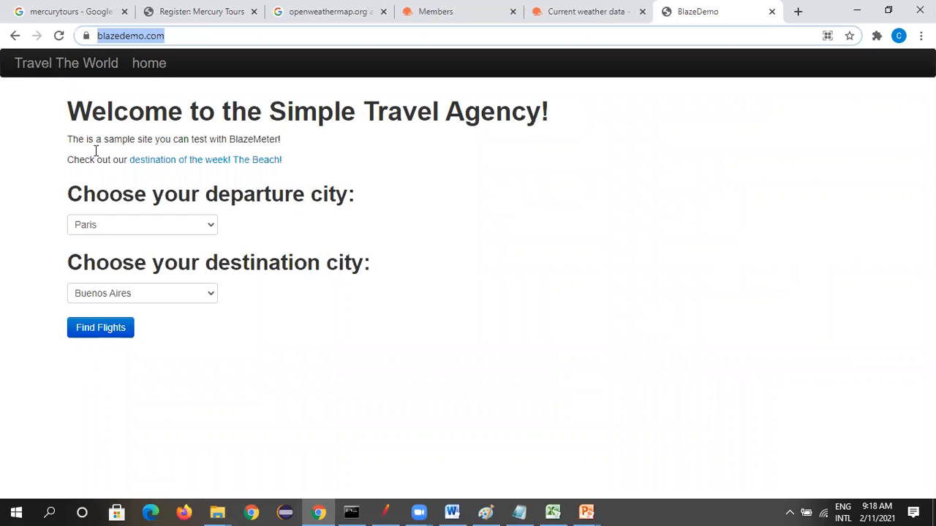
{"action": "left_click", "coordinate": [149, 71]}
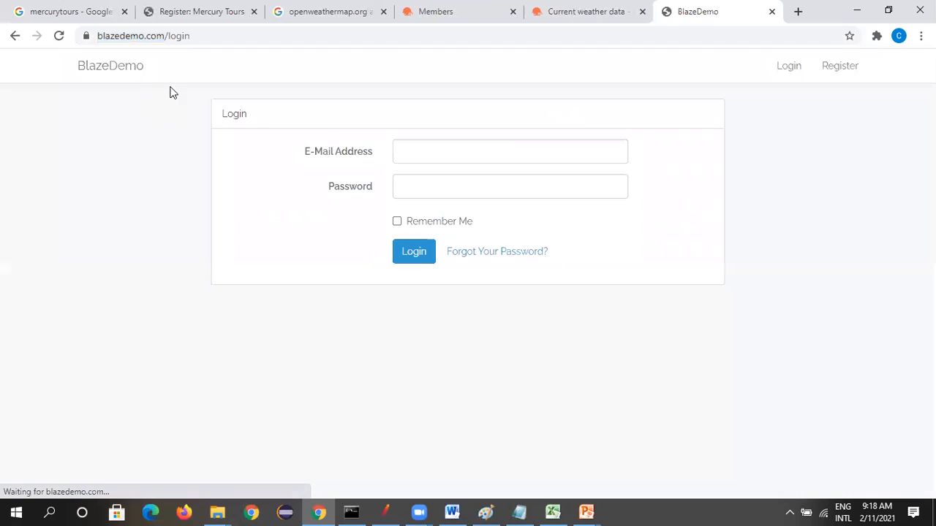
{"action": "left_click", "coordinate": [783, 69]}
{"action": "left_click", "coordinate": [839, 68]}
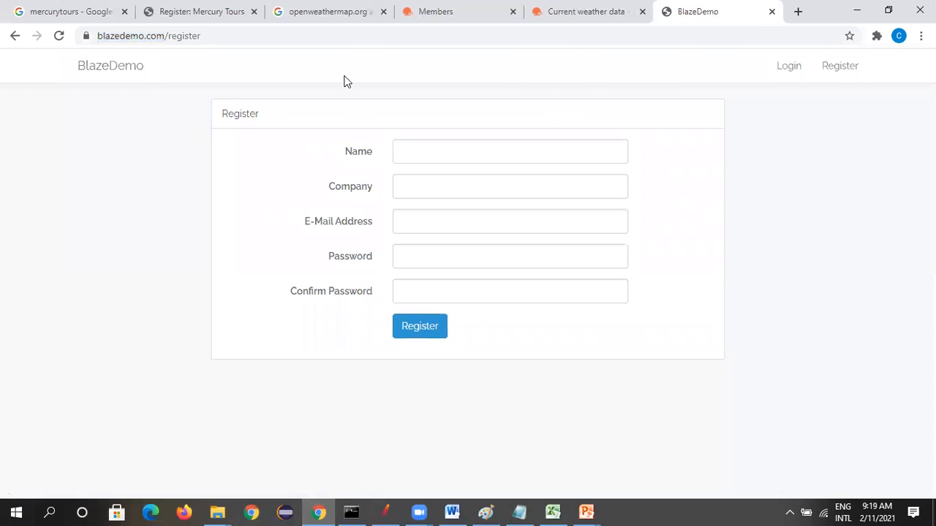
{"action": "left_click", "coordinate": [789, 69]}
{"action": "left_click", "coordinate": [201, 34]}
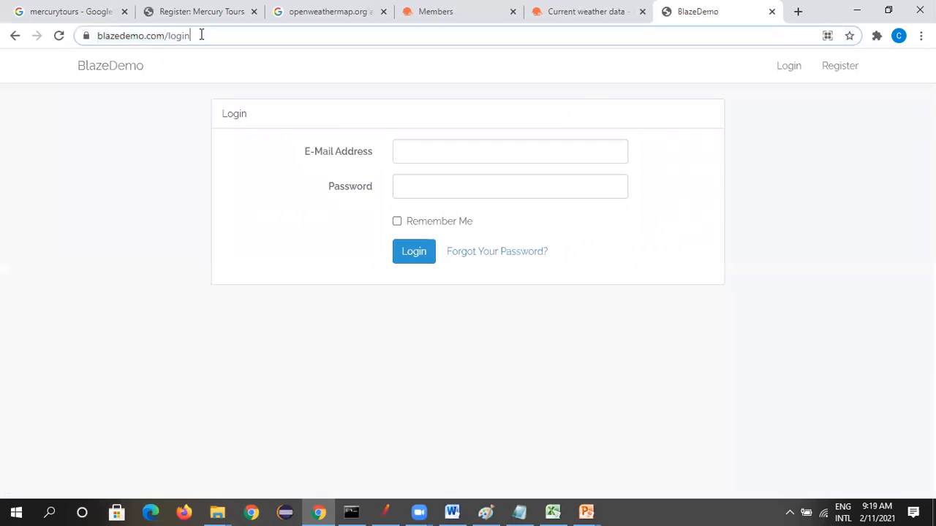
{"action": "left_click_drag", "start_coordinate": [201, 34], "coordinate": [67, 35]}
{"action": "key", "text": "ctrl+c"}
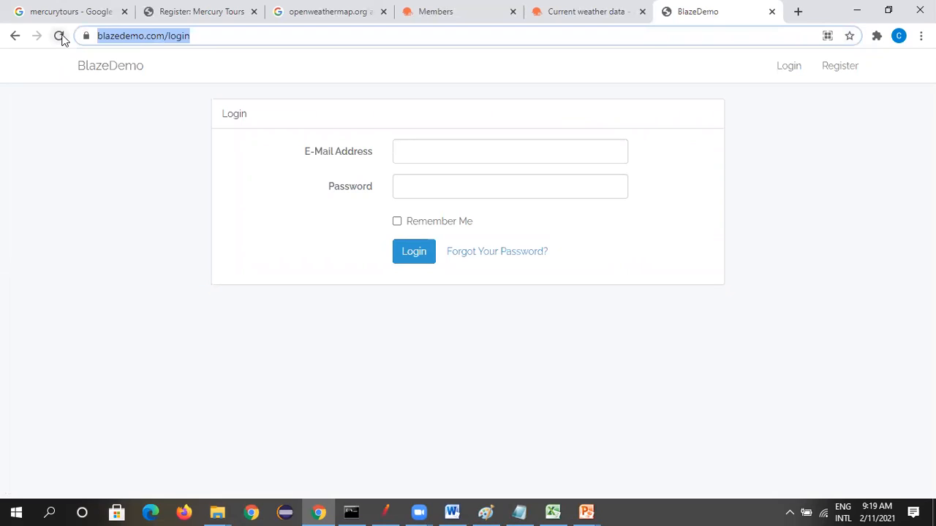
{"action": "key", "text": "alt+Tab"}
{"action": "left_click", "coordinate": [458, 182]}
{"action": "key", "text": "BackSpace"}
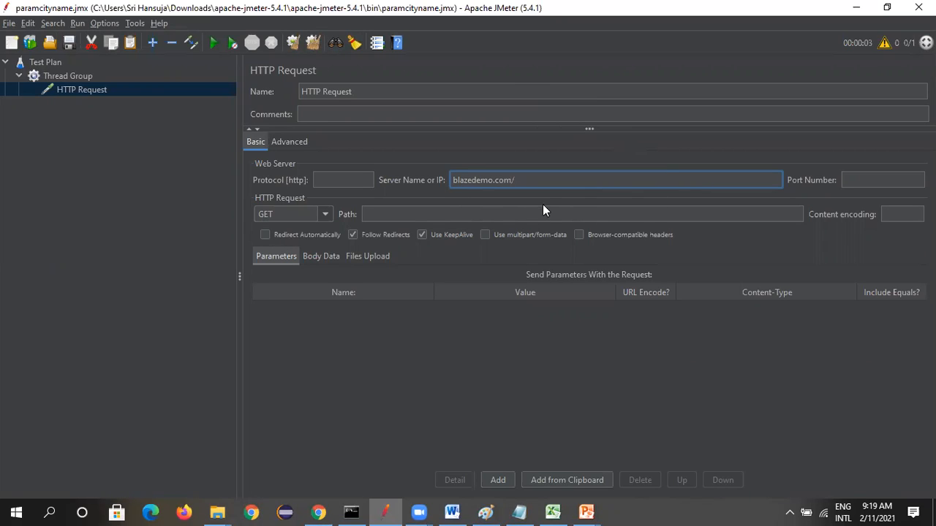
{"action": "key", "text": "End"}
{"action": "key", "text": "BackSpace"}
Paste the copied address as the HTTP Request's path and shorten it to /login
{"action": "left_click", "coordinate": [502, 213]}
{"action": "key", "text": "ctrl+v"}
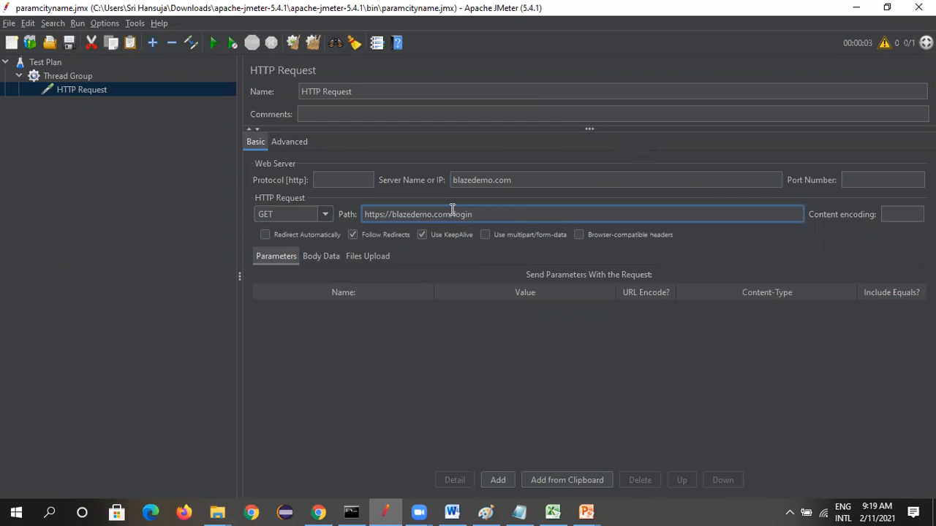
{"action": "left_click_drag", "start_coordinate": [451, 213], "coordinate": [288, 219]}
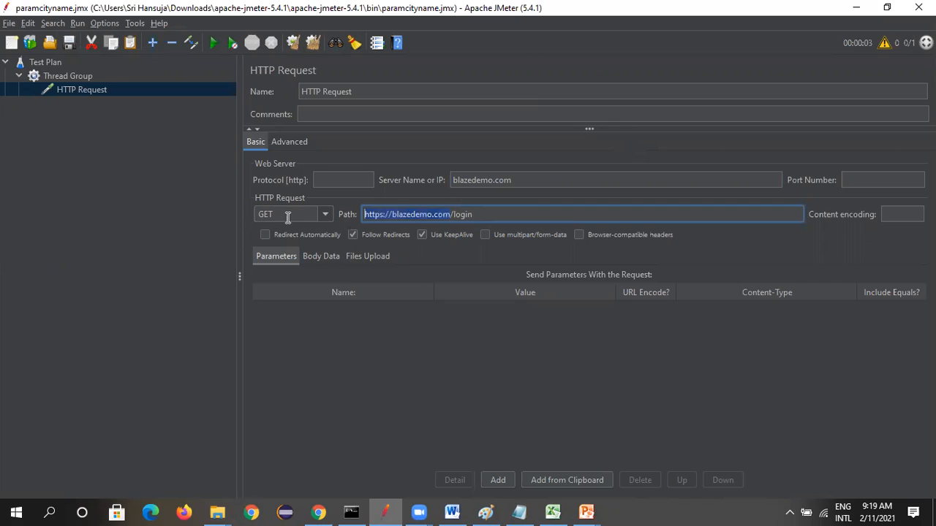
{"action": "key", "text": "BackSpace"}
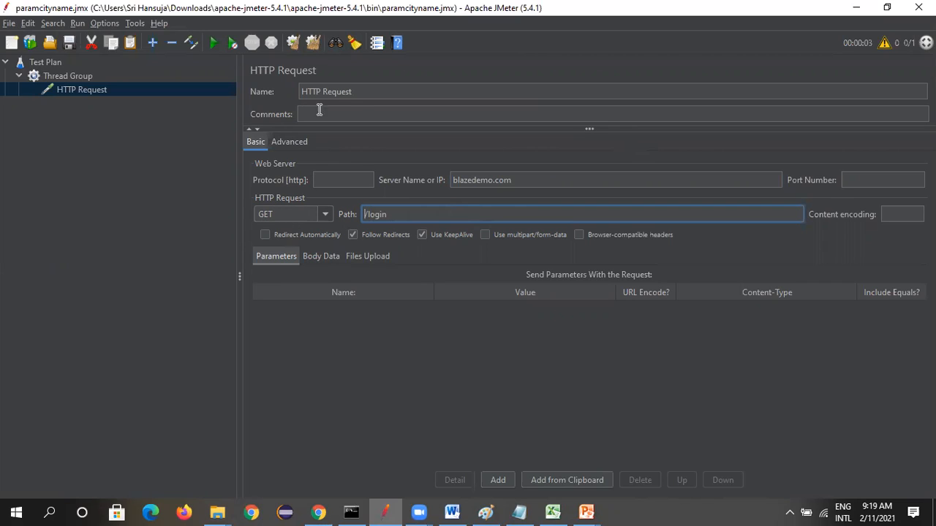
Rename the HTTP Request sampler to Login and select the Thread Group
{"action": "left_click", "coordinate": [356, 92]}
{"action": "left_click_drag", "start_coordinate": [321, 91], "coordinate": [238, 87]}
{"action": "key", "text": "Delete"}
{"action": "key", "text": "Delete"}
{"action": "key", "text": "Delete"}
{"action": "key", "text": "Delete"}
{"action": "key", "text": "Delete"}
{"action": "key", "text": "Delete"}
{"action": "key", "text": "Delete"}
{"action": "key", "text": "Delete"}
{"action": "type", "text": "Login"}
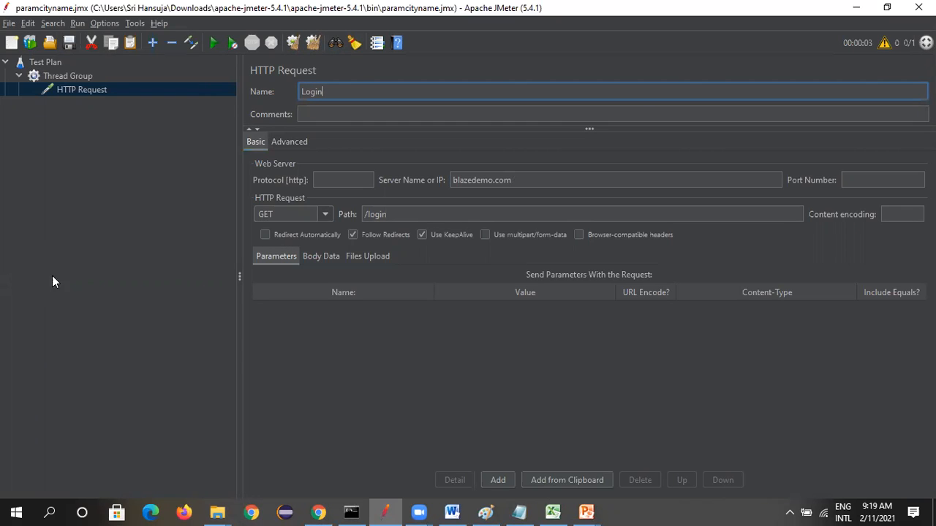
{"action": "left_click", "coordinate": [79, 283]}
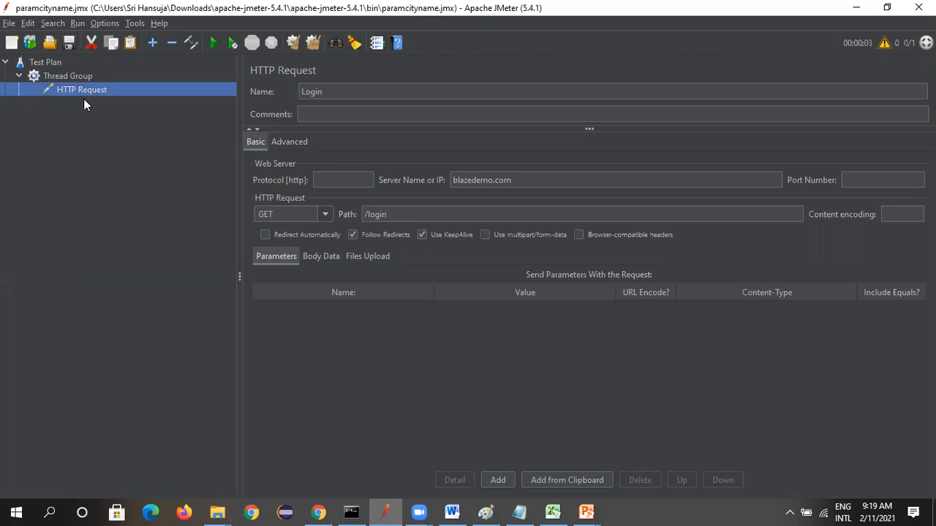
{"action": "key", "text": "Up"}
Switch to Chrome, copy the address of BlazeDemo's Register page and return to JMeter
{"action": "key", "text": "alt+Tab"}
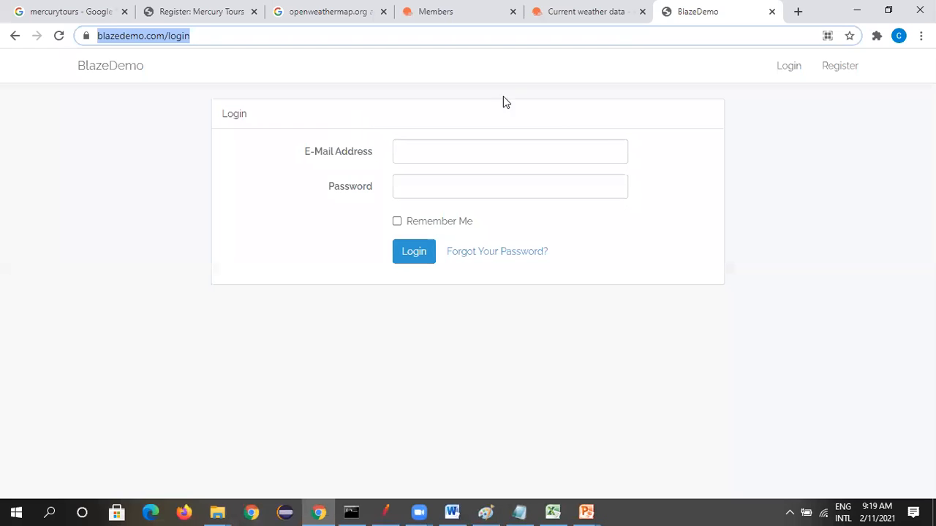
{"action": "left_click", "coordinate": [840, 66]}
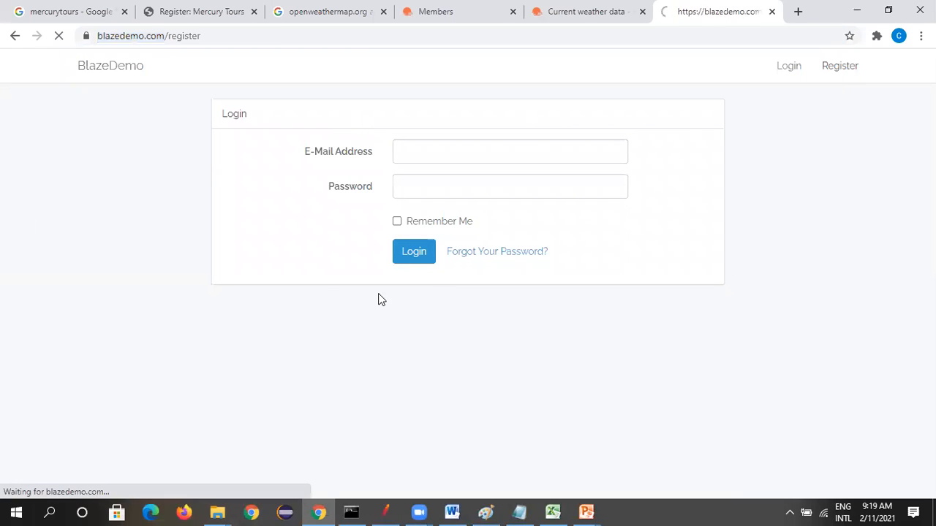
{"action": "left_click", "coordinate": [180, 36]}
{"action": "key", "text": "ctrl+c"}
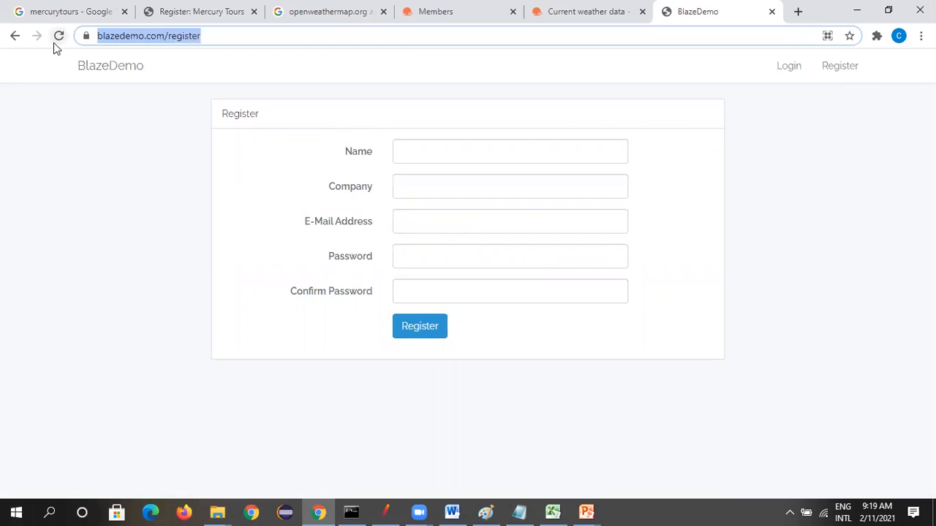
{"action": "key", "text": "alt+Tab"}
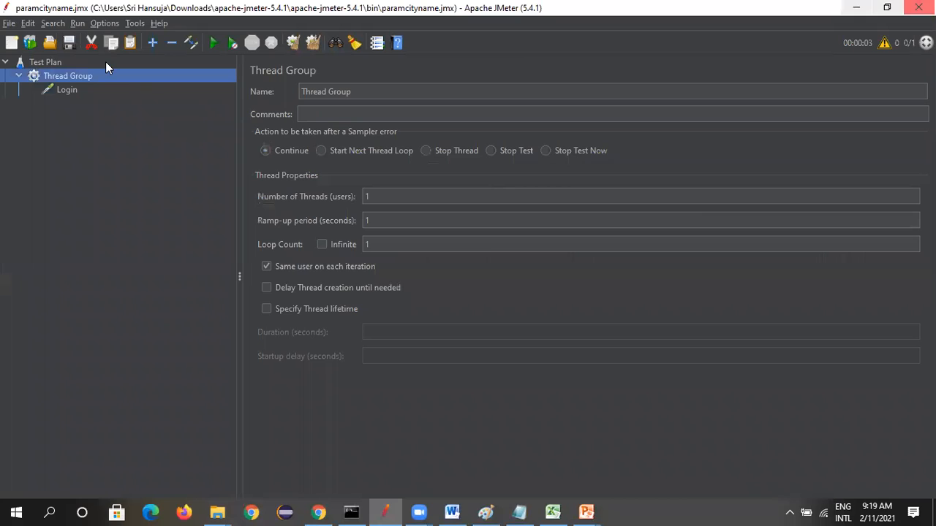
Add another HTTP Request sampler to the Thread Group below Login
{"action": "right_click", "coordinate": [91, 79]}
{"action": "mouse_move", "coordinate": [97, 85]}
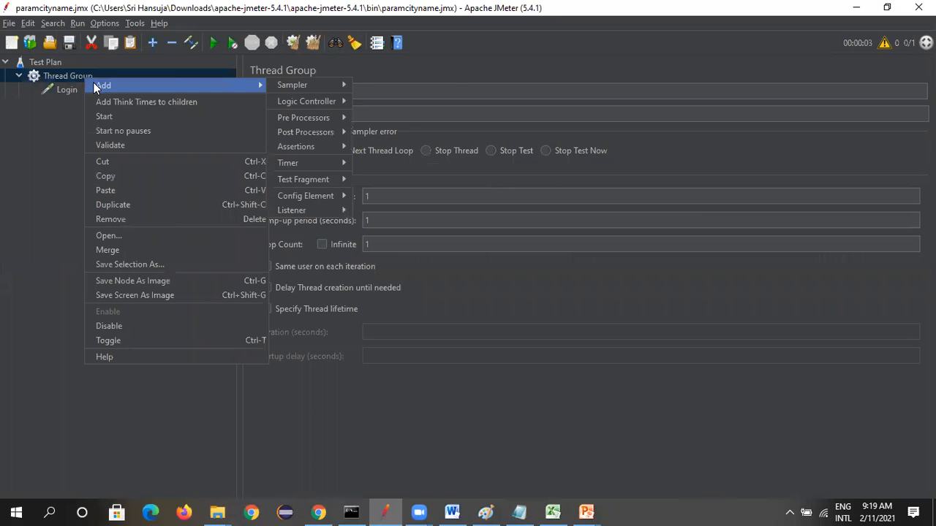
{"action": "mouse_move", "coordinate": [293, 86]}
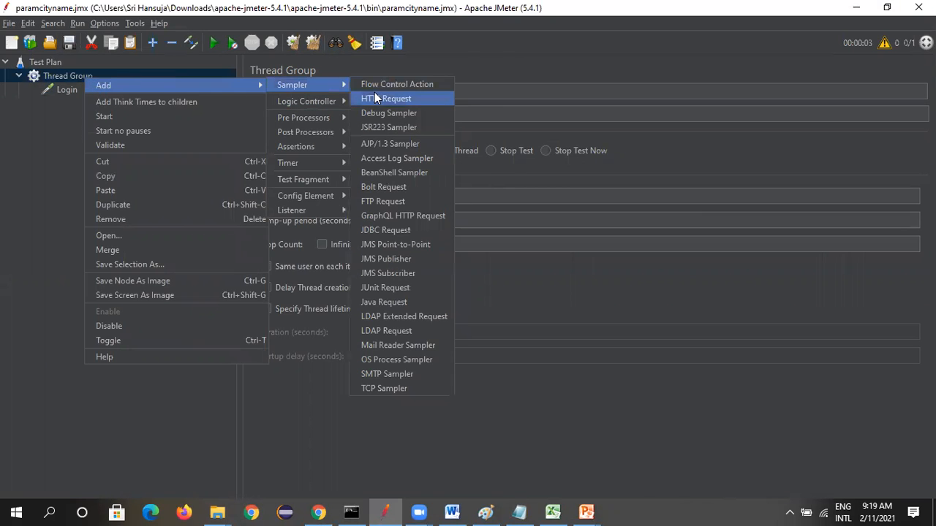
{"action": "left_click", "coordinate": [376, 95]}
Fill in the new HTTP Request from the copied address, with server name blazedemo.com and path /register
{"action": "left_click", "coordinate": [538, 182]}
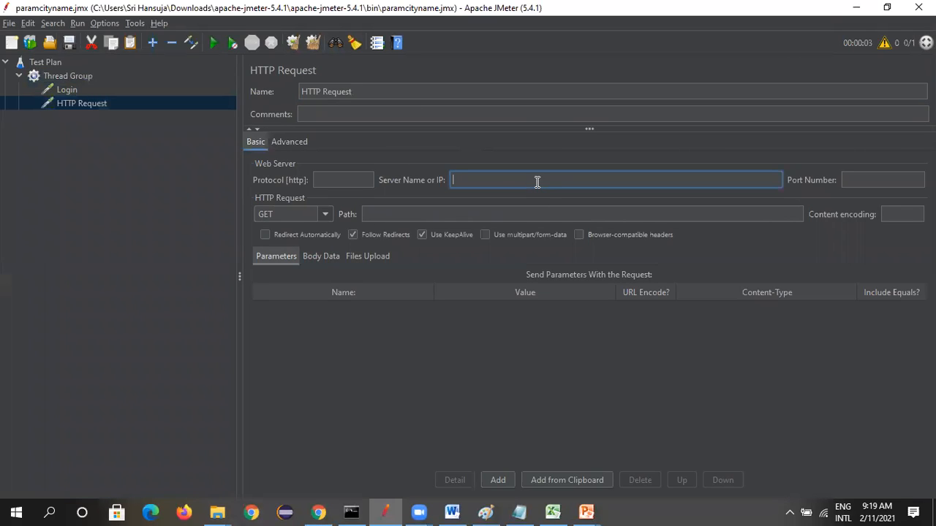
{"action": "key", "text": "ctrl+v"}
{"action": "left_click_drag", "start_coordinate": [572, 181], "coordinate": [539, 180]}
{"action": "left_click", "coordinate": [439, 213]}
{"action": "type", "text": "/register"}
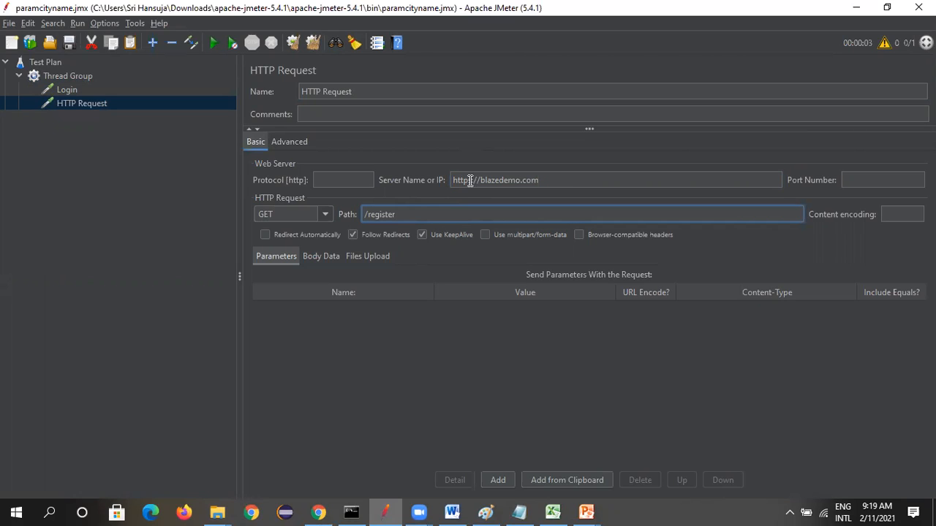
{"action": "left_click_drag", "start_coordinate": [480, 179], "coordinate": [371, 185]}
{"action": "key", "text": "BackSpace"}
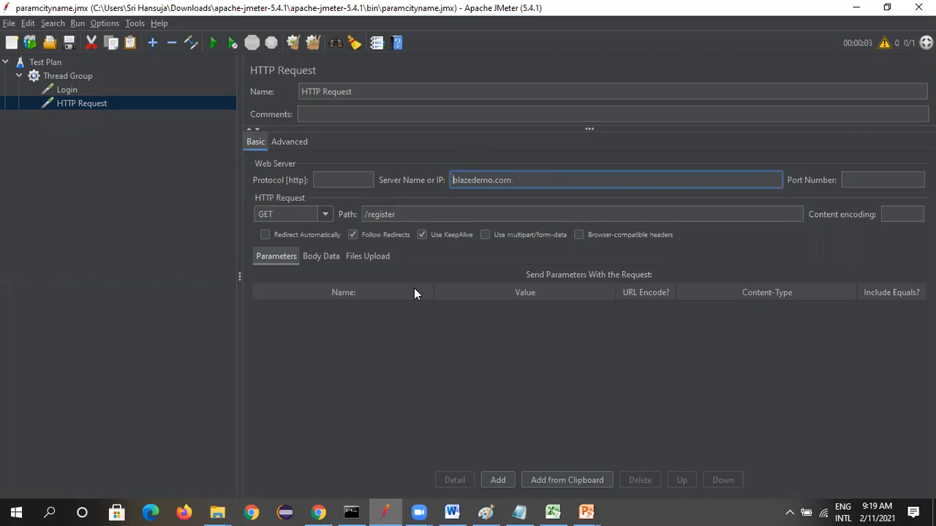
Rename the new HTTP Request sampler to Register
{"action": "left_click_drag", "start_coordinate": [359, 92], "coordinate": [204, 98]}
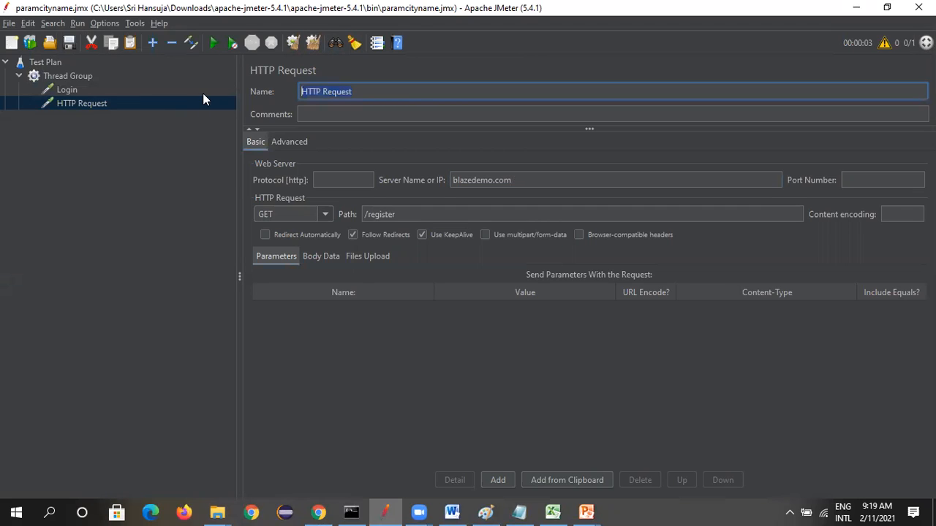
{"action": "type", "text": "ERegister"}
{"action": "key", "text": "Delete"}
{"action": "left_click", "coordinate": [316, 376]}
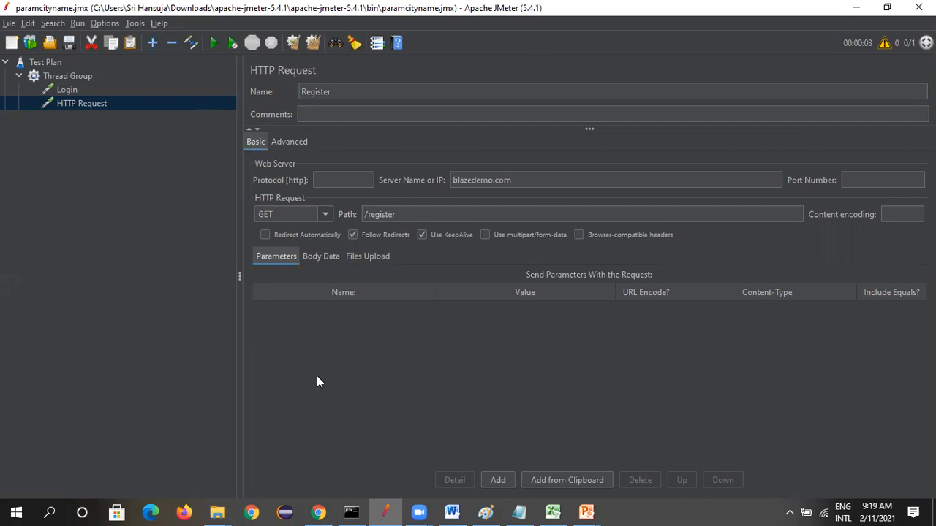
{"action": "left_click", "coordinate": [85, 91]}
Add a third HTTP Request sampler to the Thread Group, below Register
{"action": "right_click", "coordinate": [83, 76]}
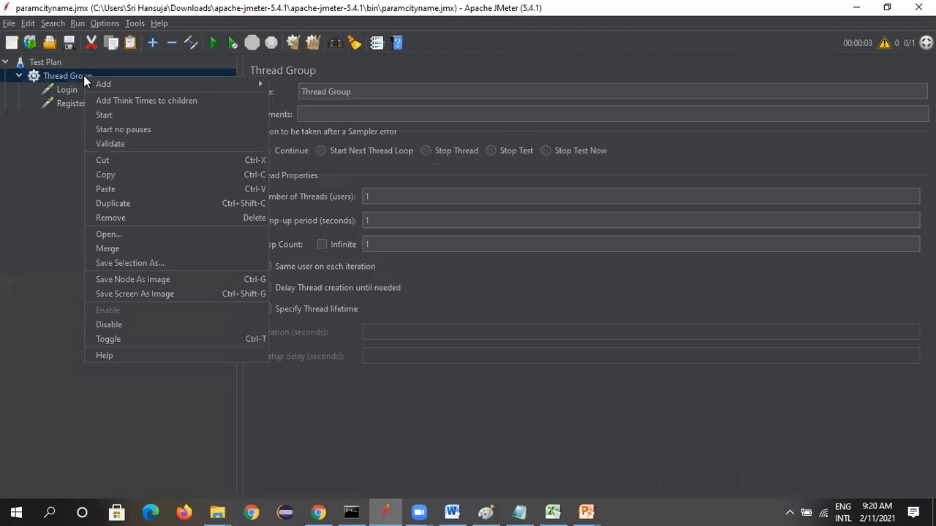
{"action": "mouse_move", "coordinate": [103, 83]}
{"action": "mouse_move", "coordinate": [287, 87]}
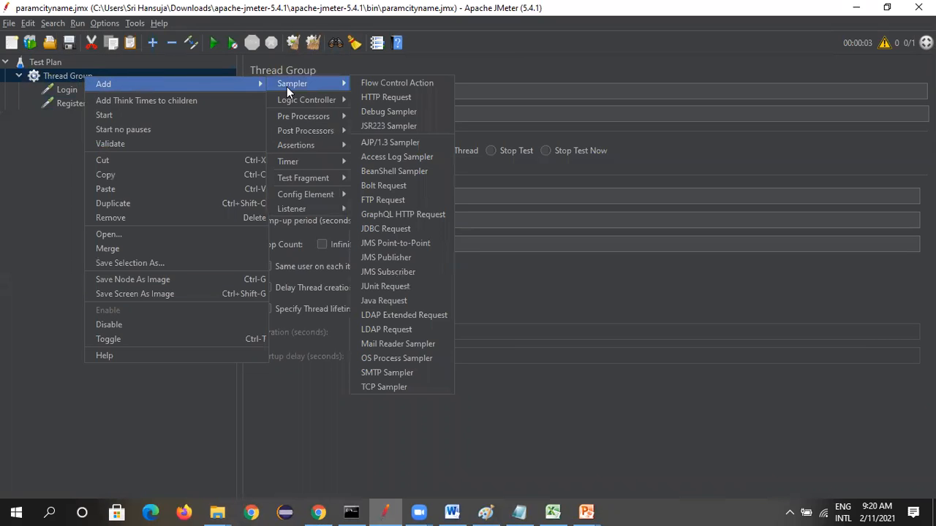
{"action": "left_click", "coordinate": [385, 97]}
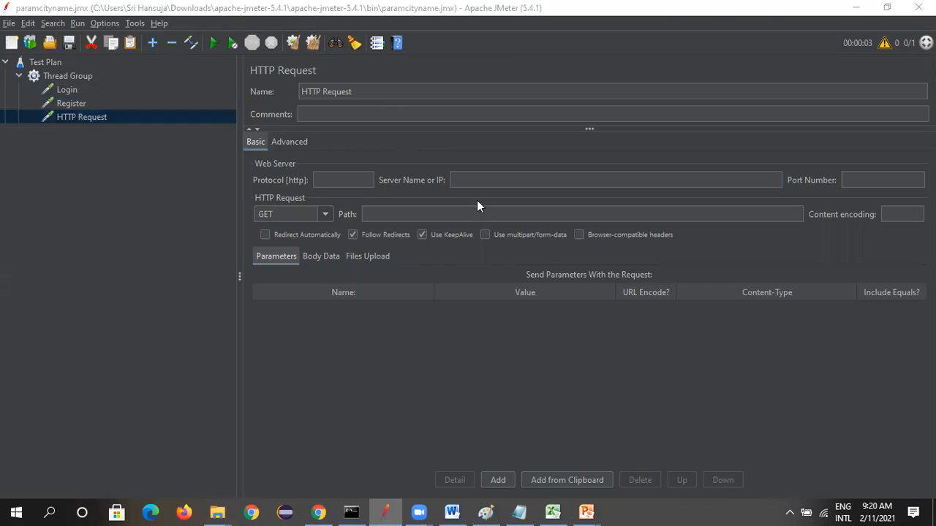
Switch to Chrome, copy the address of BlazeDemo's home page and return to JMeter
{"action": "key", "text": "alt+Tab"}
{"action": "left_click", "coordinate": [133, 70]}
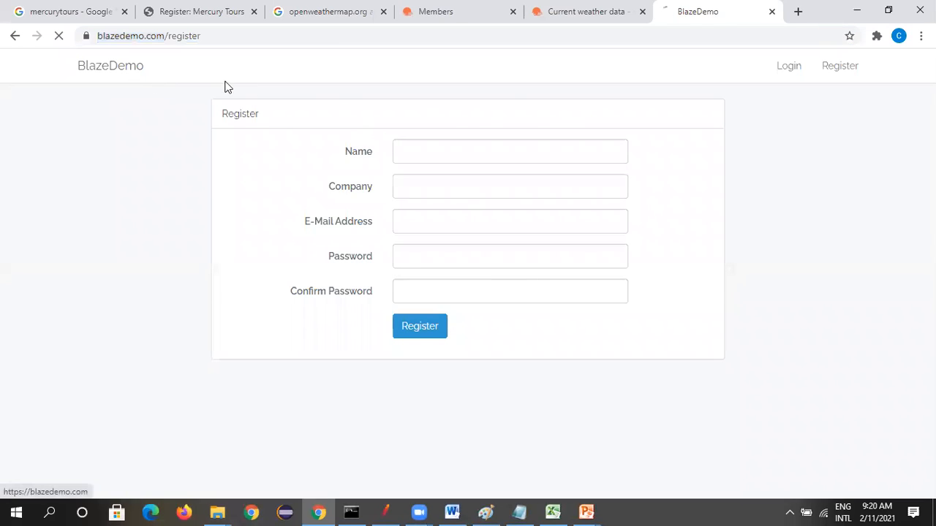
{"action": "left_click", "coordinate": [185, 35]}
{"action": "key", "text": "ctrl+c"}
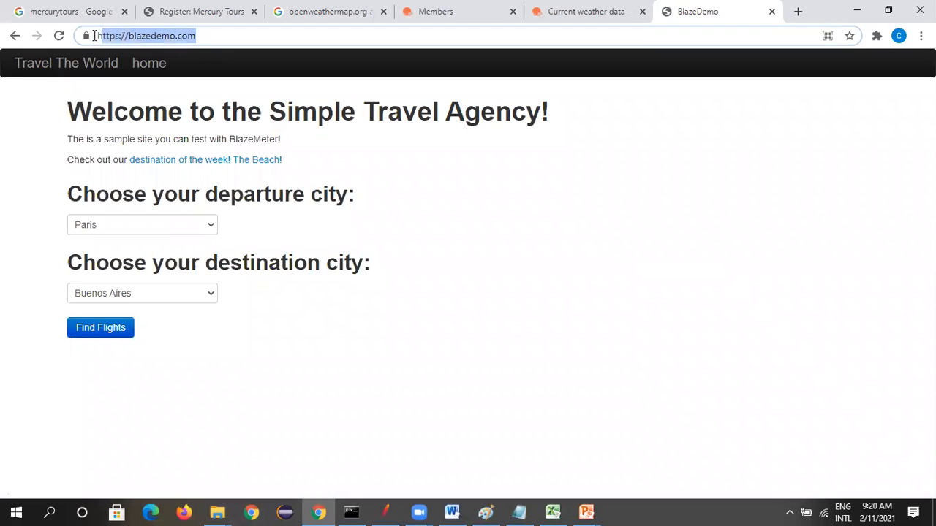
{"action": "key", "text": "alt+Tab"}
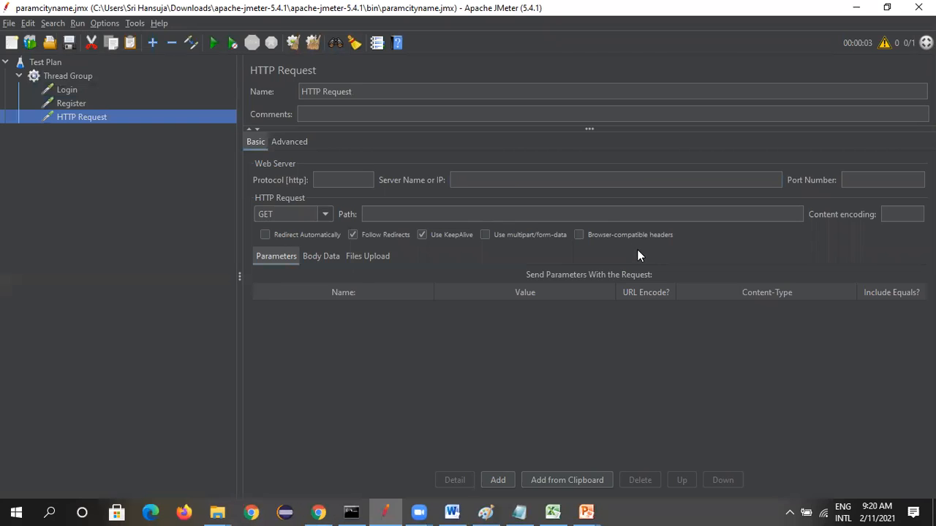
{"action": "left_click", "coordinate": [569, 183]}
{"action": "key", "text": "ctrl+v"}
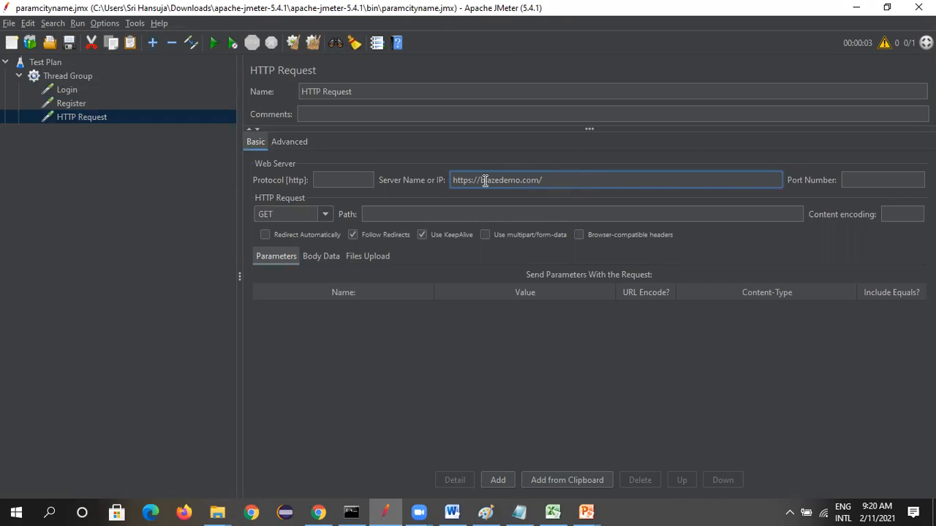
{"action": "left_click_drag", "start_coordinate": [480, 180], "coordinate": [366, 180]}
{"action": "key", "text": "BackSpace"}
Rename the third HTTP Request sampler to Flight Booking and select the Login request
{"action": "left_click_drag", "start_coordinate": [396, 92], "coordinate": [222, 79]}
{"action": "type", "text": "Flight Booking"}
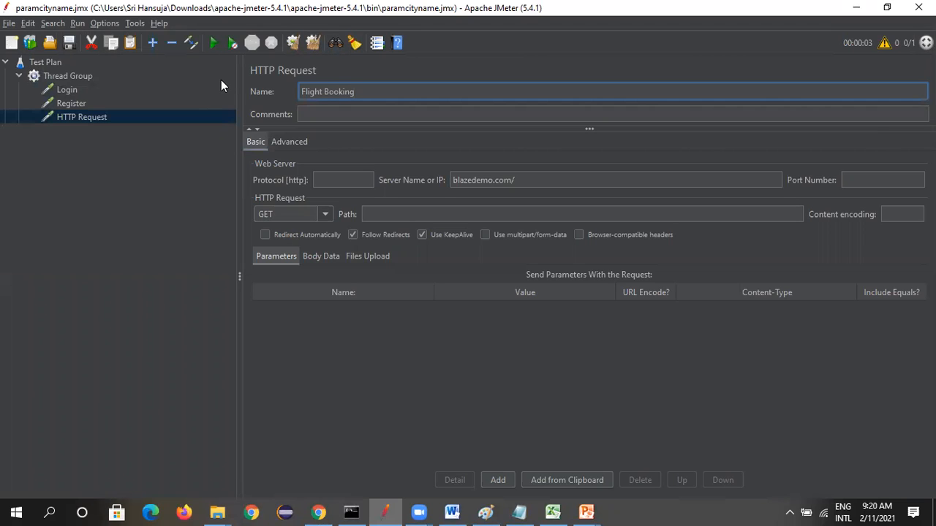
{"action": "left_click", "coordinate": [65, 117]}
{"action": "left_click", "coordinate": [73, 89]}
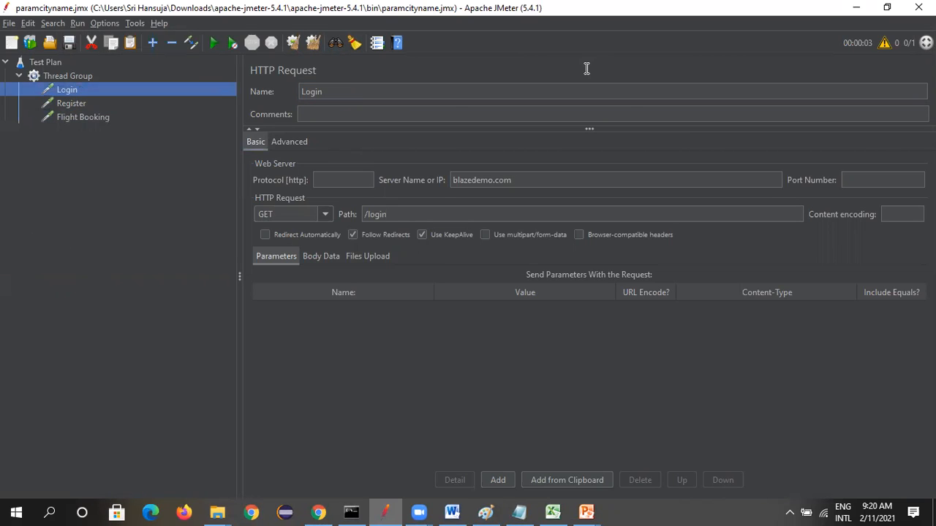
Add a View Results Tree listener to the Thread Group
{"action": "left_click", "coordinate": [67, 76]}
{"action": "right_click", "coordinate": [67, 76]}
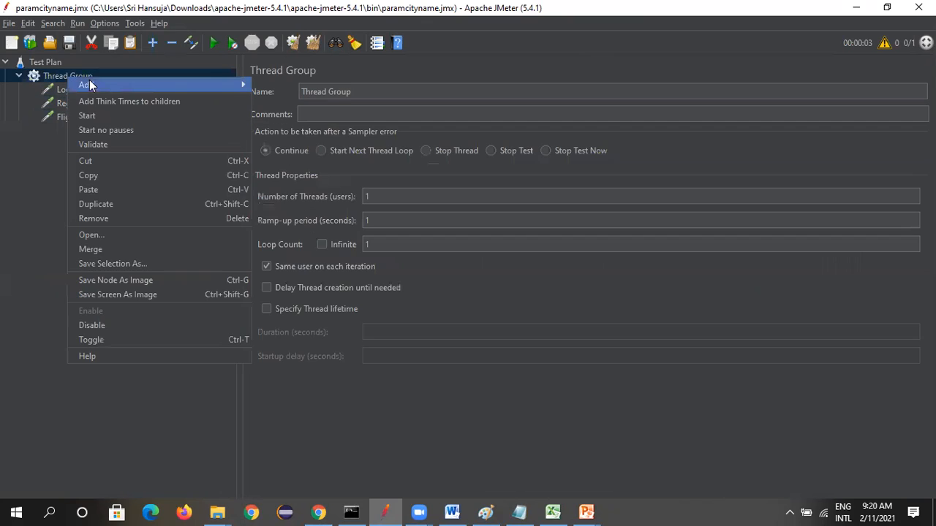
{"action": "mouse_move", "coordinate": [232, 85]}
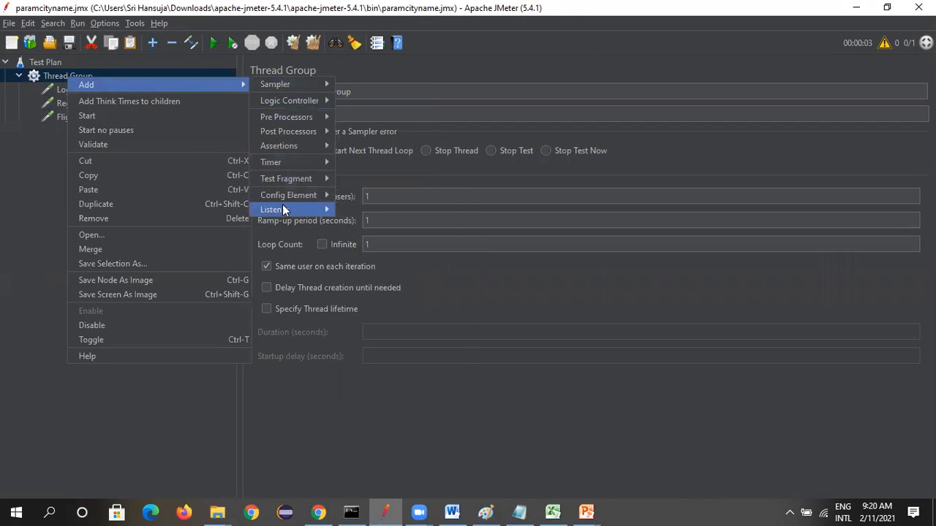
{"action": "mouse_move", "coordinate": [300, 208]}
{"action": "left_click", "coordinate": [358, 209]}
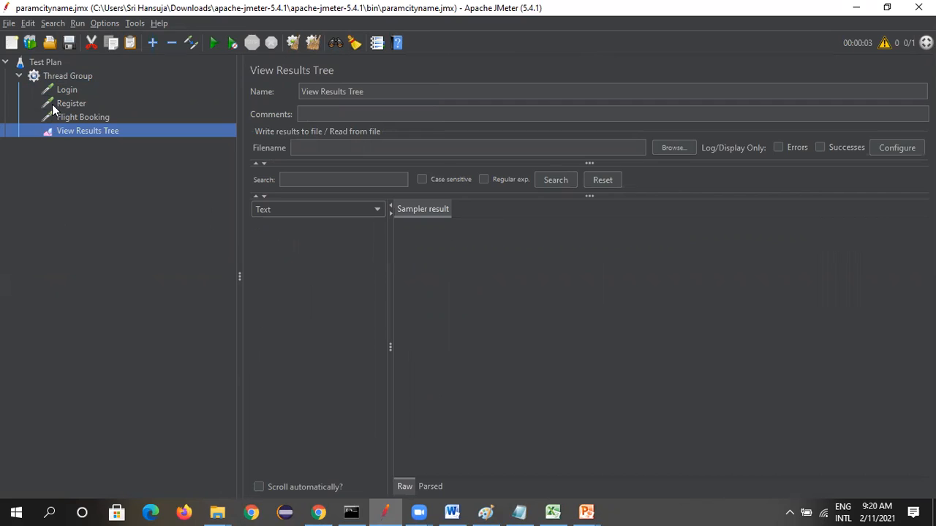
Add a Simple Controller to the Thread Group
{"action": "left_click", "coordinate": [72, 75]}
{"action": "right_click", "coordinate": [68, 73]}
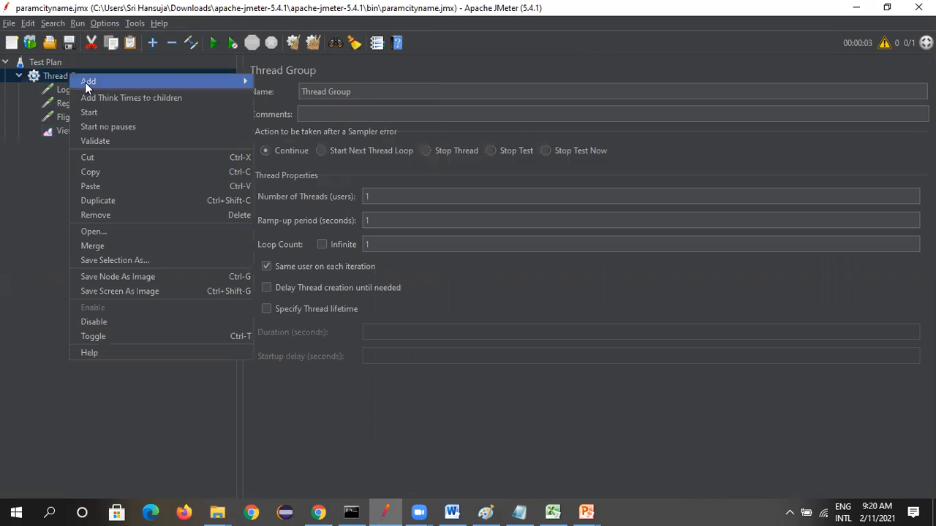
{"action": "mouse_move", "coordinate": [98, 85]}
{"action": "mouse_move", "coordinate": [281, 97]}
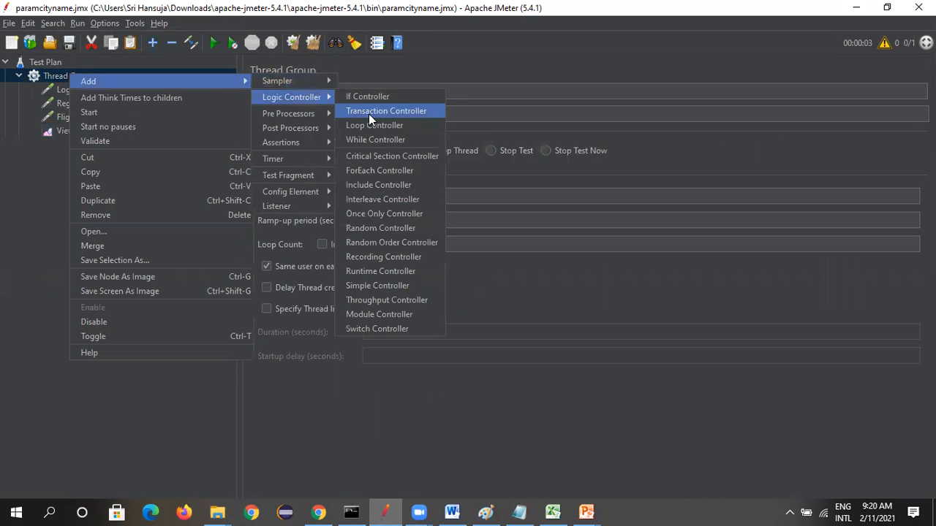
{"action": "left_click", "coordinate": [377, 286]}
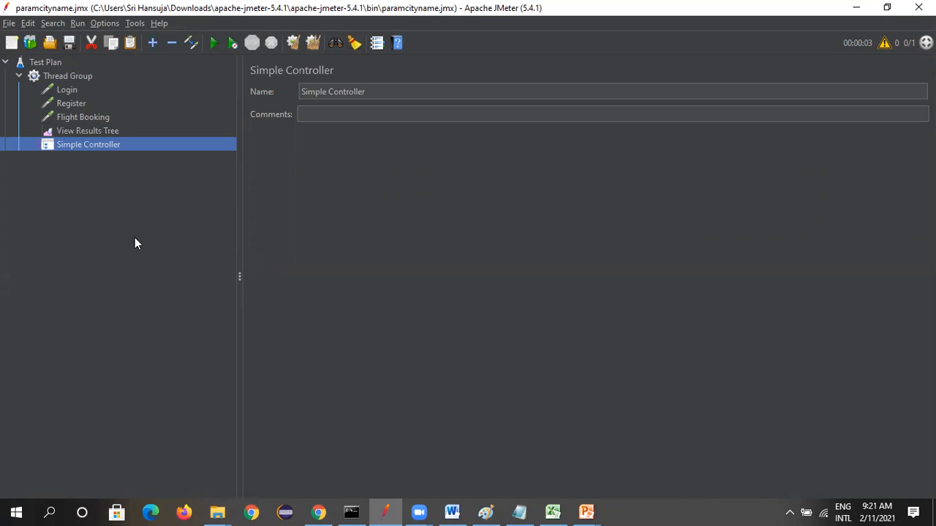
Move the Simple Controller to the start of the Thread Group and place the Login request inside it
{"action": "left_click", "coordinate": [68, 91]}
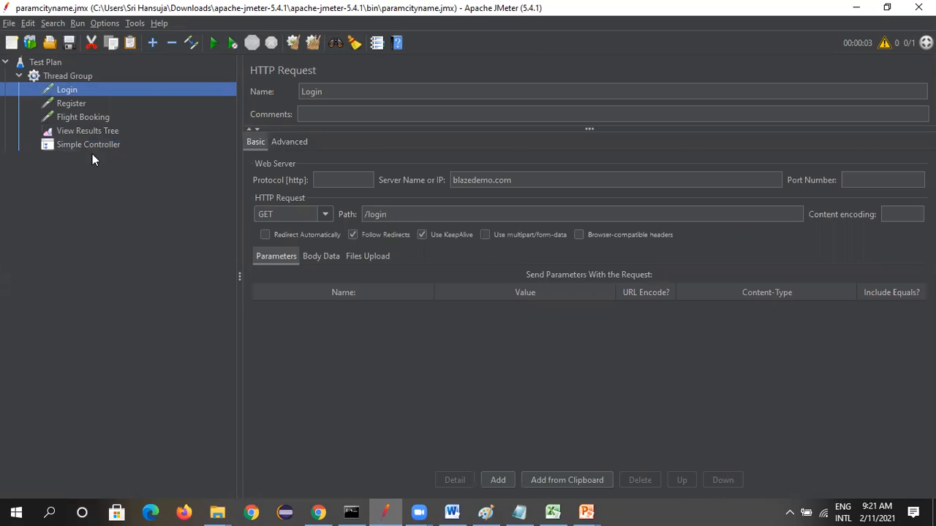
{"action": "left_click", "coordinate": [94, 144]}
{"action": "left_click_drag", "start_coordinate": [87, 98], "coordinate": [84, 103]}
{"action": "left_click", "coordinate": [72, 93]}
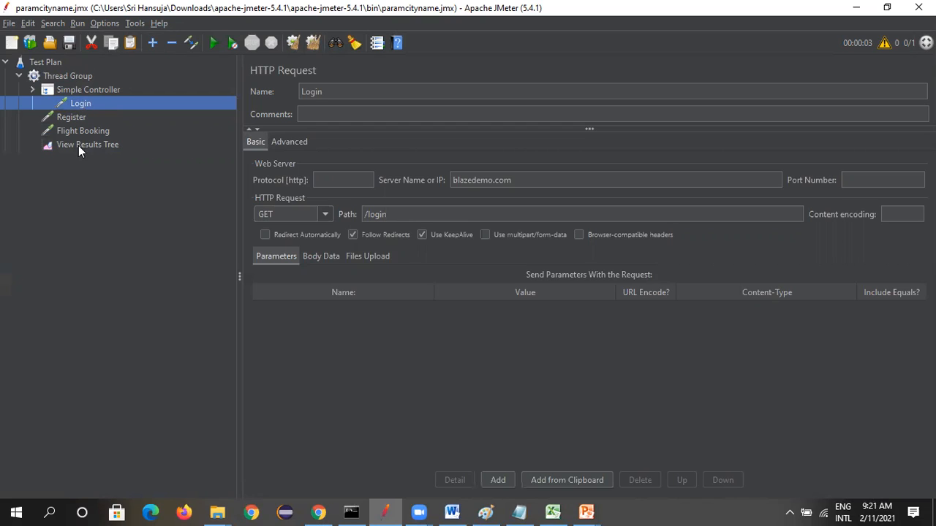
Run the test plan and open View Results Tree to check the request results
{"action": "left_click", "coordinate": [62, 77]}
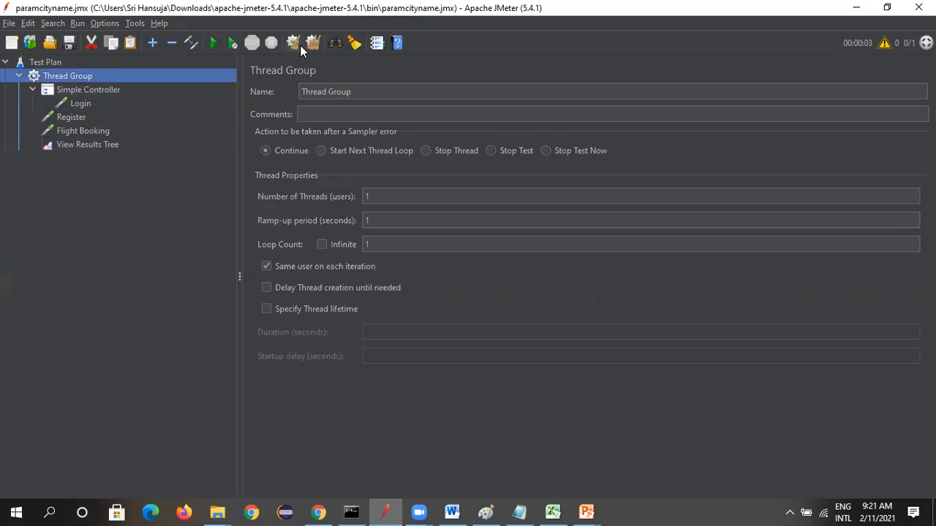
{"action": "left_click", "coordinate": [213, 42]}
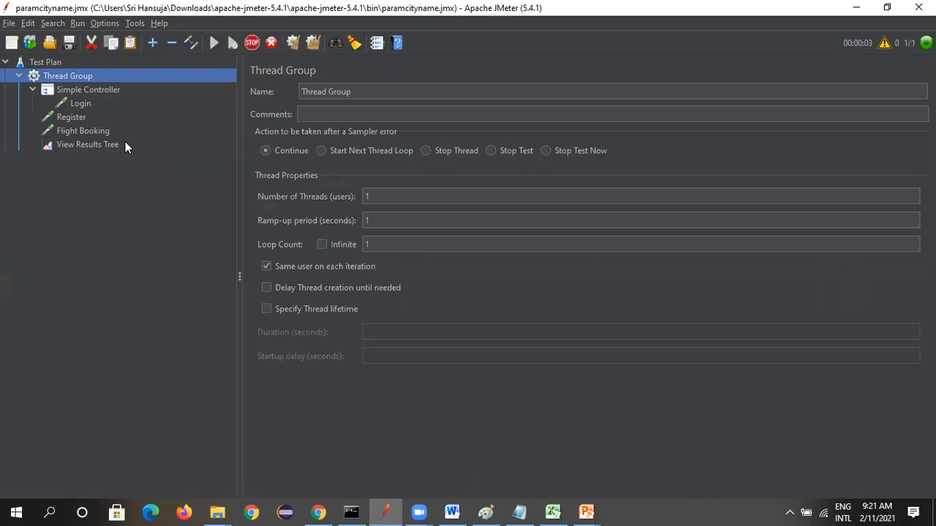
{"action": "left_click", "coordinate": [107, 141]}
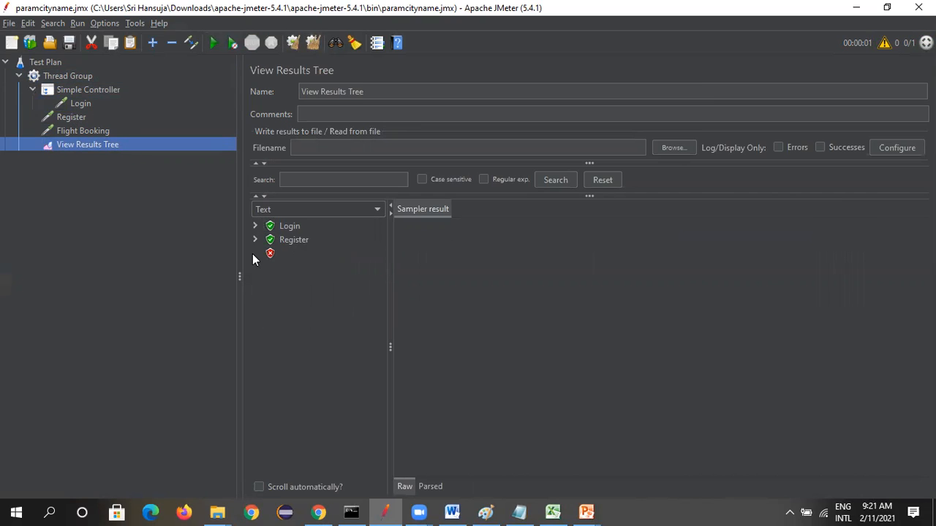
Remove the trailing slash from the Flight Booking request's server name, leaving blazedemo.com
{"action": "left_click", "coordinate": [100, 130]}
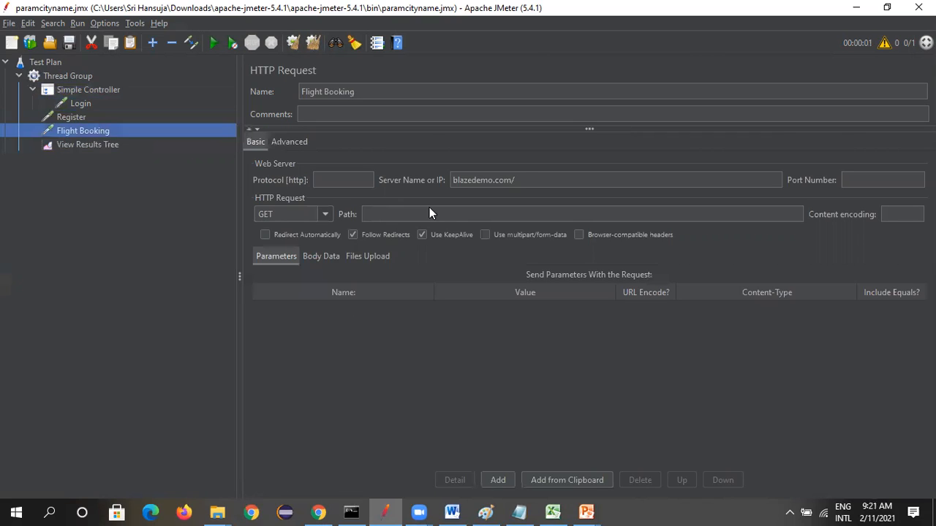
{"action": "left_click", "coordinate": [526, 180]}
{"action": "key", "text": "BackSpace"}
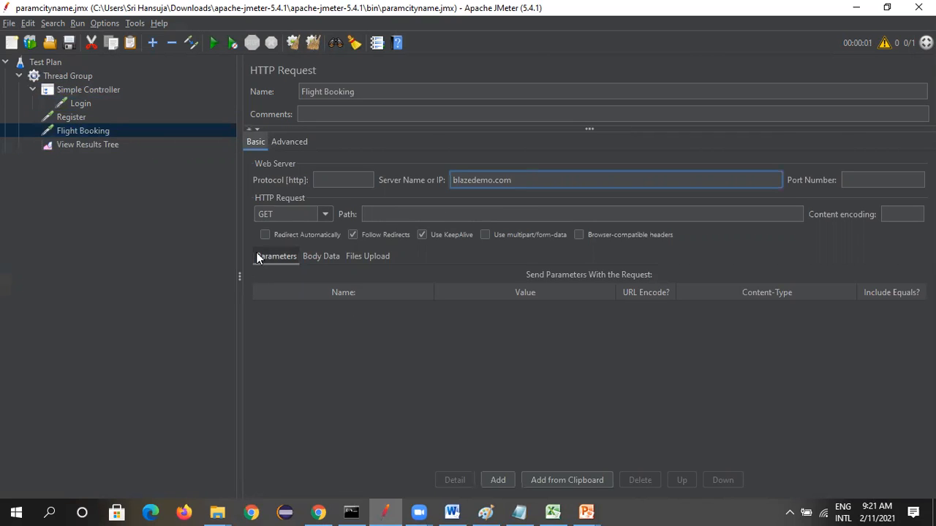
{"action": "left_click", "coordinate": [111, 129]}
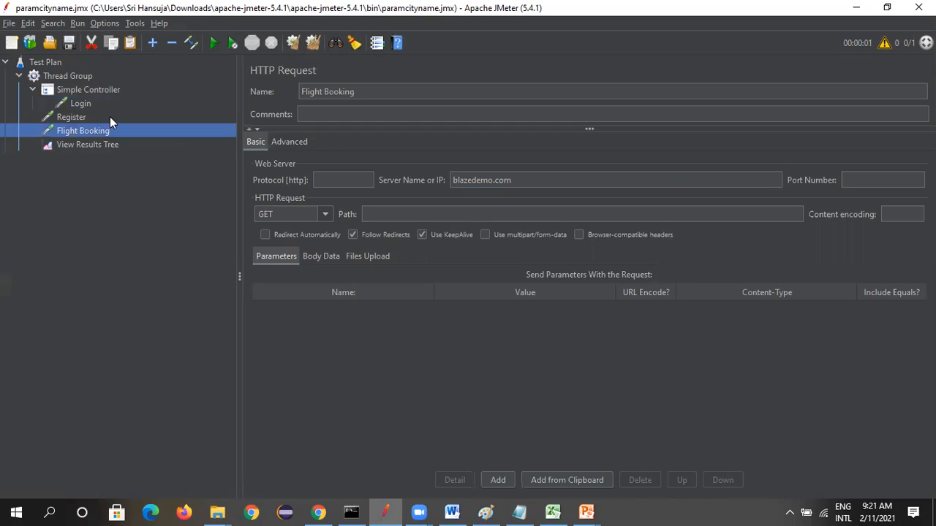
Run the test plan again with the corrected Flight Booking request and open View Results Tree
{"action": "left_click", "coordinate": [82, 91]}
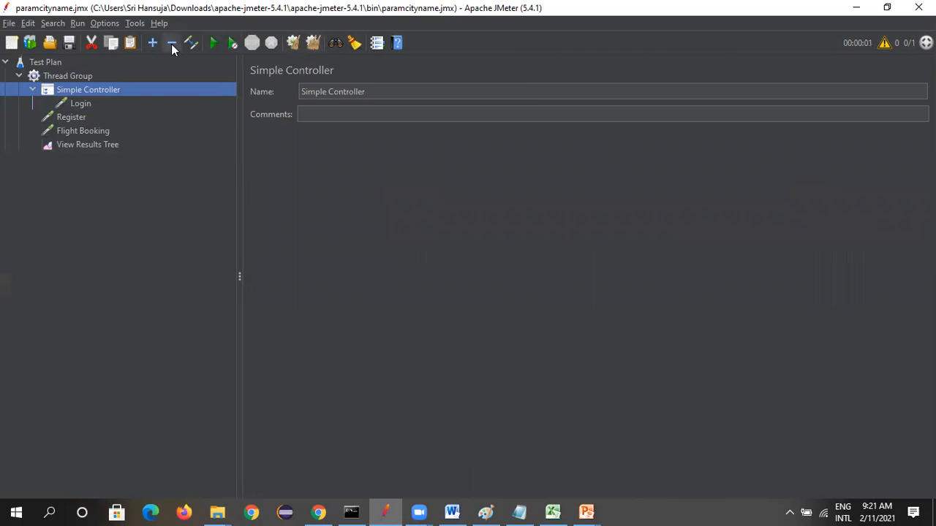
{"action": "left_click", "coordinate": [214, 43]}
{"action": "left_click", "coordinate": [81, 144]}
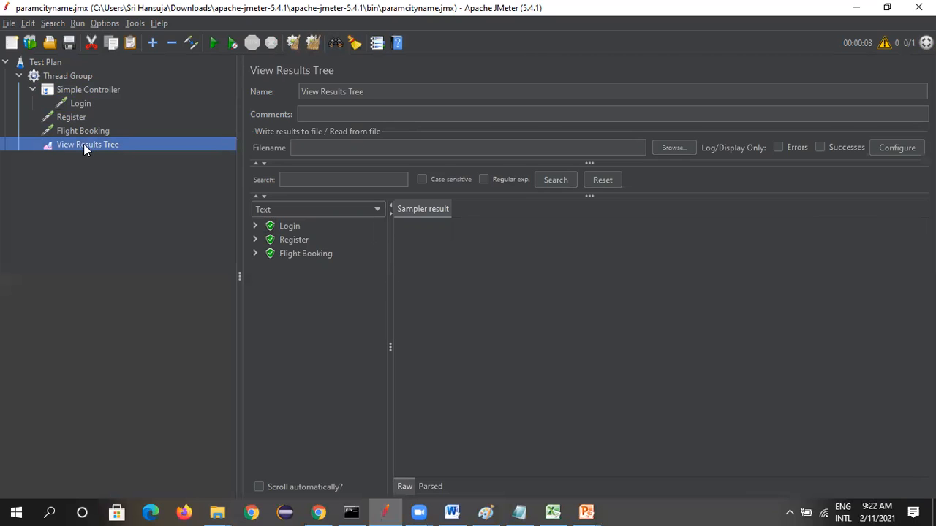
Add a Module Controller to the Thread Group
{"action": "left_click", "coordinate": [71, 79]}
{"action": "right_click", "coordinate": [70, 77]}
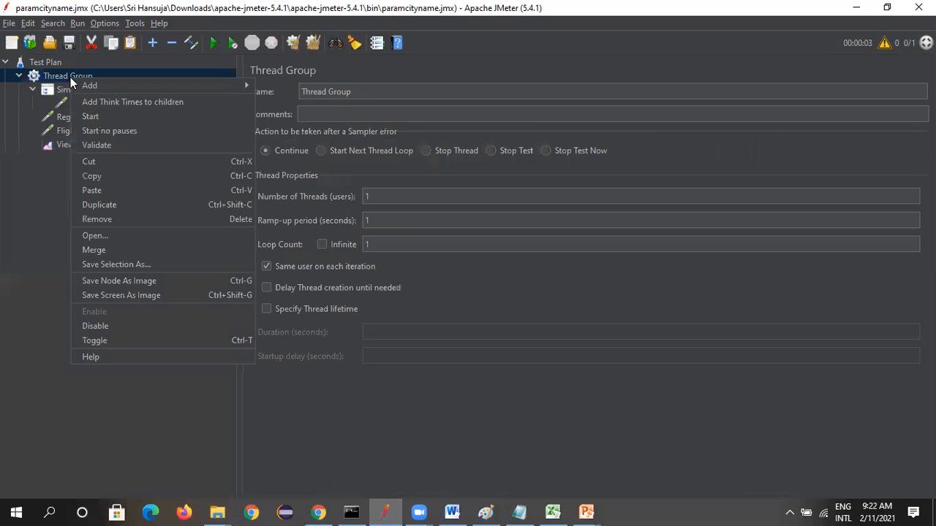
{"action": "mouse_move", "coordinate": [84, 86]}
{"action": "mouse_move", "coordinate": [285, 100]}
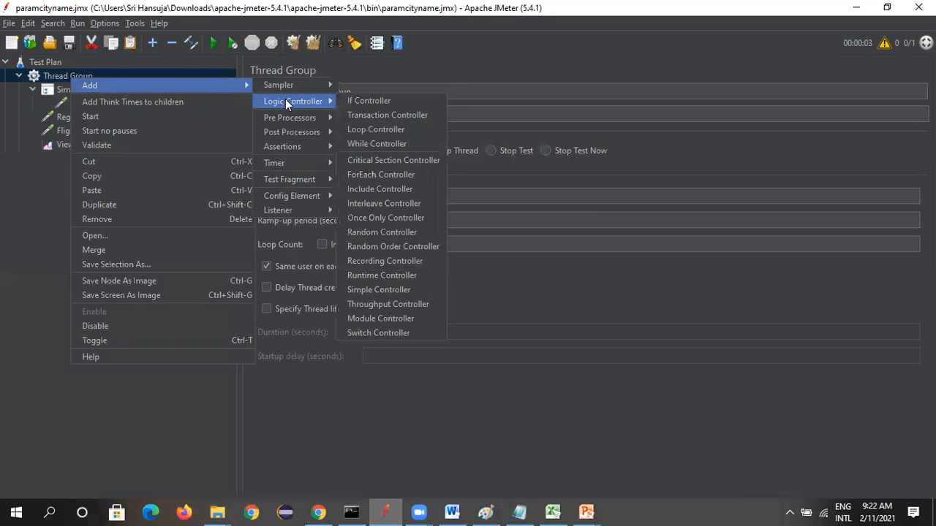
{"action": "left_click", "coordinate": [395, 319]}
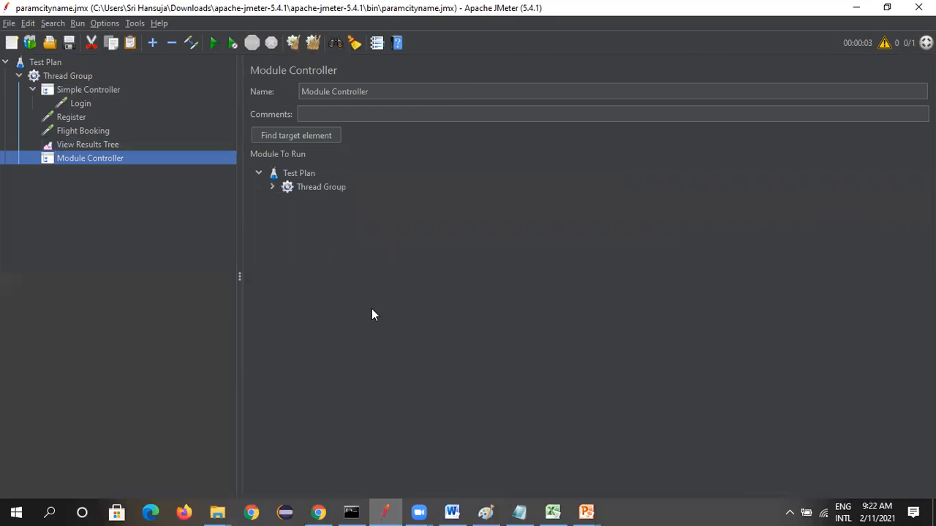
Disable the Simple Controller and rename the Module Controller to Module Controller1
{"action": "right_click", "coordinate": [83, 89]}
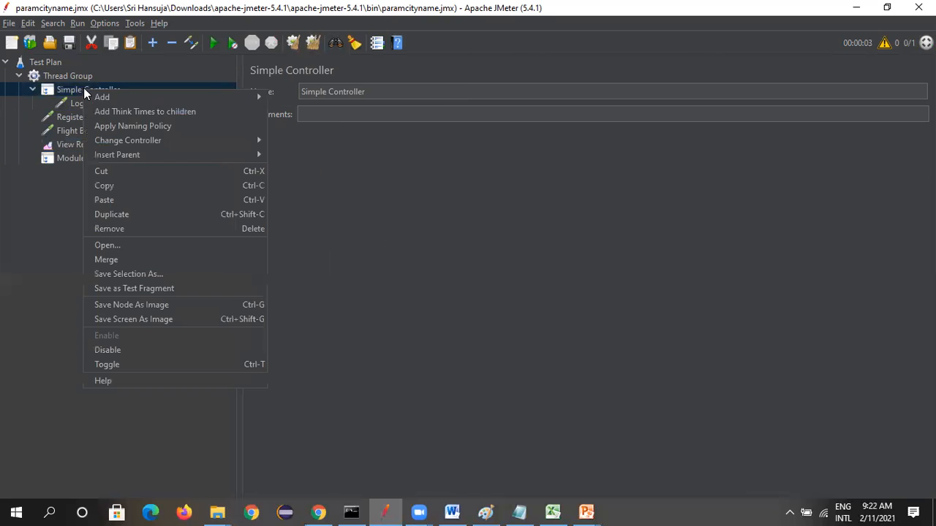
{"action": "left_click", "coordinate": [140, 362]}
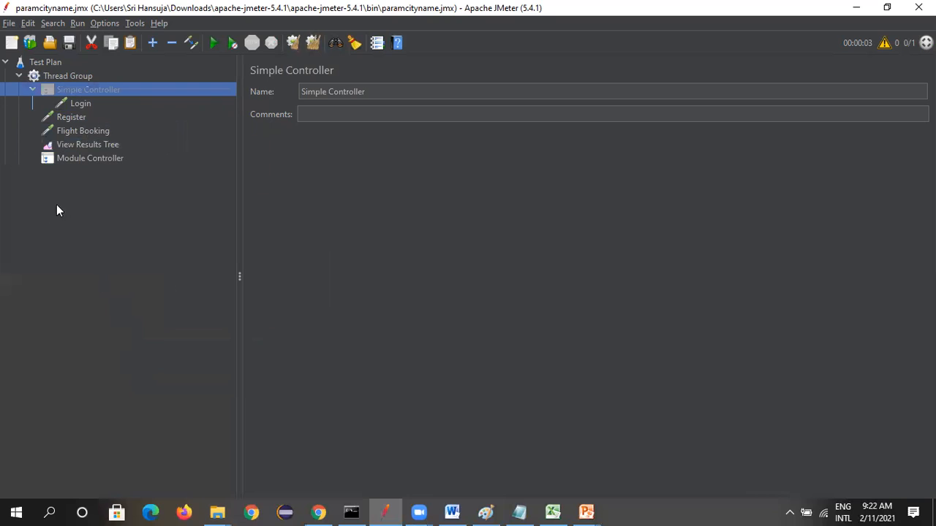
{"action": "left_click", "coordinate": [66, 158]}
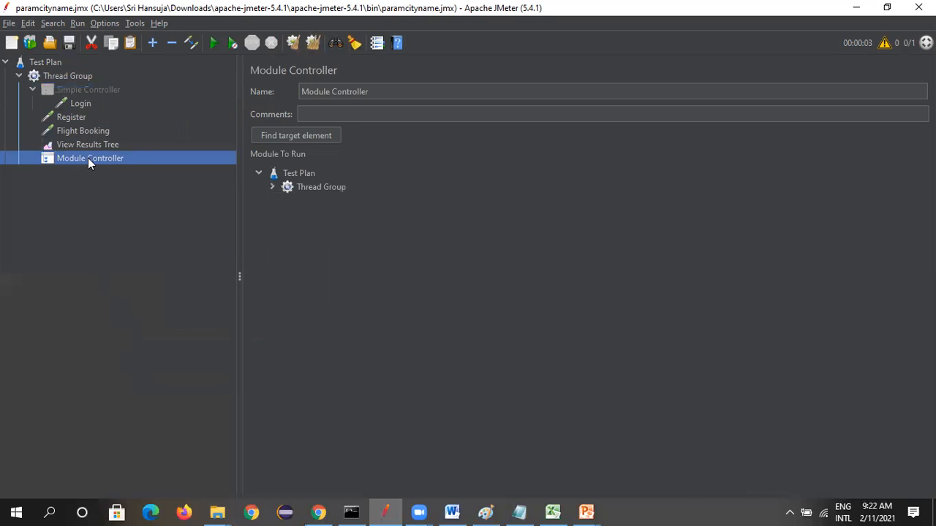
{"action": "left_click", "coordinate": [377, 92]}
{"action": "type", "text": "1"}
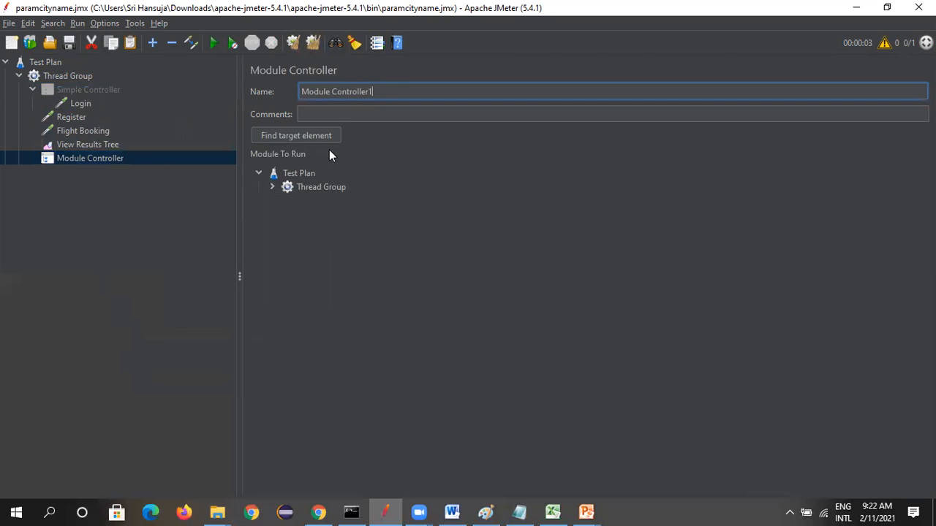
{"action": "left_click", "coordinate": [169, 259]}
Move Module Controller1 between the Simple Controller and the Register request in the Thread Group
{"action": "left_click", "coordinate": [83, 105]}
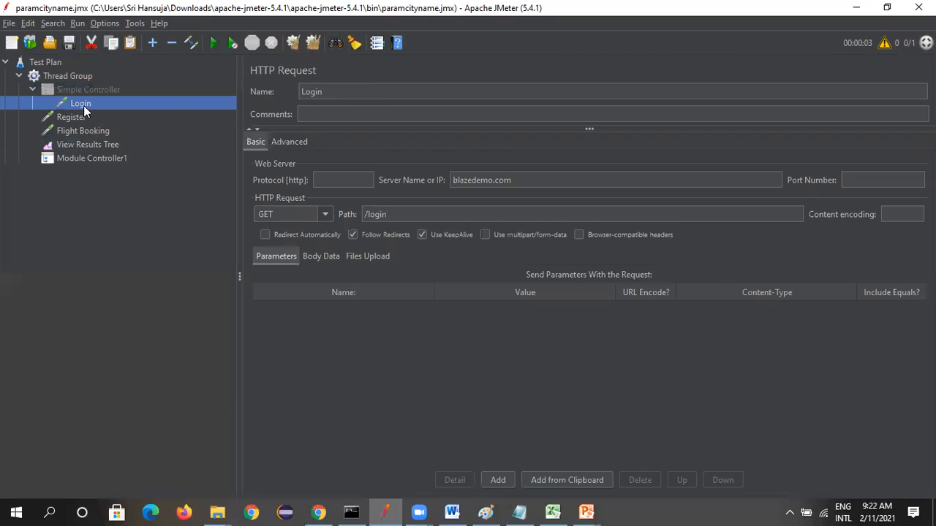
{"action": "left_click_drag", "start_coordinate": [98, 158], "coordinate": [88, 108]}
{"action": "left_click_drag", "start_coordinate": [103, 157], "coordinate": [95, 110]}
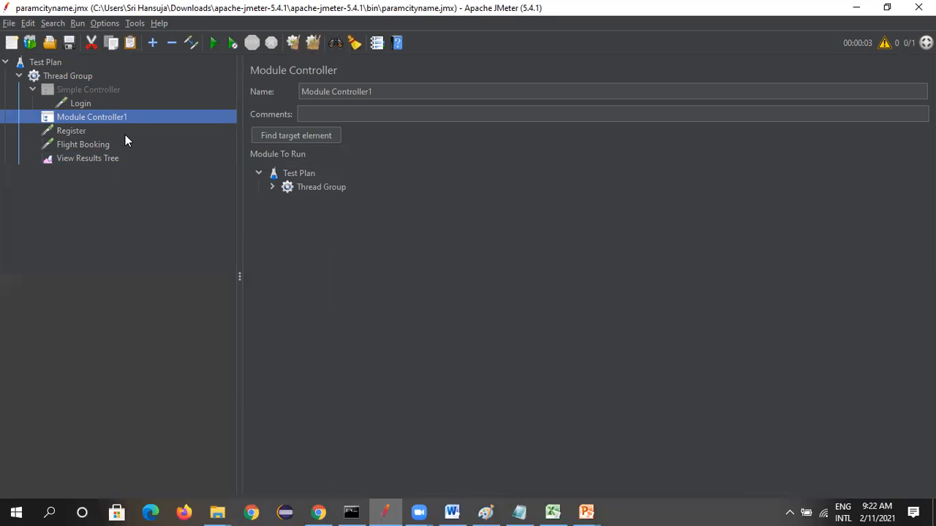
Copy Module Controller1 into the Thread Group and rename the copy as Module Controller2
{"action": "right_click", "coordinate": [127, 115]}
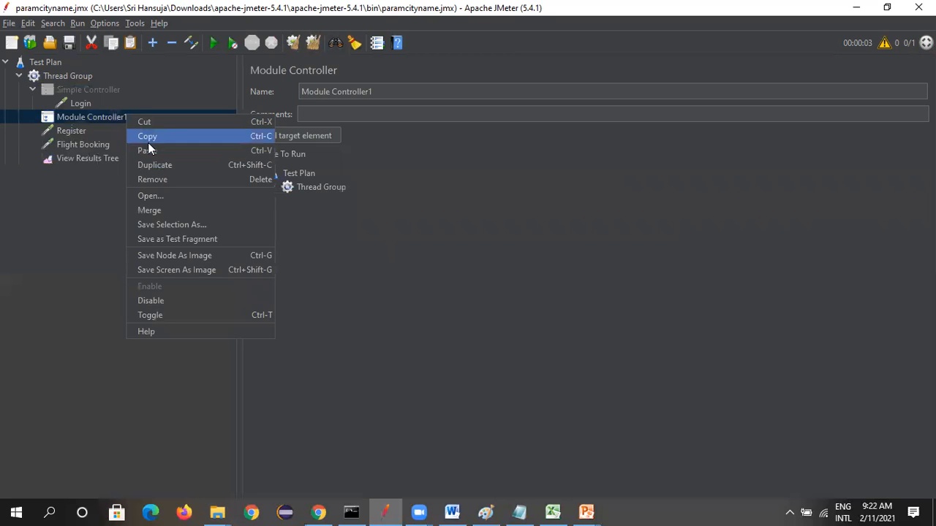
{"action": "left_click", "coordinate": [148, 137]}
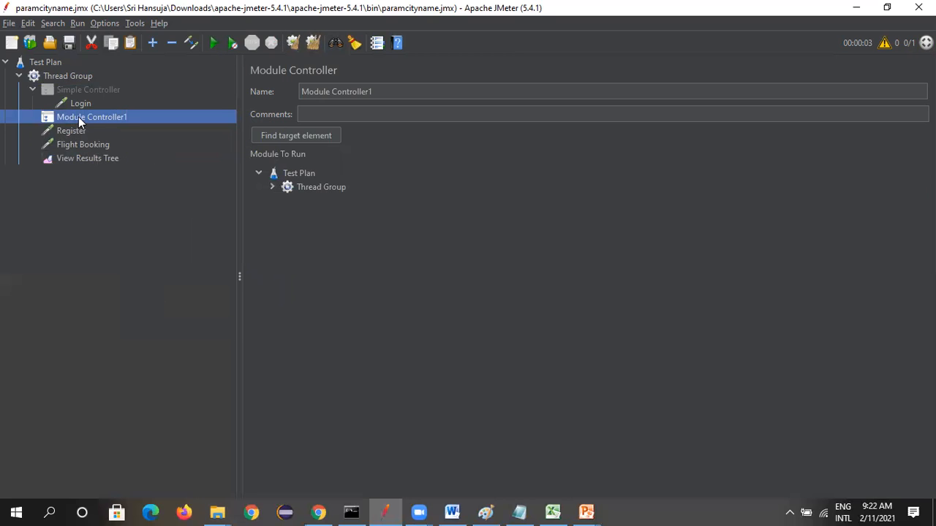
{"action": "left_click", "coordinate": [77, 75]}
{"action": "right_click", "coordinate": [76, 76]}
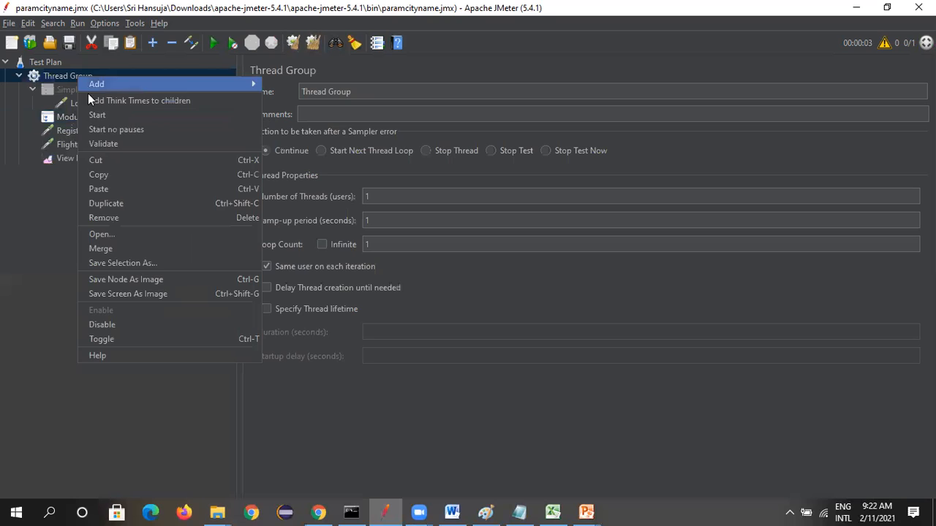
{"action": "left_click", "coordinate": [101, 188]}
{"action": "left_click", "coordinate": [102, 172]}
{"action": "left_click", "coordinate": [399, 93]}
{"action": "key", "text": "BackSpace"}
{"action": "type", "text": "2"}
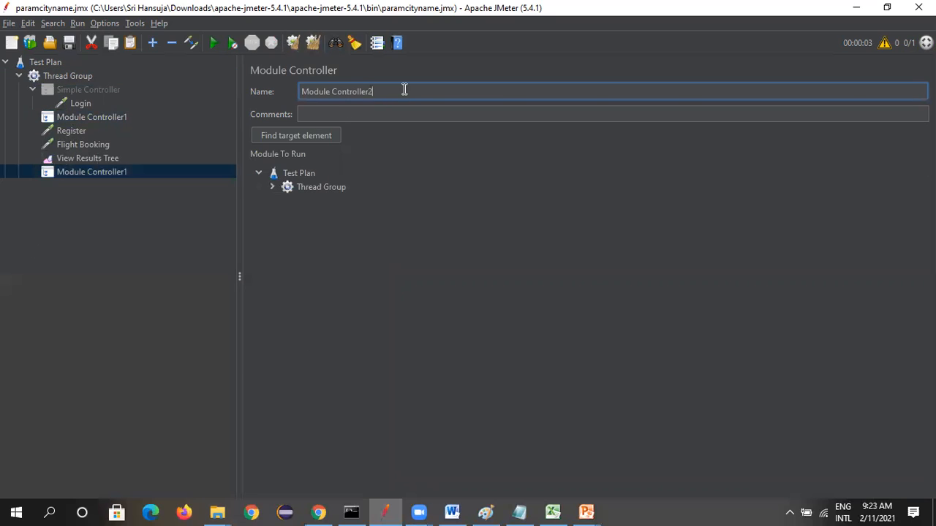
{"action": "left_click", "coordinate": [119, 262]}
Set the Simple Controller as the module to run for Module Controller1
{"action": "left_click", "coordinate": [121, 118]}
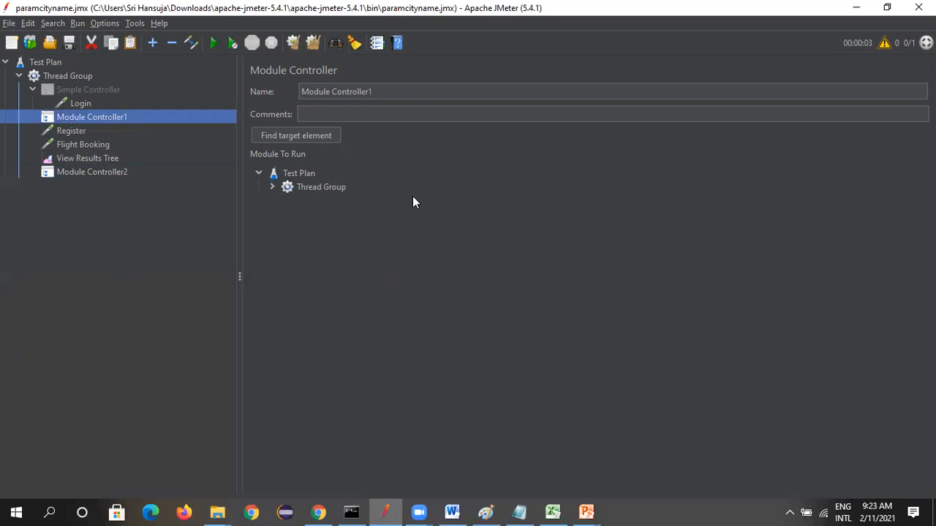
{"action": "left_click", "coordinate": [273, 188]}
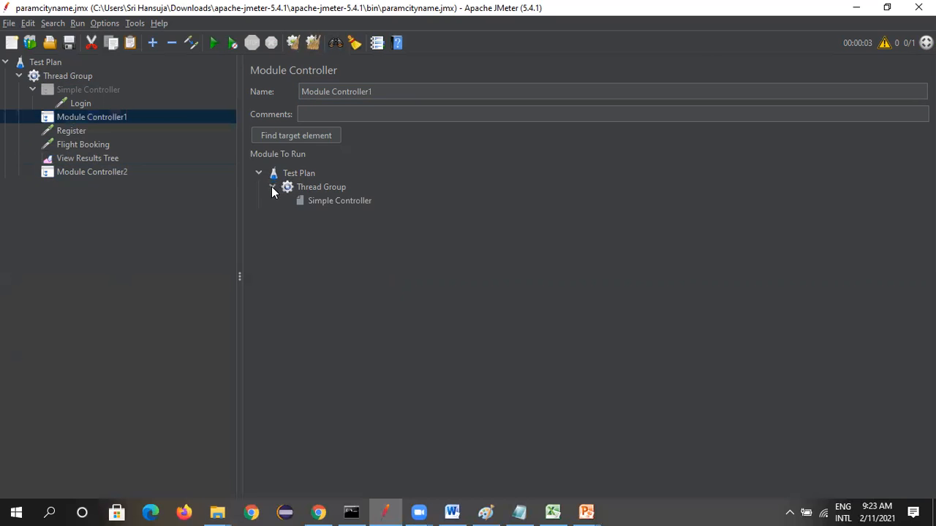
{"action": "left_click", "coordinate": [337, 202]}
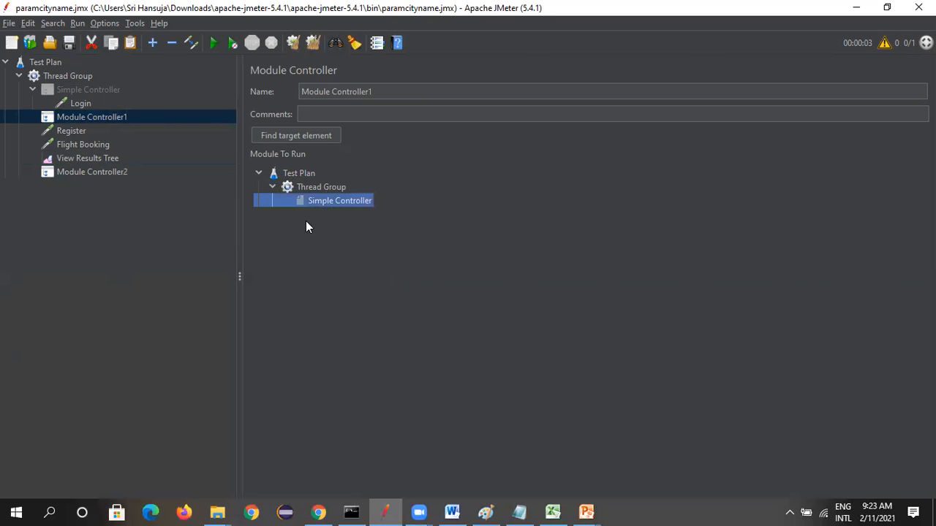
Move Module Controller2 between the Register and Flight Booking requests and set the Simple Controller as its module to run
{"action": "left_click", "coordinate": [105, 173]}
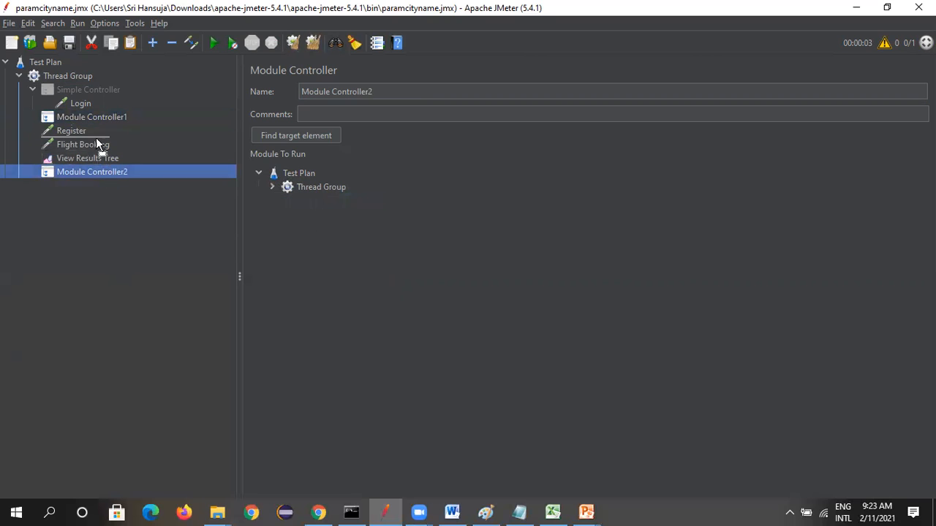
{"action": "left_click_drag", "start_coordinate": [96, 137], "coordinate": [94, 141]}
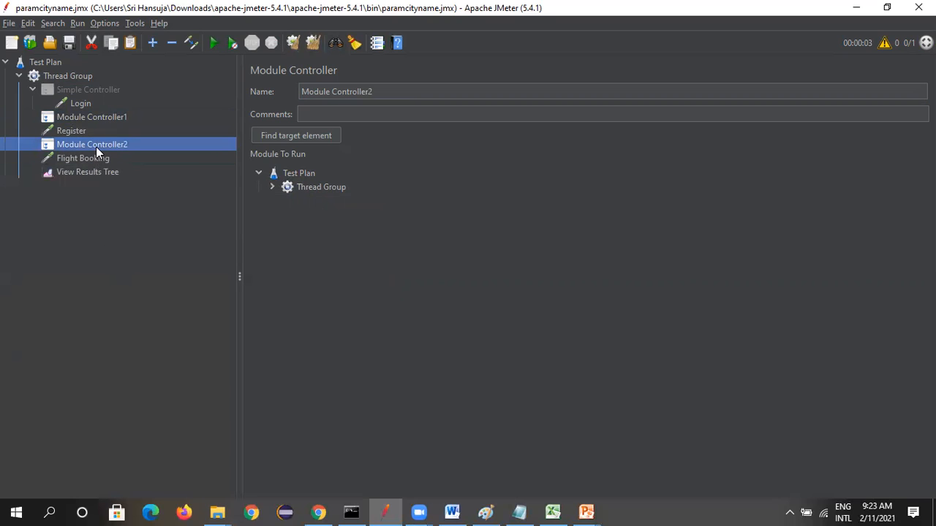
{"action": "left_click", "coordinate": [271, 187]}
{"action": "left_click", "coordinate": [308, 201]}
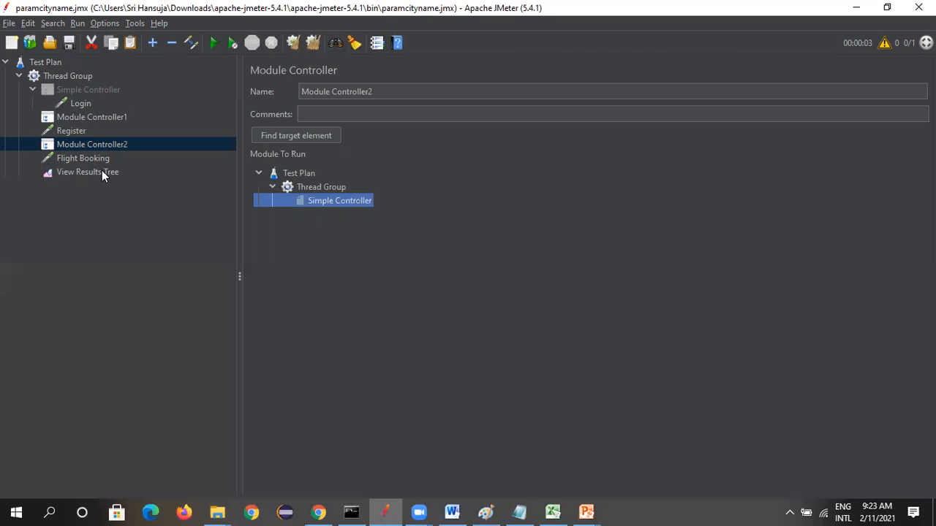
Review the Register request and the module to run selected in Module Controller1 and Module Controller2
{"action": "left_click", "coordinate": [77, 130]}
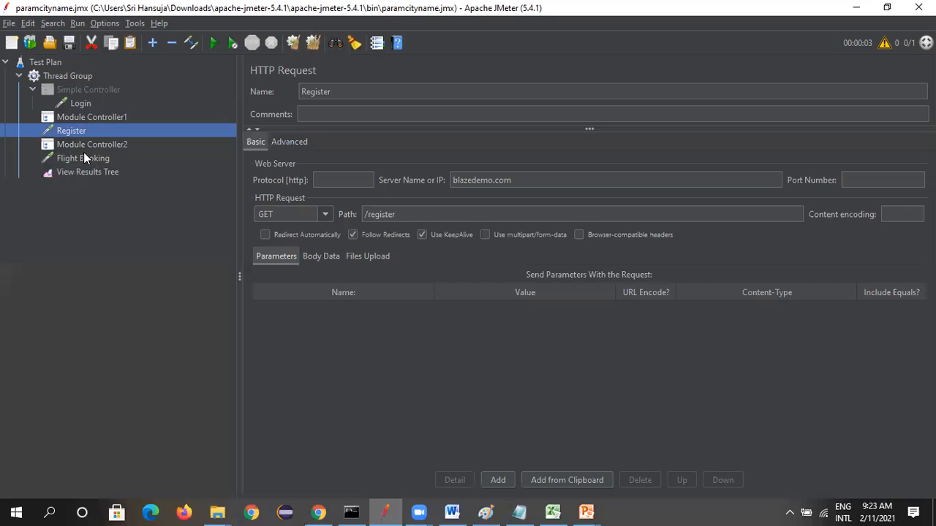
{"action": "left_click", "coordinate": [83, 118]}
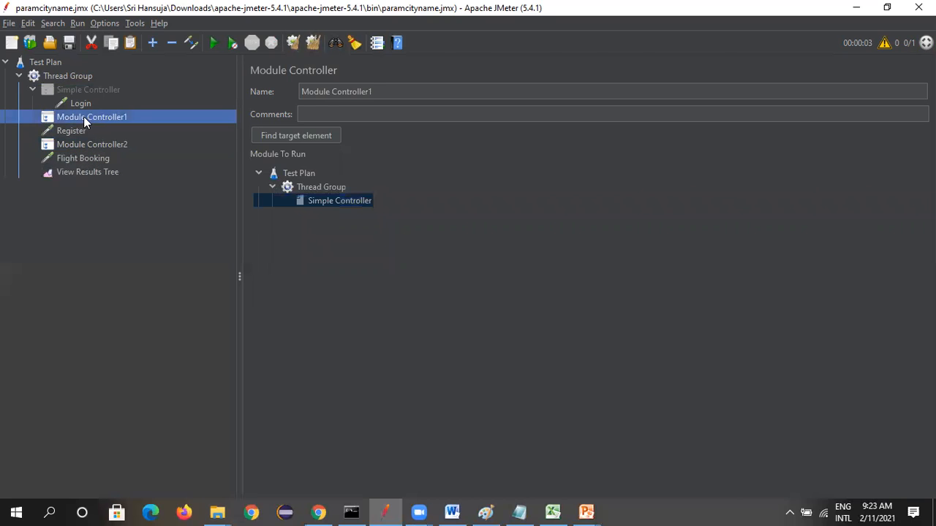
{"action": "left_click", "coordinate": [334, 203]}
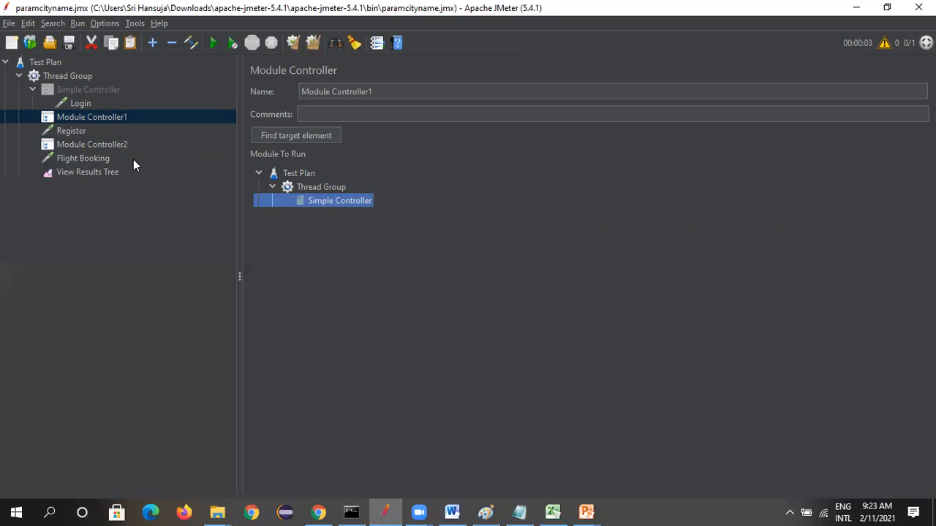
{"action": "left_click", "coordinate": [92, 146]}
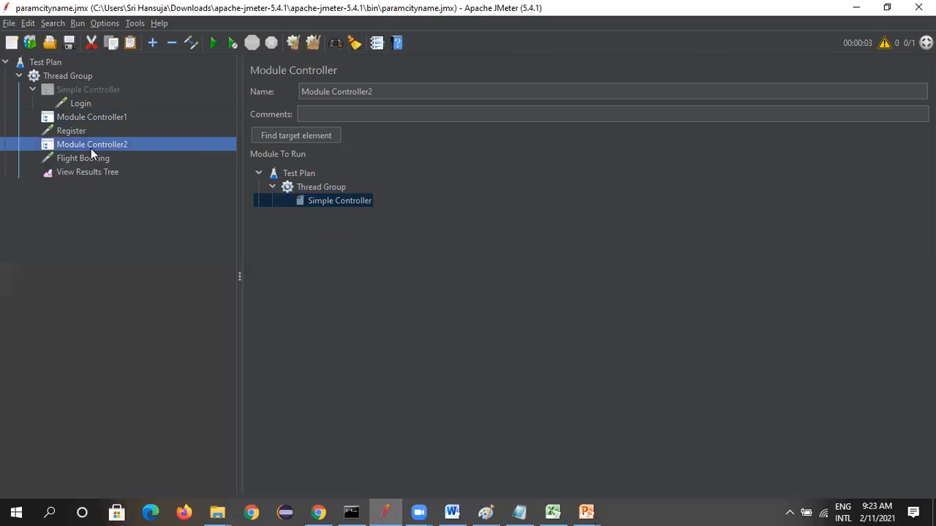
{"action": "left_click", "coordinate": [340, 200]}
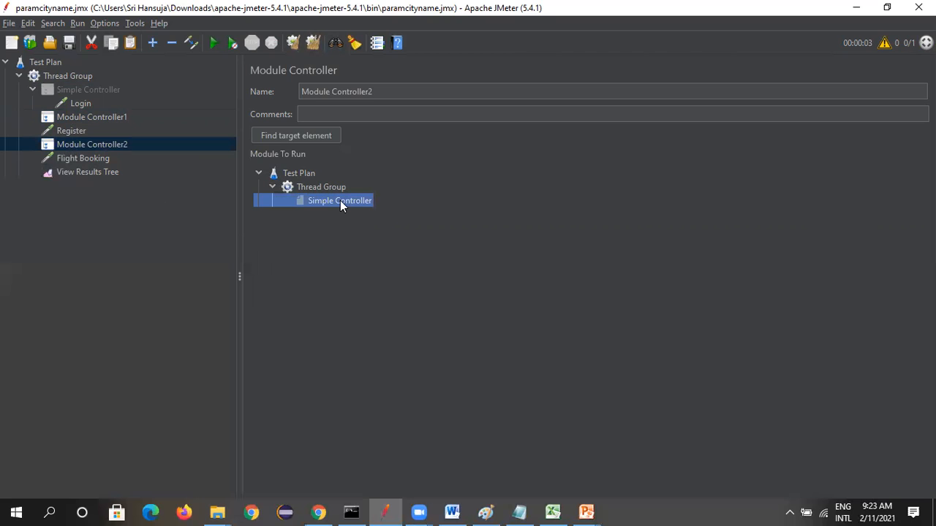
Open View Results Tree, clear all previous results and run the test plan
{"action": "left_click", "coordinate": [84, 174]}
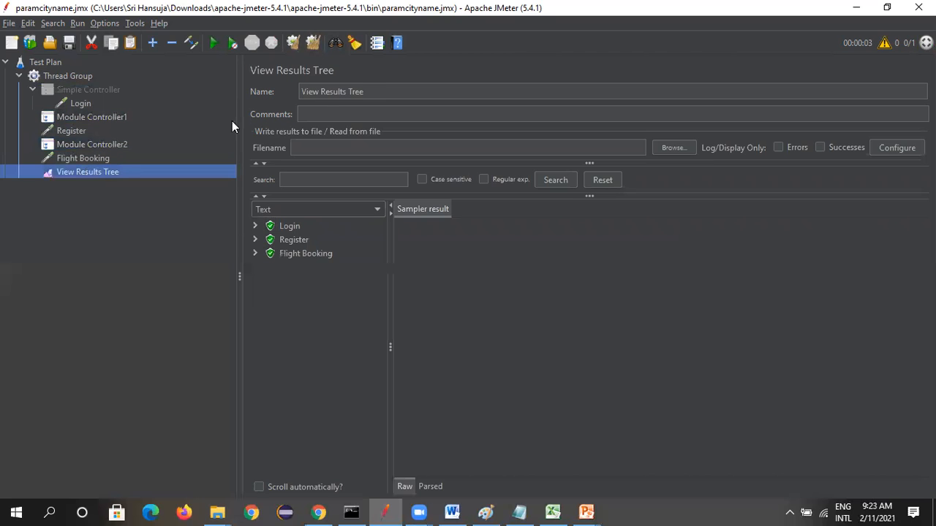
{"action": "left_click", "coordinate": [312, 44]}
{"action": "left_click", "coordinate": [212, 45]}
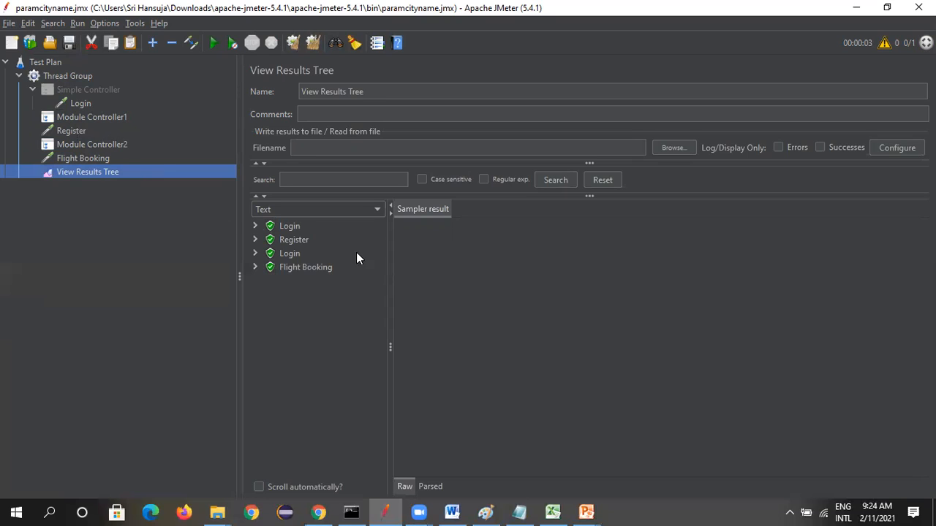
Examine the sampler results of the Register, Flight Booking and both Login requests
{"action": "left_click", "coordinate": [295, 241]}
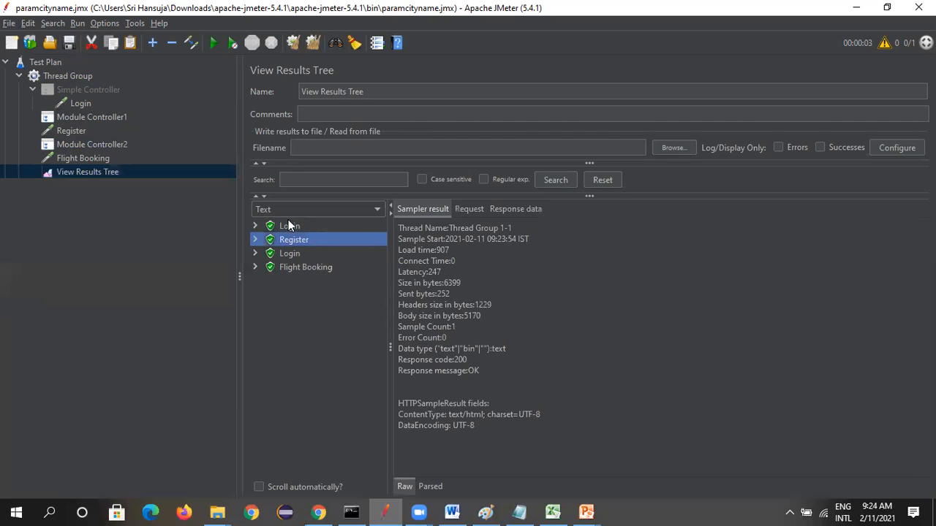
{"action": "left_click", "coordinate": [289, 226]}
{"action": "left_click", "coordinate": [304, 267]}
{"action": "left_click", "coordinate": [293, 254]}
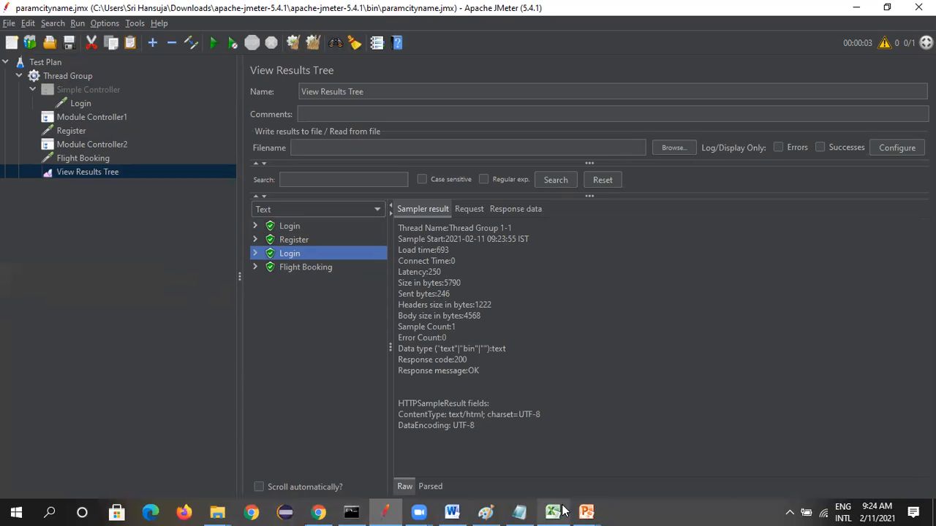
Switch to the PowerPoint slide show to view the Other Controllers list, and return to JMeter
{"action": "left_click", "coordinate": [587, 512]}
{"action": "left_click", "coordinate": [661, 446]}
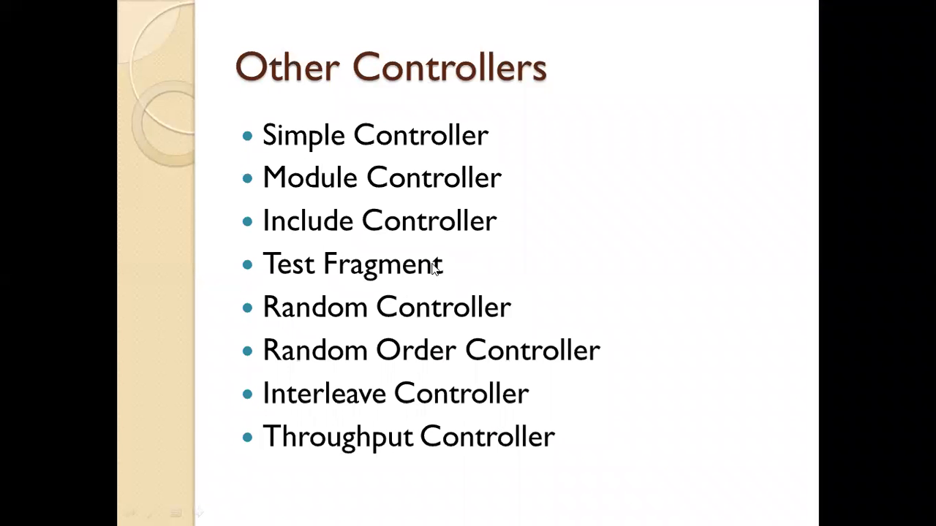
{"action": "key", "text": "alt+Tab"}
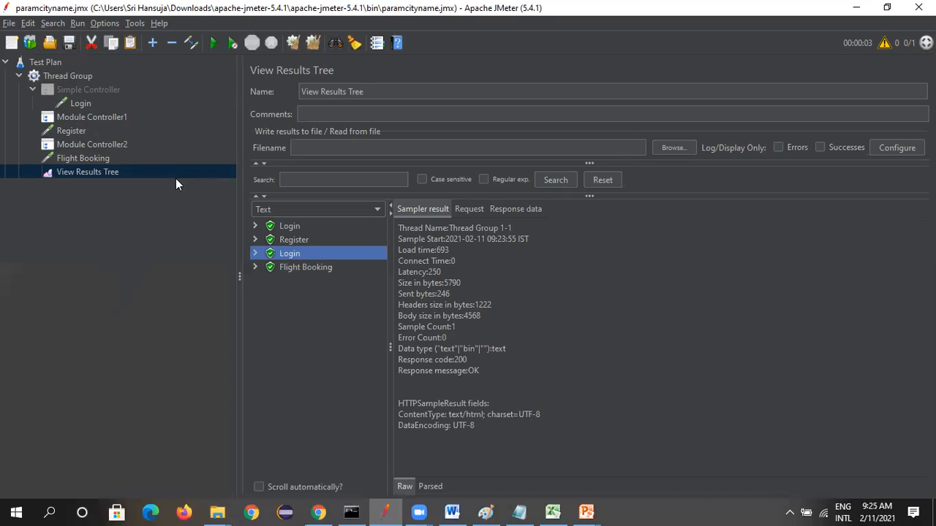
Add a Test Fragment to the Thread Group
{"action": "left_click", "coordinate": [50, 76]}
{"action": "right_click", "coordinate": [50, 74]}
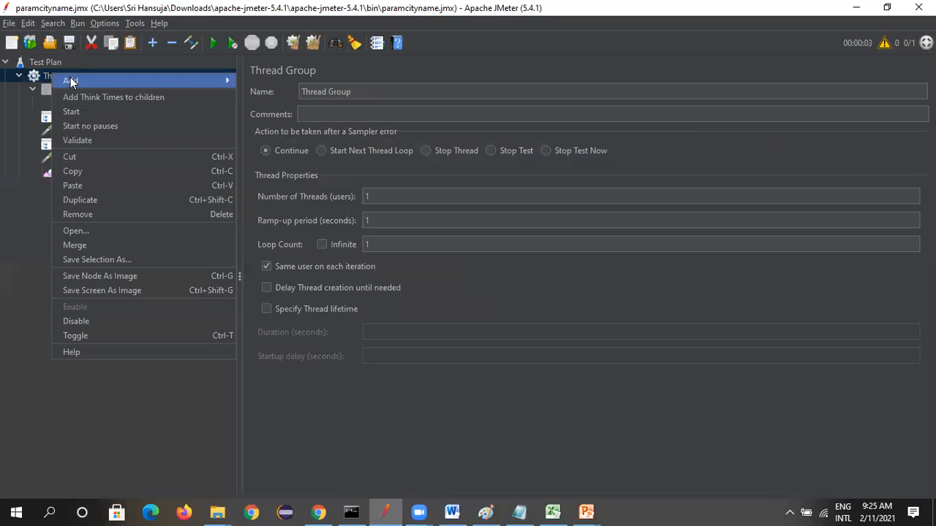
{"action": "mouse_move", "coordinate": [70, 82]}
{"action": "mouse_move", "coordinate": [271, 100]}
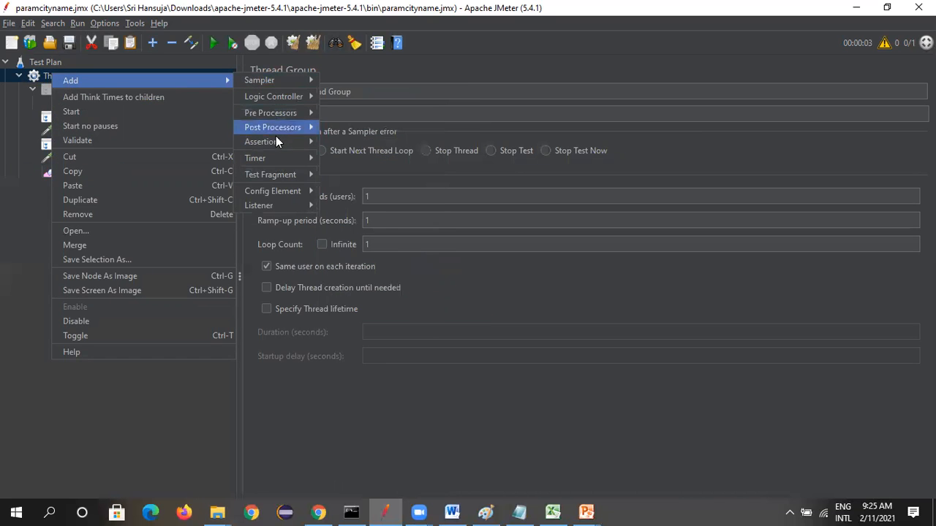
{"action": "mouse_move", "coordinate": [288, 177]}
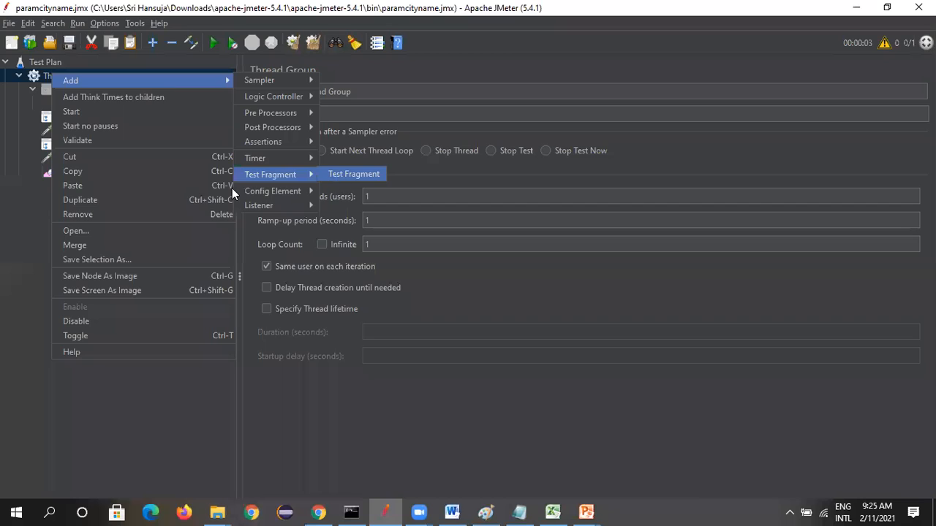
{"action": "left_click", "coordinate": [354, 174]}
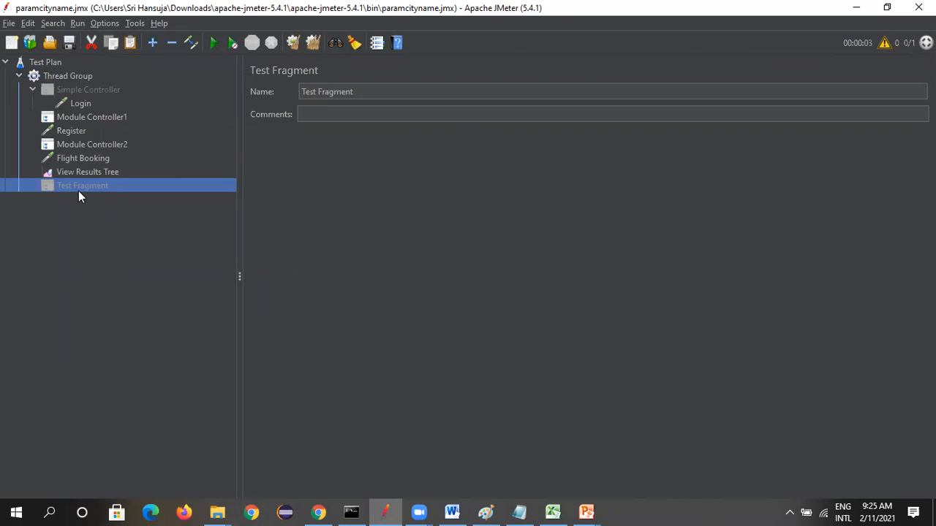
Copy the Login request from the Simple Controller into the Test Fragment and open the copy
{"action": "right_click", "coordinate": [85, 104]}
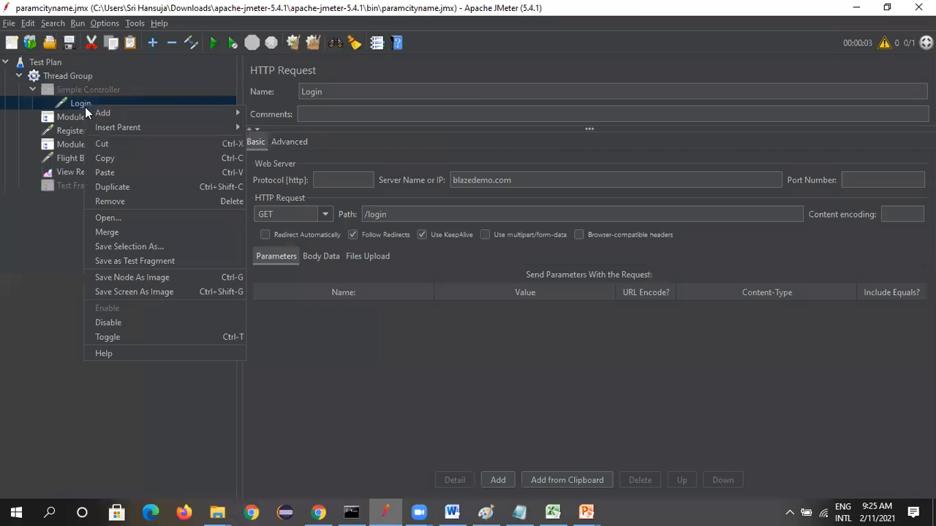
{"action": "left_click", "coordinate": [121, 158]}
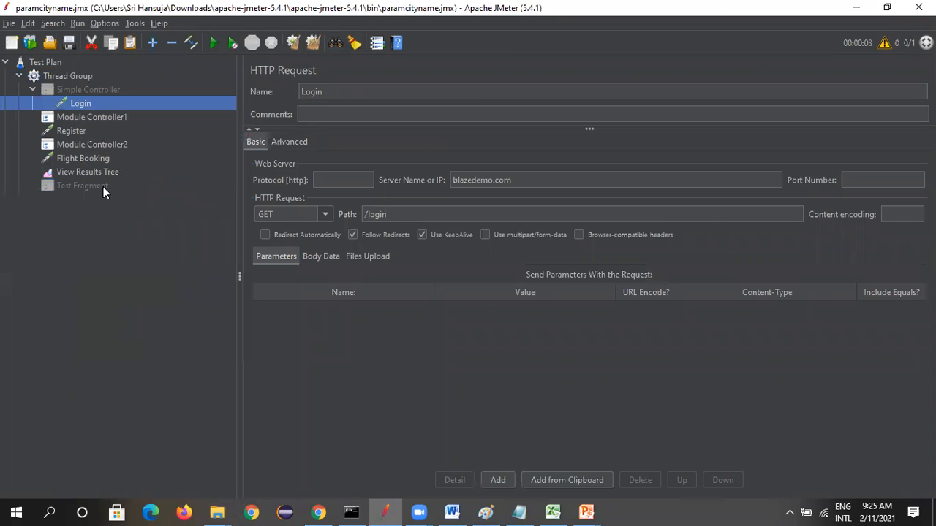
{"action": "right_click", "coordinate": [103, 187]}
{"action": "left_click", "coordinate": [122, 270]}
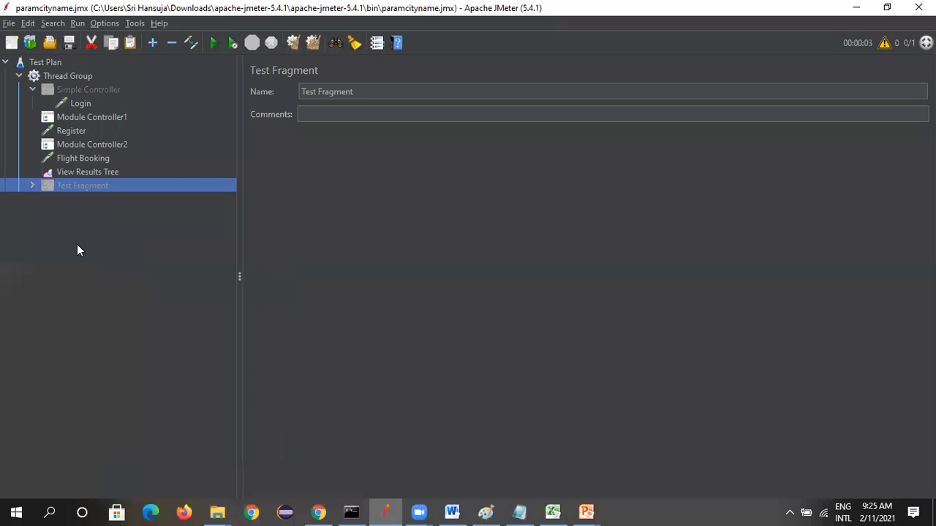
{"action": "left_click", "coordinate": [33, 186]}
{"action": "left_click", "coordinate": [88, 201]}
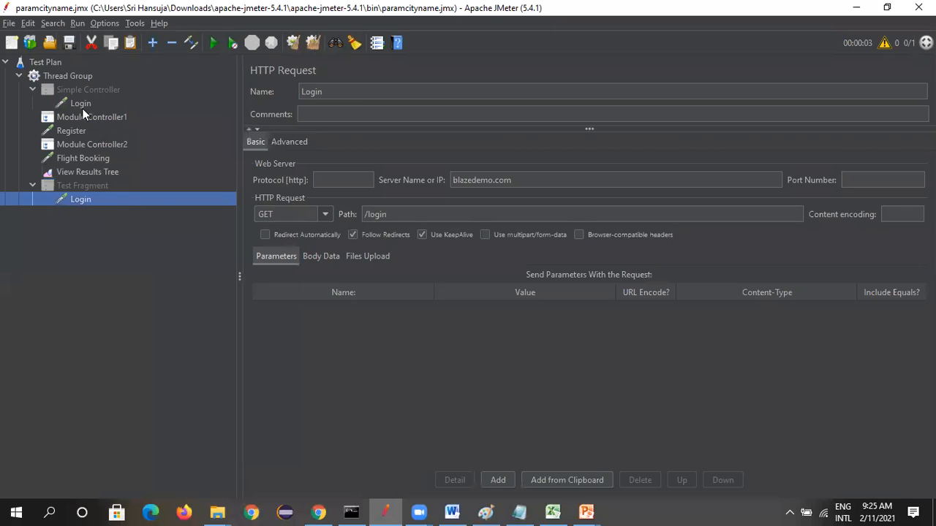
Disable the Login request inside the Simple Controller
{"action": "right_click", "coordinate": [96, 90]}
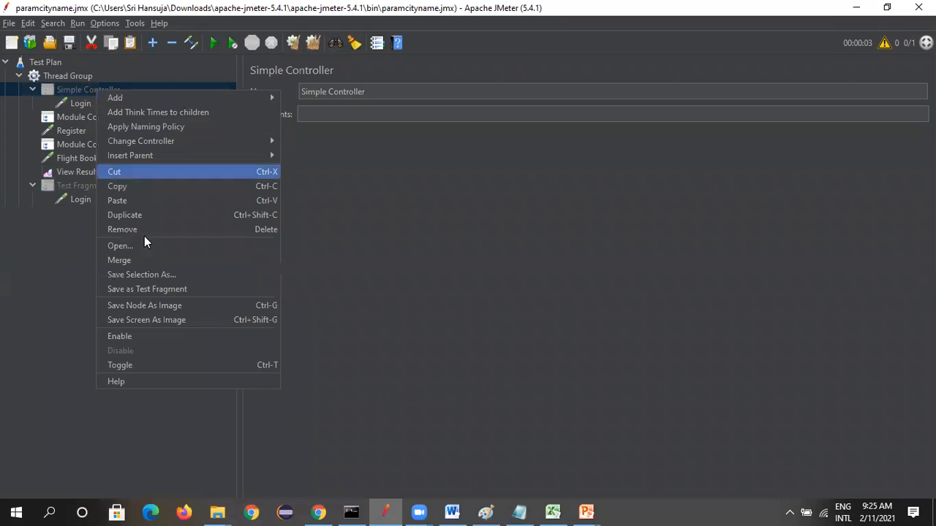
{"action": "left_click", "coordinate": [23, 263]}
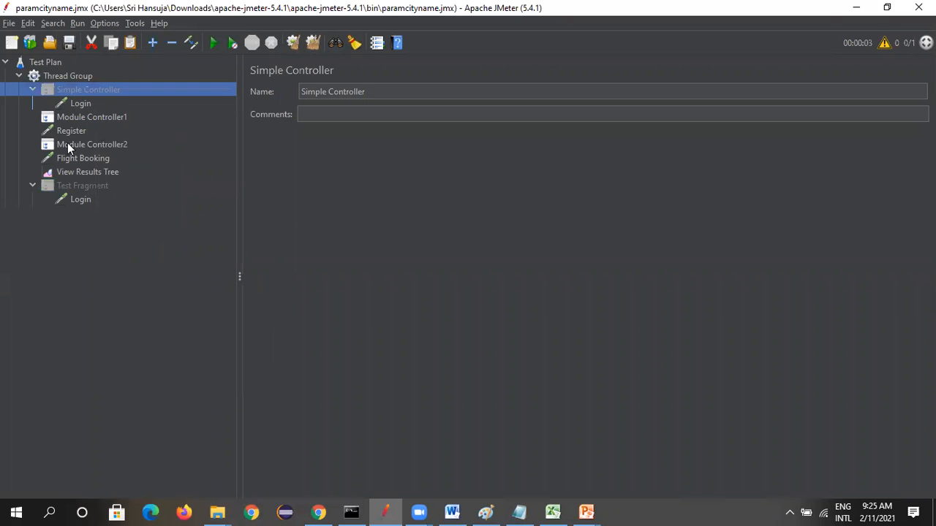
{"action": "right_click", "coordinate": [88, 103]}
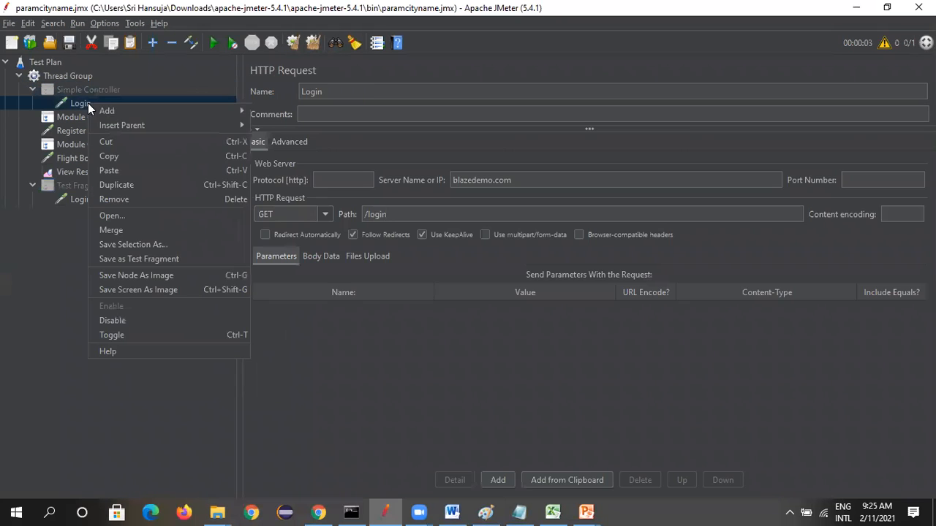
{"action": "left_click", "coordinate": [132, 320]}
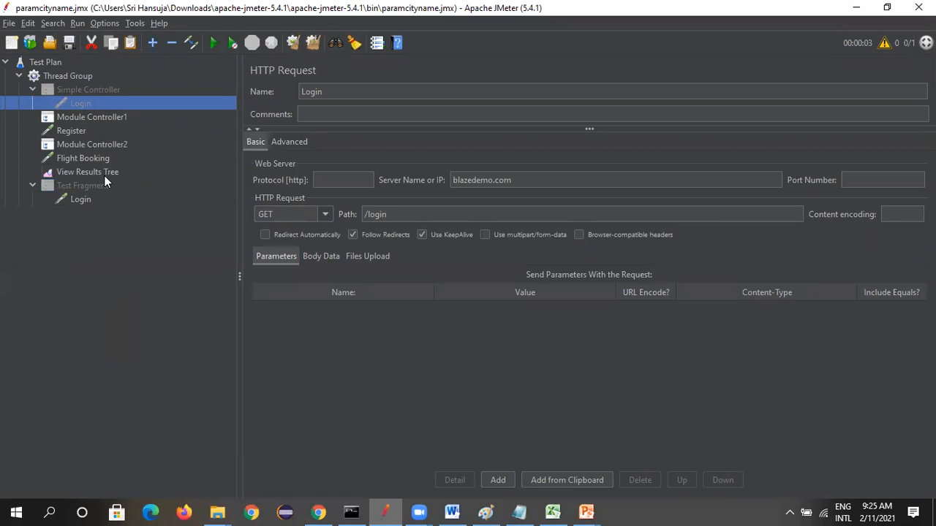
Set Test Fragment as the module to run in both Module Controller1 and Module Controller2
{"action": "left_click", "coordinate": [81, 200]}
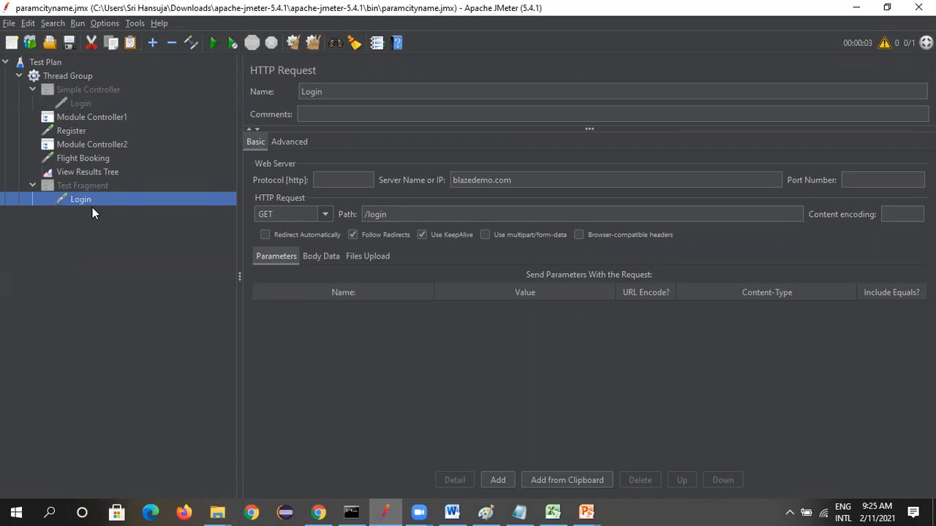
{"action": "left_click", "coordinate": [85, 187]}
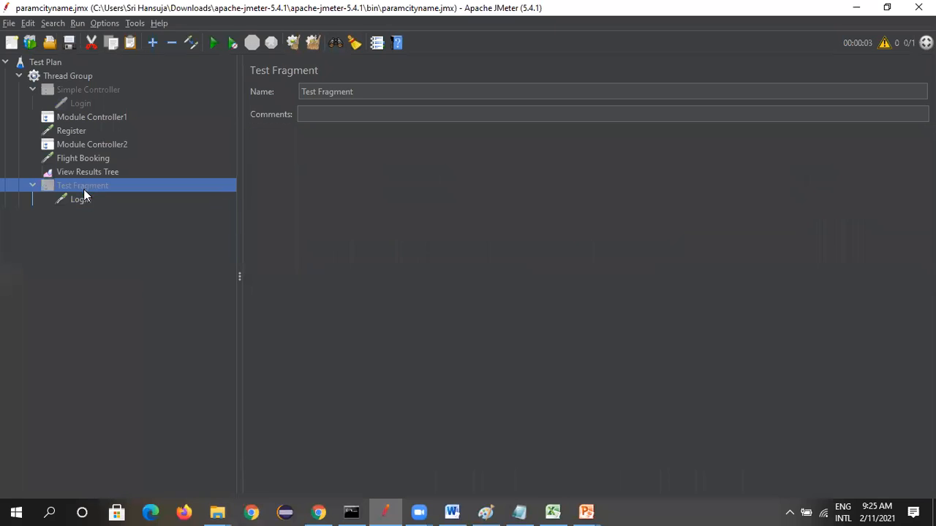
{"action": "left_click", "coordinate": [88, 117]}
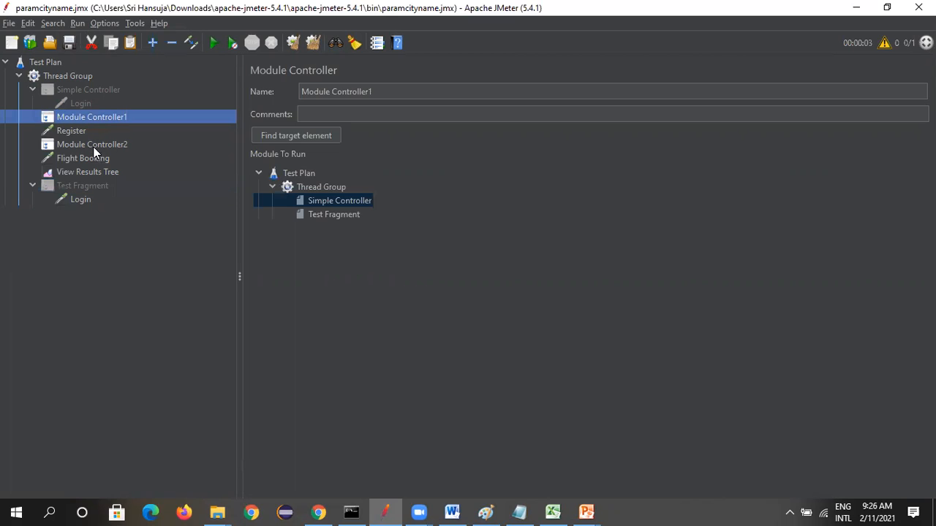
{"action": "left_click", "coordinate": [339, 214]}
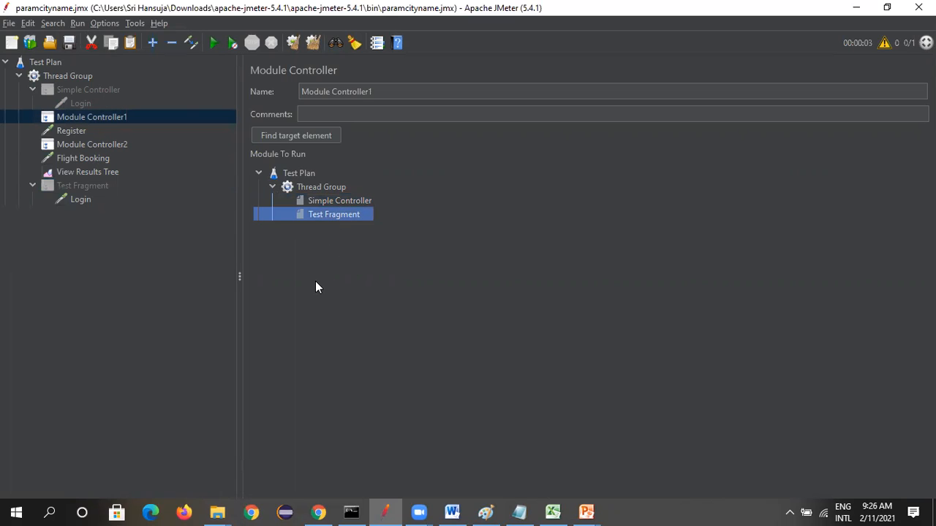
{"action": "left_click", "coordinate": [81, 145]}
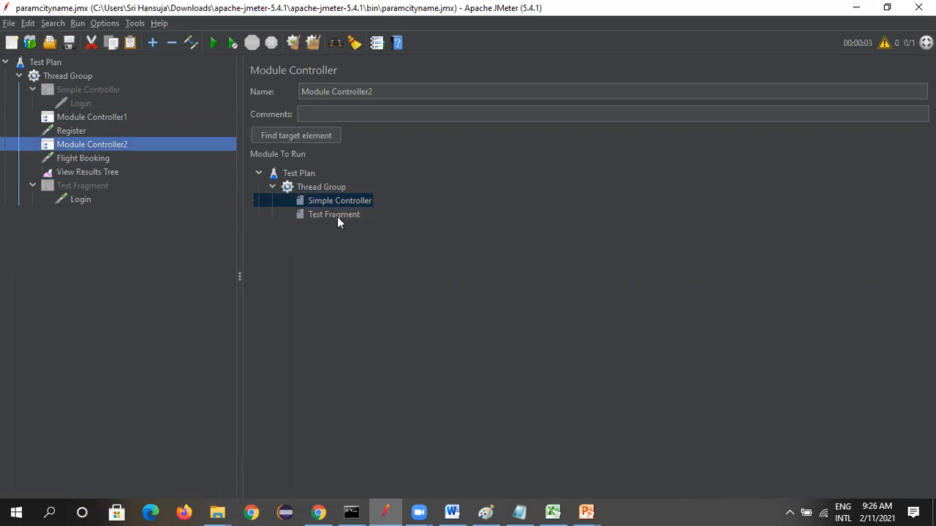
{"action": "left_click", "coordinate": [337, 216]}
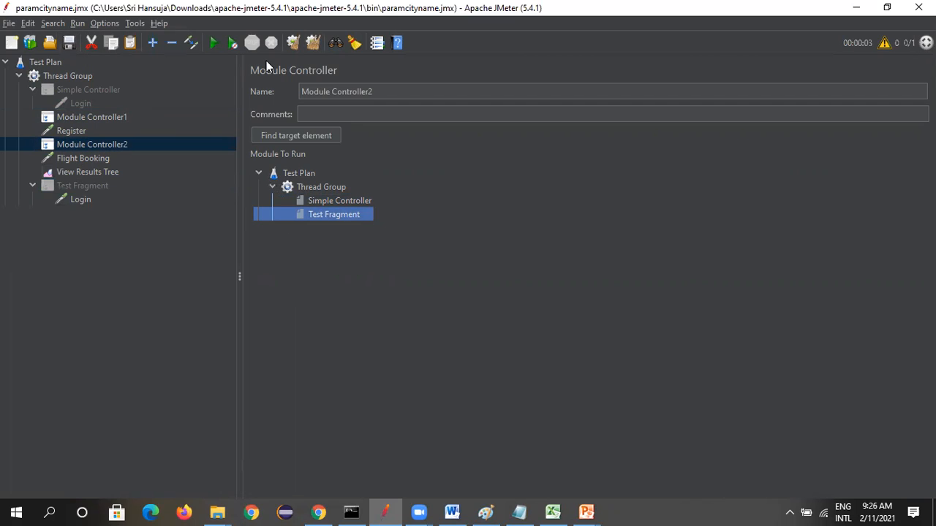
Run the test plan and open its results in View Results Tree
{"action": "left_click", "coordinate": [213, 42]}
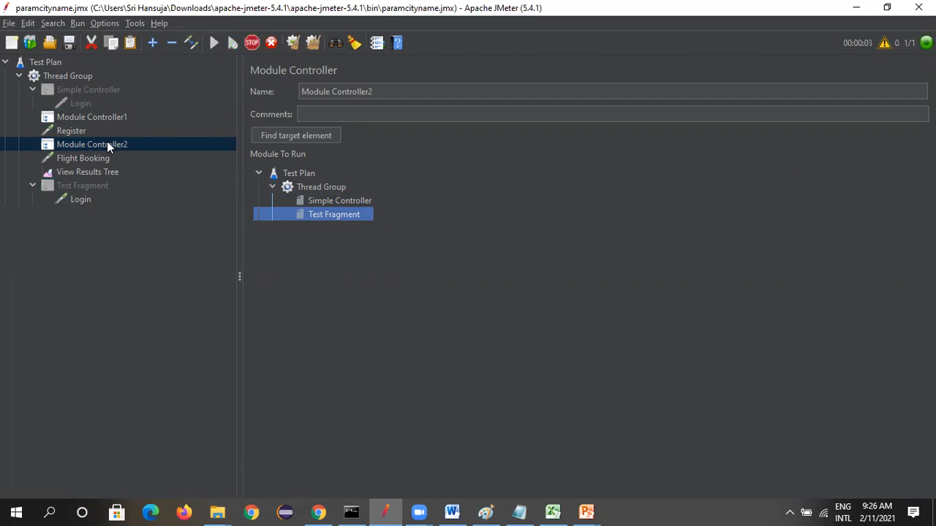
{"action": "left_click", "coordinate": [86, 169]}
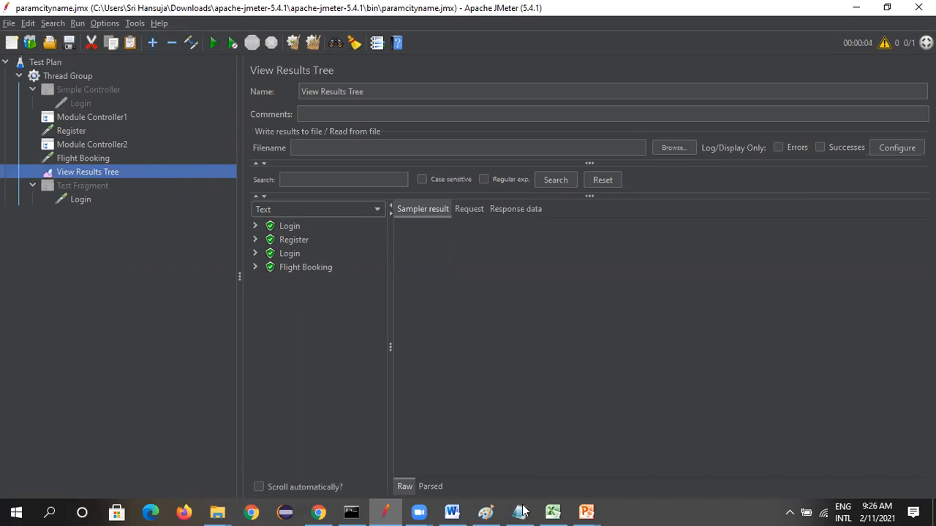
Switch to the PowerPoint slide show to check the Other Controllers list, and return to JMeter
{"action": "left_click", "coordinate": [586, 512]}
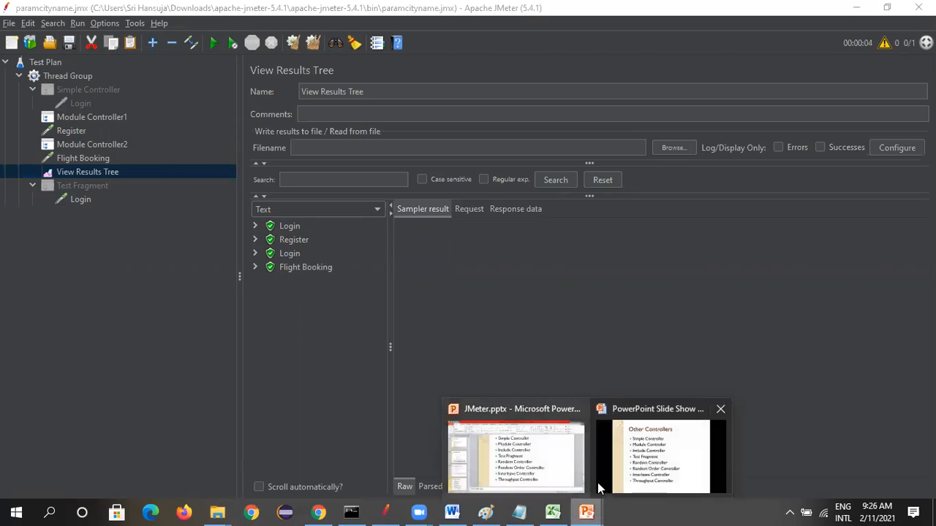
{"action": "left_click", "coordinate": [597, 482]}
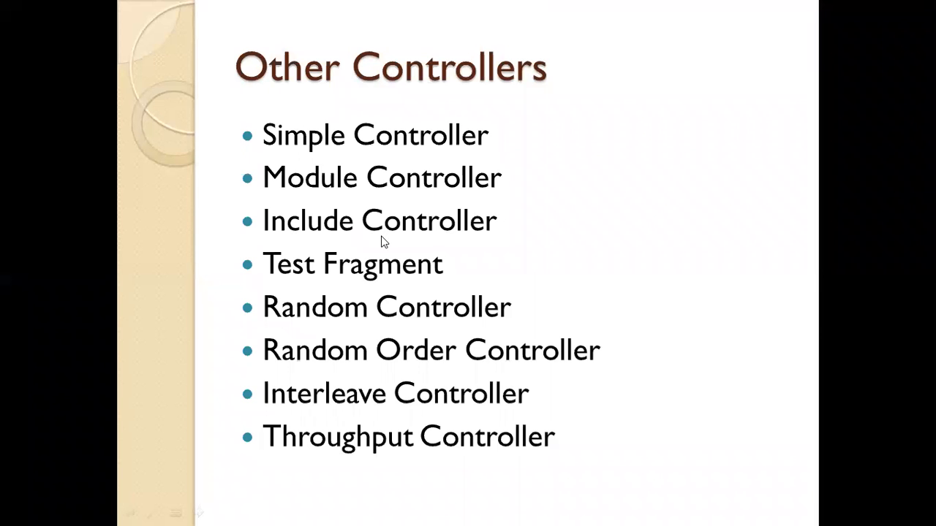
{"action": "key", "text": "alt+Tab"}
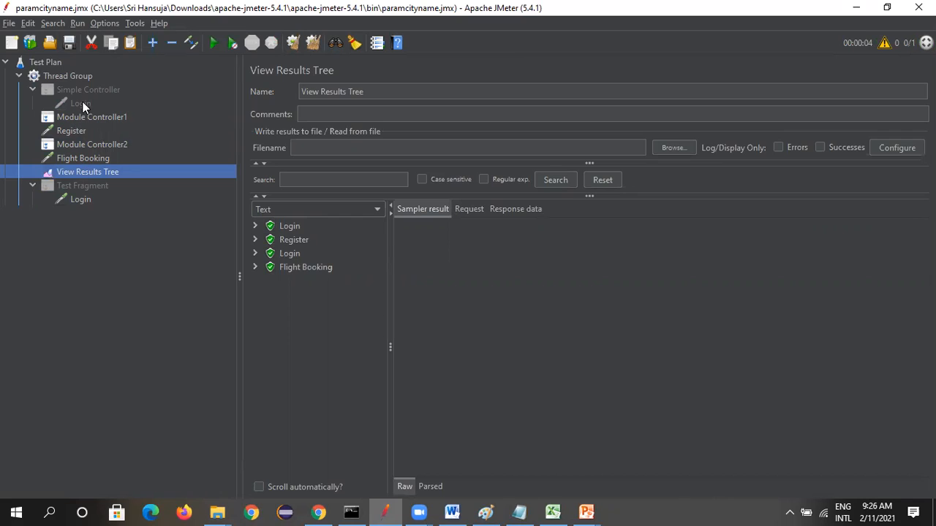
Add an Include Controller to the Thread Group
{"action": "left_click", "coordinate": [81, 75]}
{"action": "right_click", "coordinate": [81, 76]}
{"action": "mouse_move", "coordinate": [104, 83]}
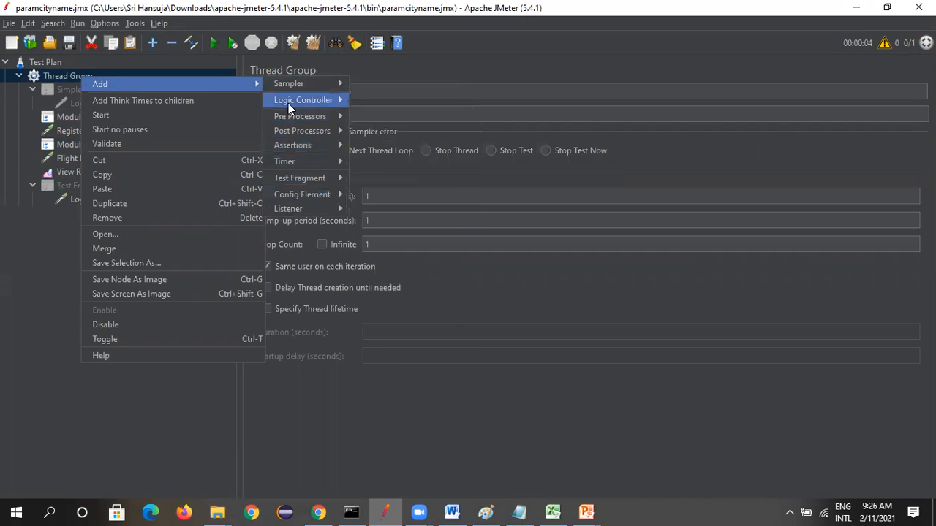
{"action": "mouse_move", "coordinate": [288, 103]}
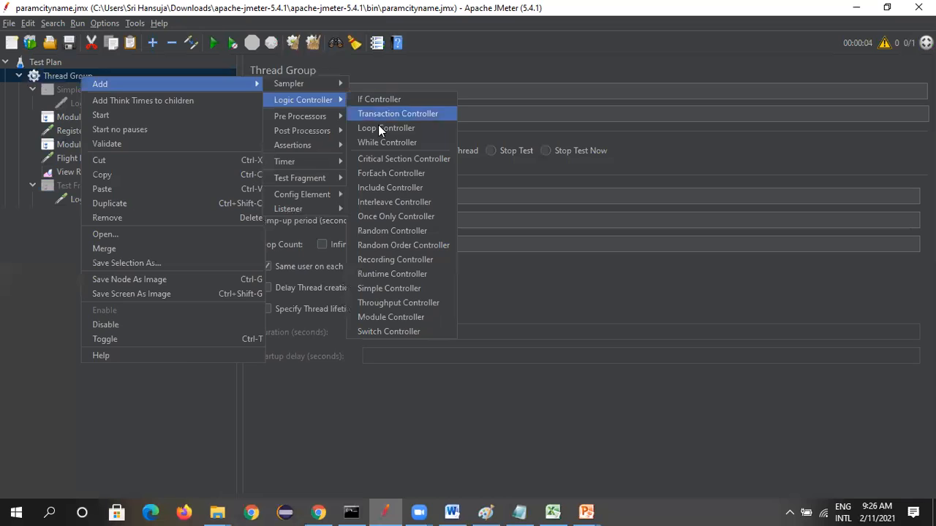
{"action": "left_click", "coordinate": [406, 189]}
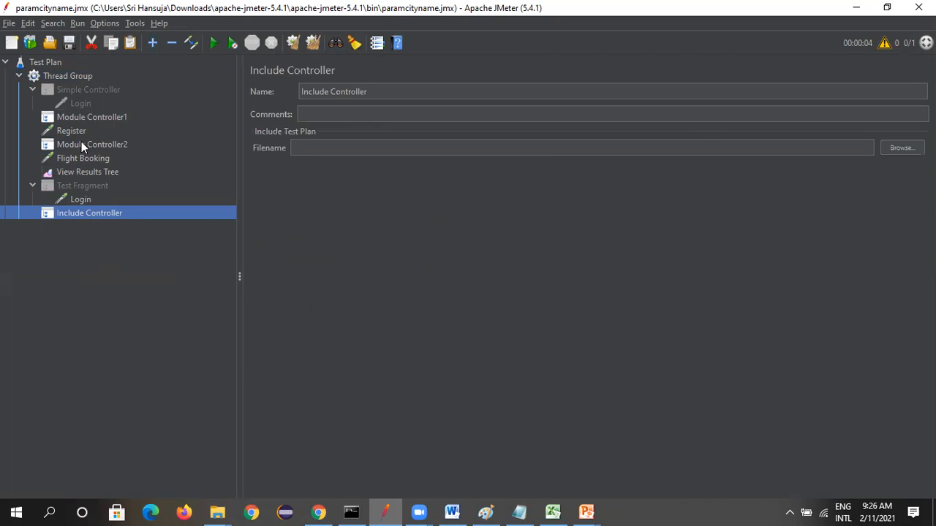
Set Include Controller as the module to run in Module Controller1, and disable Module Controller1 and Module Controller2
{"action": "left_click", "coordinate": [97, 117]}
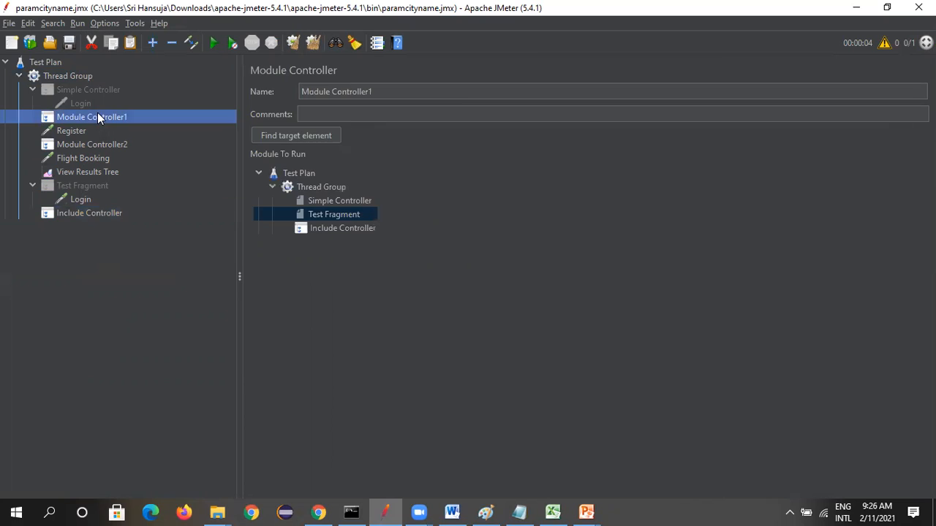
{"action": "left_click", "coordinate": [325, 228]}
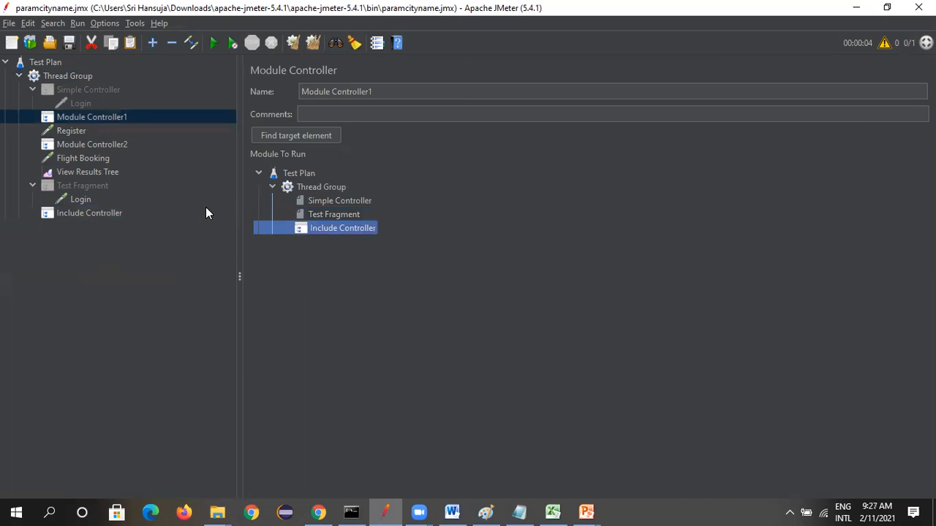
{"action": "right_click", "coordinate": [117, 117]}
{"action": "left_click", "coordinate": [155, 305]}
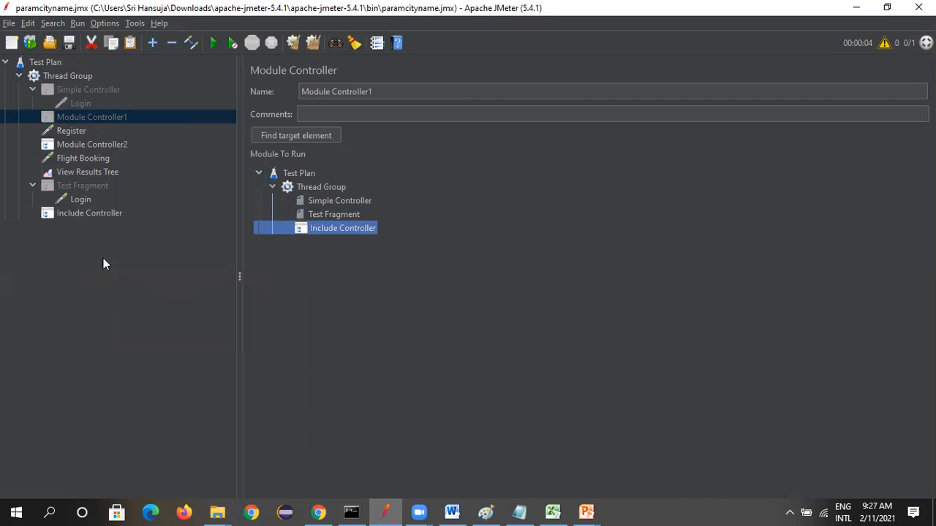
{"action": "right_click", "coordinate": [92, 146]}
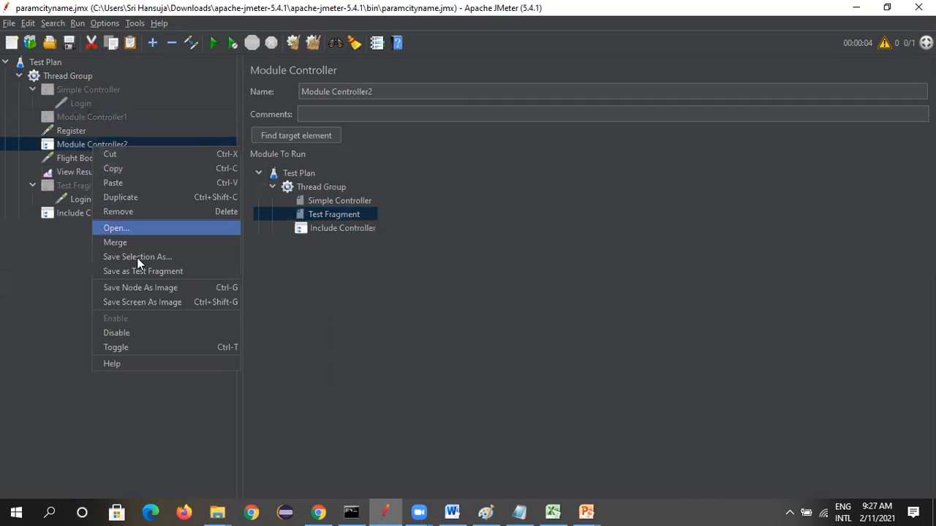
{"action": "left_click", "coordinate": [139, 336]}
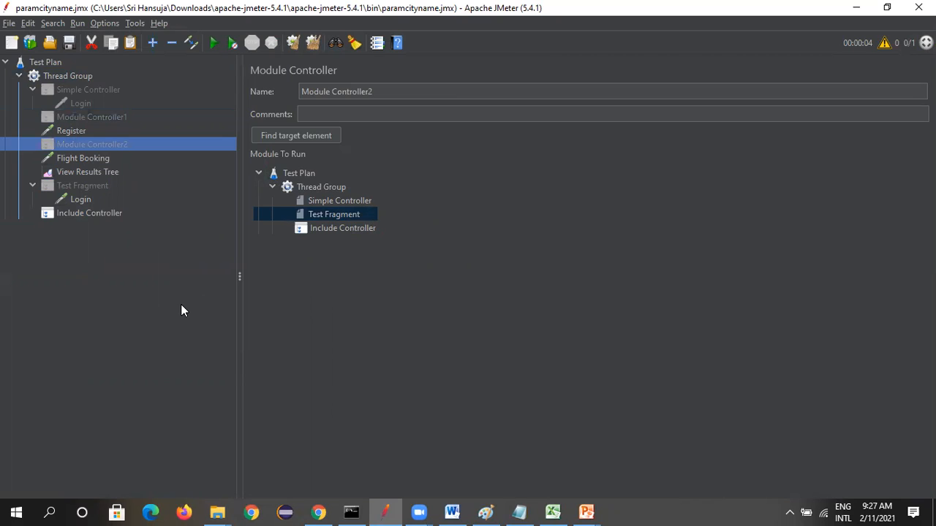
{"action": "left_click", "coordinate": [81, 199]}
{"action": "right_click", "coordinate": [82, 200]}
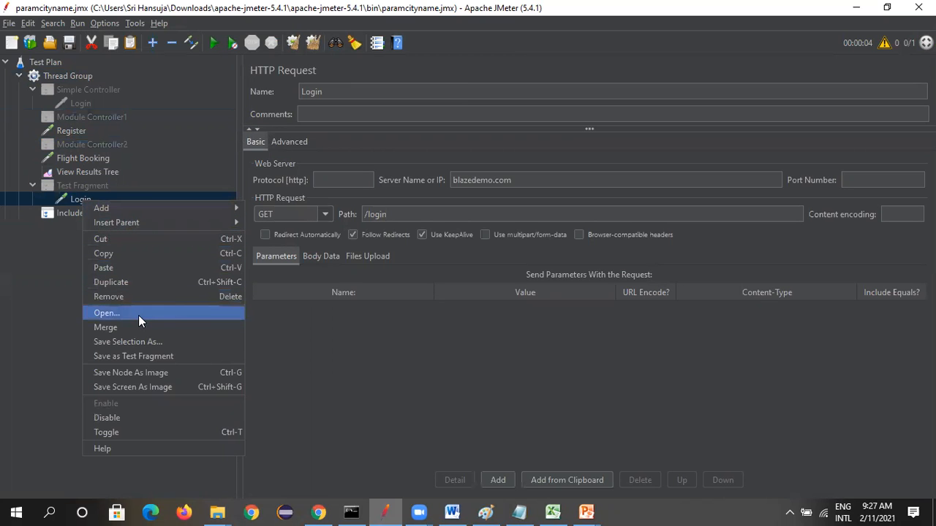
{"action": "left_click", "coordinate": [142, 356]}
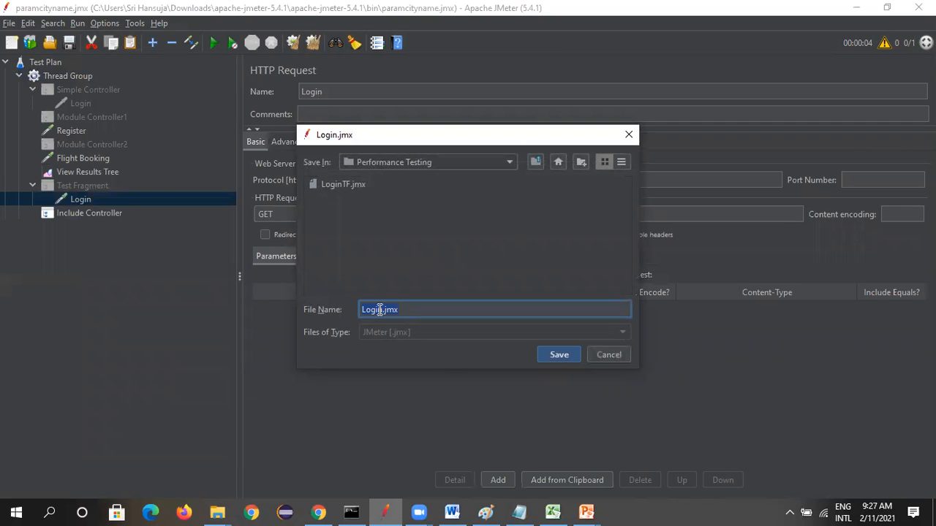
{"action": "left_click", "coordinate": [620, 356]}
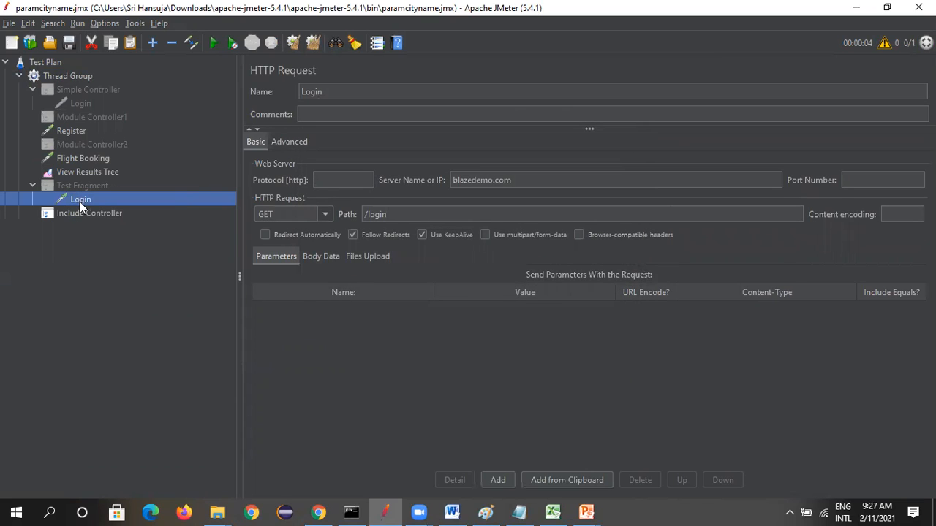
Move the Include Controller to the start of the Thread Group and load LoginTF.jmx from the Performance Testing folder into it
{"action": "left_click_drag", "start_coordinate": [83, 211], "coordinate": [80, 88]}
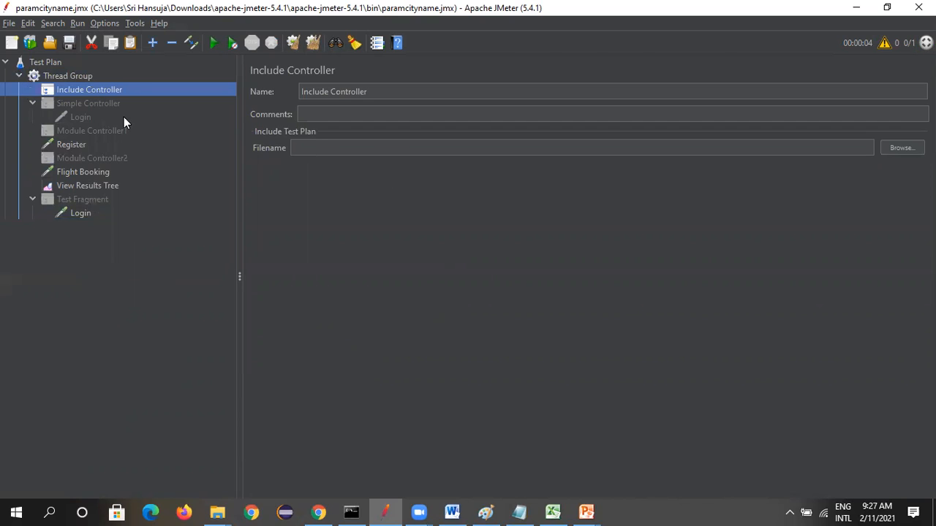
{"action": "left_click", "coordinate": [891, 149]}
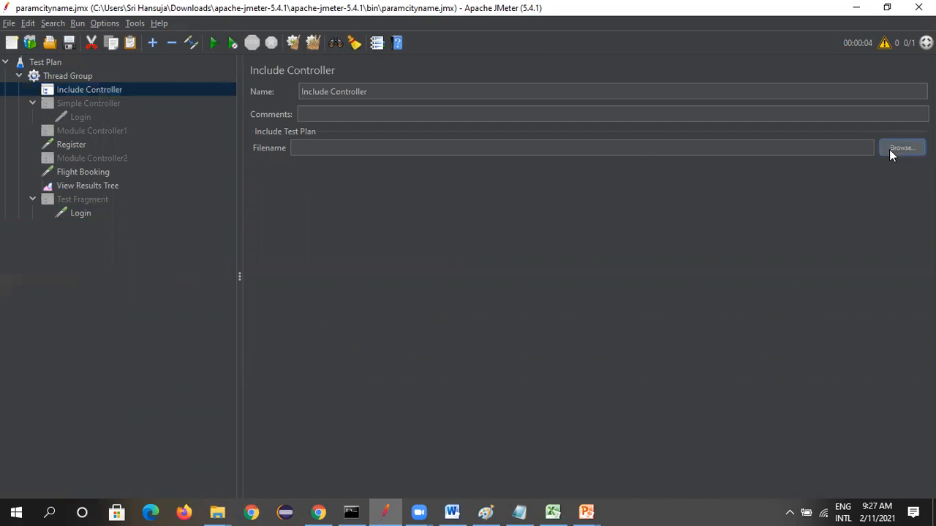
{"action": "left_click", "coordinate": [329, 184]}
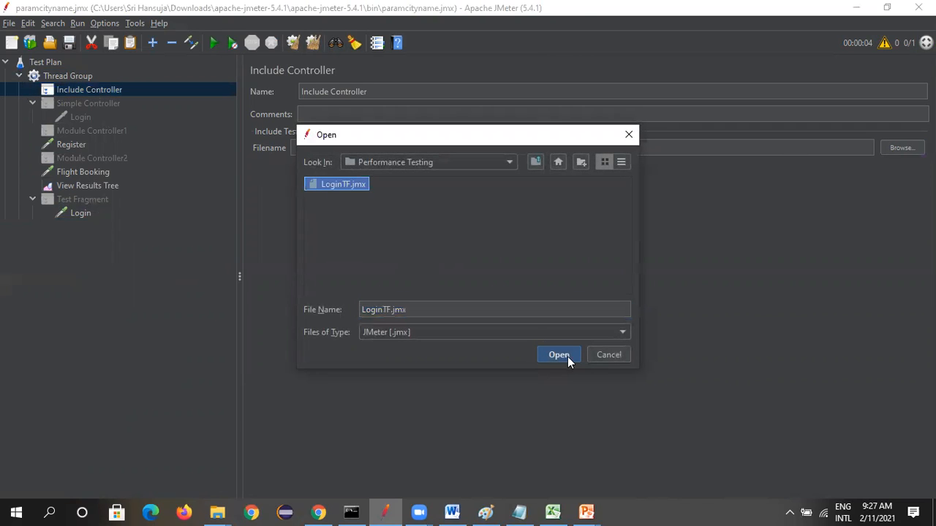
{"action": "left_click", "coordinate": [568, 357]}
{"action": "left_click", "coordinate": [95, 288]}
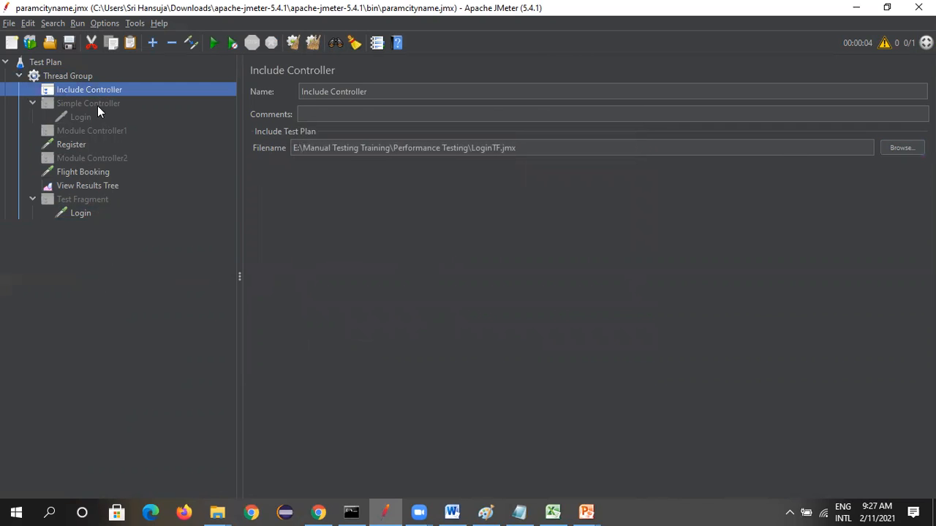
Rename the Include Controller as Include Controller1
{"action": "left_click", "coordinate": [401, 89]}
{"action": "type", "text": "1"}
{"action": "left_click", "coordinate": [127, 234]}
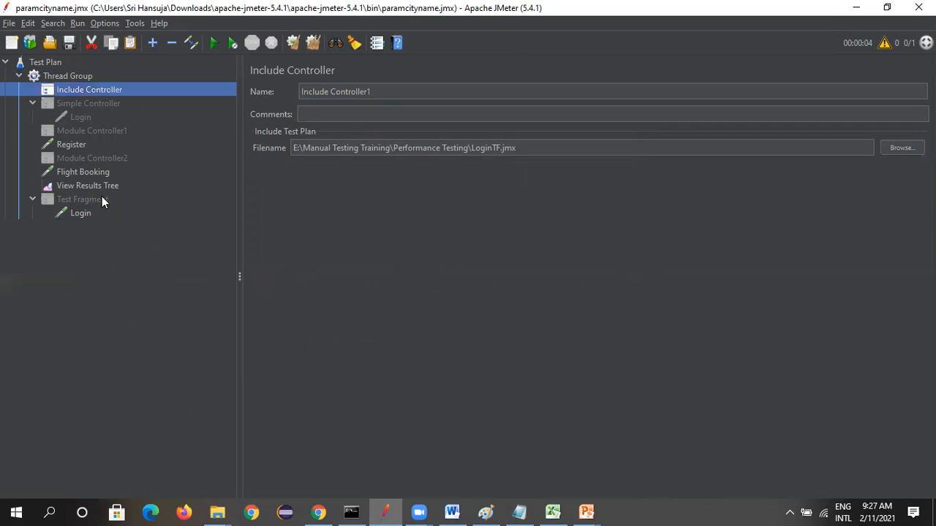
Copy Include Controller1 and paste the duplicate into the Thread Group
{"action": "left_click", "coordinate": [83, 76]}
{"action": "right_click", "coordinate": [86, 90]}
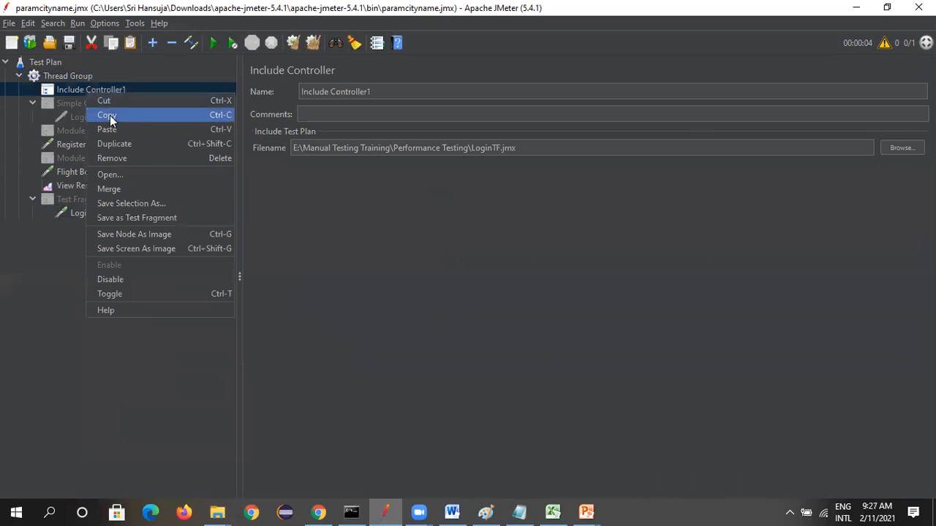
{"action": "left_click", "coordinate": [109, 113]}
{"action": "left_click", "coordinate": [86, 76]}
{"action": "right_click", "coordinate": [87, 77]}
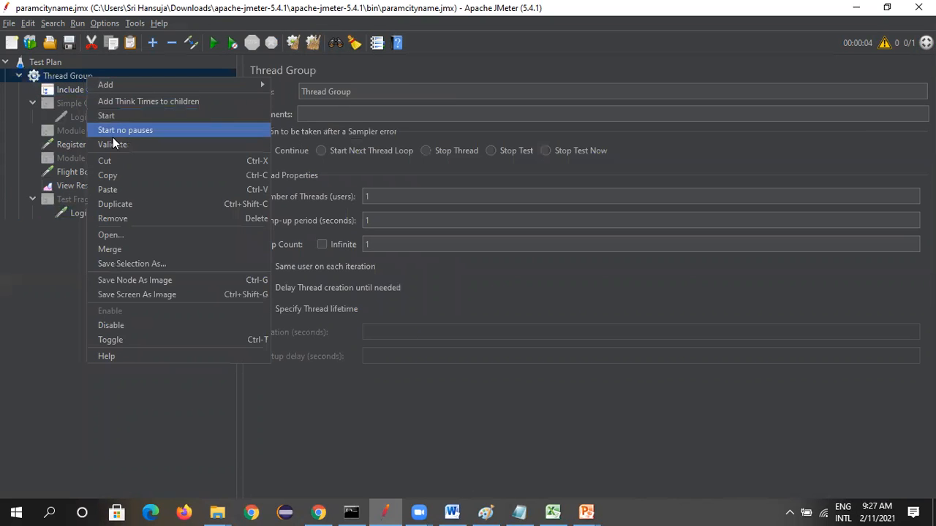
{"action": "left_click", "coordinate": [127, 186]}
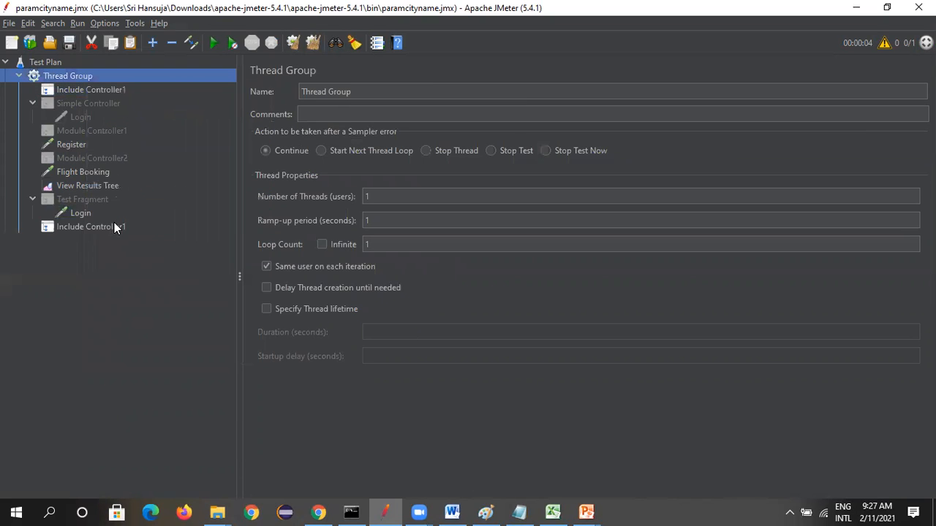
Rename the pasted copy at the end of the Thread Group as Include Controller2
{"action": "left_click", "coordinate": [114, 224]}
{"action": "left_click", "coordinate": [394, 90]}
{"action": "key", "text": "BackSpace"}
{"action": "type", "text": "2"}
{"action": "left_click", "coordinate": [96, 304]}
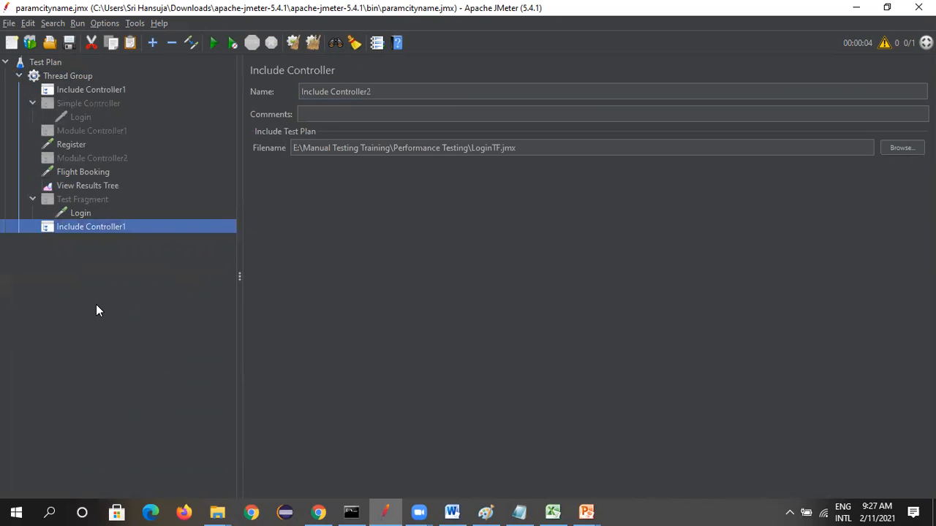
Move Include Controller1 directly below Module Controller1 and Include Controller2 directly below Module Controller2
{"action": "left_click", "coordinate": [85, 89]}
{"action": "left_click_drag", "start_coordinate": [88, 133], "coordinate": [88, 136]}
{"action": "left_click_drag", "start_coordinate": [93, 222], "coordinate": [90, 170]}
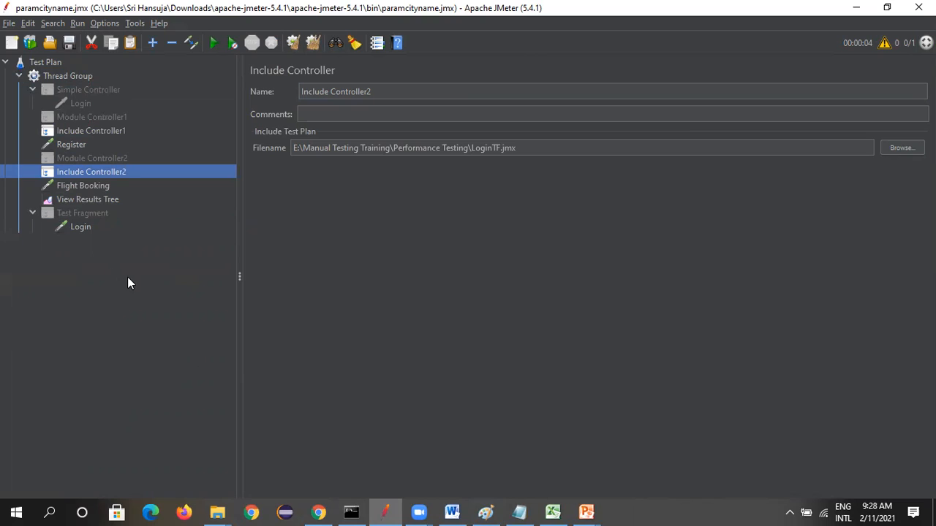
Collapse the Test Fragment, run the test plan and open View Results Tree
{"action": "left_click", "coordinate": [32, 212]}
{"action": "left_click", "coordinate": [213, 44]}
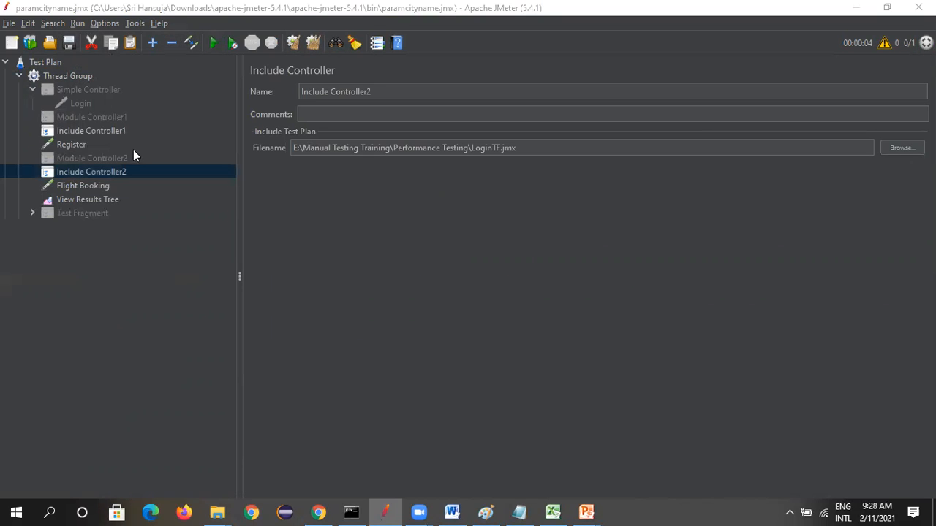
{"action": "left_click", "coordinate": [87, 199]}
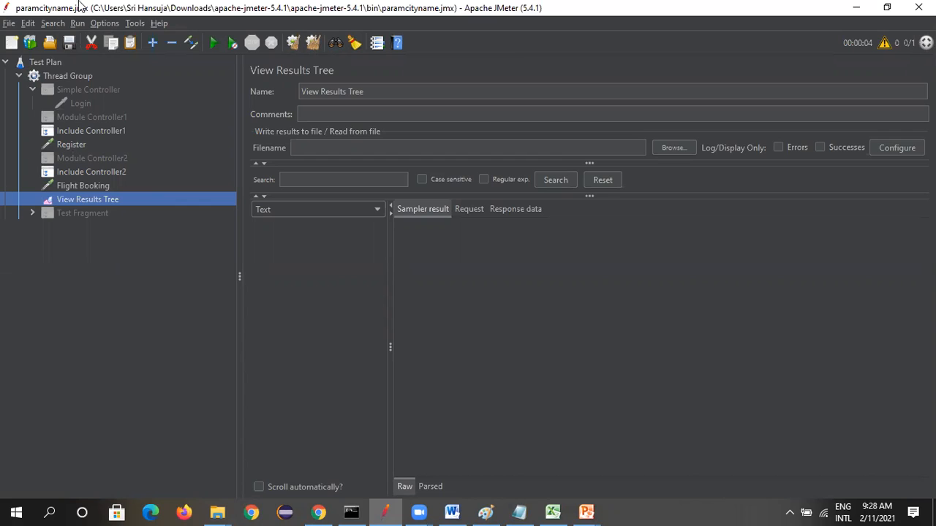
Enable Module Controller1 and Module Controller2 in the Thread Group
{"action": "right_click", "coordinate": [83, 116]}
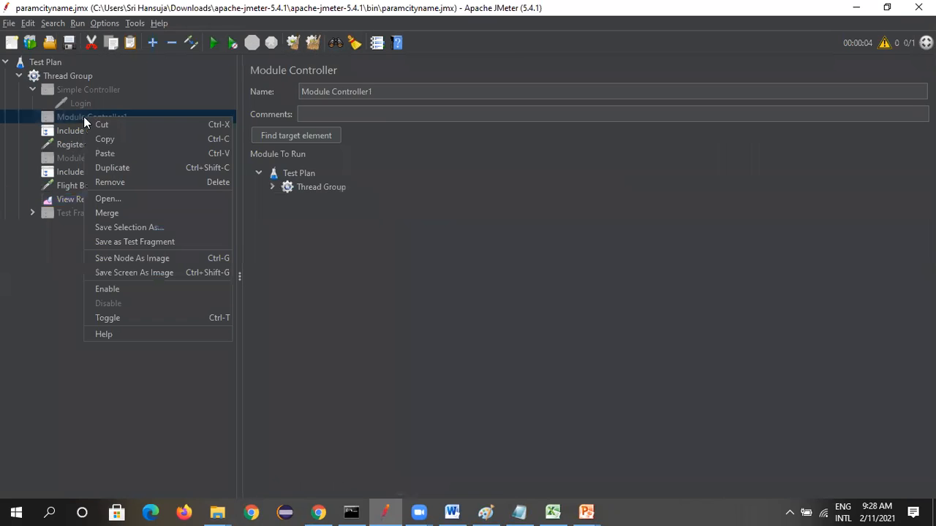
{"action": "left_click", "coordinate": [111, 292]}
{"action": "right_click", "coordinate": [101, 158]}
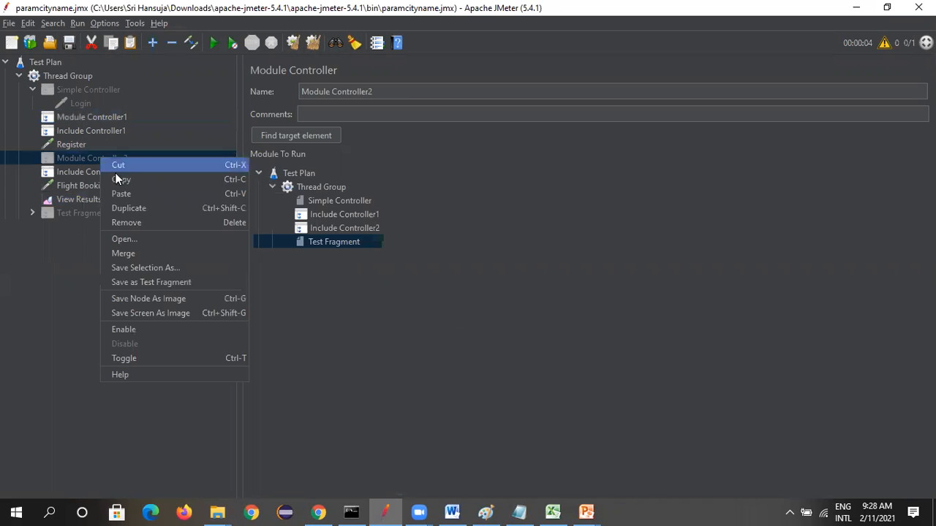
{"action": "left_click", "coordinate": [133, 329]}
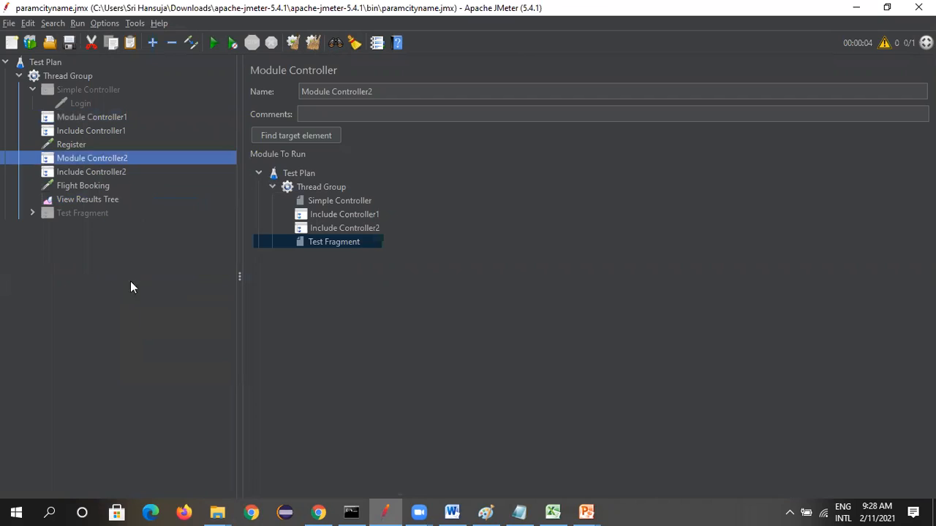
Set Module Controller1 to run Include Controller1 and Module Controller2 to run Include Controller2
{"action": "left_click", "coordinate": [79, 117]}
{"action": "left_click", "coordinate": [271, 187]}
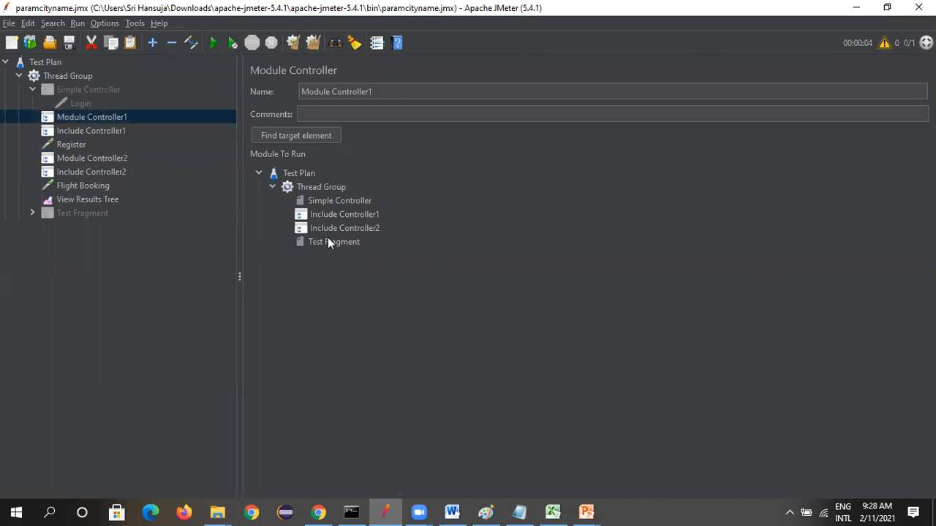
{"action": "left_click", "coordinate": [329, 215]}
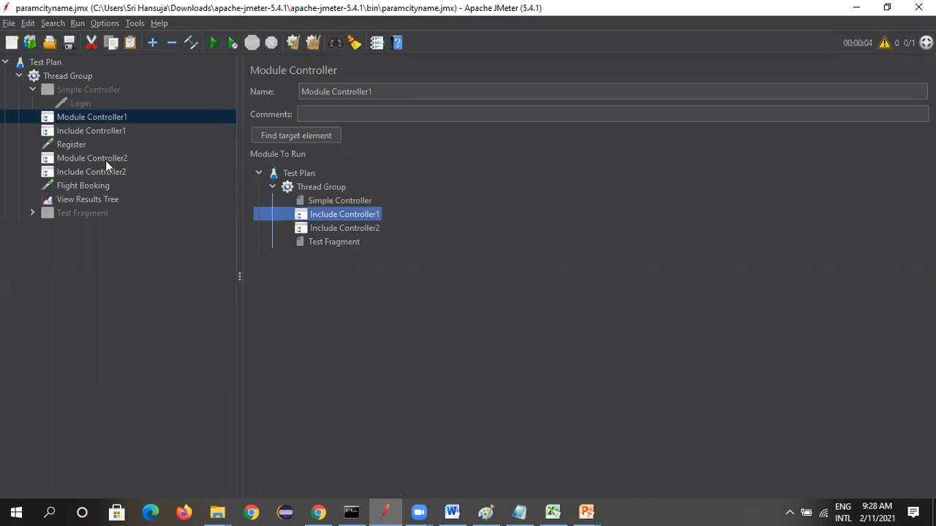
{"action": "left_click", "coordinate": [105, 160]}
{"action": "left_click", "coordinate": [323, 228]}
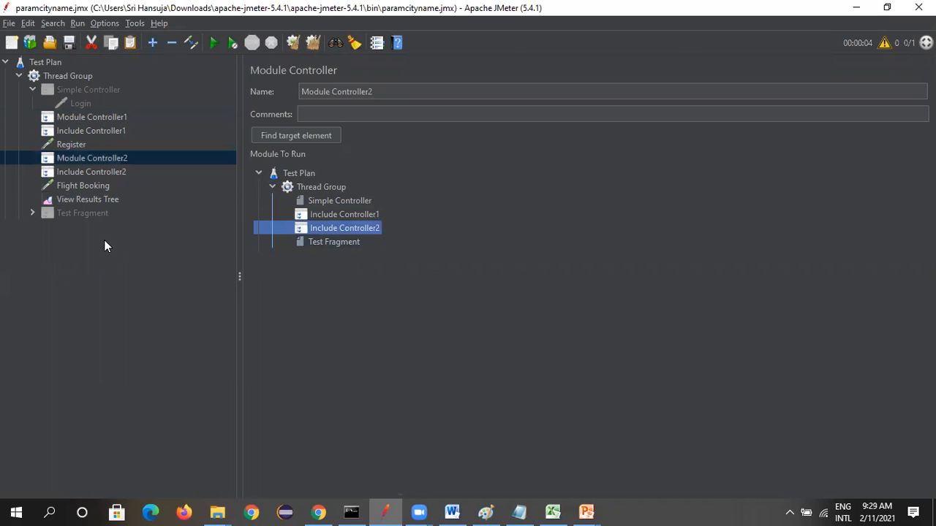
{"action": "left_click", "coordinate": [110, 281]}
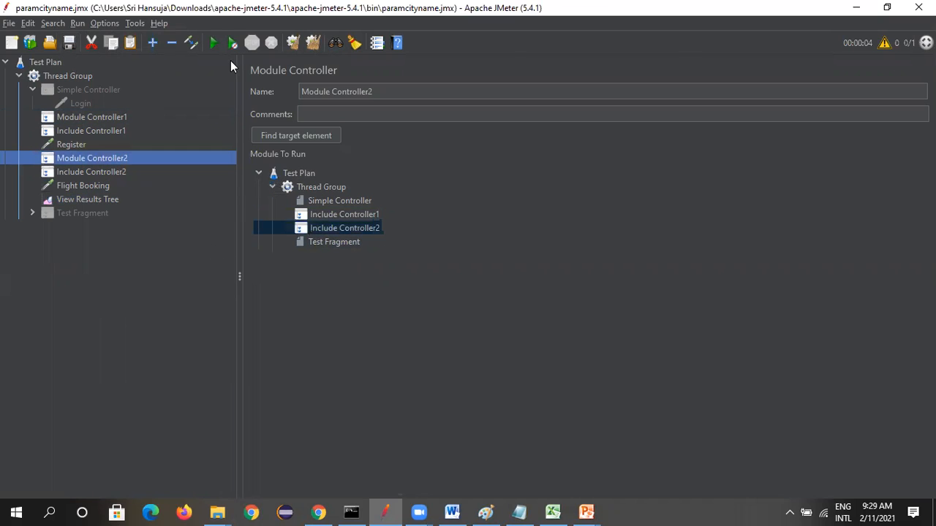
Run the test with the Module and Include Controllers enabled, and compare View Results Tree with Module Controller1 and Include Controller1
{"action": "left_click", "coordinate": [213, 43]}
{"action": "left_click", "coordinate": [90, 200]}
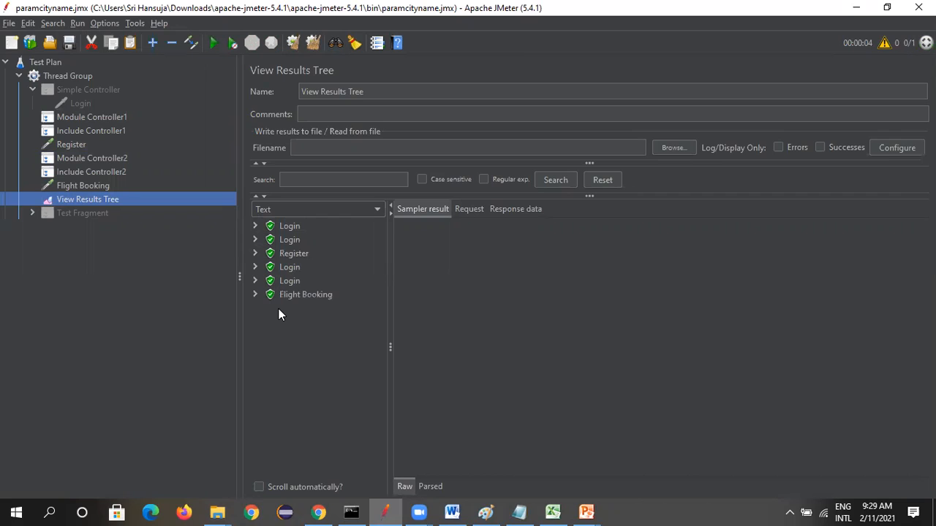
{"action": "left_click", "coordinate": [86, 132]}
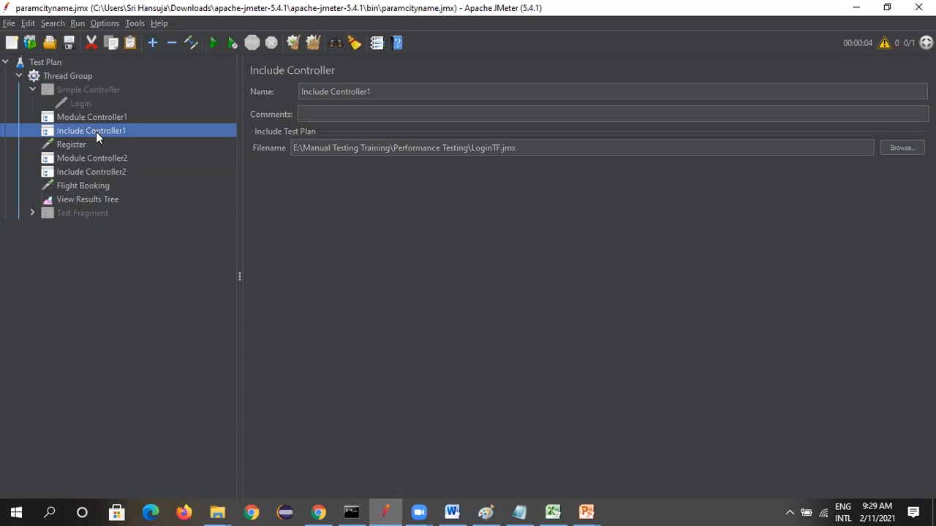
{"action": "left_click", "coordinate": [100, 118]}
{"action": "left_click", "coordinate": [100, 131]}
Disable Module Controller1 and Module Controller2 in the Thread Group
{"action": "right_click", "coordinate": [105, 118]}
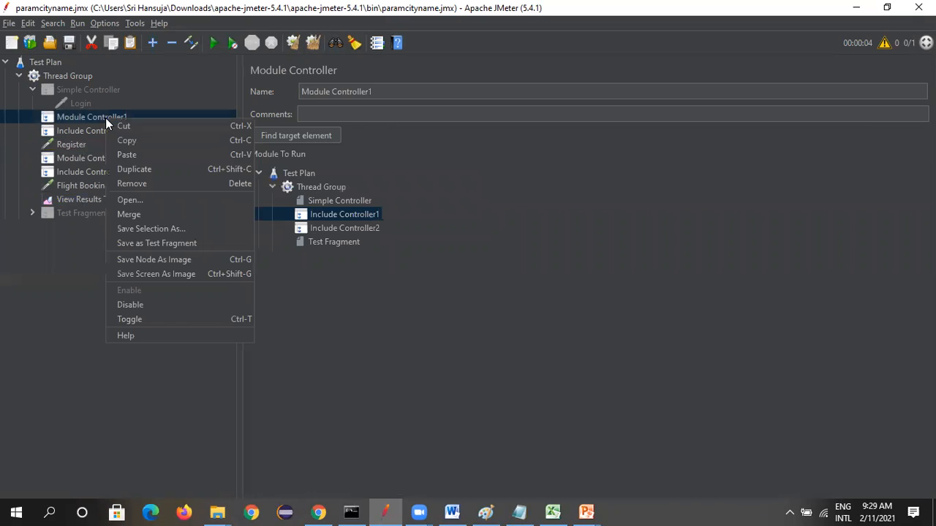
{"action": "left_click", "coordinate": [134, 301]}
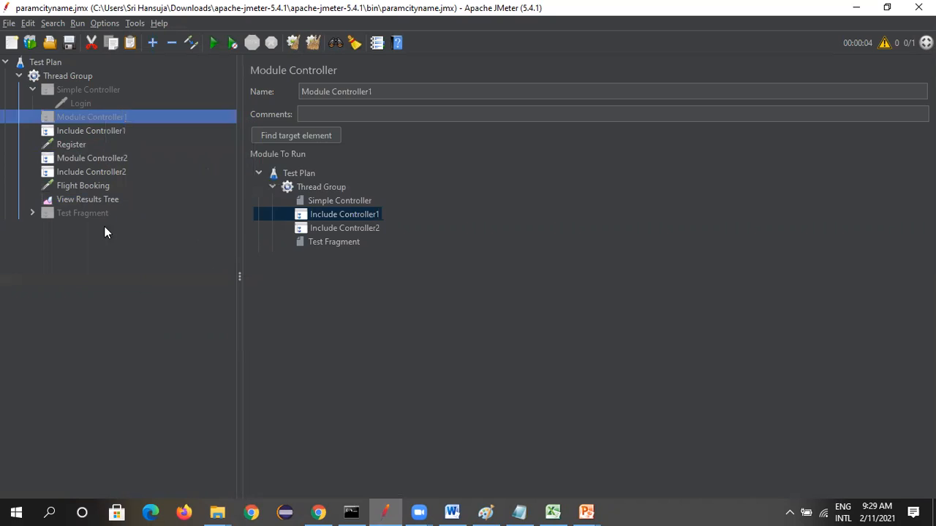
{"action": "right_click", "coordinate": [85, 158]}
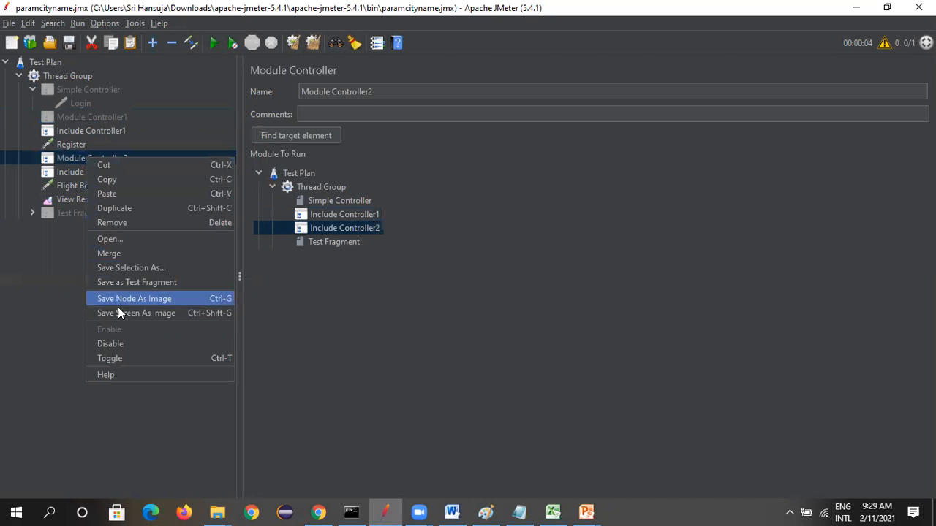
{"action": "left_click", "coordinate": [122, 344]}
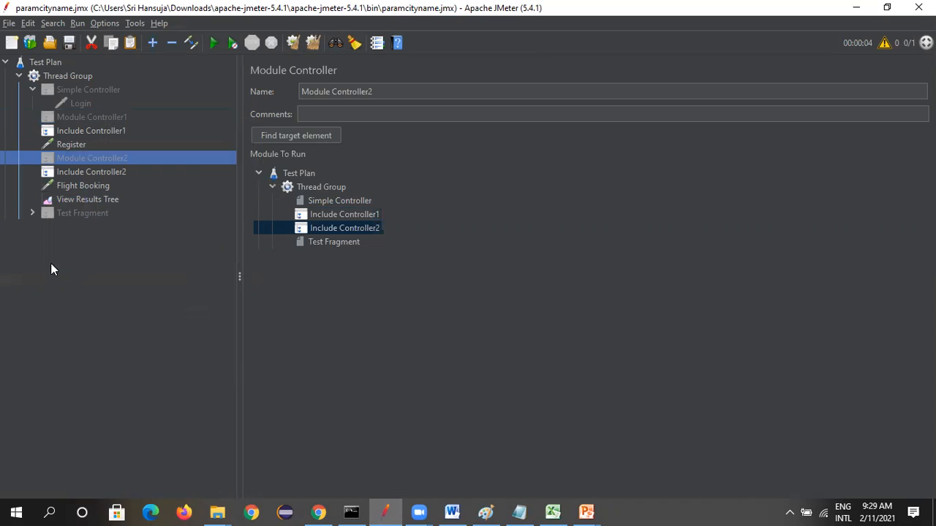
Run the test with only the Include Controllers active and display its results in View Results Tree
{"action": "left_click", "coordinate": [80, 199]}
{"action": "left_click", "coordinate": [66, 79]}
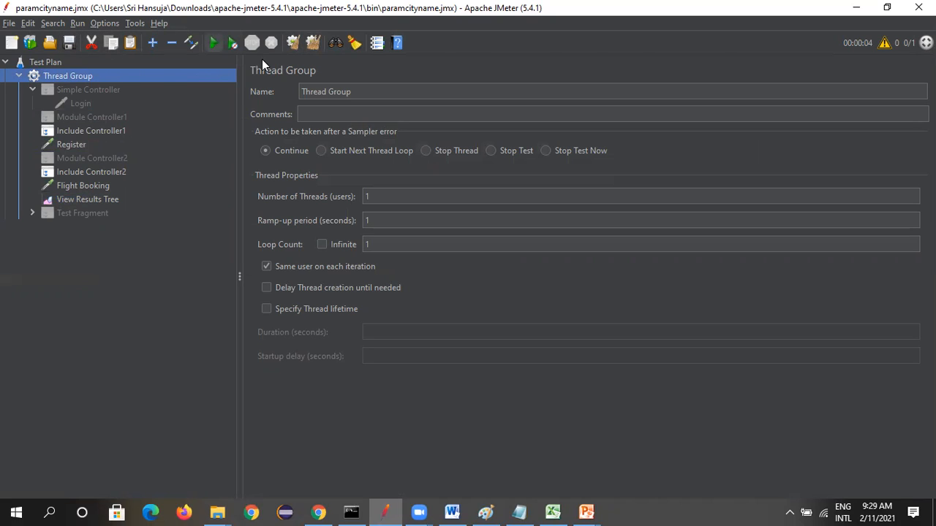
{"action": "left_click", "coordinate": [213, 43]}
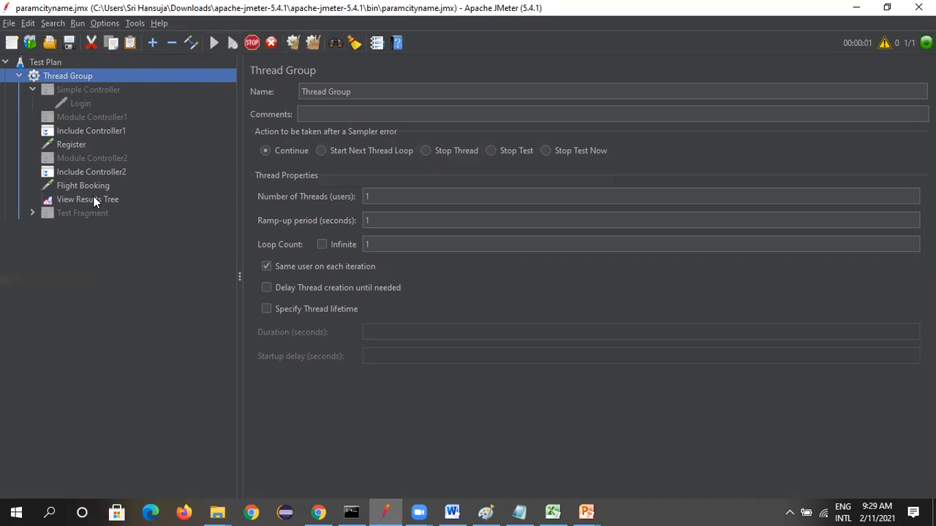
{"action": "left_click", "coordinate": [92, 198]}
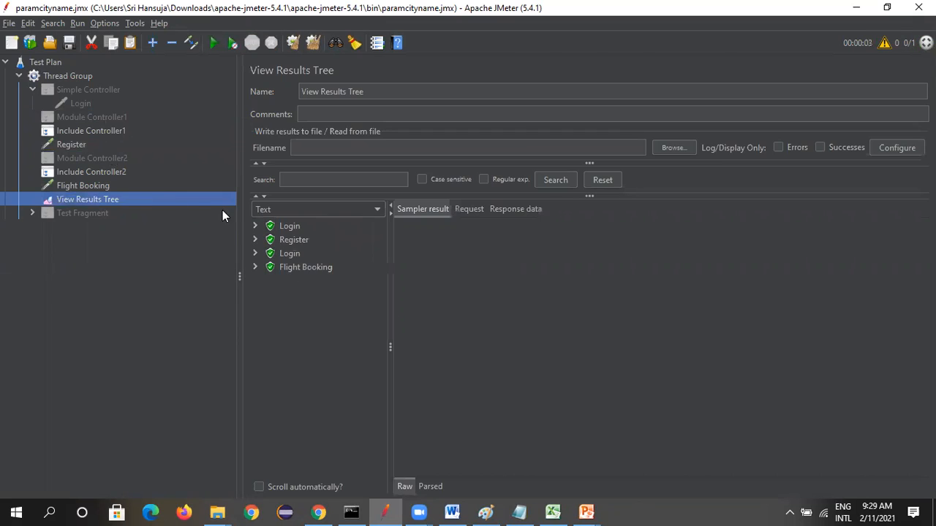
Review Include Controller1, Register, Include Controller2 and Flight Booking in order against the results in View Results Tree
{"action": "left_click", "coordinate": [89, 133]}
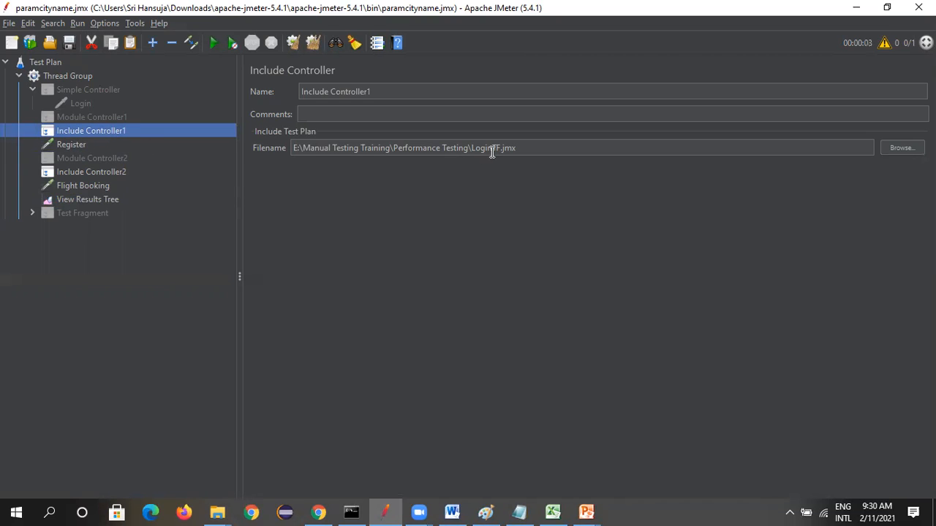
{"action": "left_click", "coordinate": [67, 144]}
{"action": "left_click", "coordinate": [83, 170]}
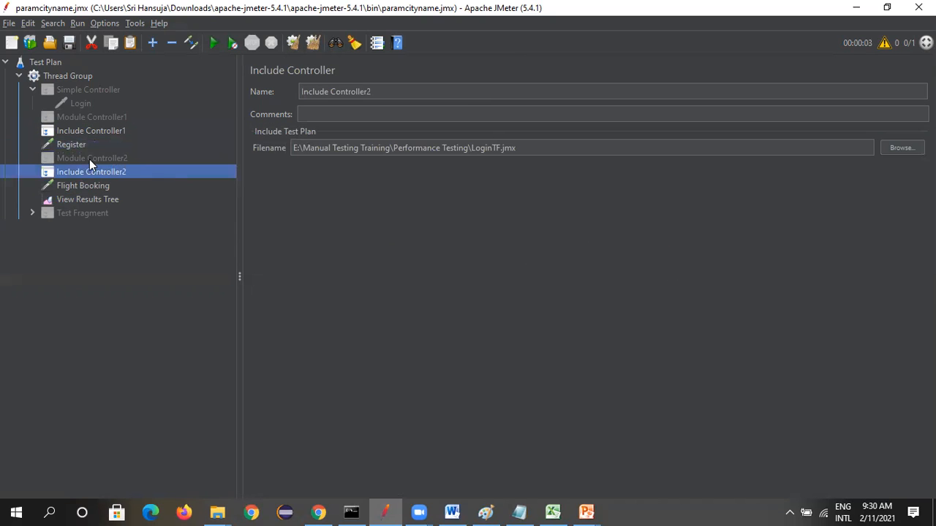
{"action": "left_click", "coordinate": [88, 185]}
{"action": "left_click", "coordinate": [94, 201]}
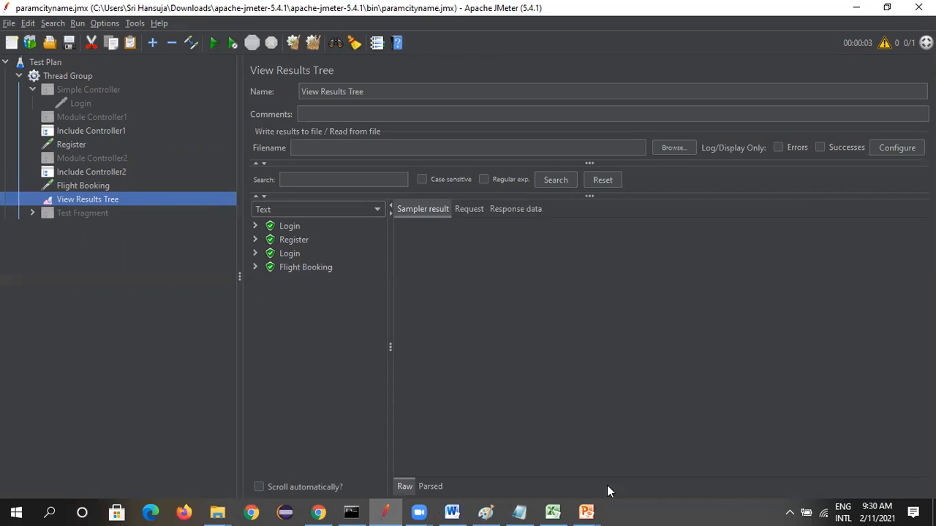
Switch to PowerPoint to view the Other Controllers slide, and return to JMeter
{"action": "left_click", "coordinate": [586, 512]}
{"action": "left_click", "coordinate": [636, 460]}
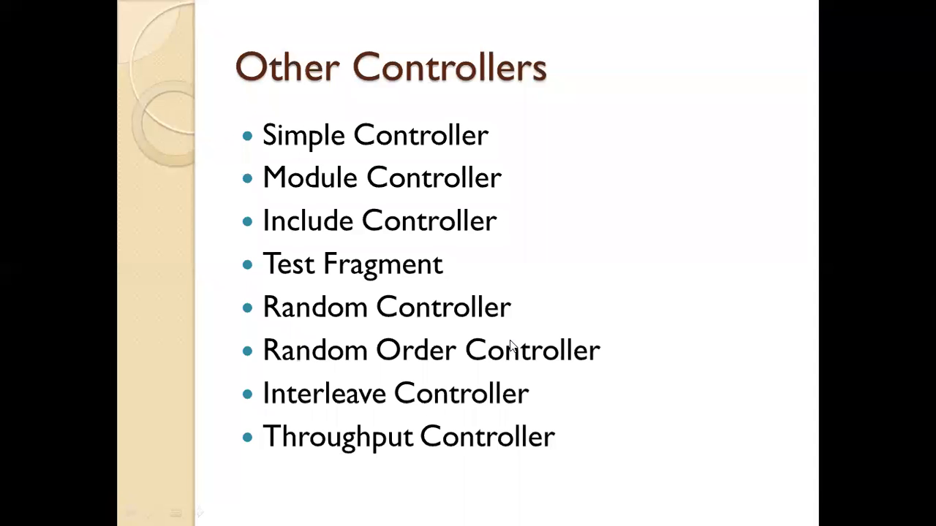
{"action": "key", "text": "alt+Tab"}
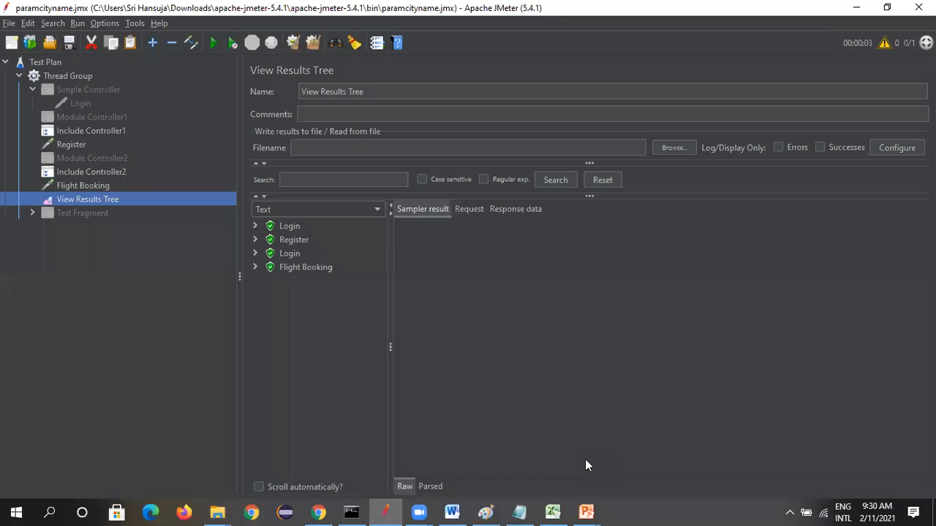
Remove the Simple Controller and move the Test Fragment's Login request to the top of the Thread Group
{"action": "right_click", "coordinate": [70, 91]}
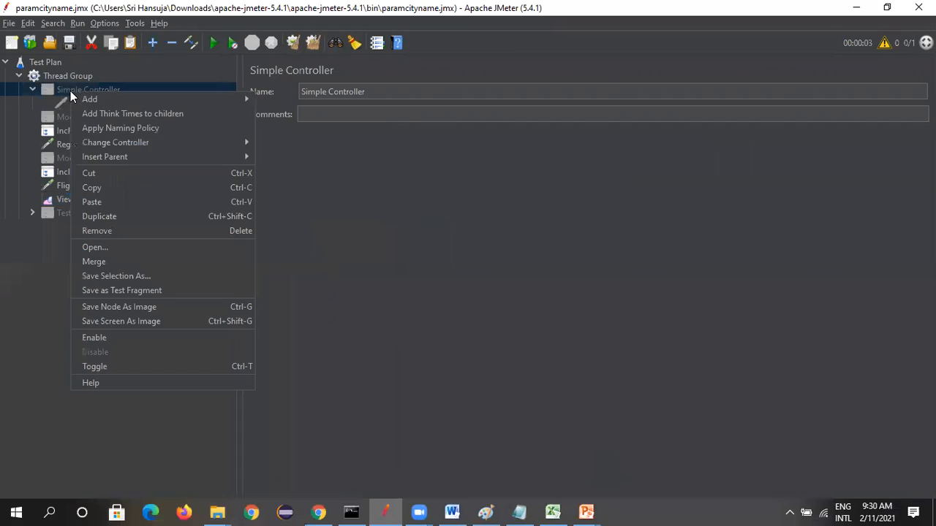
{"action": "left_click", "coordinate": [110, 230]}
{"action": "left_click", "coordinate": [453, 277]}
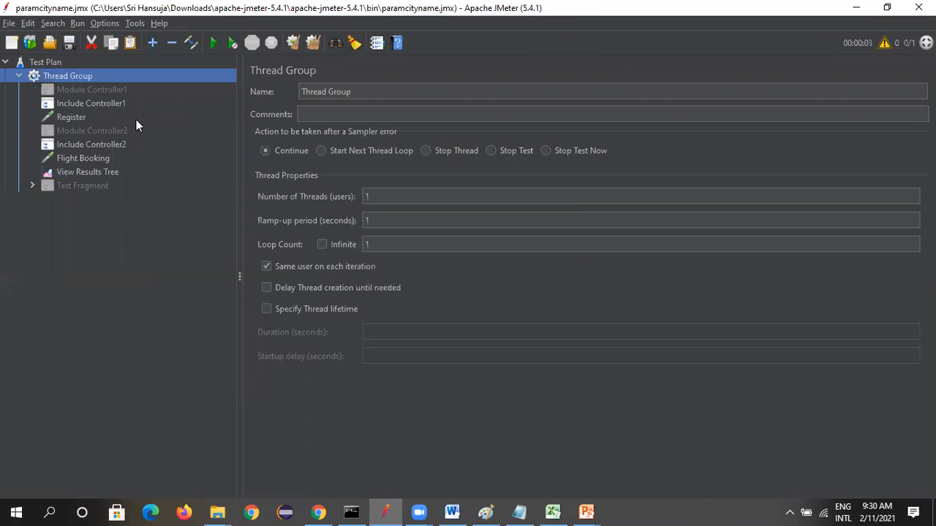
{"action": "left_click", "coordinate": [36, 185]}
{"action": "left_click_drag", "start_coordinate": [81, 200], "coordinate": [77, 80]}
Remove Module Controller1 and Include Controller1 from the Thread Group
{"action": "right_click", "coordinate": [93, 104]}
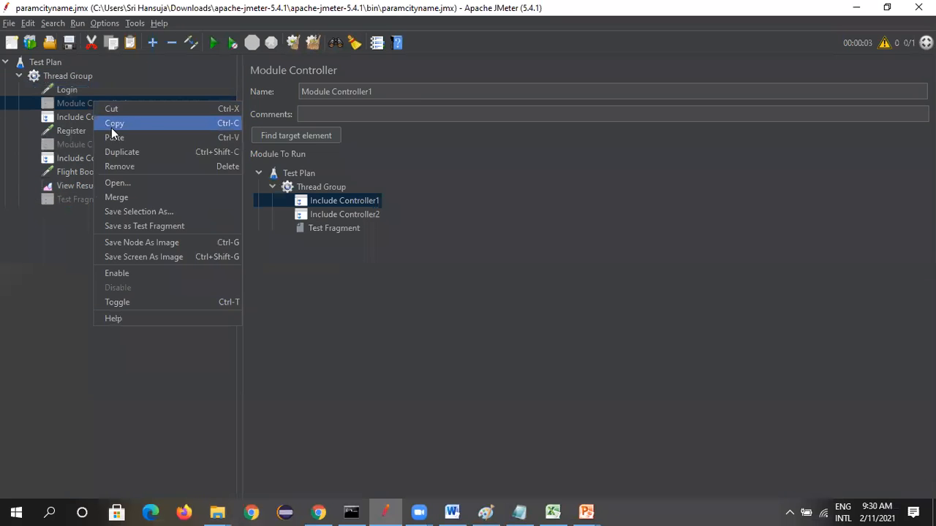
{"action": "left_click", "coordinate": [125, 167]}
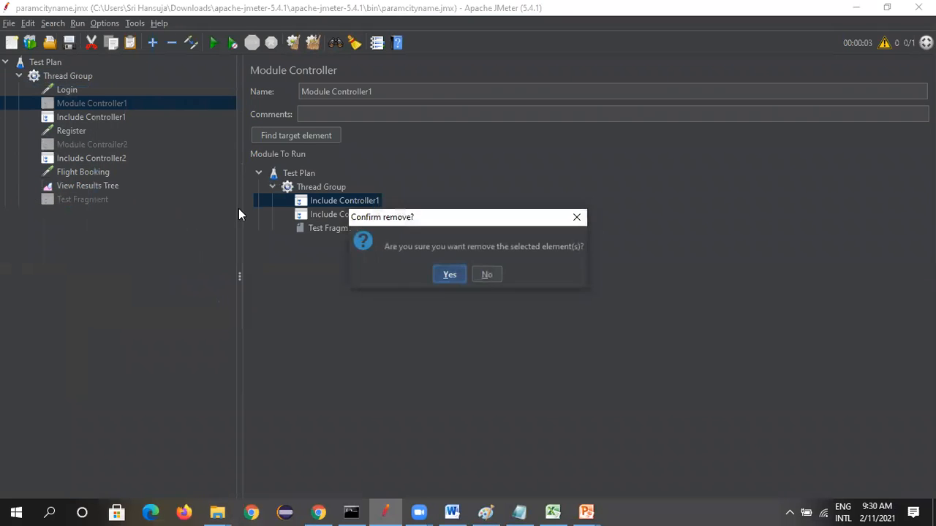
{"action": "left_click", "coordinate": [449, 275]}
{"action": "right_click", "coordinate": [84, 100]}
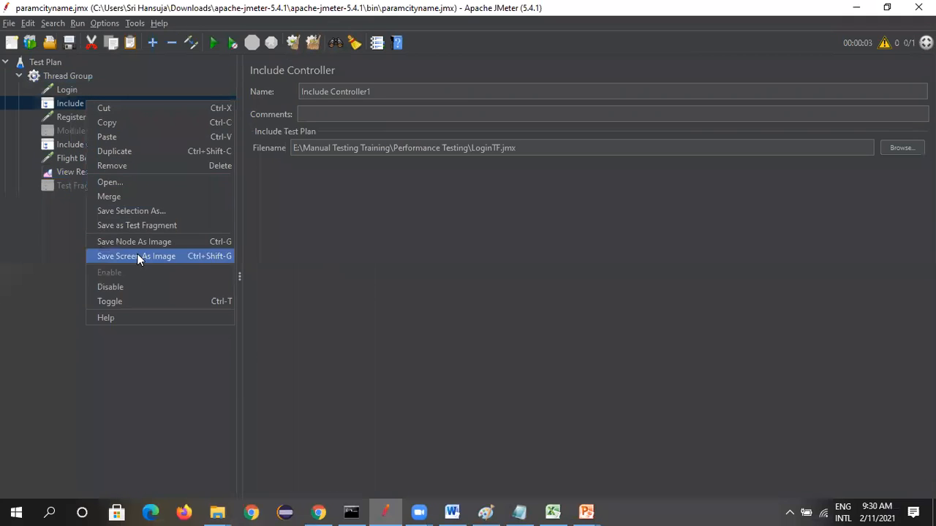
{"action": "left_click", "coordinate": [182, 166]}
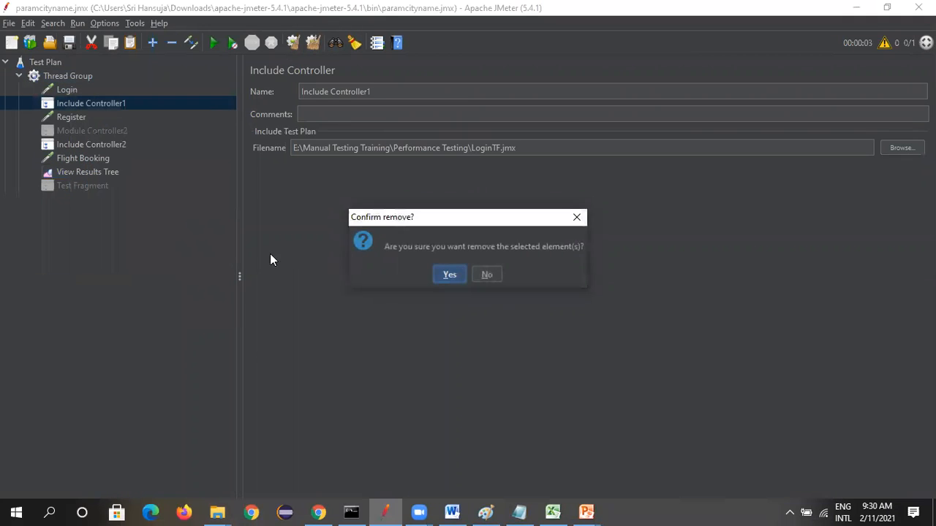
{"action": "left_click", "coordinate": [449, 276]}
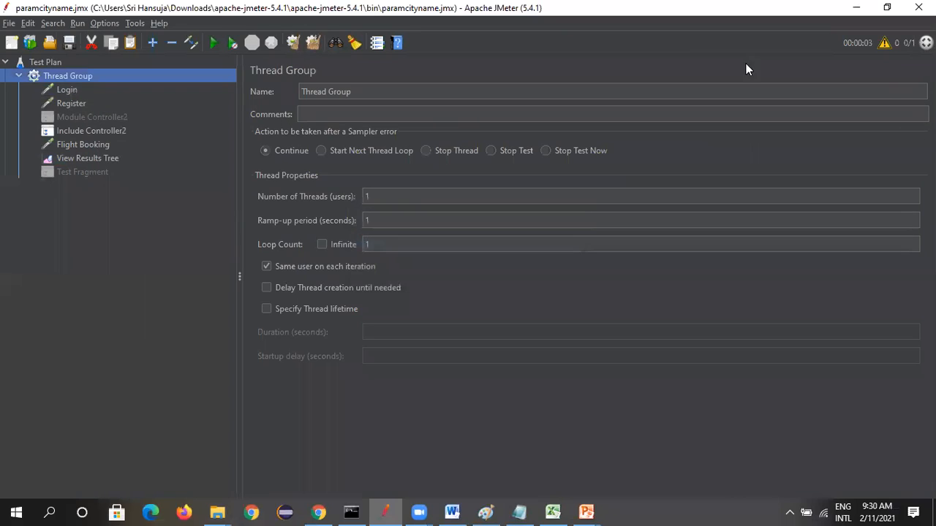
Remove Module Controller2 and Include Controller2 from the Thread Group
{"action": "right_click", "coordinate": [121, 117]}
{"action": "left_click", "coordinate": [152, 180]}
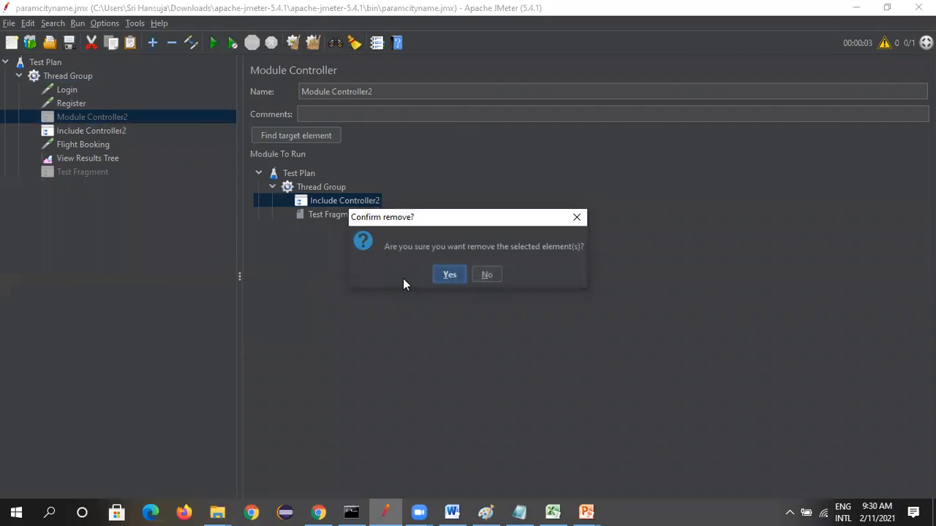
{"action": "left_click", "coordinate": [449, 274]}
{"action": "right_click", "coordinate": [97, 116]}
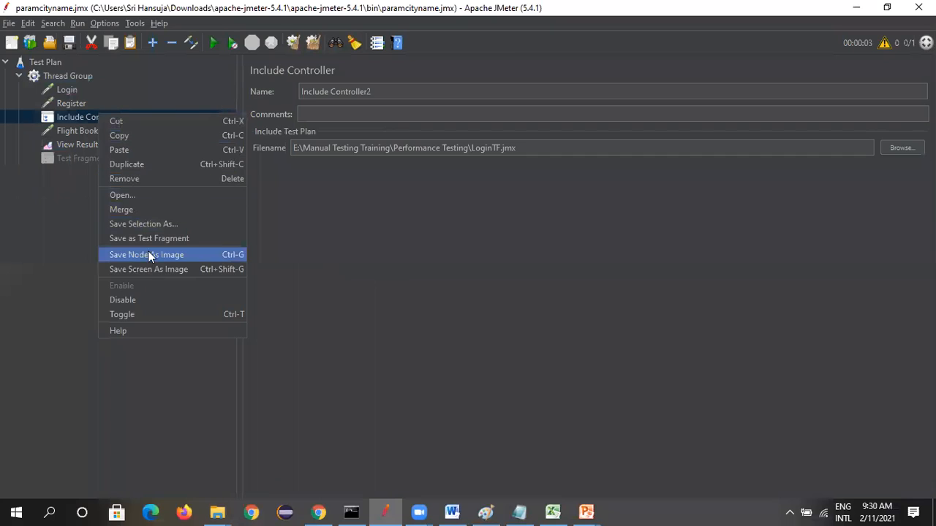
{"action": "left_click", "coordinate": [149, 178]}
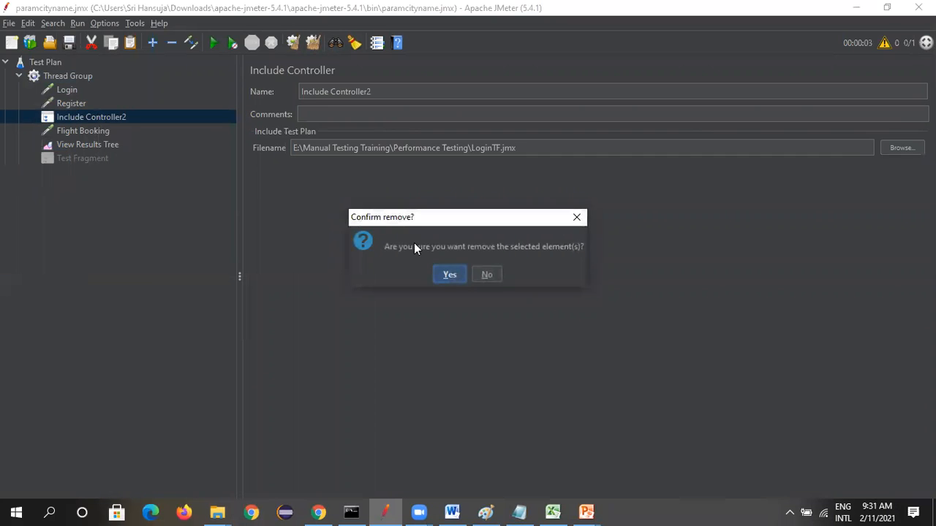
{"action": "left_click", "coordinate": [449, 276]}
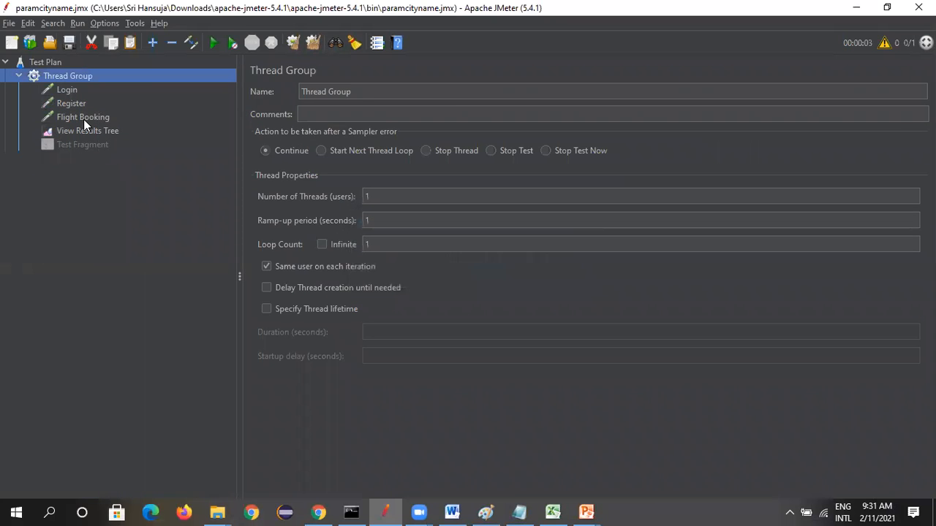
Remove the disabled Test Fragment from the Thread Group
{"action": "right_click", "coordinate": [79, 147]}
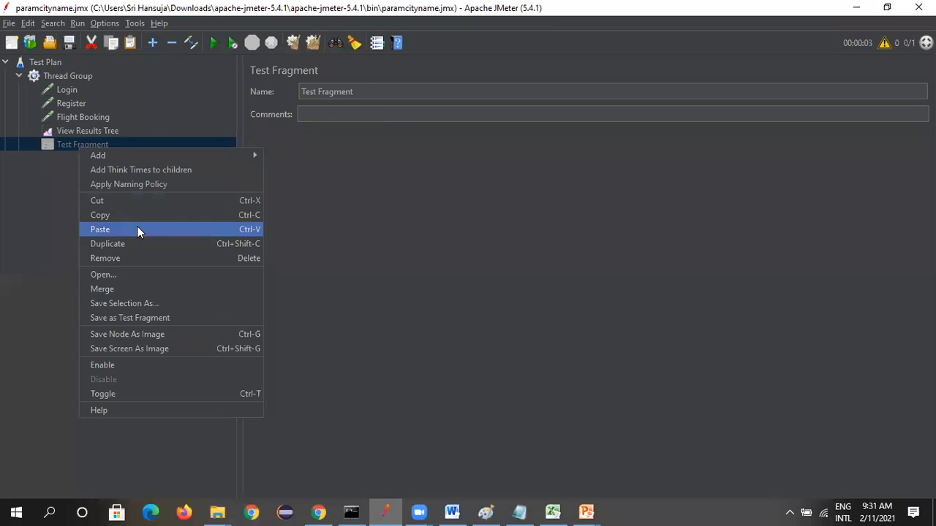
{"action": "left_click", "coordinate": [132, 259]}
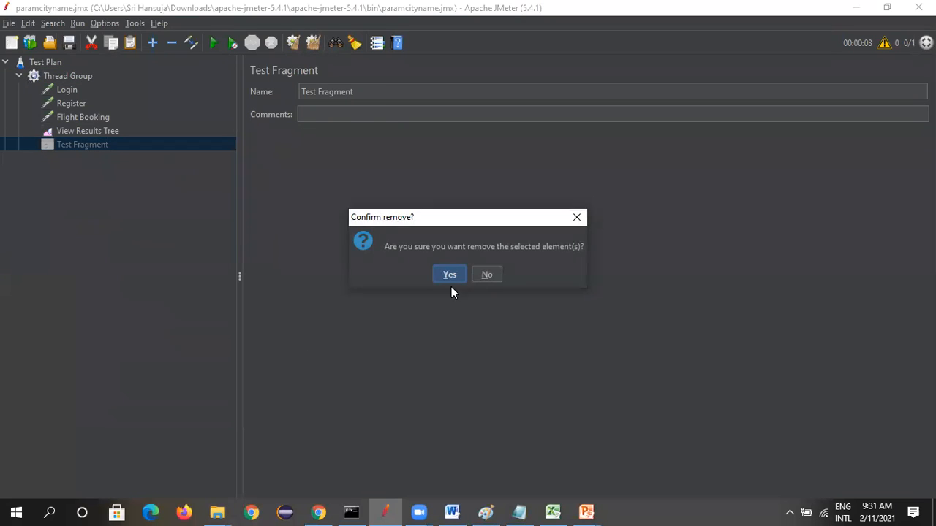
{"action": "left_click", "coordinate": [449, 277]}
Add an HTTP Request to the Thread Group with server name blazedemo.com, copied from the Flight Booking request
{"action": "right_click", "coordinate": [69, 77]}
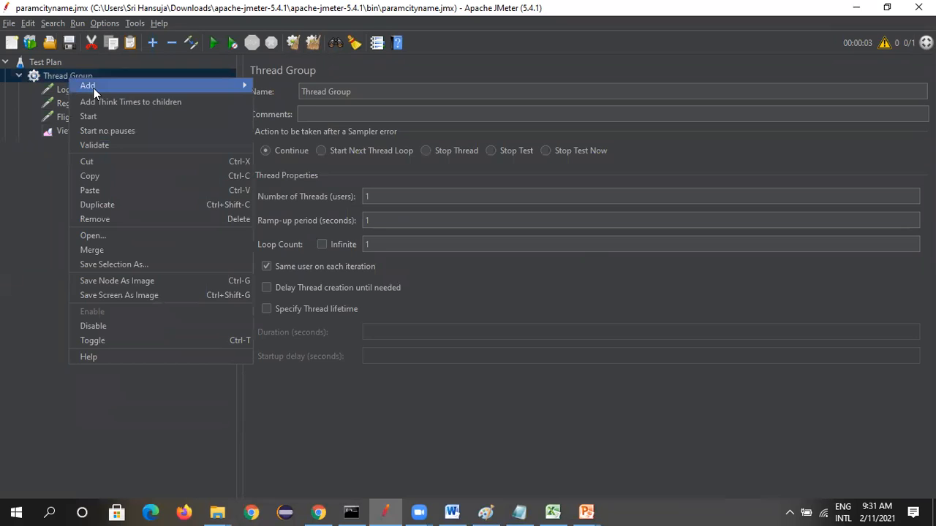
{"action": "mouse_move", "coordinate": [91, 86]}
{"action": "mouse_move", "coordinate": [282, 85]}
{"action": "left_click", "coordinate": [398, 99]}
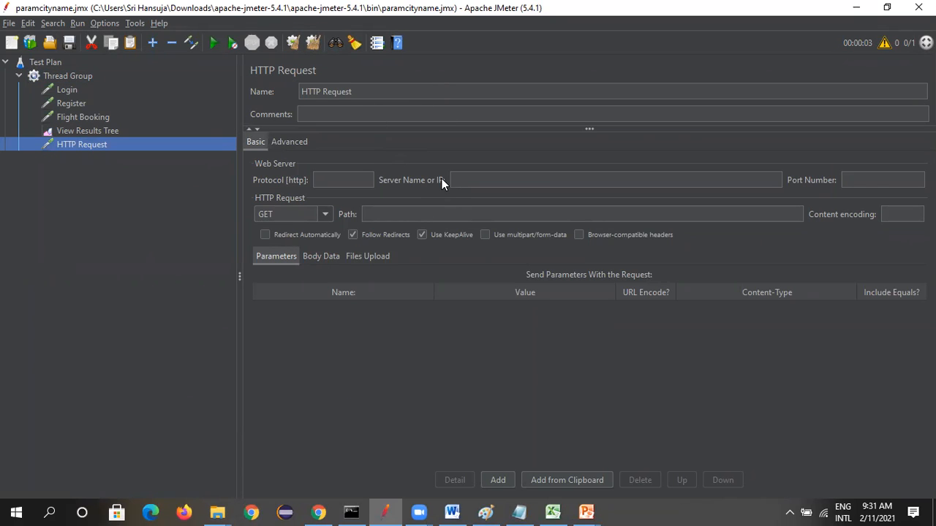
{"action": "left_click", "coordinate": [67, 89]}
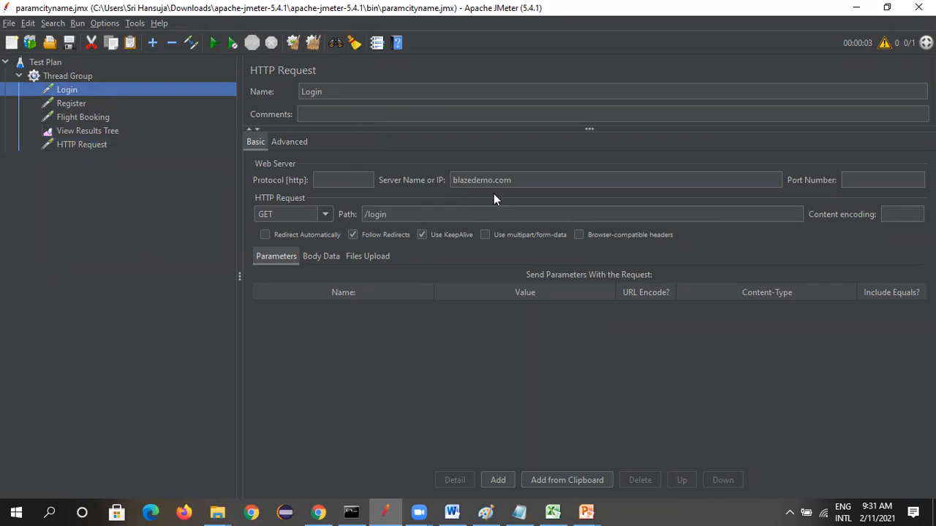
{"action": "left_click", "coordinate": [80, 117]}
{"action": "double_click", "coordinate": [530, 179]}
{"action": "key", "text": "ctrl+c"}
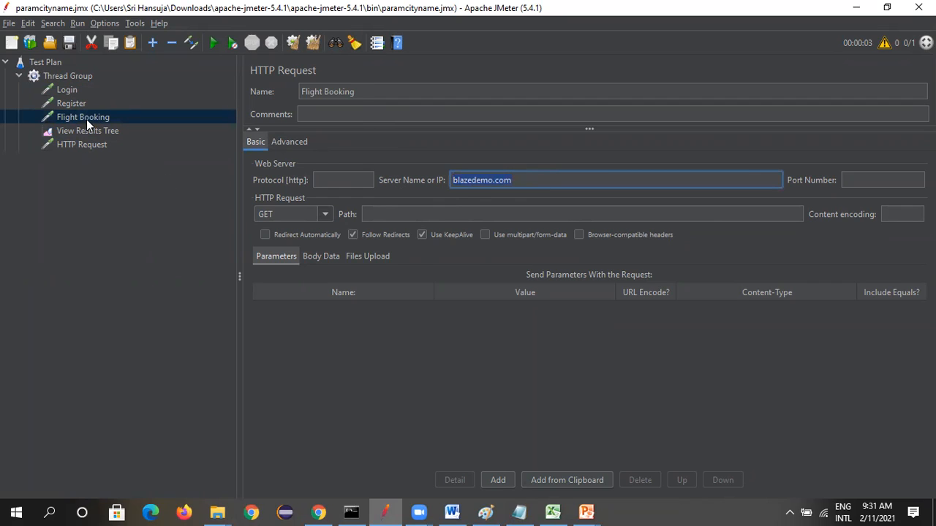
{"action": "left_click", "coordinate": [84, 145]}
{"action": "left_click", "coordinate": [518, 179]}
{"action": "key", "text": "ctrl+v"}
Rename the new HTTP Request as Admin and move it to the top of the Thread Group
{"action": "left_click", "coordinate": [382, 93]}
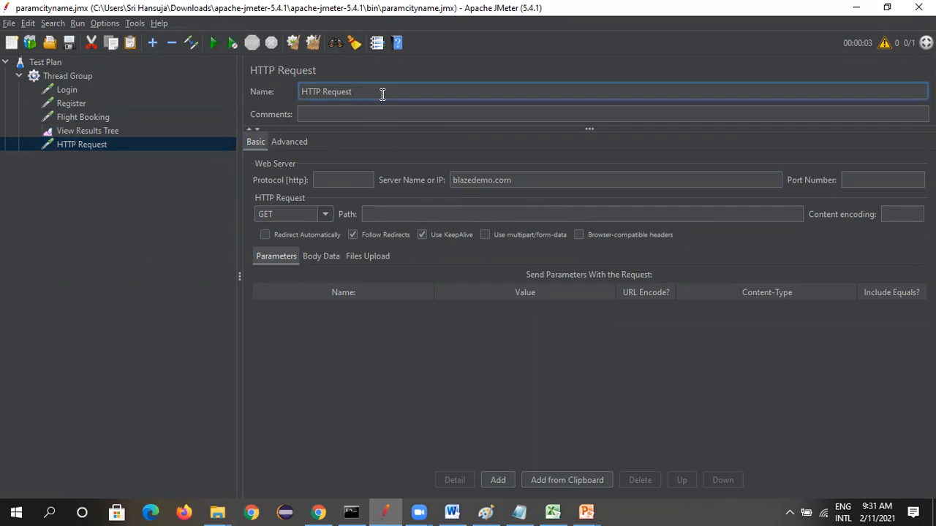
{"action": "key", "text": "BackSpace"}
{"action": "key", "text": "BackSpace"}
{"action": "key", "text": "BackSpace"}
{"action": "key", "text": "BackSpace"}
{"action": "key", "text": "BackSpace"}
{"action": "key", "text": "BackSpace"}
{"action": "key", "text": "BackSpace"}
{"action": "key", "text": "BackSpace"}
{"action": "key", "text": "BackSpace"}
{"action": "key", "text": "BackSpace"}
{"action": "key", "text": "BackSpace"}
{"action": "type", "text": "Admin"}
{"action": "left_click", "coordinate": [63, 292]}
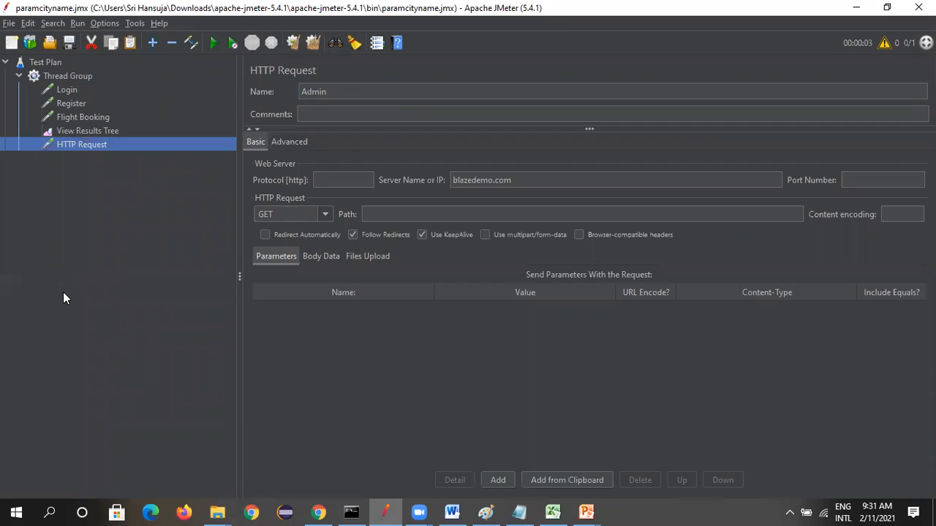
{"action": "left_click", "coordinate": [69, 122]}
{"action": "left_click_drag", "start_coordinate": [80, 143], "coordinate": [70, 89]}
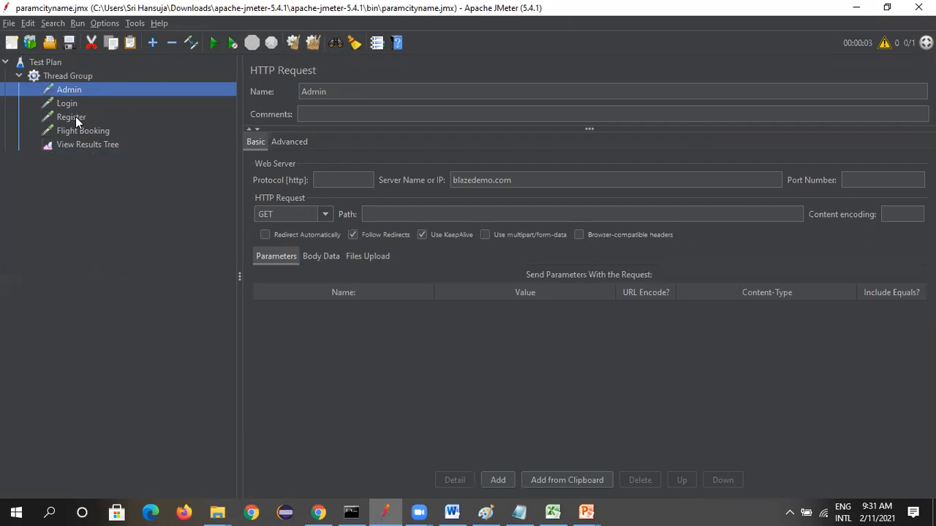
Run the test plan with the four plain requests and view the samples in View Results Tree
{"action": "left_click", "coordinate": [68, 75]}
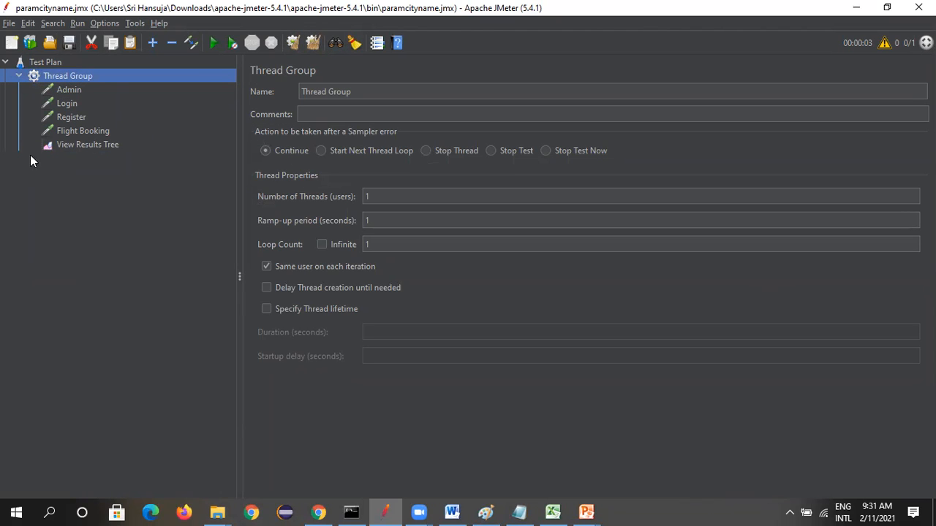
{"action": "left_click", "coordinate": [213, 44]}
{"action": "left_click", "coordinate": [67, 146]}
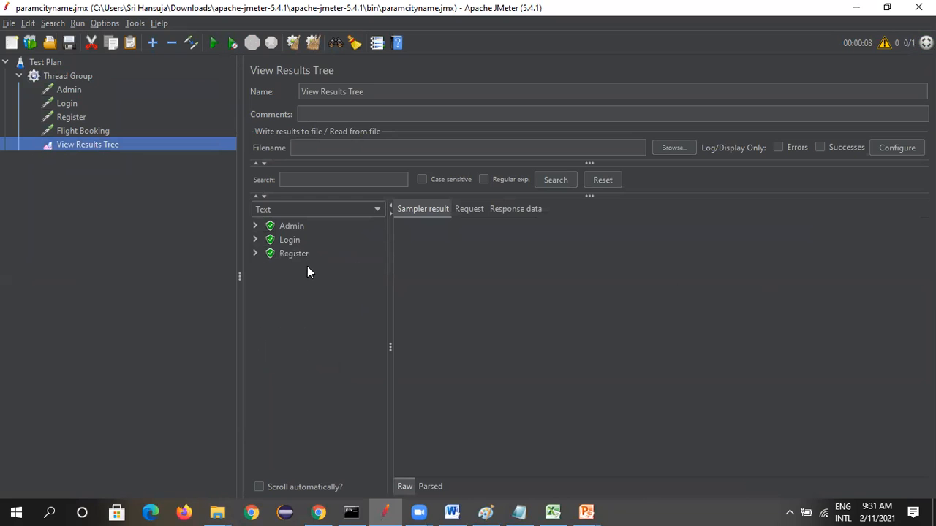
Add a Random Controller to the Thread Group
{"action": "left_click", "coordinate": [68, 77]}
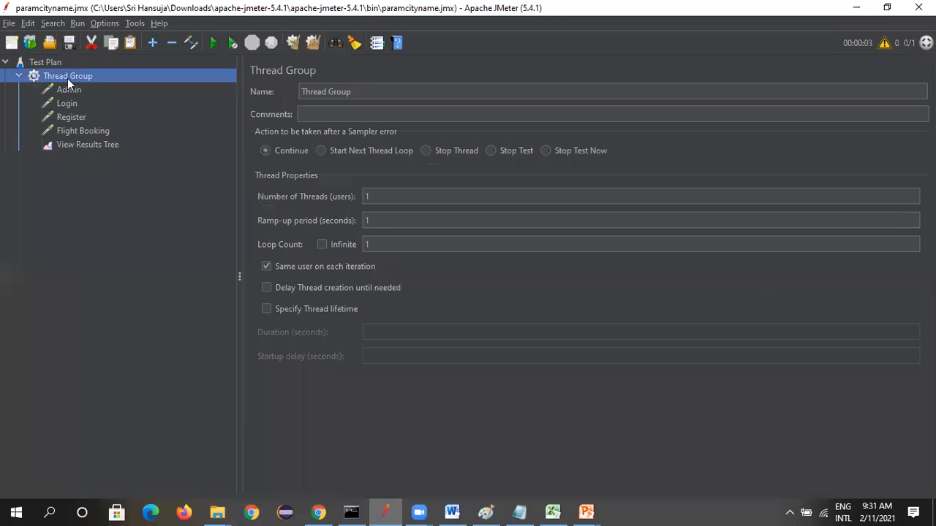
{"action": "right_click", "coordinate": [68, 75]}
{"action": "mouse_move", "coordinate": [113, 84]}
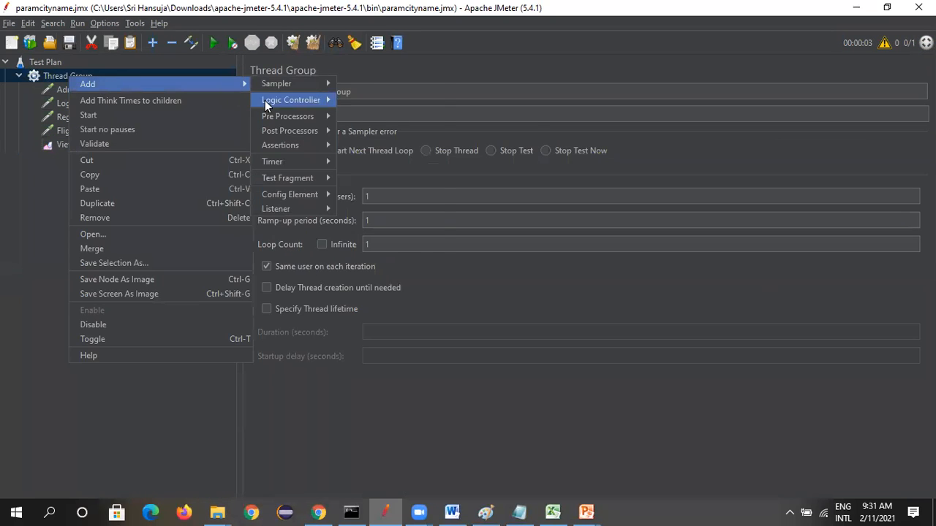
{"action": "mouse_move", "coordinate": [291, 100]}
{"action": "left_click", "coordinate": [381, 232]}
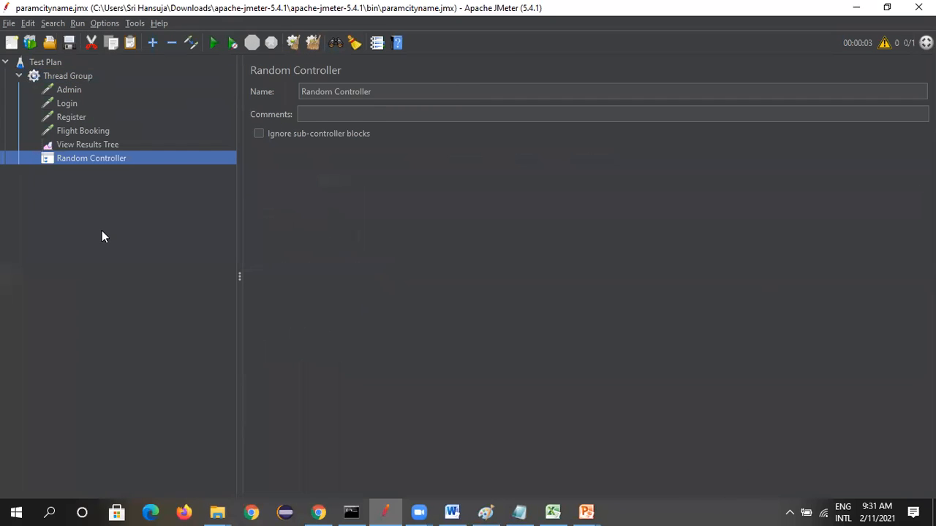
Move the Admin and Login requests into the Random Controller, with Login above Admin
{"action": "left_click_drag", "start_coordinate": [76, 89], "coordinate": [94, 156]}
{"action": "left_click_drag", "start_coordinate": [78, 91], "coordinate": [88, 161]}
{"action": "left_click_drag", "start_coordinate": [71, 92], "coordinate": [108, 147]}
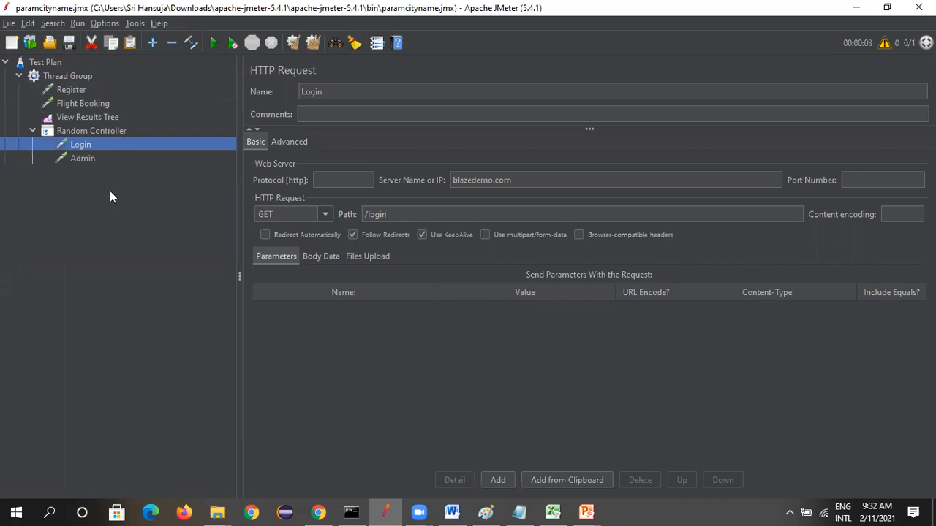
Run the test plan with Login and Admin inside the Random Controller
{"action": "left_click", "coordinate": [64, 76]}
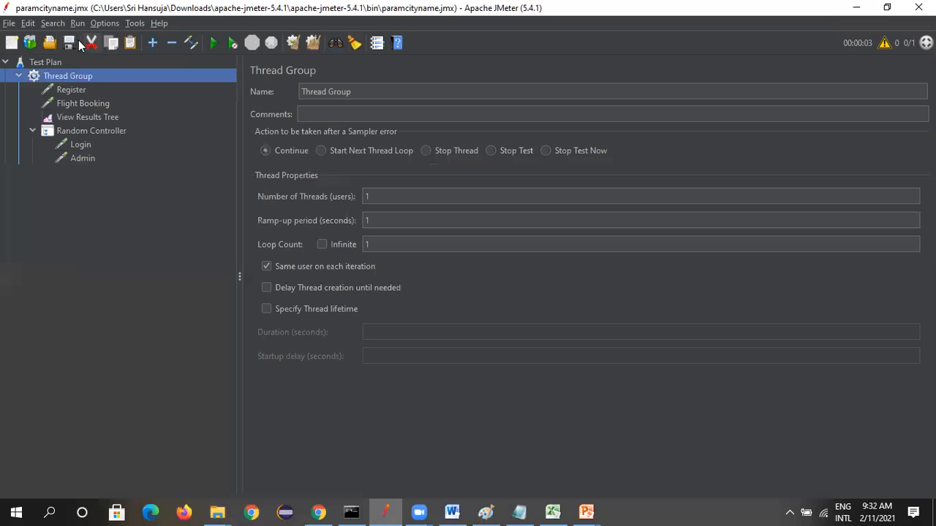
{"action": "left_click", "coordinate": [74, 130]}
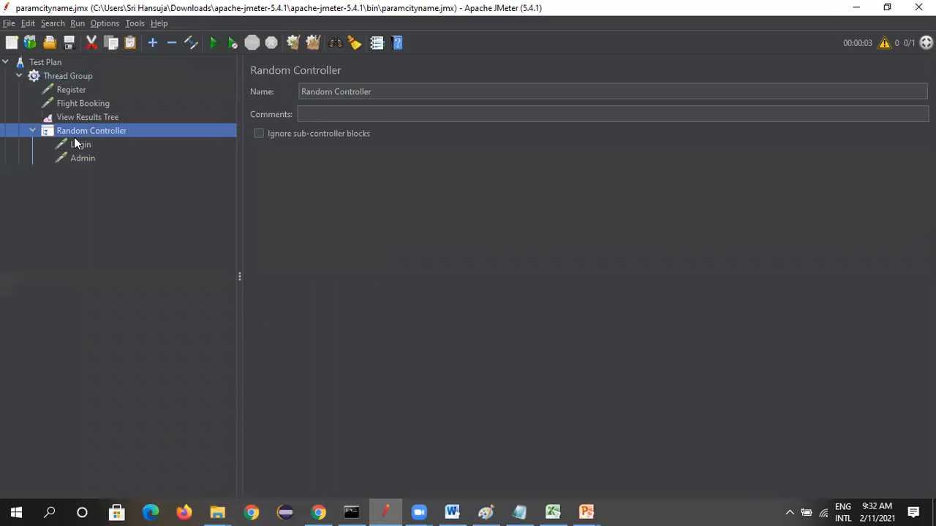
{"action": "left_click", "coordinate": [85, 75]}
{"action": "key", "text": "ctrl+r"}
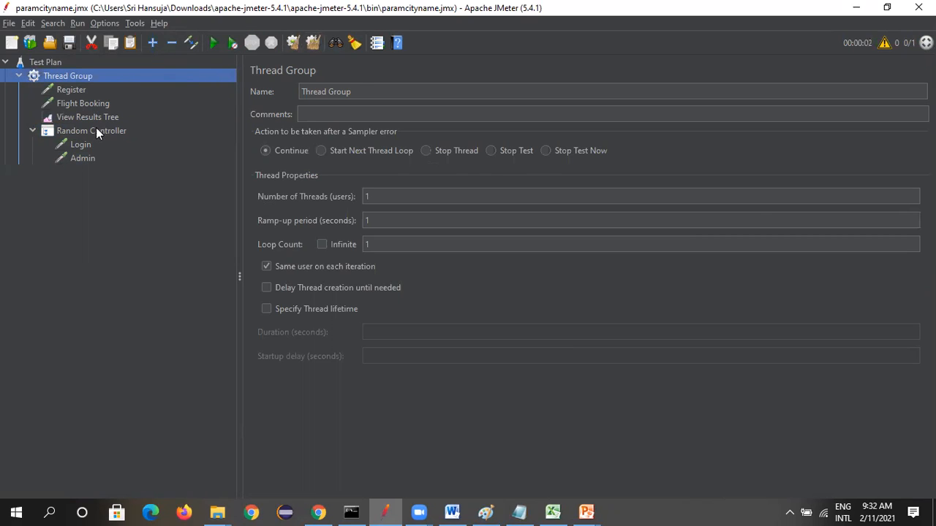
Move the View Results Tree into the Random Controller, and remove that listener from the plan
{"action": "left_click_drag", "start_coordinate": [98, 119], "coordinate": [112, 144]}
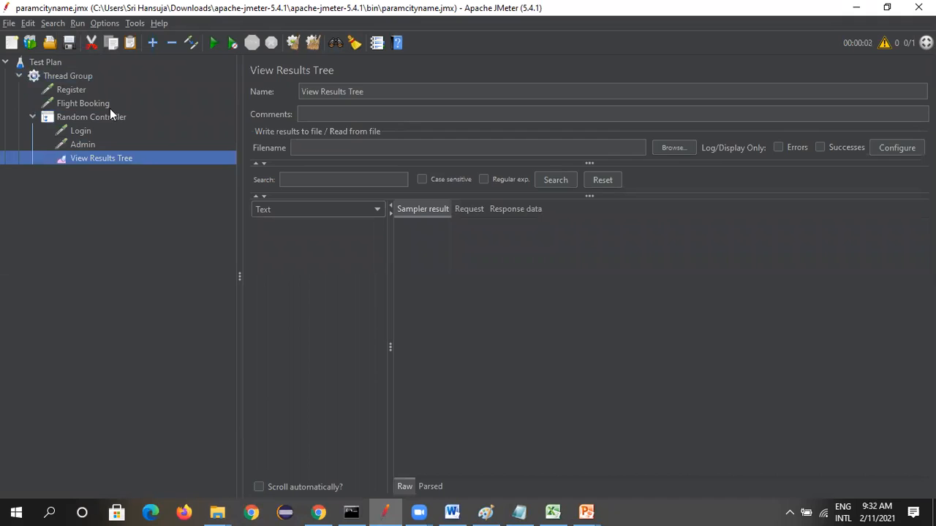
{"action": "left_click", "coordinate": [38, 117]}
{"action": "left_click", "coordinate": [39, 116]}
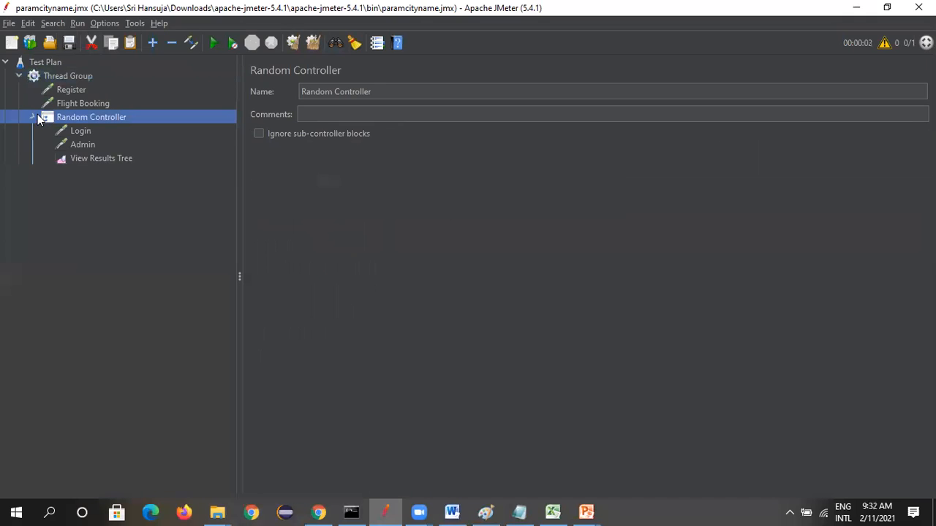
{"action": "left_click", "coordinate": [108, 159]}
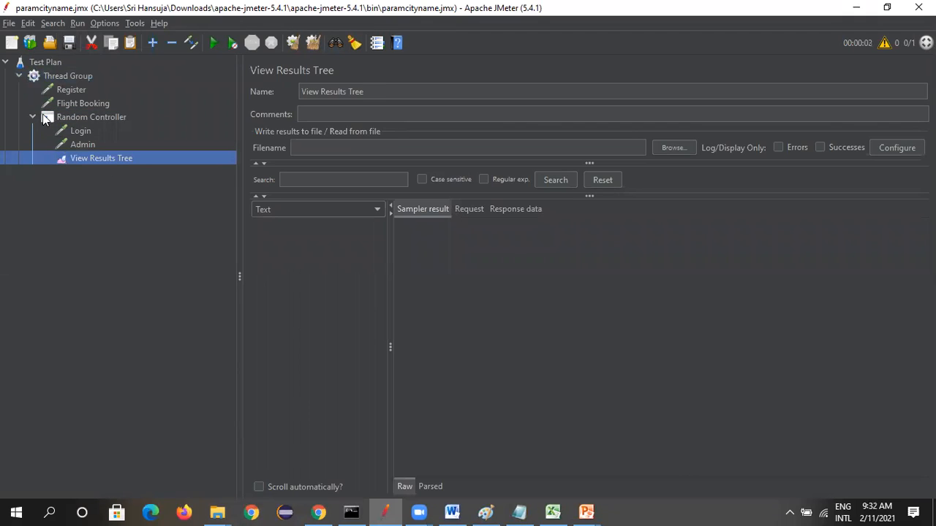
{"action": "right_click", "coordinate": [116, 156]}
{"action": "left_click", "coordinate": [141, 233]}
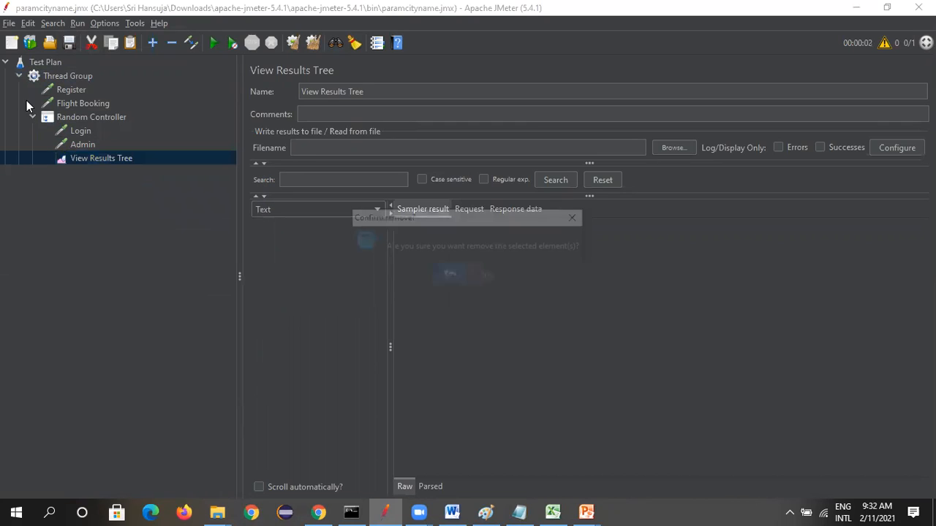
{"action": "left_click", "coordinate": [449, 275]}
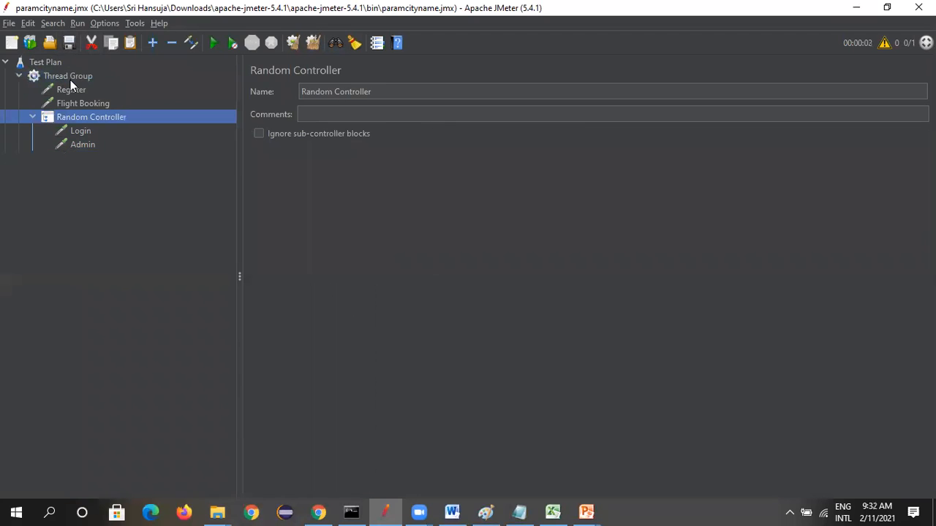
Add a new View Results Tree listener at the end of the Thread Group
{"action": "left_click", "coordinate": [70, 80]}
{"action": "right_click", "coordinate": [70, 80]}
{"action": "mouse_move", "coordinate": [116, 91]}
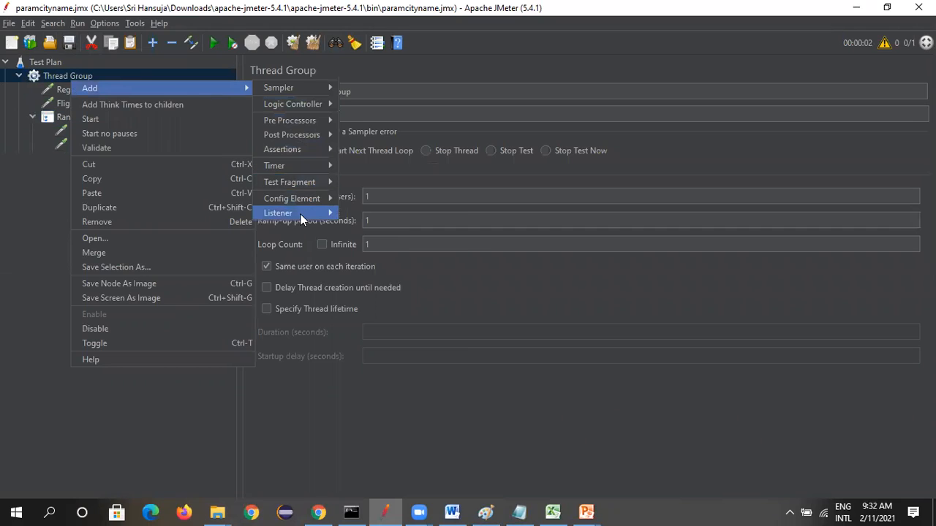
{"action": "left_click", "coordinate": [374, 213]}
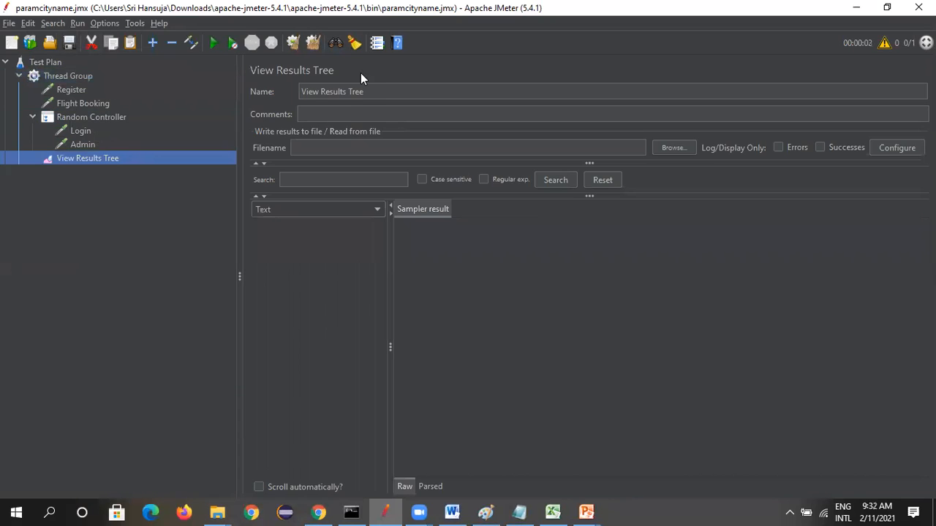
Save the plan and run it repeatedly, clearing all results between runs to compare the Random Controller's picks
{"action": "left_click", "coordinate": [213, 43]}
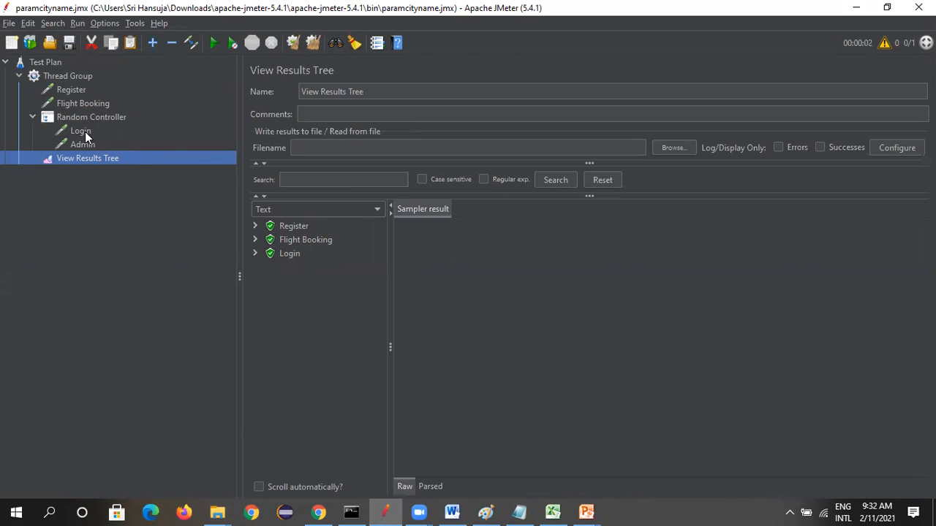
{"action": "left_click", "coordinate": [312, 44]}
{"action": "left_click", "coordinate": [69, 43]}
{"action": "left_click", "coordinate": [212, 43]}
{"action": "left_click", "coordinate": [312, 42]}
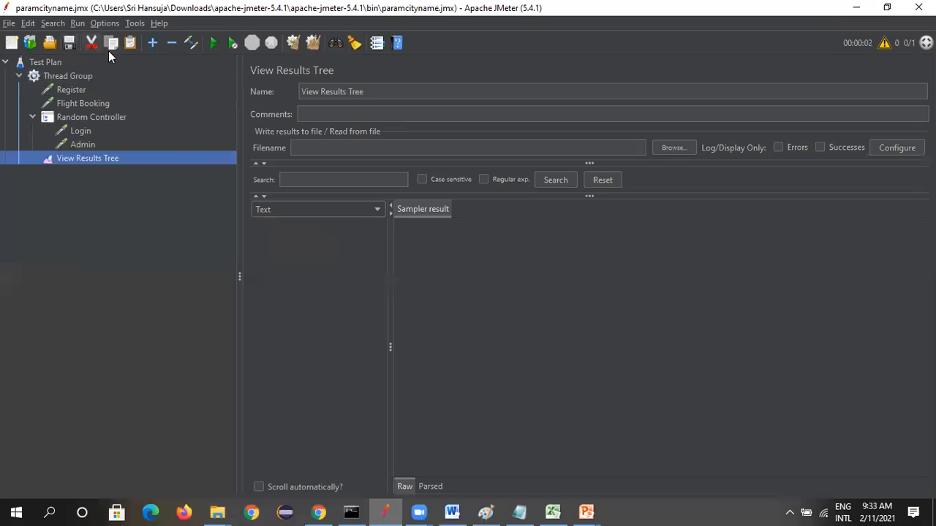
{"action": "key", "text": "ctrl+r"}
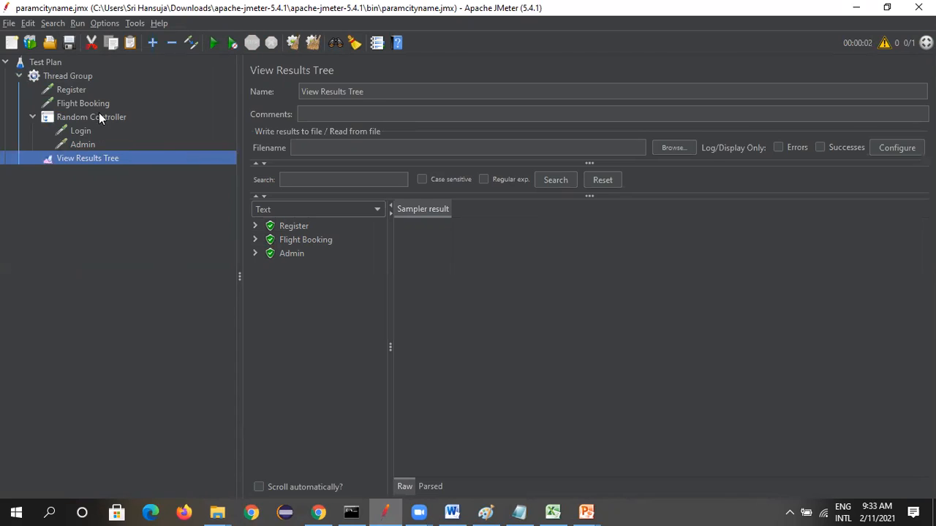
Move the Flight Booking request into the Random Controller and run the test plan with View Results Tree open
{"action": "left_click_drag", "start_coordinate": [91, 105], "coordinate": [102, 121]}
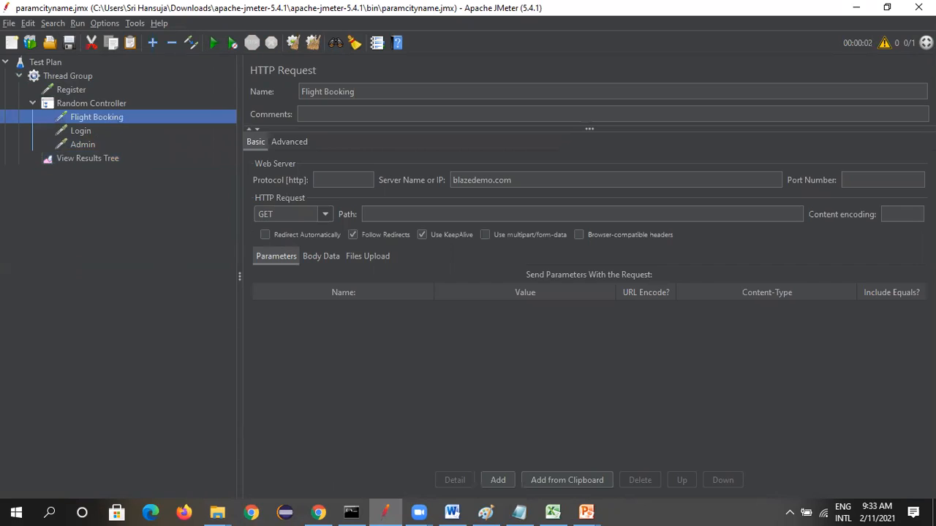
{"action": "left_click", "coordinate": [64, 76]}
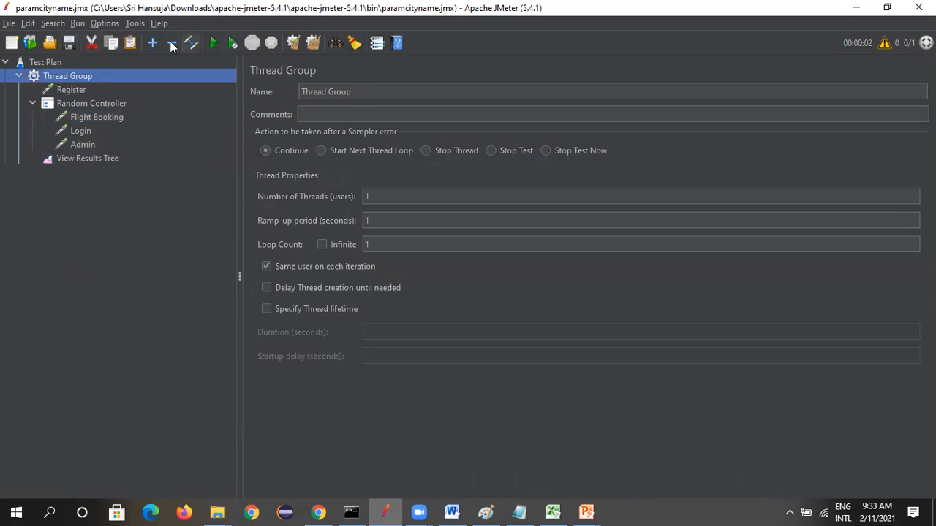
{"action": "left_click", "coordinate": [87, 158]}
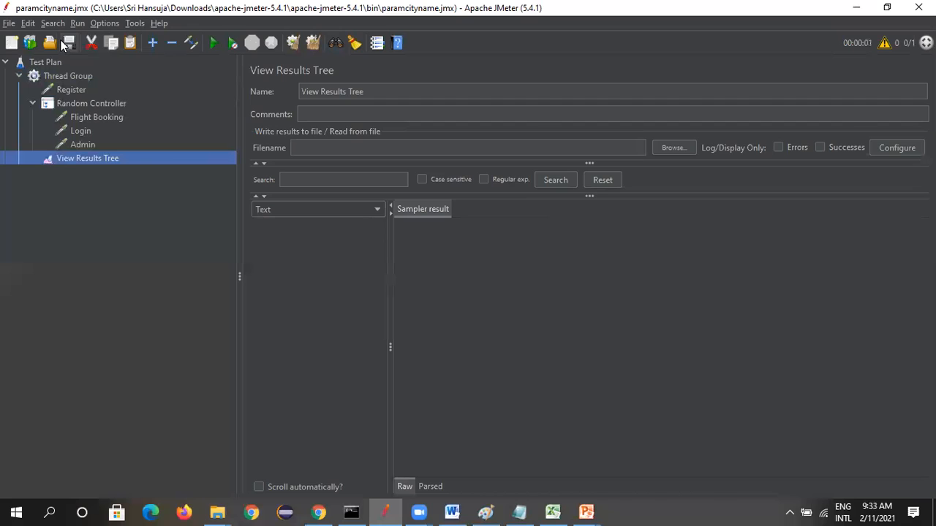
{"action": "left_click", "coordinate": [213, 43]}
Move the Flight Booking, Login and Admin requests out of the Random Controller to the Thread Group level
{"action": "mouse_move", "coordinate": [96, 117]}
{"action": "left_mouse_down"}
{"action": "mouse_move", "coordinate": [91, 97]}
{"action": "mouse_move", "coordinate": [86, 122]}
{"action": "left_mouse_up"}
{"action": "left_click", "coordinate": [96, 126]}
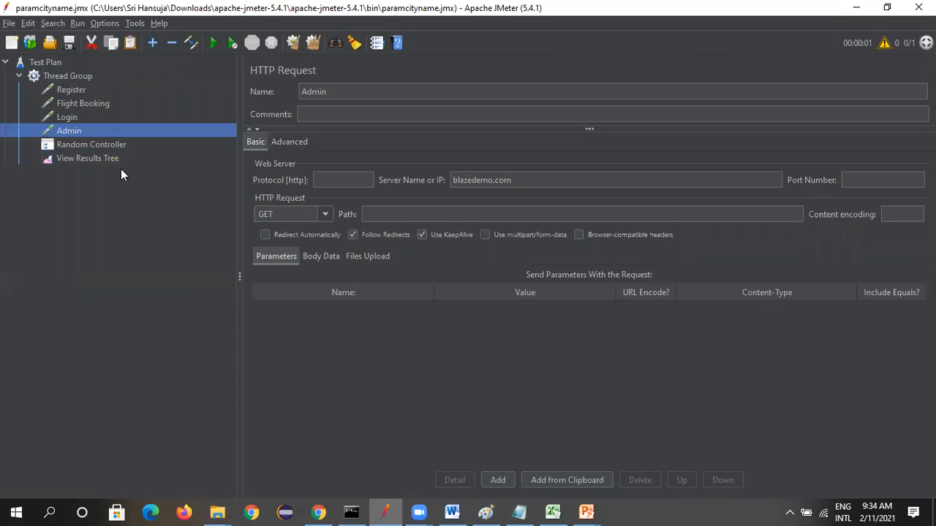
{"action": "mouse_move", "coordinate": [75, 136]}
{"action": "left_mouse_down"}
{"action": "mouse_move", "coordinate": [80, 146]}
{"action": "mouse_move", "coordinate": [74, 138]}
{"action": "left_mouse_up"}
Add a Random Order Controller to the Thread Group
{"action": "right_click", "coordinate": [80, 74]}
{"action": "mouse_move", "coordinate": [174, 81]}
{"action": "mouse_move", "coordinate": [287, 84]}
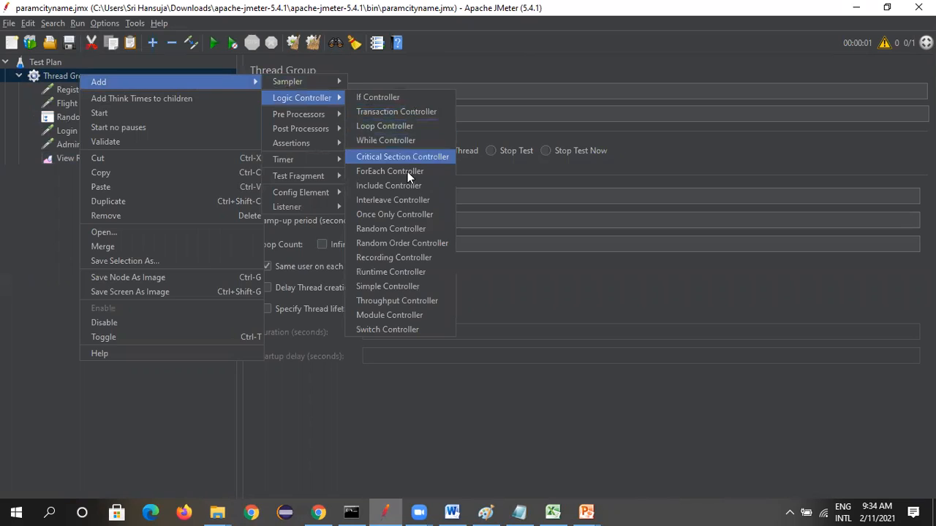
{"action": "left_click", "coordinate": [397, 243]}
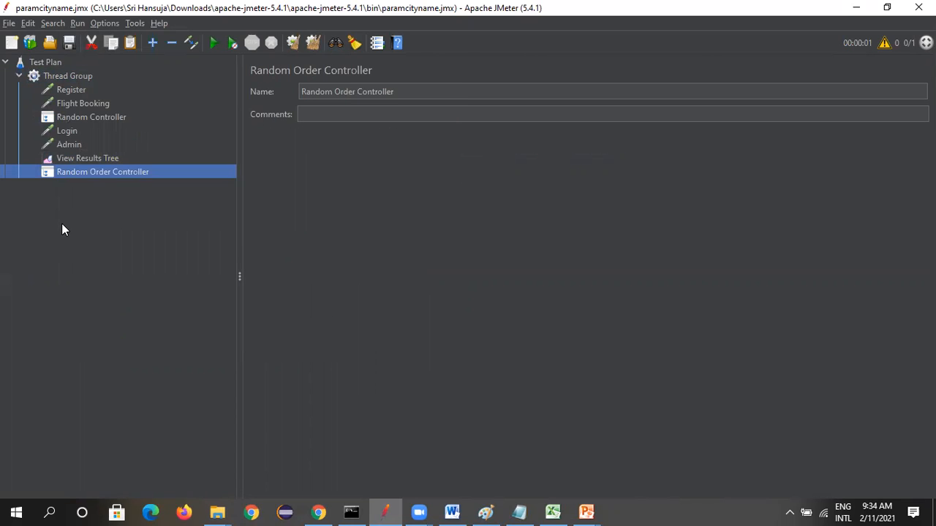
Move the Register request into the Random Order Controller and try to move Flight Booking there too
{"action": "left_click", "coordinate": [67, 89]}
{"action": "left_click_drag", "start_coordinate": [82, 91], "coordinate": [138, 173]}
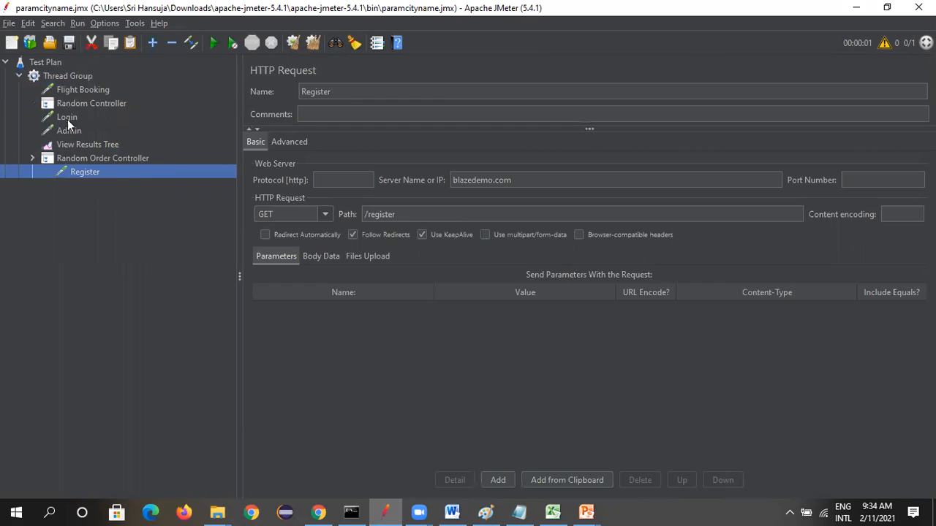
{"action": "left_click_drag", "start_coordinate": [79, 89], "coordinate": [79, 177]}
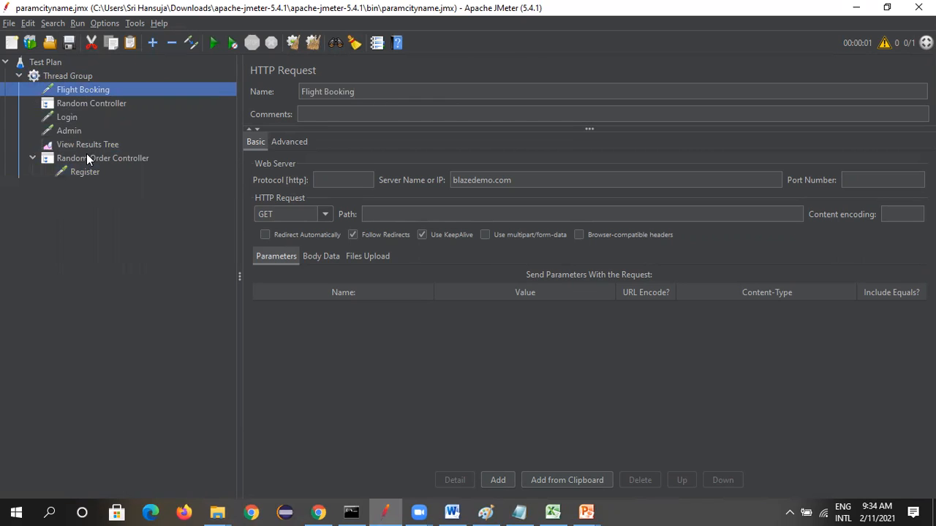
Remove the View Results Tree listener and move the Flight Booking request into the Random Order Controller
{"action": "right_click", "coordinate": [94, 145]}
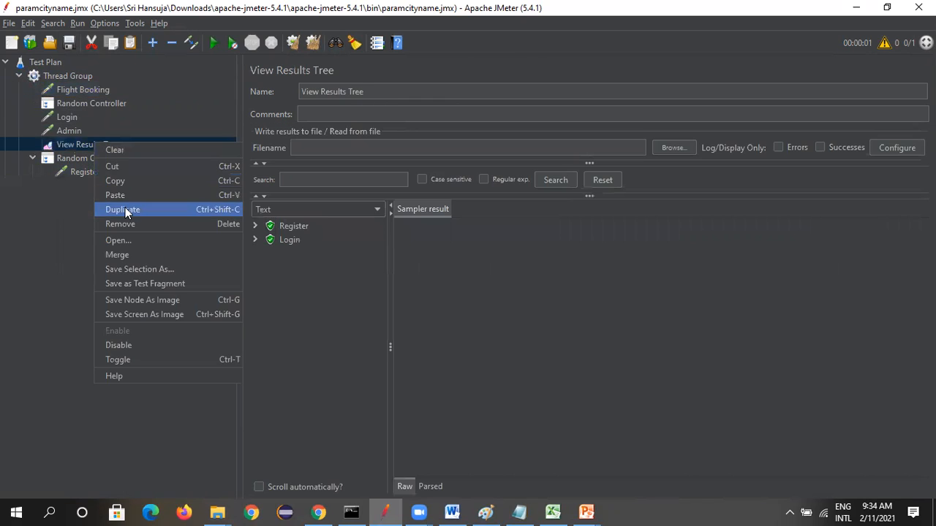
{"action": "left_click", "coordinate": [124, 224]}
{"action": "left_click", "coordinate": [433, 275]}
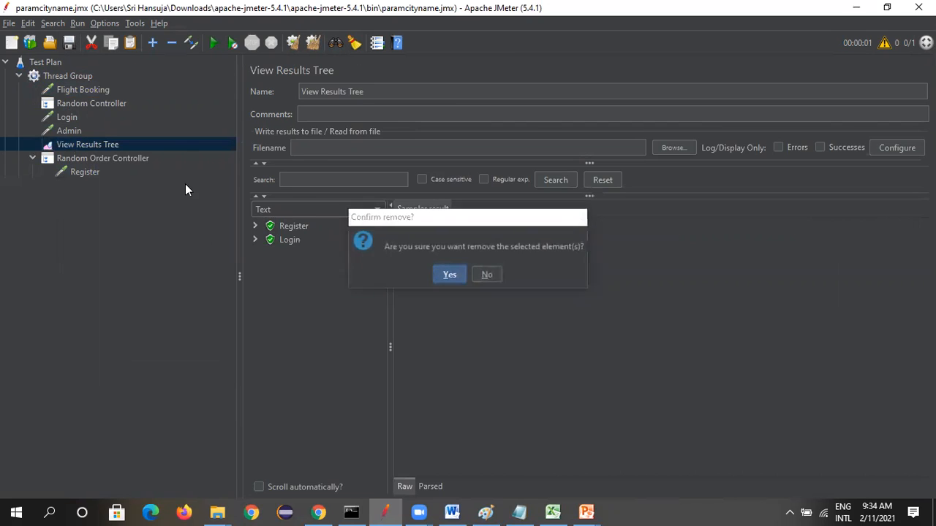
{"action": "left_click_drag", "start_coordinate": [94, 91], "coordinate": [113, 166]}
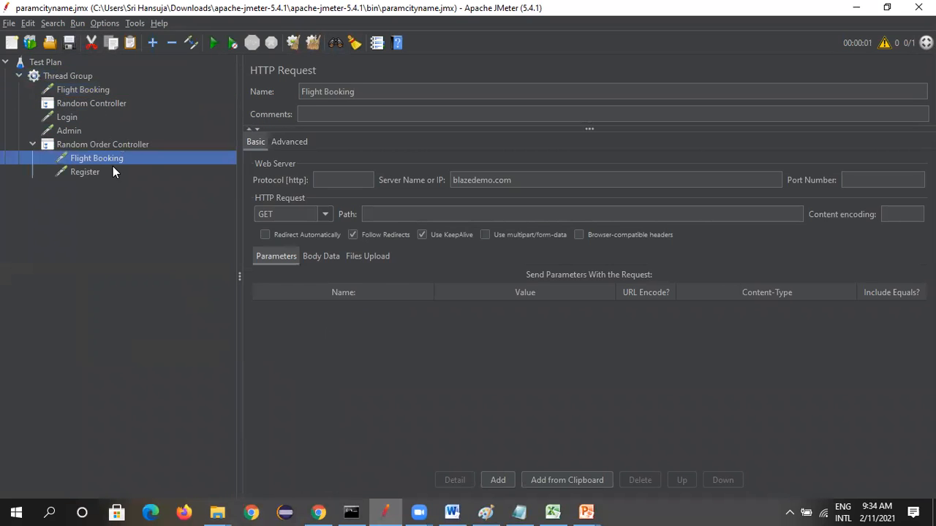
Add a View Results Tree listener to the Thread Group
{"action": "left_click", "coordinate": [77, 74]}
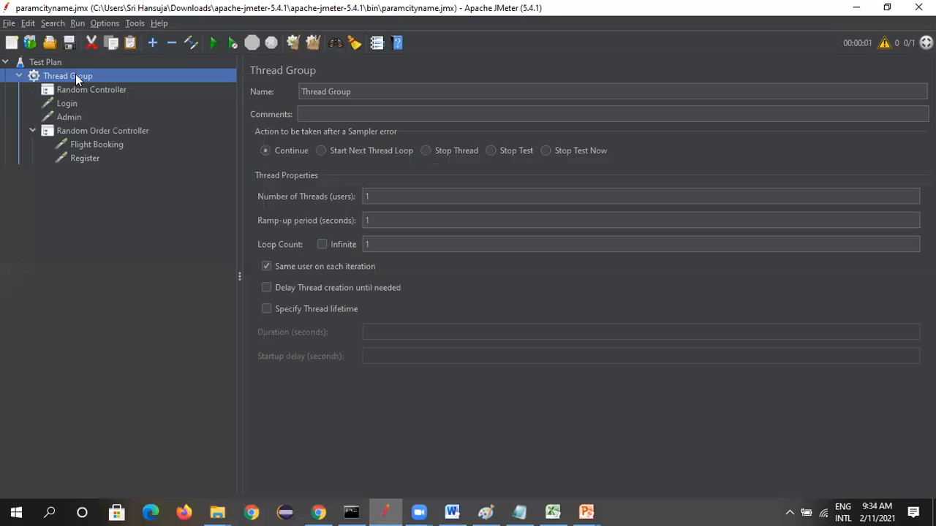
{"action": "right_click", "coordinate": [75, 74]}
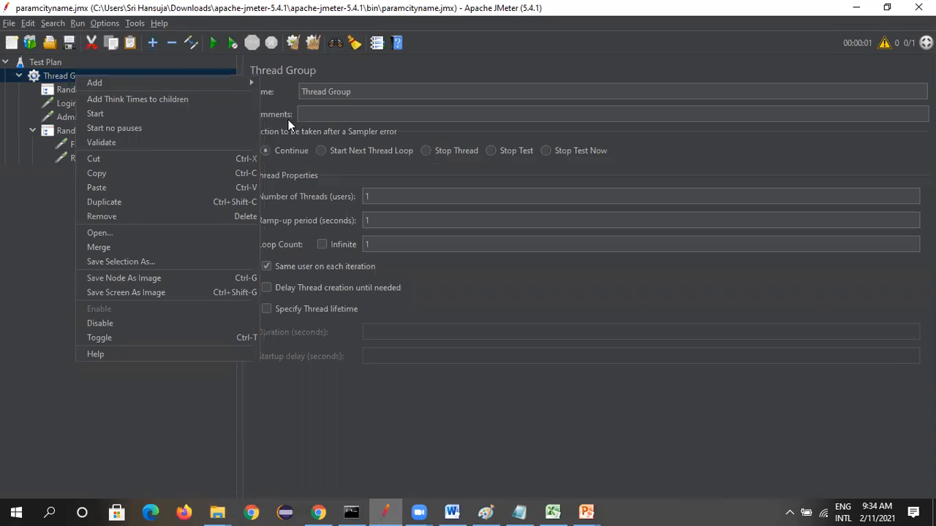
{"action": "mouse_move", "coordinate": [229, 88]}
{"action": "mouse_move", "coordinate": [289, 207]}
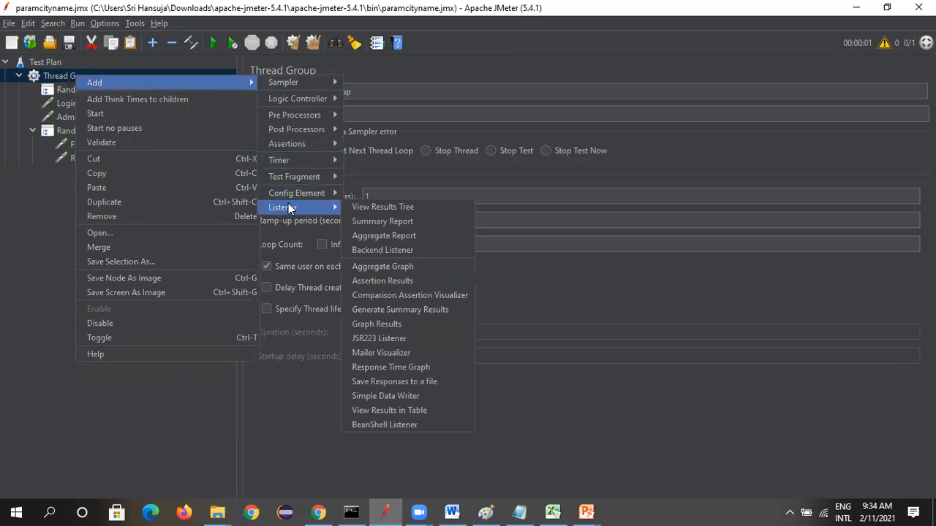
{"action": "left_click", "coordinate": [367, 206]}
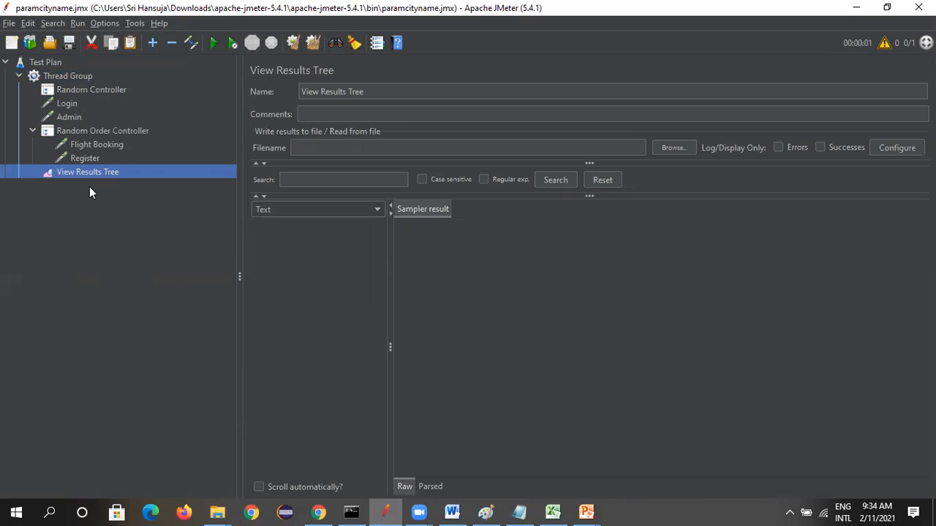
Review the Flight Booking and Register requests, the Random Controller, the Thread Group settings and the View Results Tree
{"action": "left_click", "coordinate": [81, 146]}
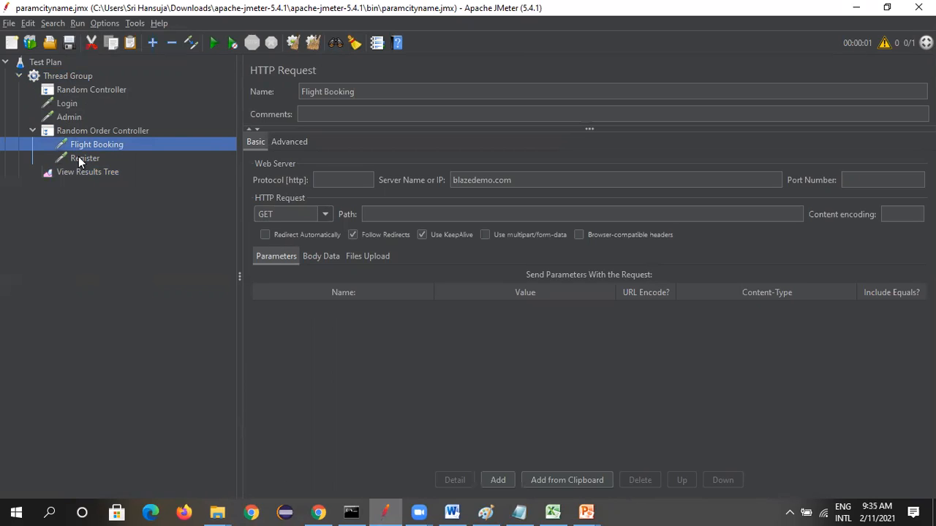
{"action": "left_click", "coordinate": [80, 159]}
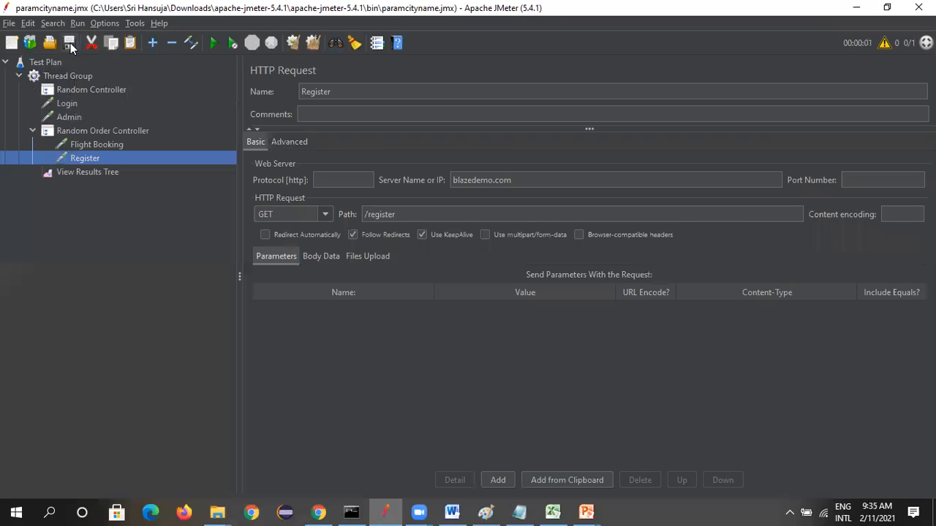
{"action": "left_click", "coordinate": [75, 90]}
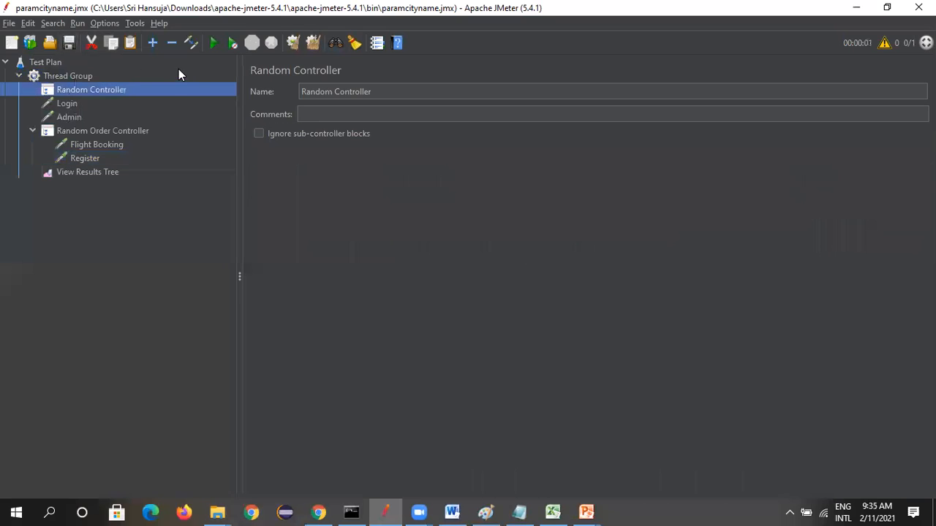
{"action": "left_click", "coordinate": [55, 76]}
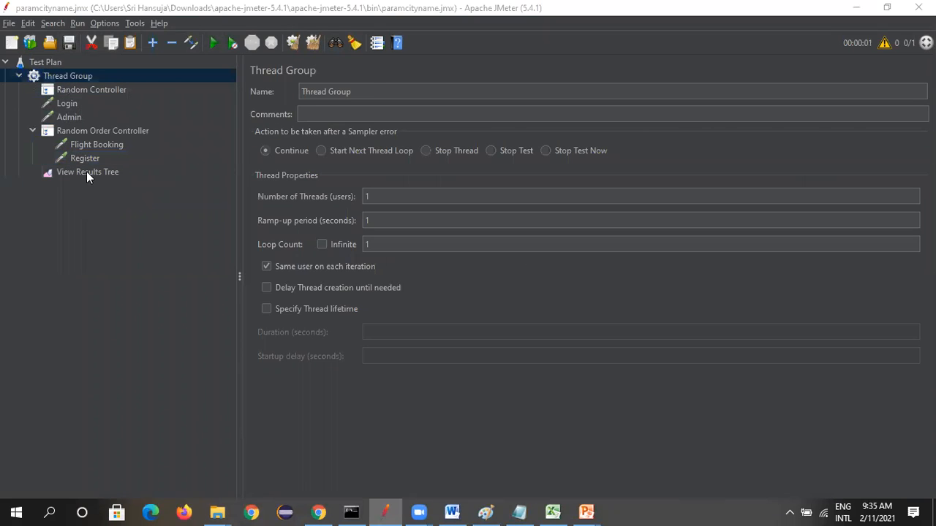
{"action": "left_click", "coordinate": [86, 172]}
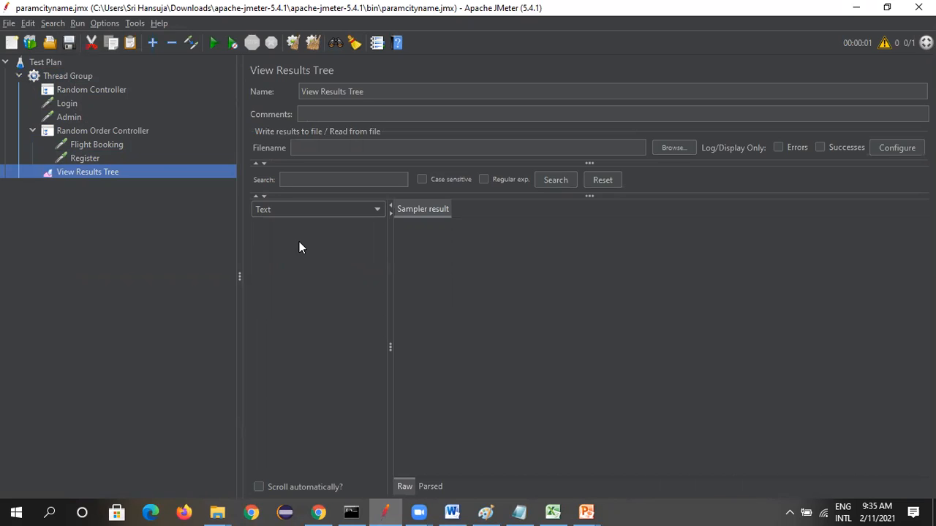
{"action": "left_click", "coordinate": [73, 90]}
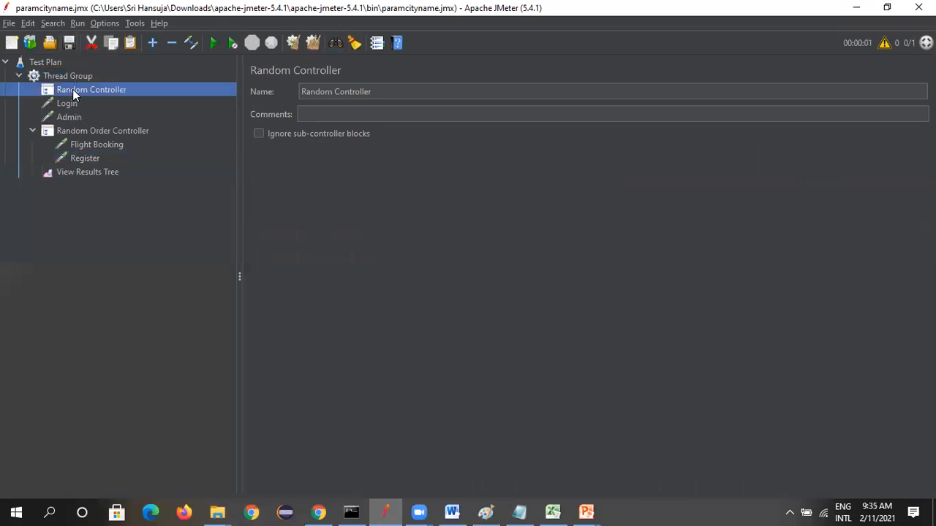
{"action": "right_click", "coordinate": [85, 96]}
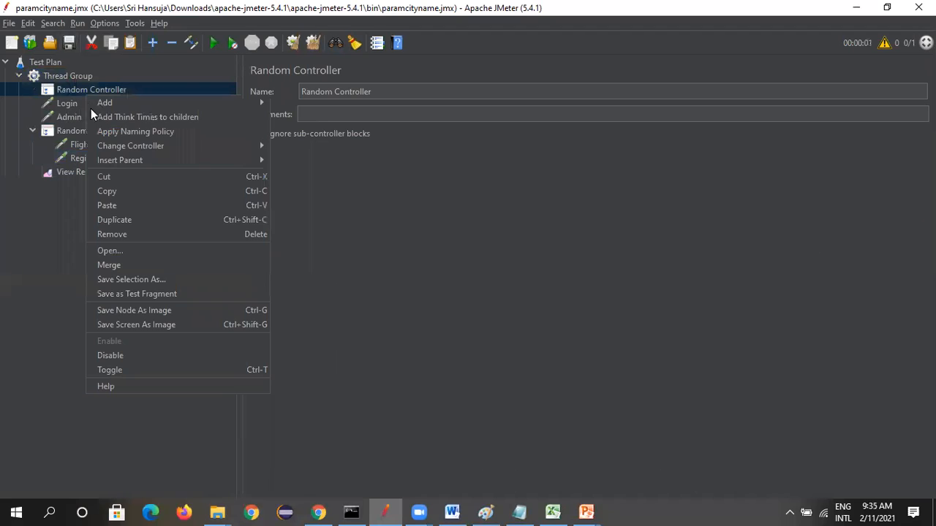
{"action": "left_click", "coordinate": [3, 289]}
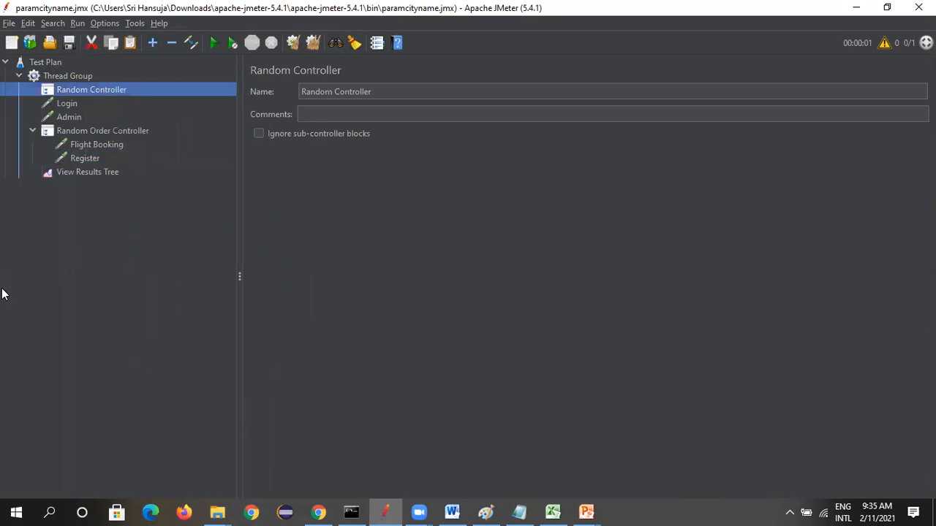
{"action": "left_click", "coordinate": [79, 176]}
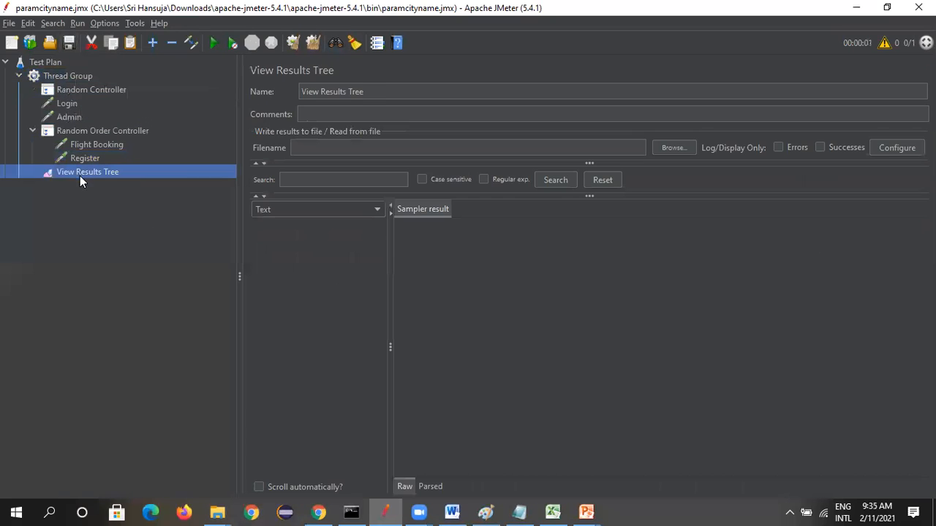
Run the test plan and open View Results Tree to check the order of the executed requests
{"action": "left_click", "coordinate": [65, 75]}
{"action": "key", "text": "ctrl+r"}
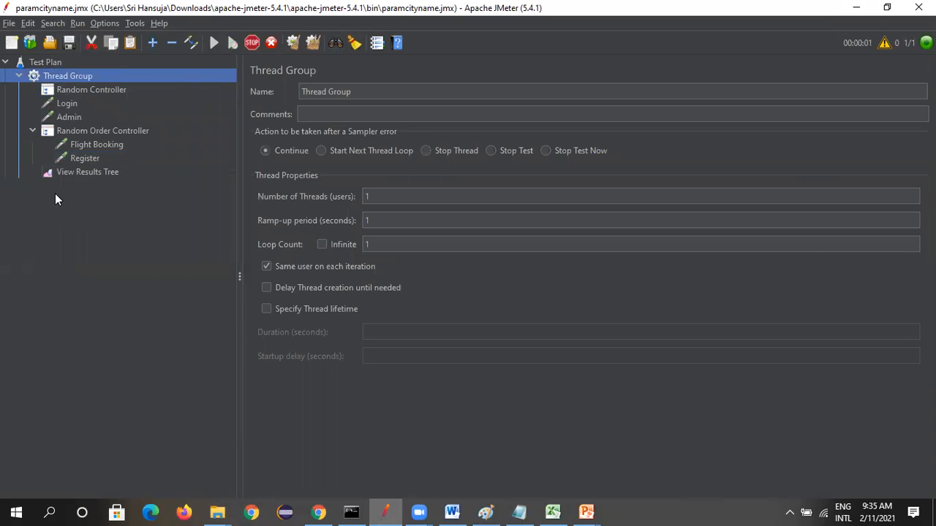
{"action": "left_click", "coordinate": [65, 177]}
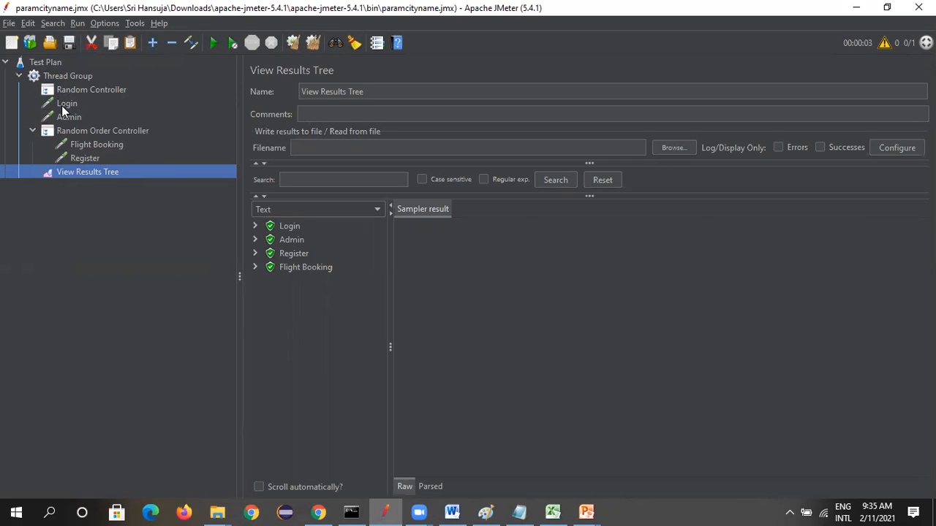
Move the Login and Admin requests into the Random Controller and run the plan, viewing its results in View Results Tree
{"action": "left_click_drag", "start_coordinate": [62, 106], "coordinate": [95, 89]}
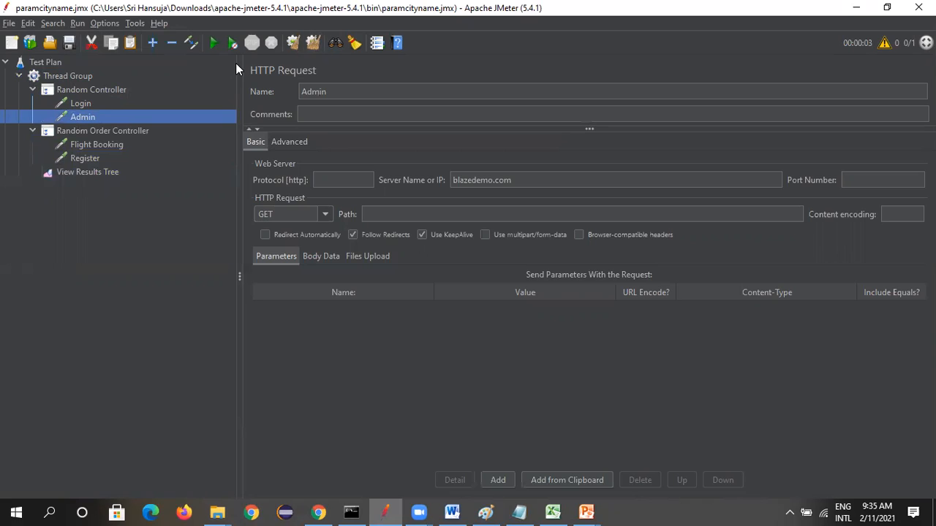
{"action": "key", "text": "ctrl+r"}
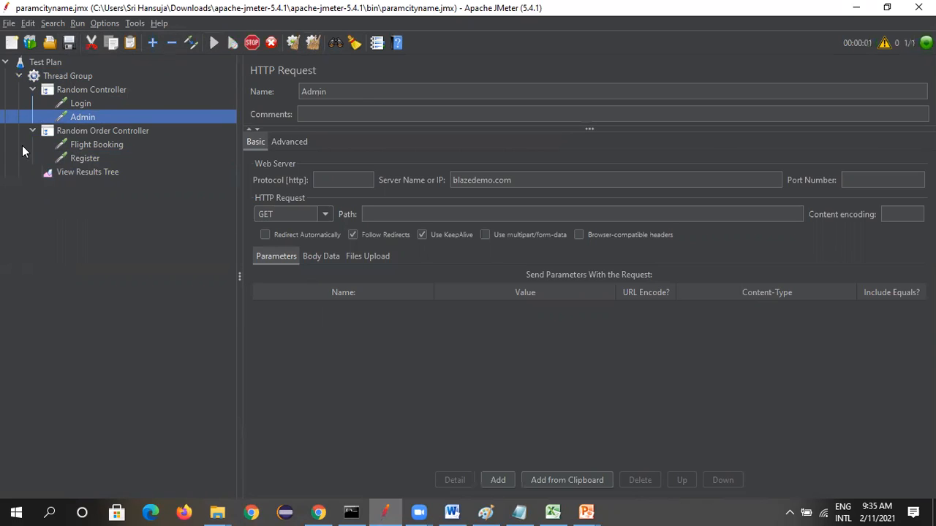
{"action": "left_click", "coordinate": [74, 172]}
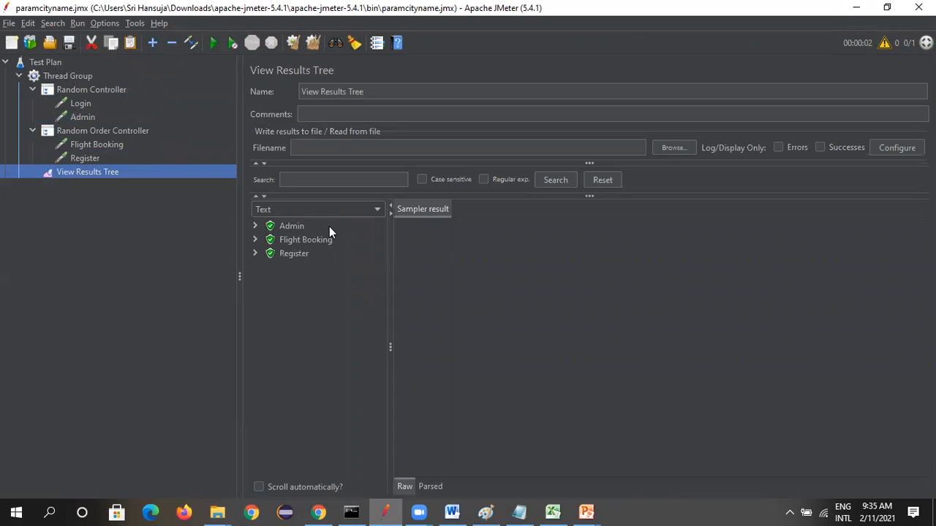
Place the Register request above Flight Booking in the Random Order Controller and set the Thread Group's Loop Count to 2
{"action": "left_click", "coordinate": [111, 142]}
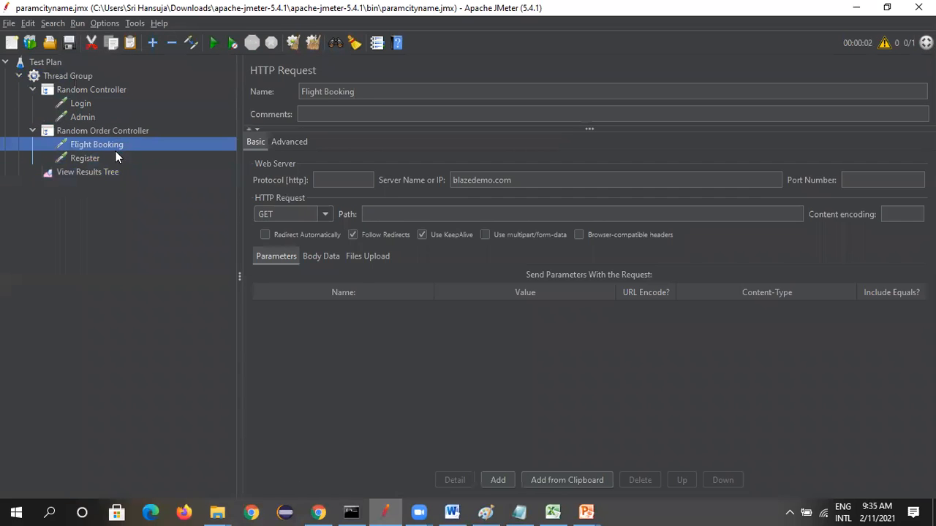
{"action": "left_click_drag", "start_coordinate": [84, 159], "coordinate": [101, 142]}
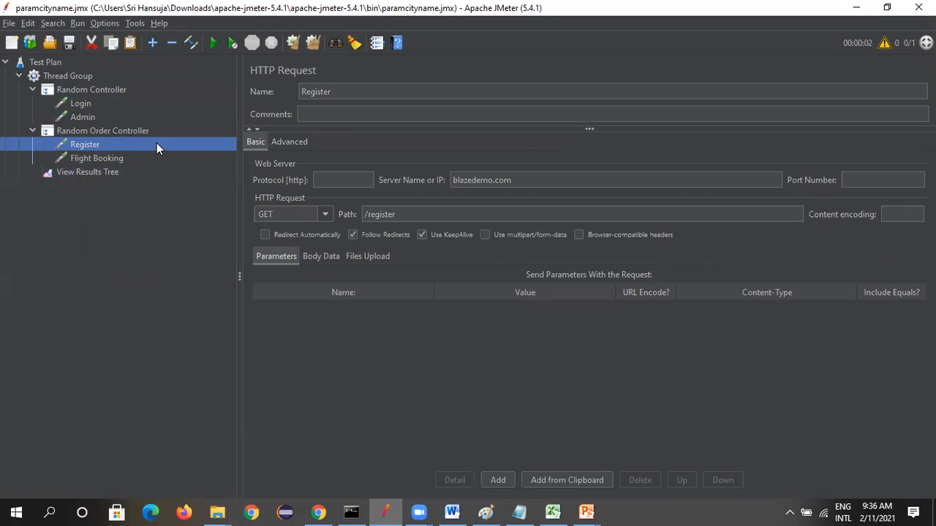
{"action": "left_click", "coordinate": [77, 77]}
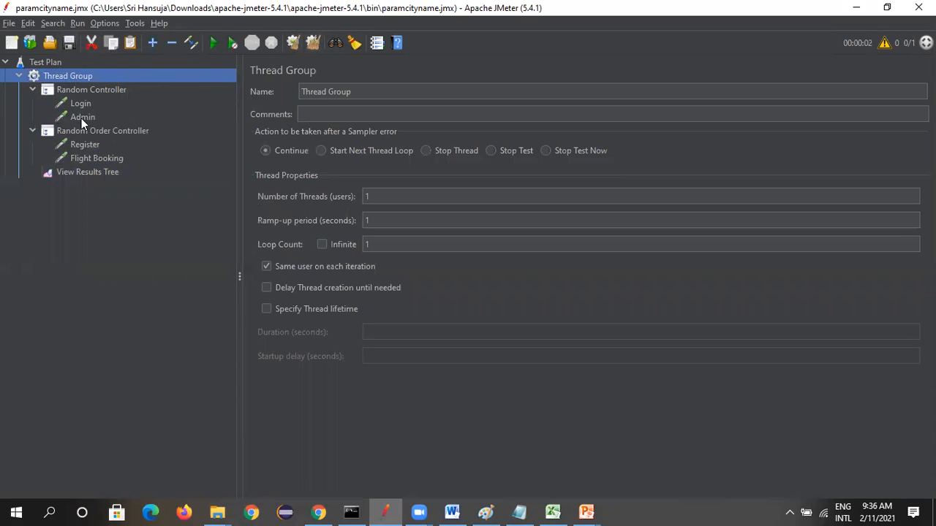
{"action": "left_click", "coordinate": [389, 245]}
{"action": "key", "text": "BackSpace"}
{"action": "type", "text": "2"}
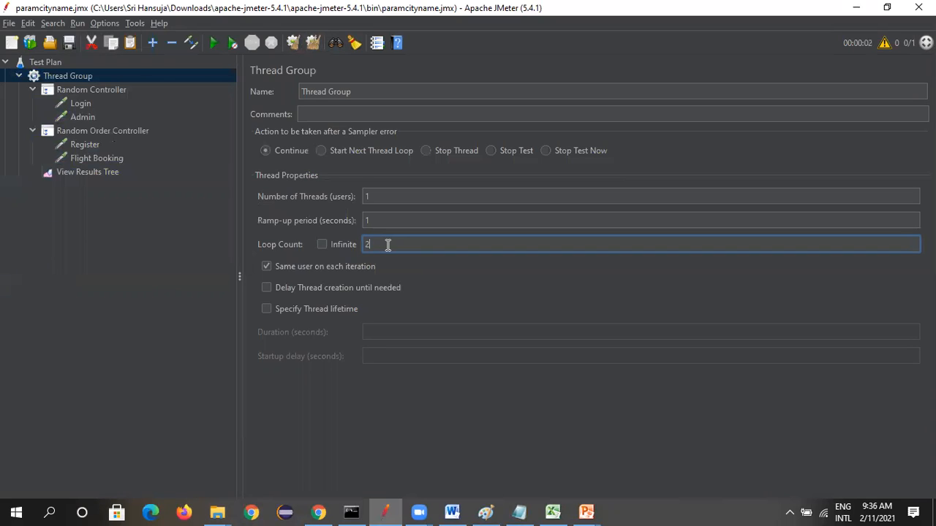
Clear the previous results and run the test plan with both controllers active, checking the requests in View Results Tree
{"action": "left_click", "coordinate": [112, 272]}
{"action": "left_click", "coordinate": [70, 172]}
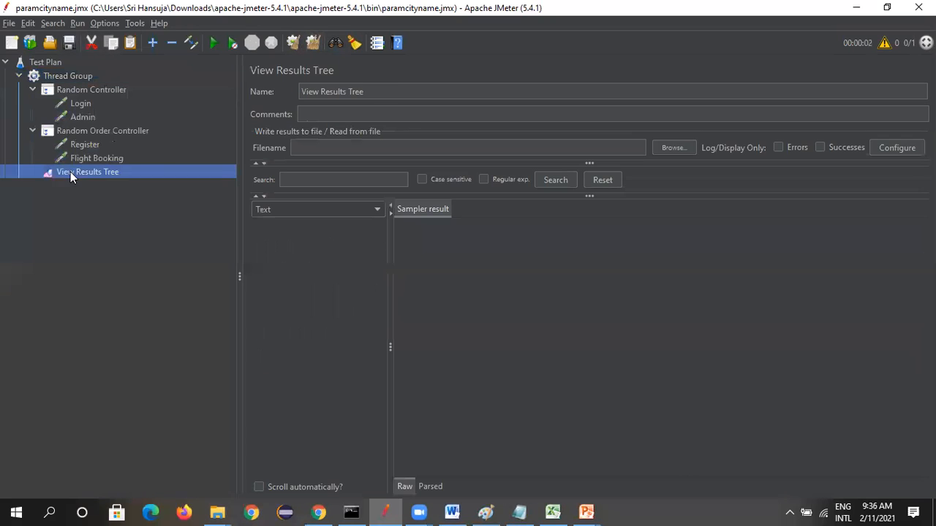
{"action": "left_click", "coordinate": [74, 77]}
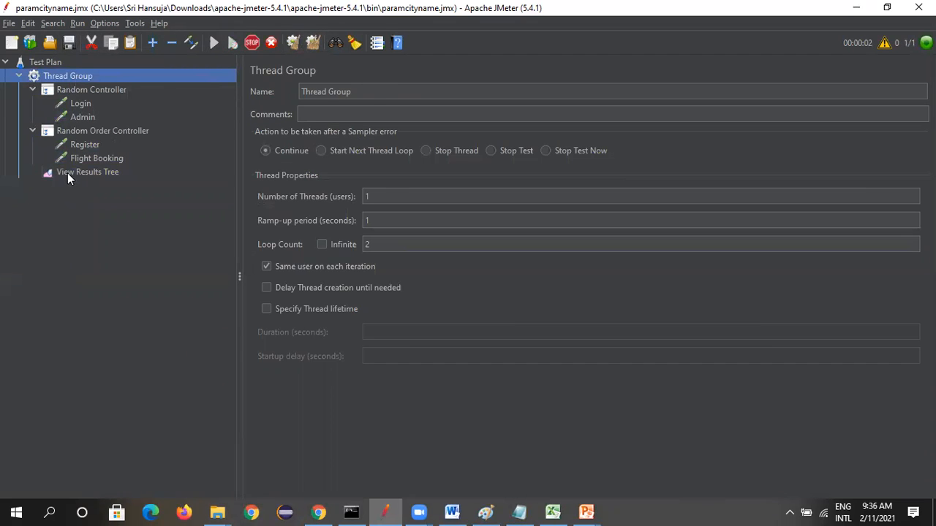
{"action": "left_click", "coordinate": [70, 172]}
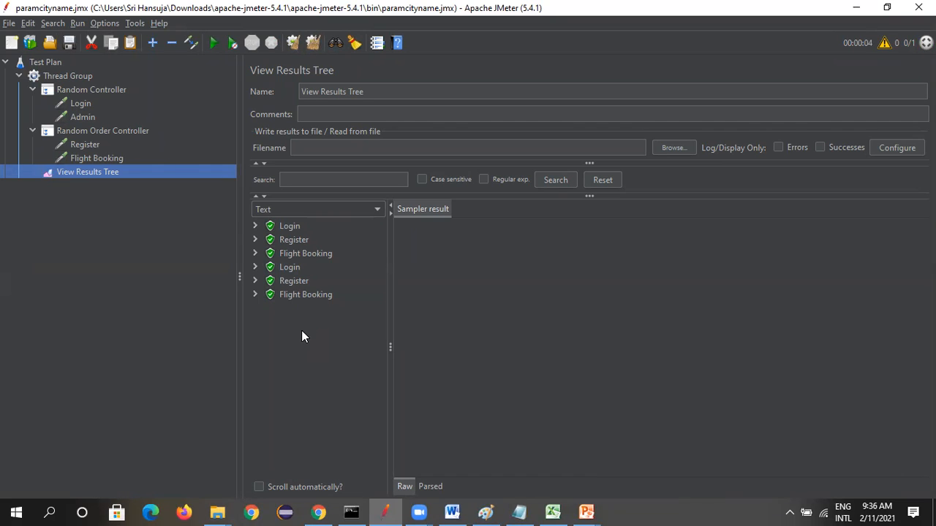
Disable the Random Controller and move its Login and Admin requests into the Random Order Controller
{"action": "right_click", "coordinate": [94, 91]}
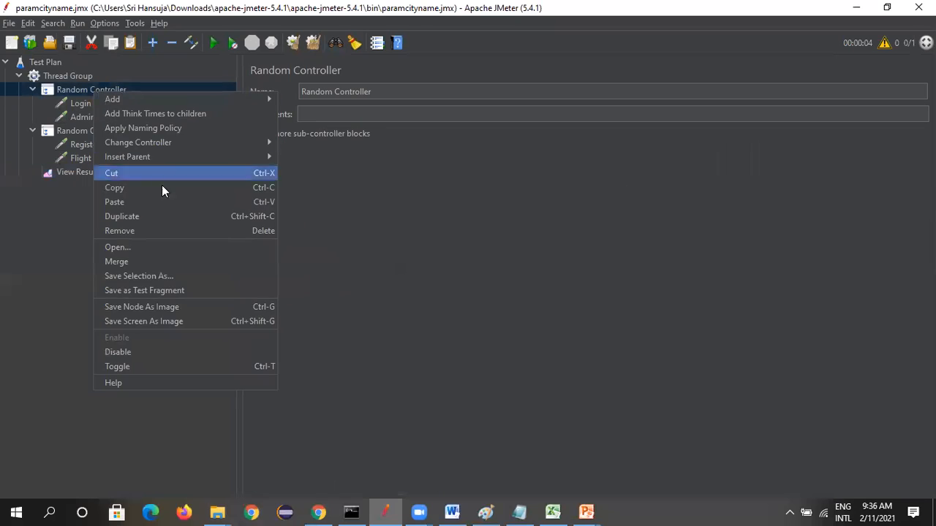
{"action": "left_click", "coordinate": [130, 352]}
{"action": "left_click_drag", "start_coordinate": [86, 103], "coordinate": [93, 139]}
{"action": "left_click", "coordinate": [82, 103]}
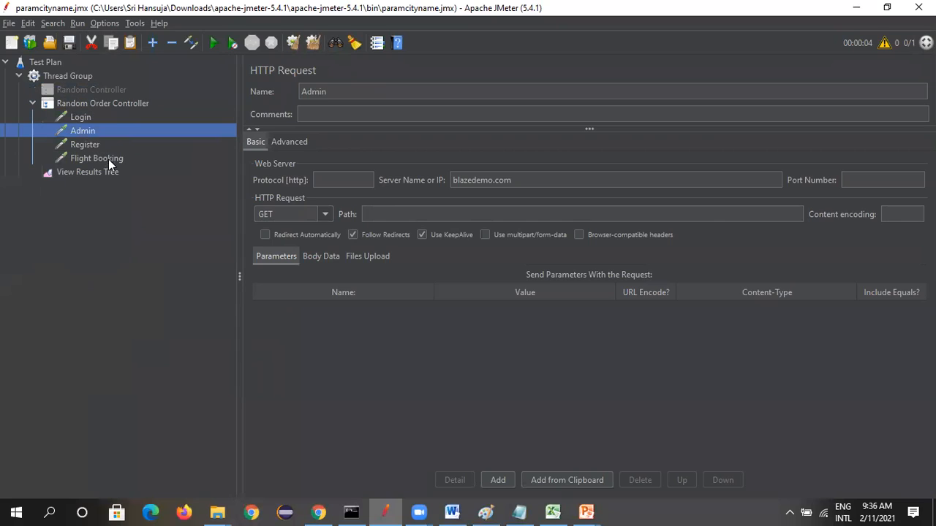
Run the test plan with only the Random Order Controller enabled and open View Results Tree
{"action": "left_click", "coordinate": [82, 118]}
{"action": "left_click", "coordinate": [85, 105]}
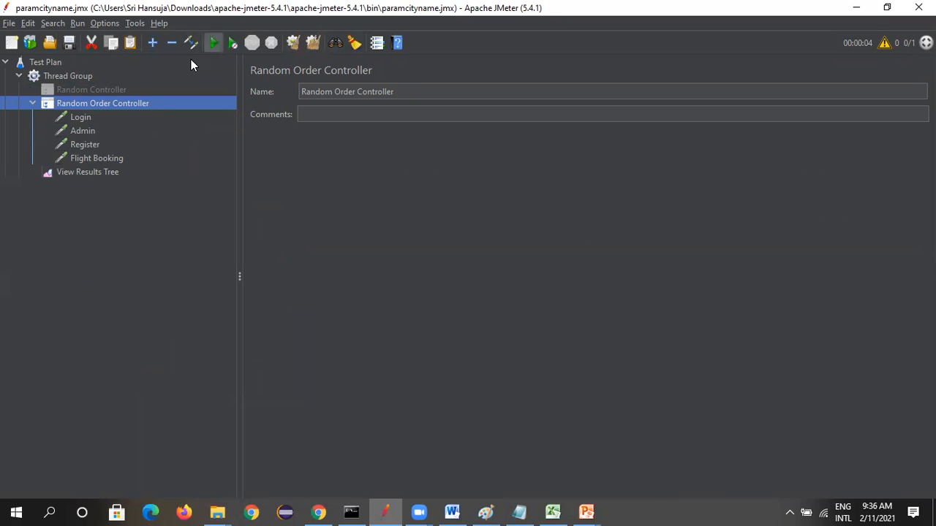
{"action": "left_click", "coordinate": [213, 43]}
{"action": "left_click", "coordinate": [101, 172]}
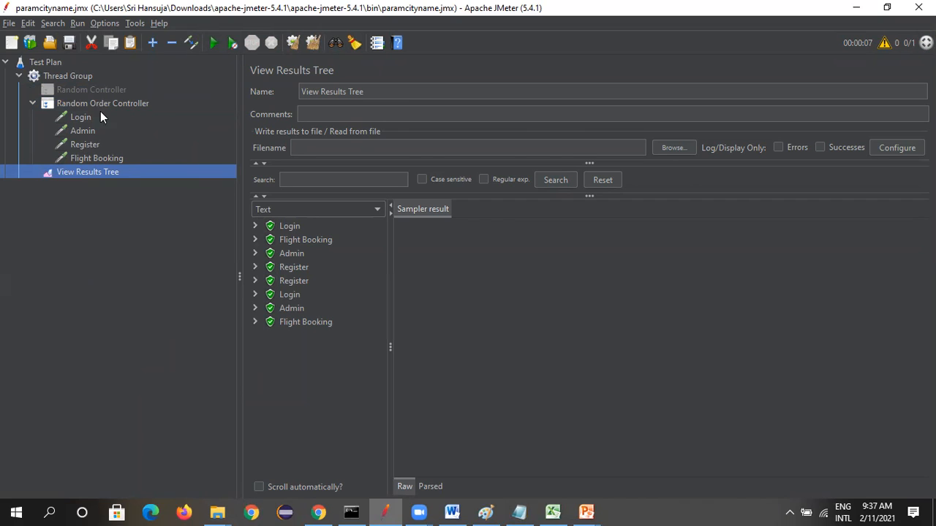
Set the Thread Group's Loop Count to 1
{"action": "left_click", "coordinate": [74, 79]}
{"action": "left_click", "coordinate": [393, 249]}
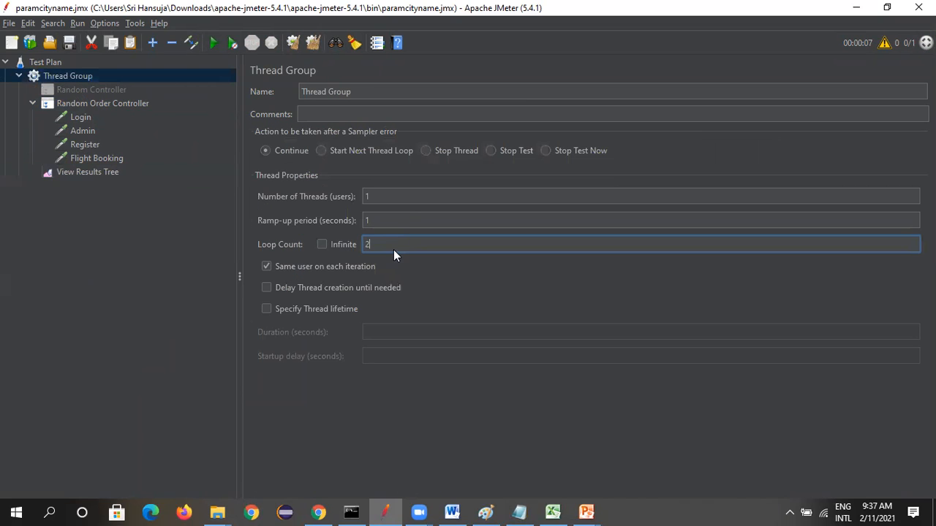
{"action": "left_click", "coordinate": [162, 284]}
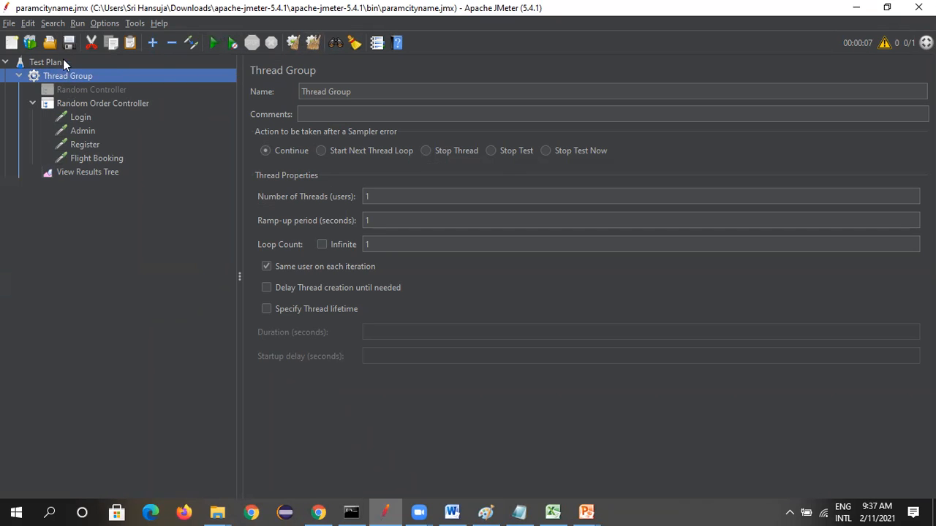
Run the test plan, check the request order in View Results Tree, and clear all results
{"action": "left_click", "coordinate": [171, 103]}
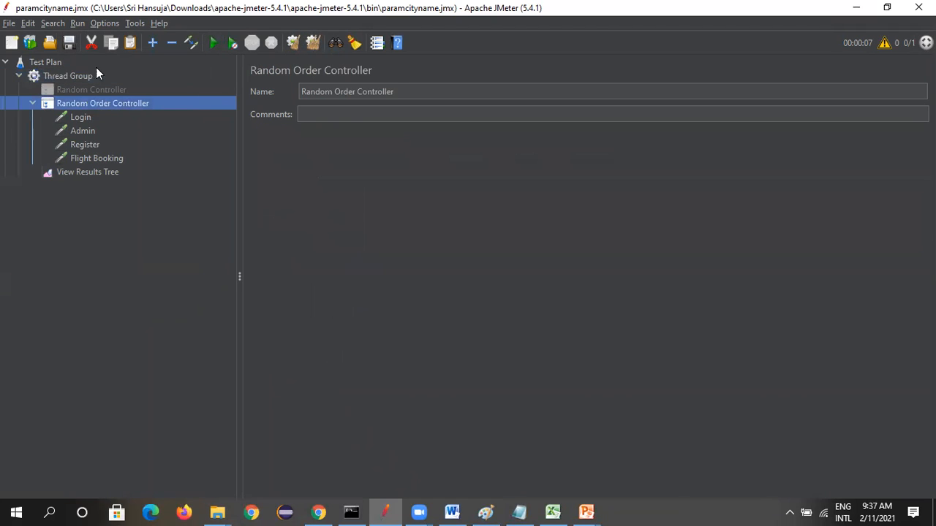
{"action": "left_click", "coordinate": [77, 78]}
{"action": "key", "text": "ctrl+r"}
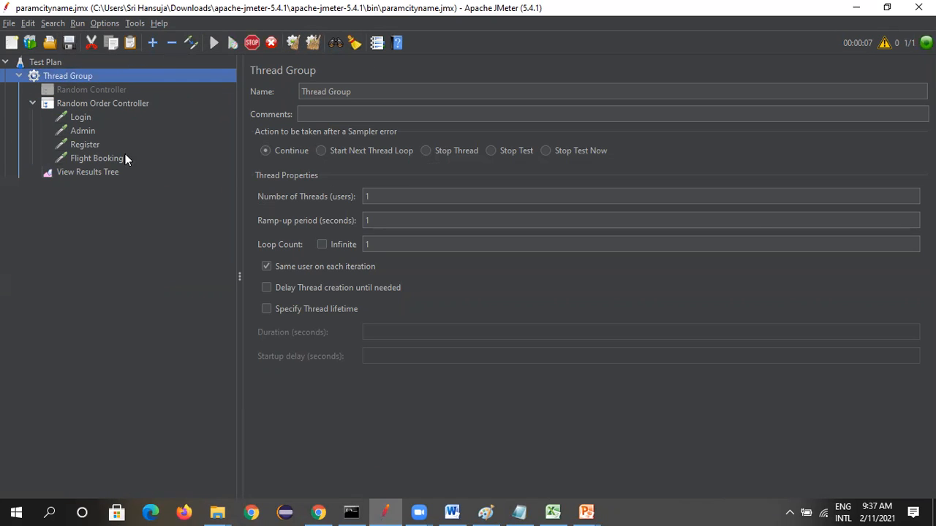
{"action": "left_click", "coordinate": [105, 178]}
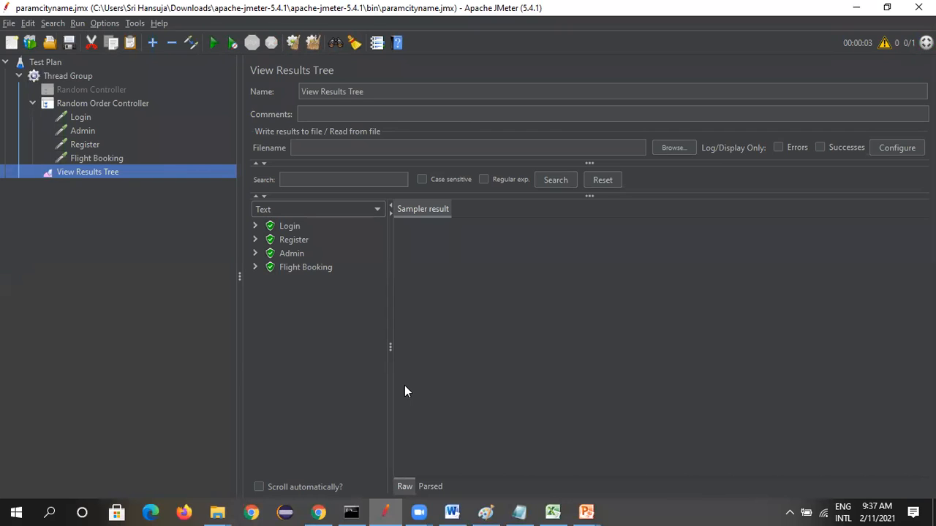
{"action": "key", "text": "ctrl+e"}
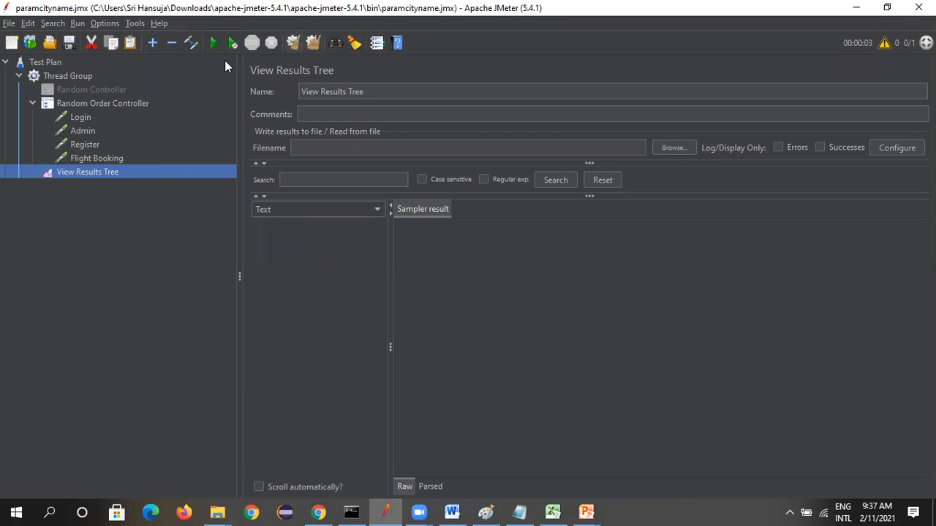
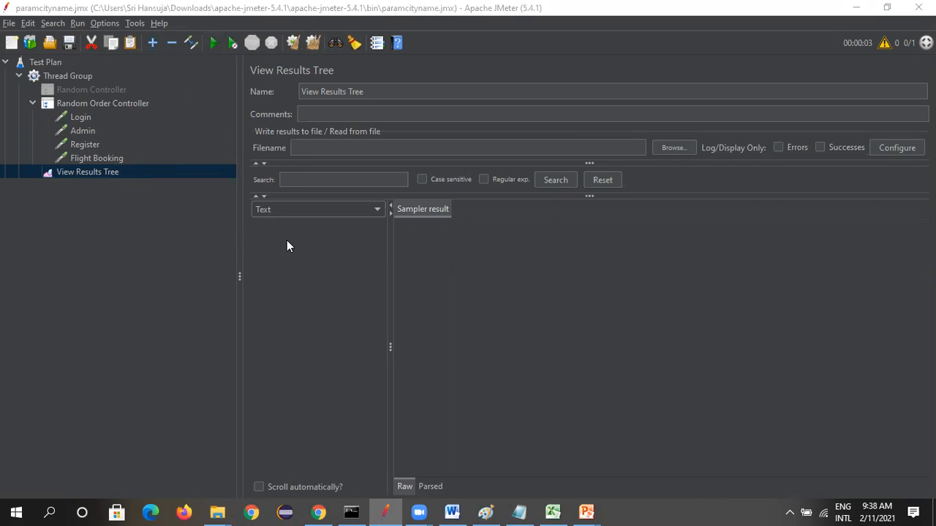
Save the test plan and run it again with View Results Tree open
{"action": "left_click", "coordinate": [68, 44]}
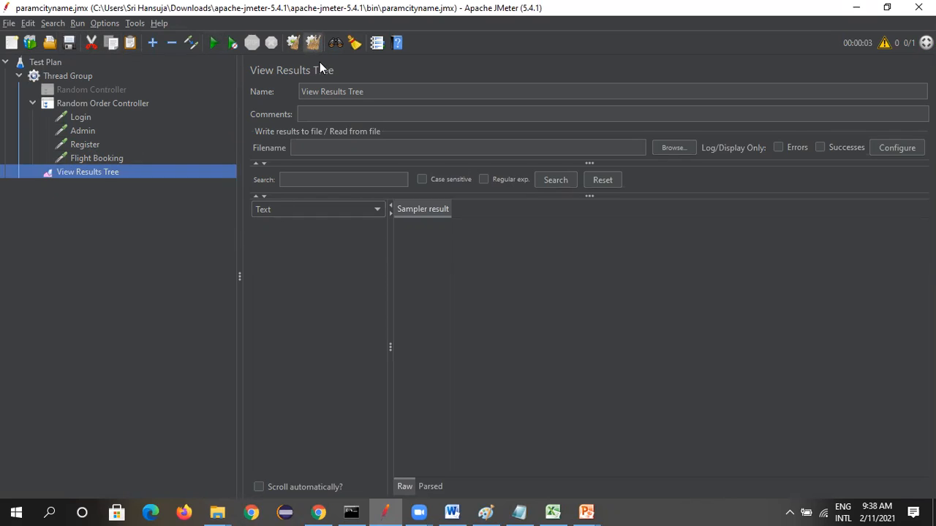
{"action": "left_click", "coordinate": [213, 43]}
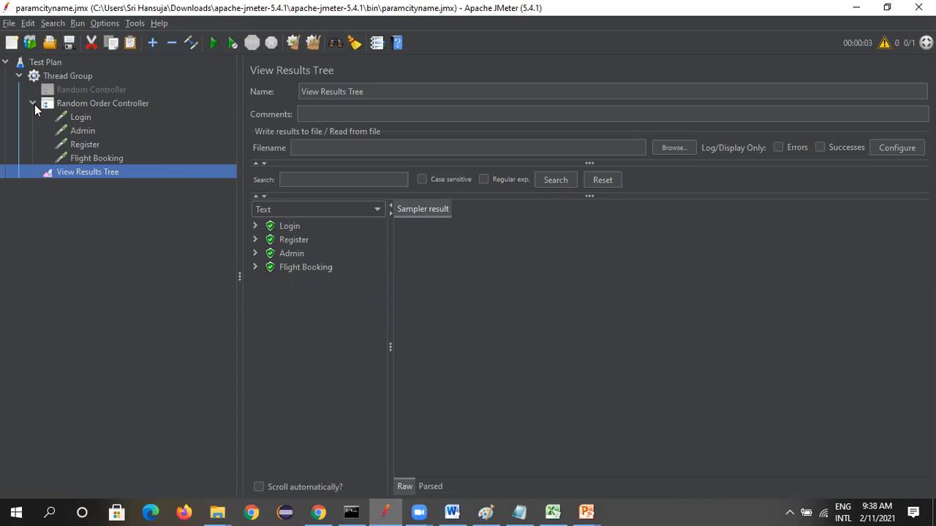
Switch to the PowerPoint slide show to check the Other Controllers list, and return to JMeter
{"action": "mouse_move", "coordinate": [585, 512]}
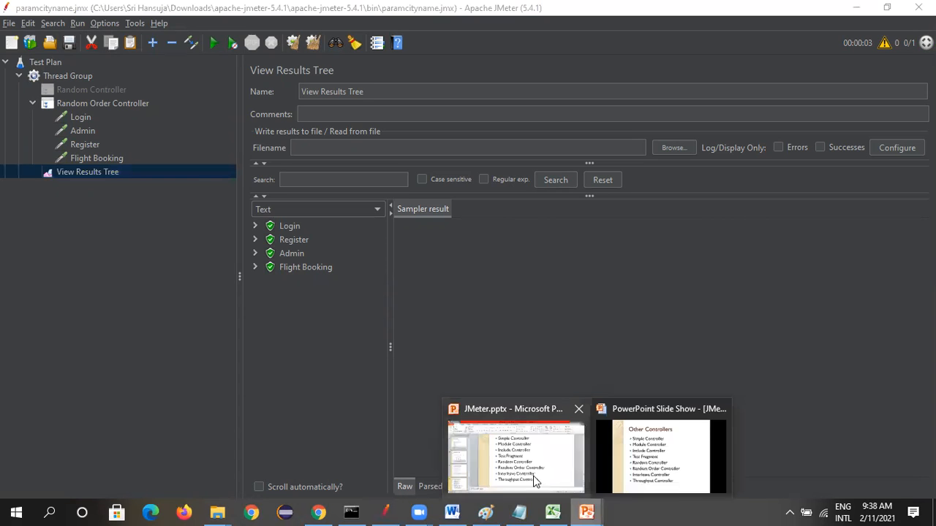
{"action": "left_click", "coordinate": [674, 469]}
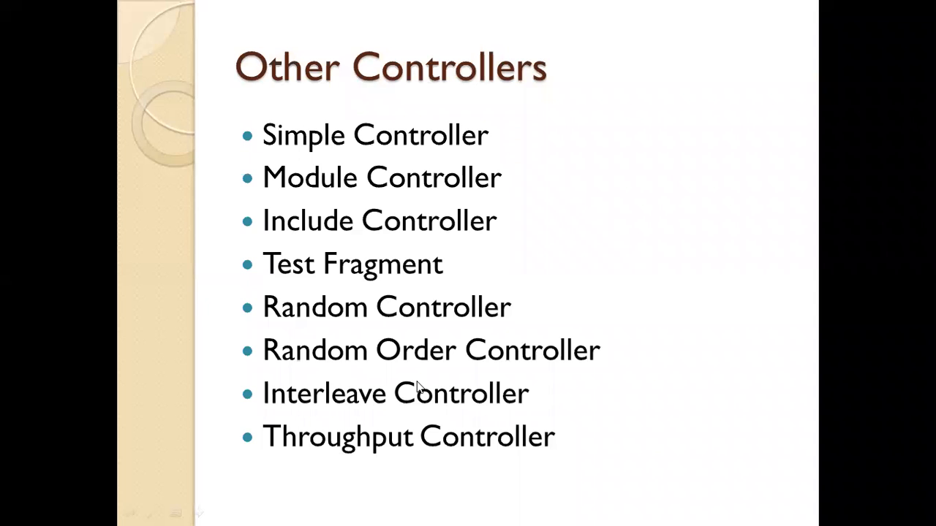
{"action": "key", "text": "alt+Tab"}
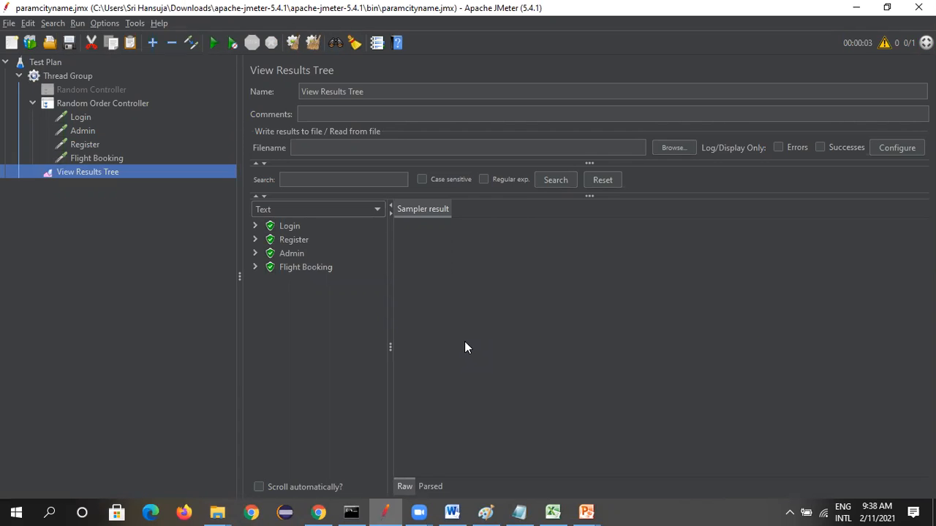
Enable the Random Controller, placing Login and Admin directly below it at Thread Group level, and disable the Random Order Controller
{"action": "right_click", "coordinate": [77, 91]}
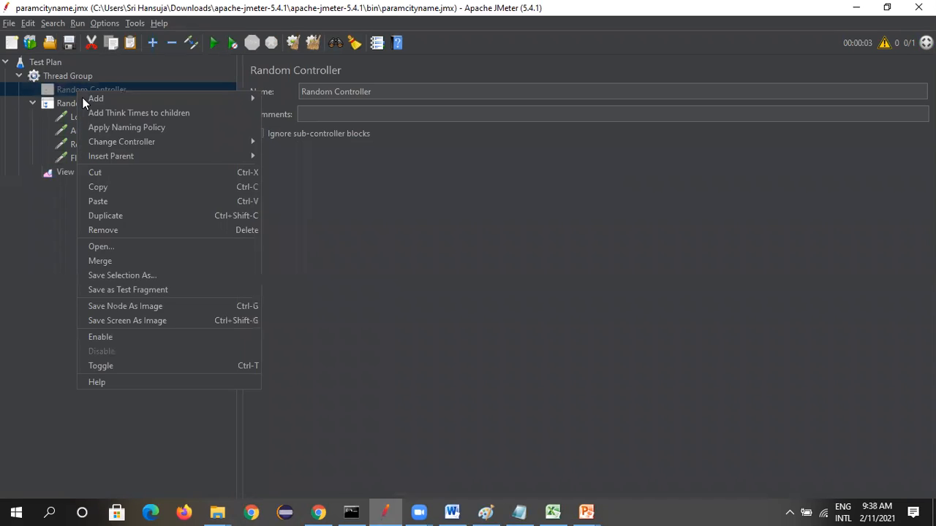
{"action": "left_click", "coordinate": [107, 336]}
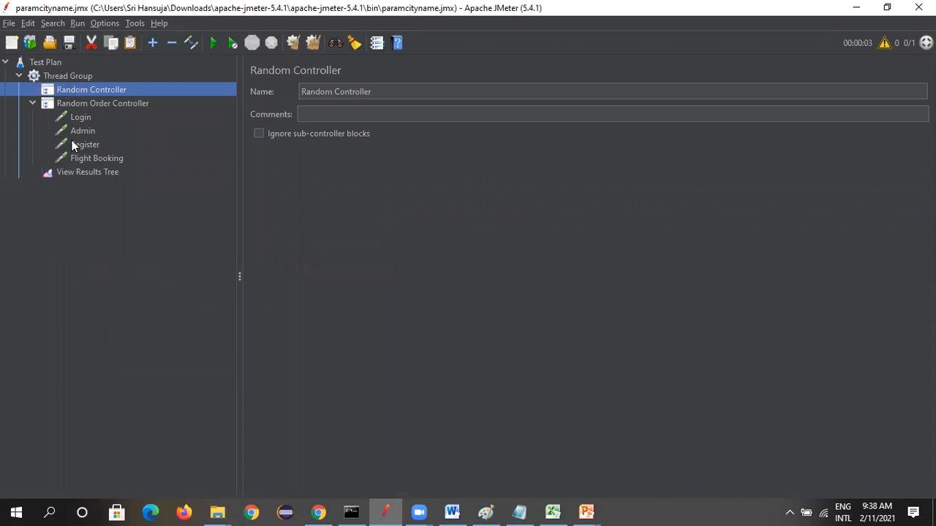
{"action": "left_click_drag", "start_coordinate": [81, 119], "coordinate": [92, 97]}
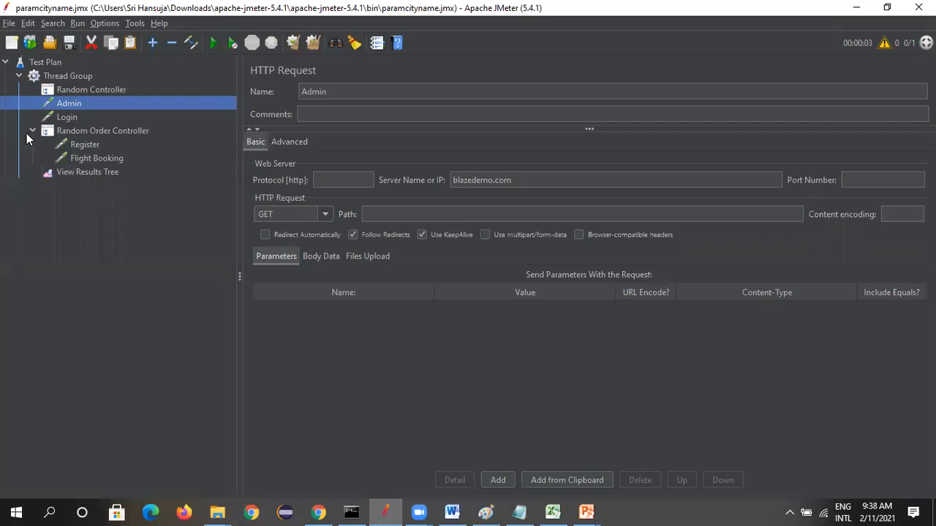
{"action": "right_click", "coordinate": [77, 130]}
{"action": "left_click", "coordinate": [106, 399]}
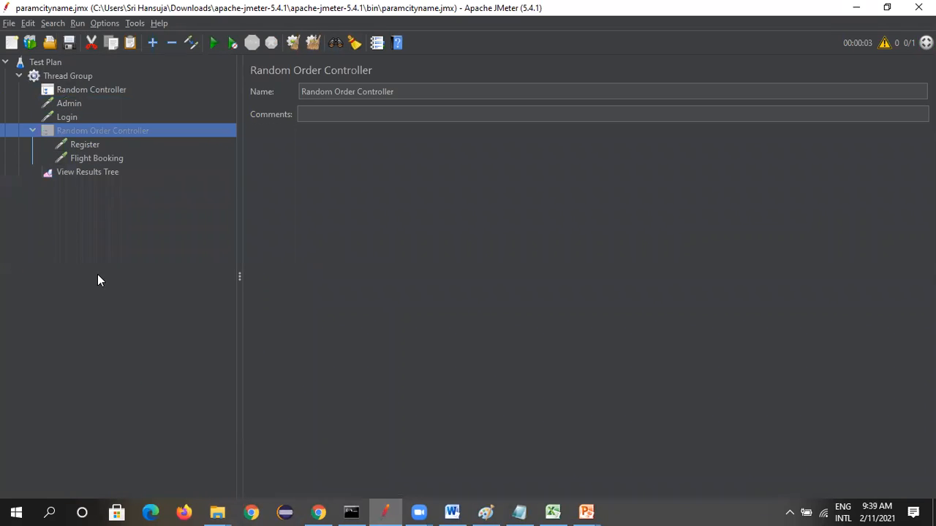
Add an Interleave Controller to the Thread Group and move the Register request into it
{"action": "left_click", "coordinate": [57, 76]}
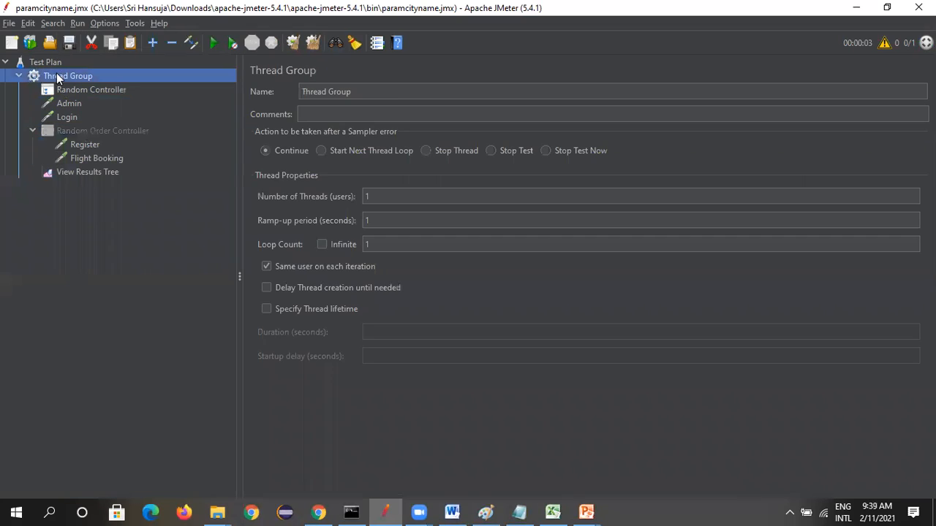
{"action": "right_click", "coordinate": [57, 75]}
{"action": "mouse_move", "coordinate": [155, 84]}
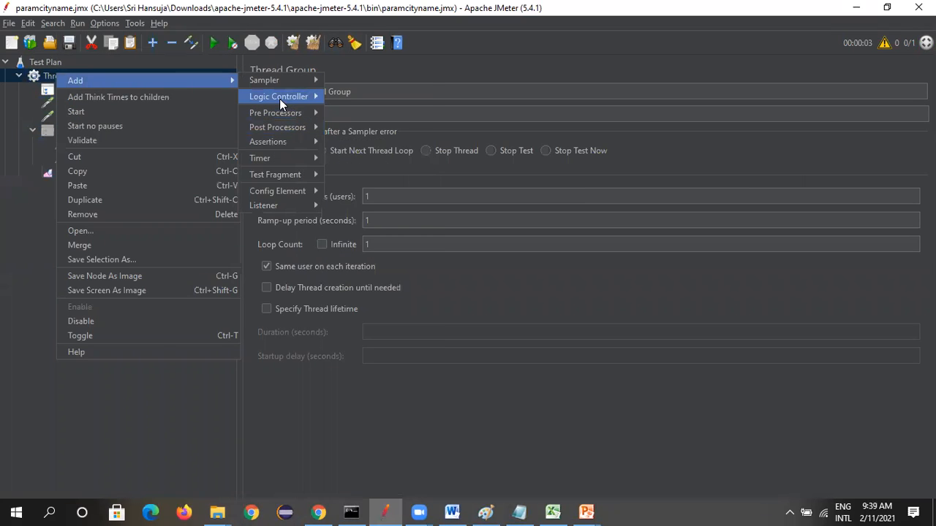
{"action": "mouse_move", "coordinate": [279, 98]}
{"action": "left_click", "coordinate": [382, 199]}
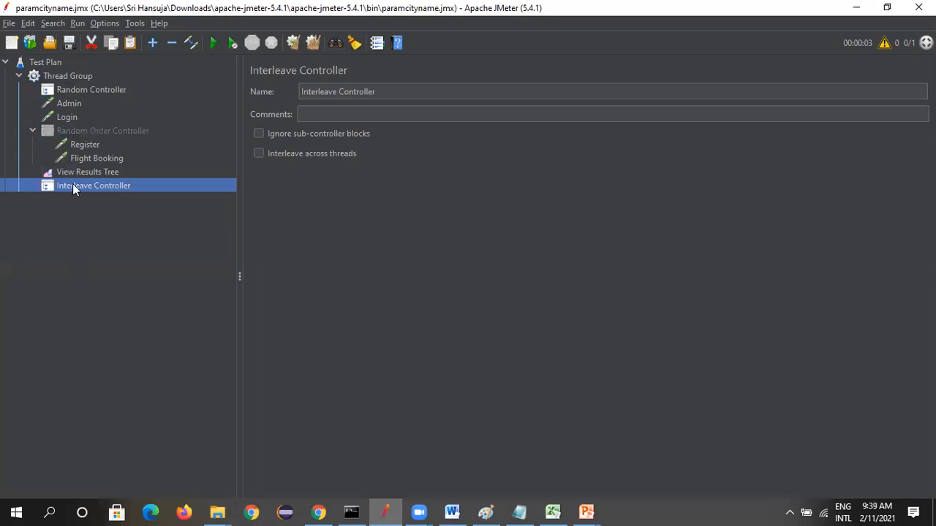
{"action": "left_click_drag", "start_coordinate": [86, 147], "coordinate": [95, 185]}
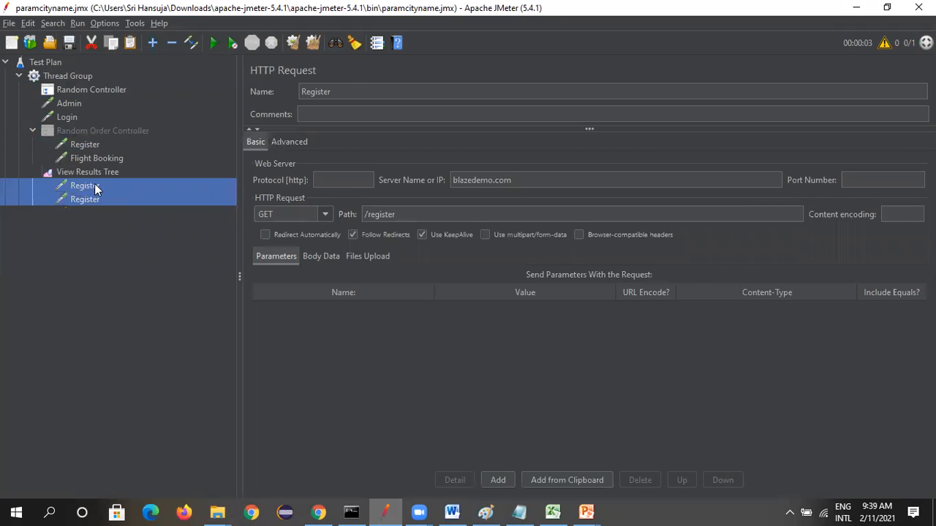
{"action": "left_click_drag", "start_coordinate": [91, 144], "coordinate": [95, 185]}
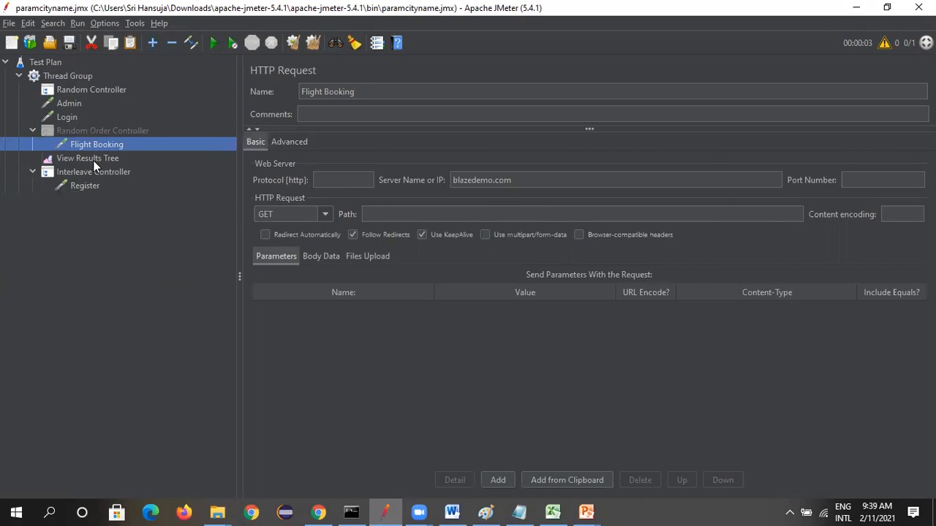
Remove the View Results Tree listener and add a new one at the end of the Thread Group
{"action": "right_click", "coordinate": [94, 158]}
{"action": "left_click", "coordinate": [123, 237]}
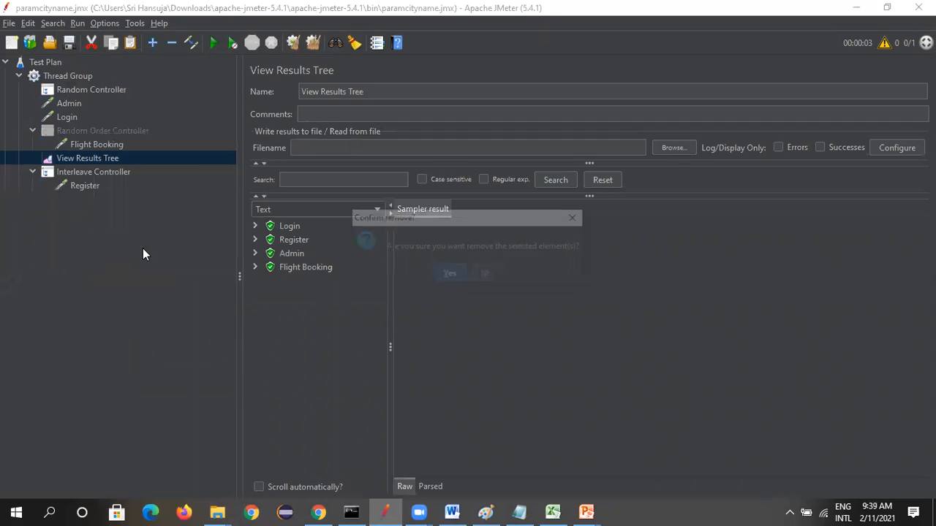
{"action": "left_click", "coordinate": [449, 275]}
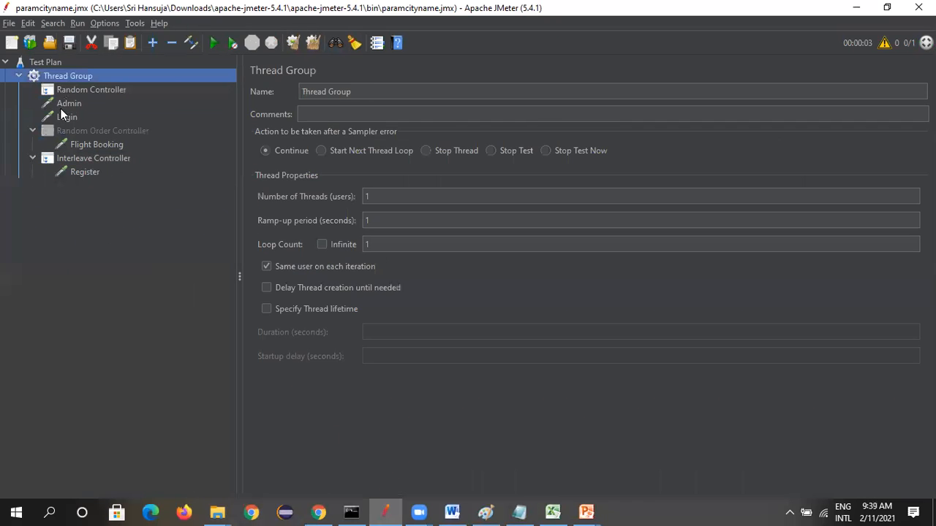
{"action": "right_click", "coordinate": [68, 76]}
{"action": "mouse_move", "coordinate": [234, 84]}
{"action": "mouse_move", "coordinate": [278, 208]}
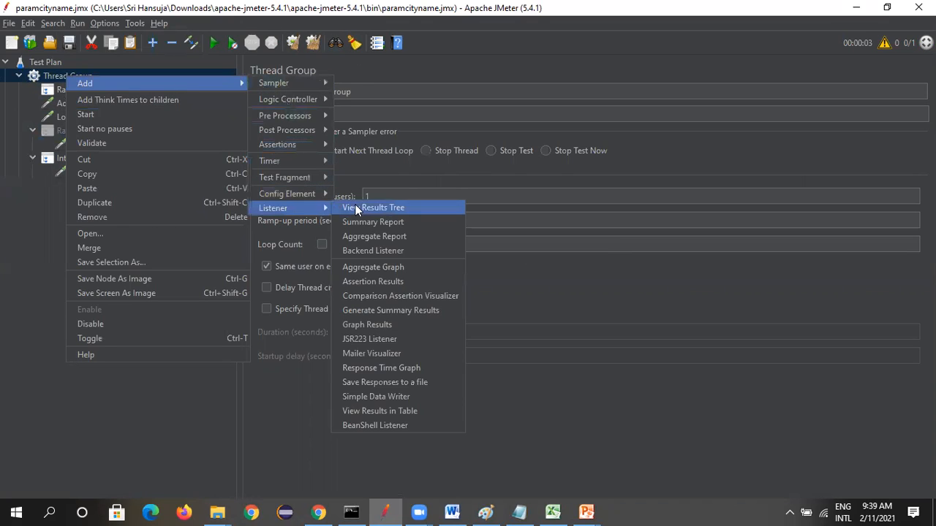
{"action": "left_click", "coordinate": [355, 205]}
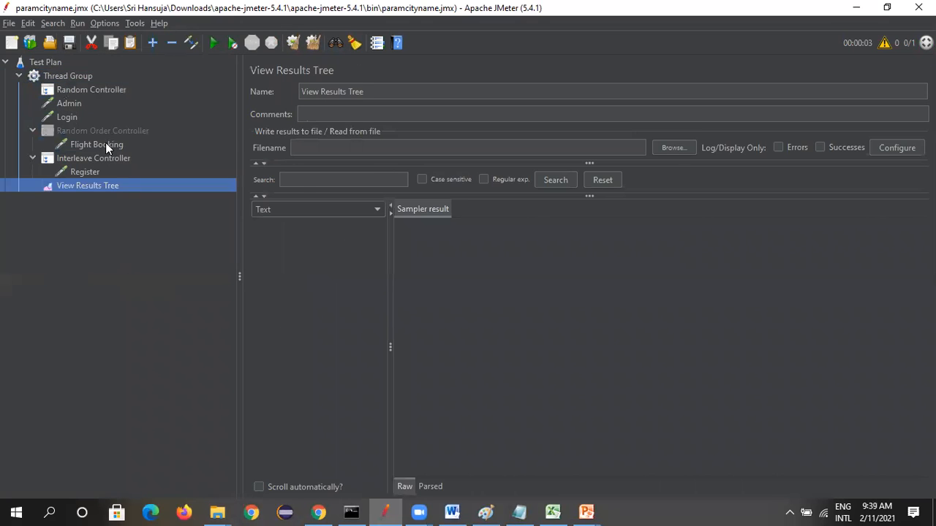
Move the Flight Booking request from the Random Order Controller into the Interleave Controller
{"action": "left_click", "coordinate": [106, 144]}
{"action": "left_click_drag", "start_coordinate": [105, 145], "coordinate": [112, 156]}
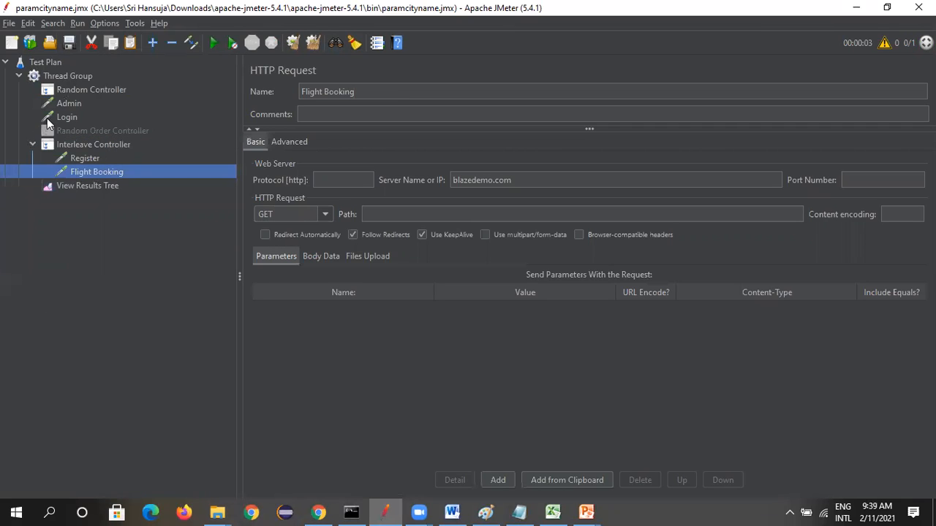
{"action": "left_click", "coordinate": [72, 92]}
Run the test plan and check which requests were executed in View Results Tree
{"action": "left_click", "coordinate": [50, 70]}
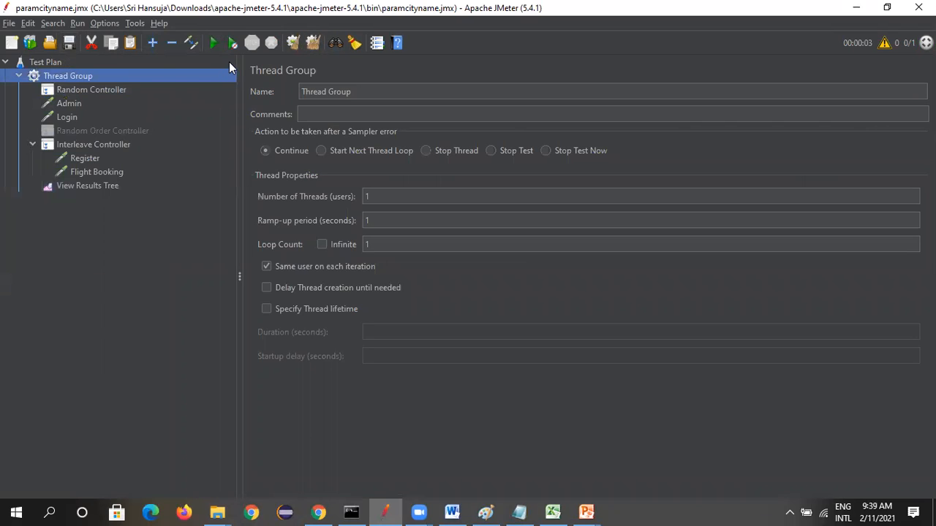
{"action": "left_click", "coordinate": [213, 42]}
{"action": "left_click", "coordinate": [104, 186]}
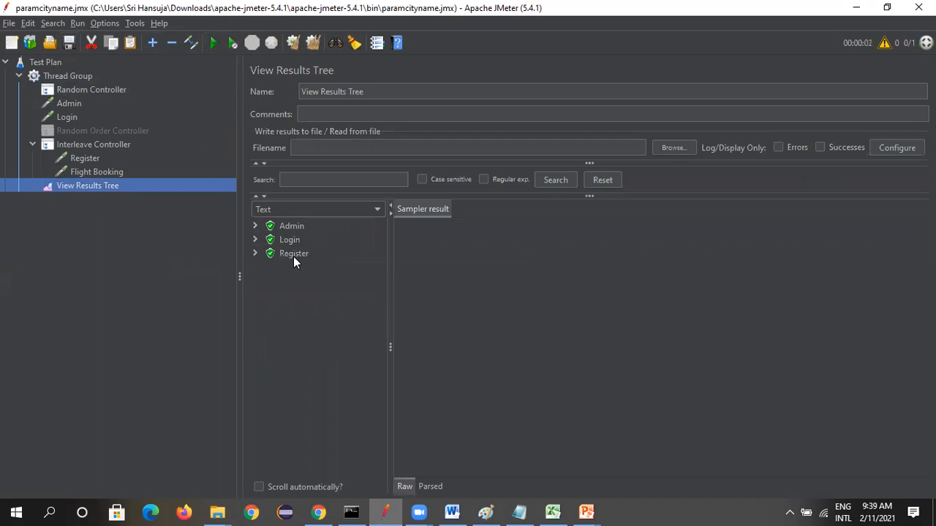
Move the Admin and Login requests into the Random Controller, rerun the test plan and check the results in View Results Tree
{"action": "left_click", "coordinate": [70, 103]}
{"action": "left_click_drag", "start_coordinate": [82, 96], "coordinate": [85, 97]}
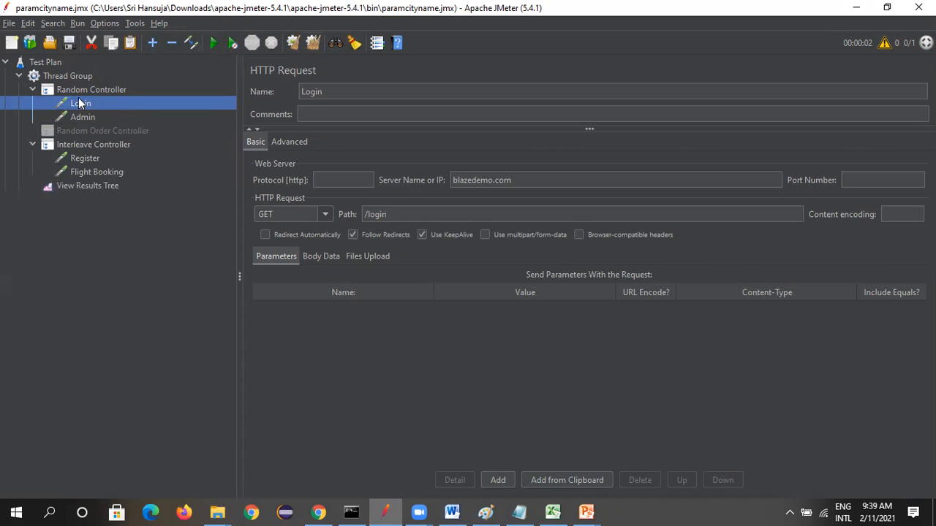
{"action": "left_click", "coordinate": [31, 90]}
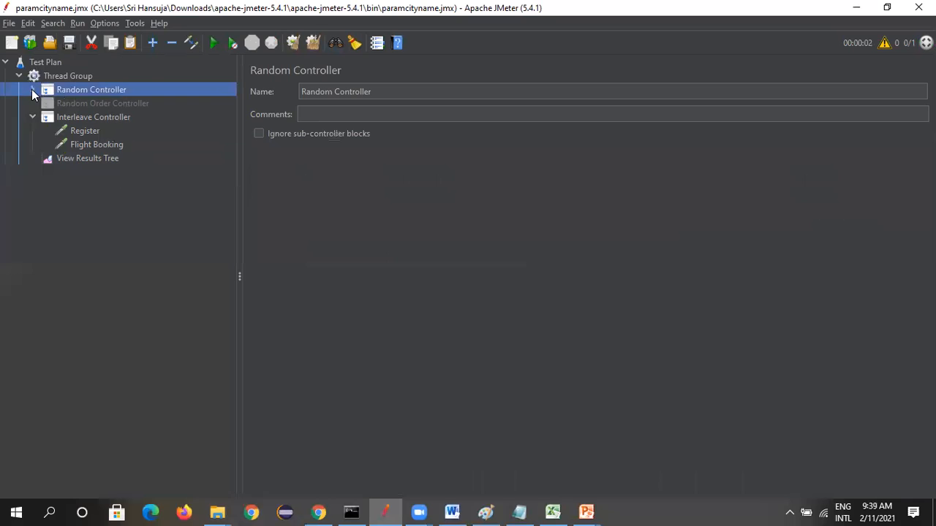
{"action": "left_click", "coordinate": [32, 89]}
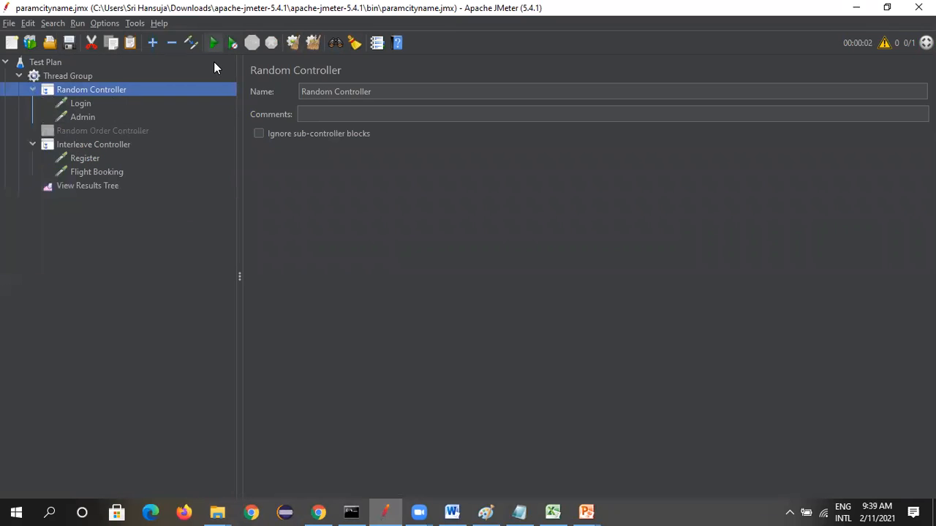
{"action": "left_click", "coordinate": [107, 188]}
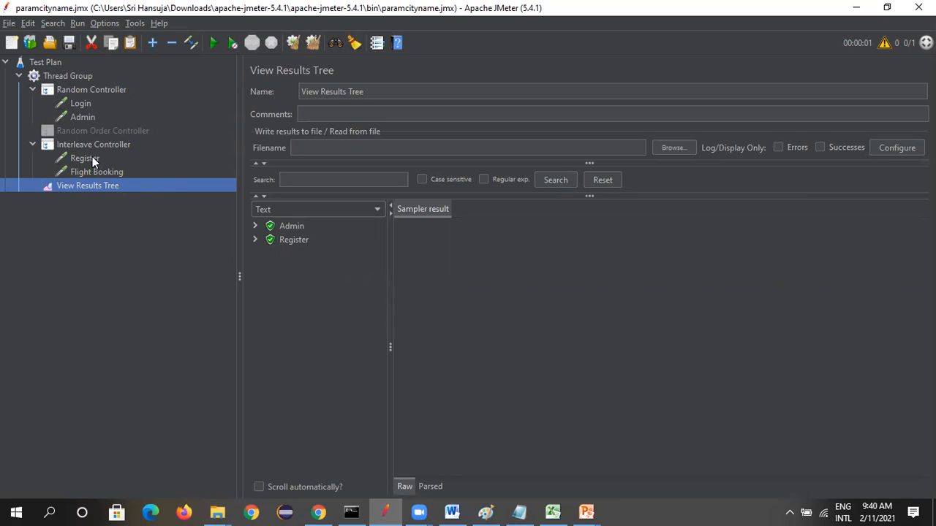
Set the Thread Group's Loop Count to 2
{"action": "left_click", "coordinate": [67, 77]}
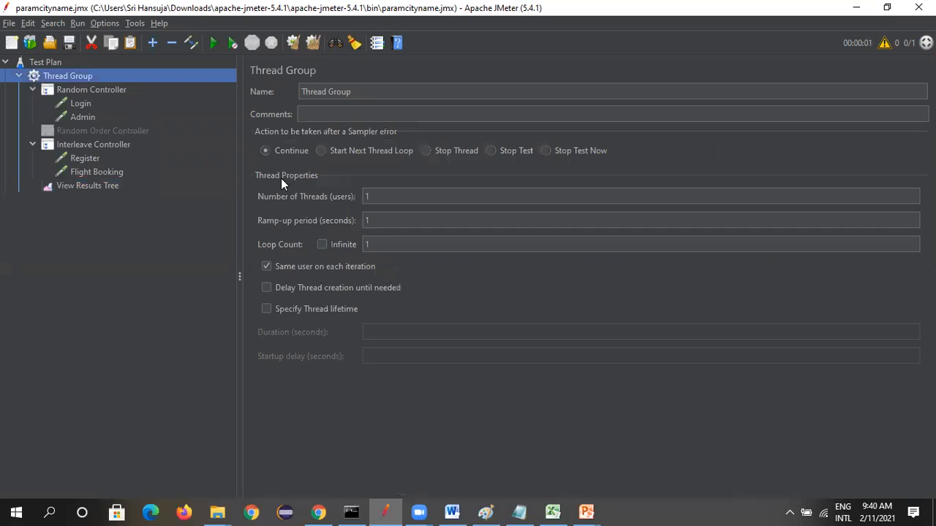
{"action": "left_click", "coordinate": [388, 244]}
{"action": "key", "text": "BackSpace"}
{"action": "type", "text": "2"}
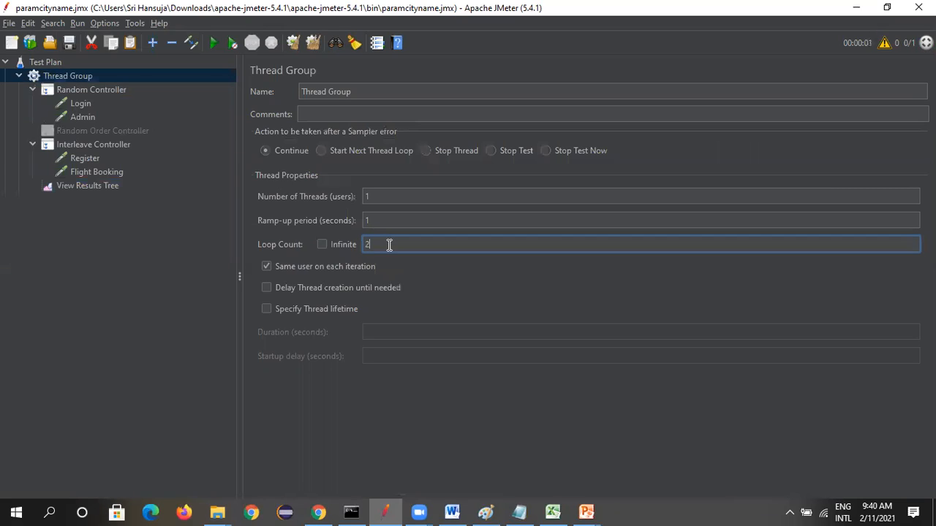
{"action": "left_click", "coordinate": [155, 283]}
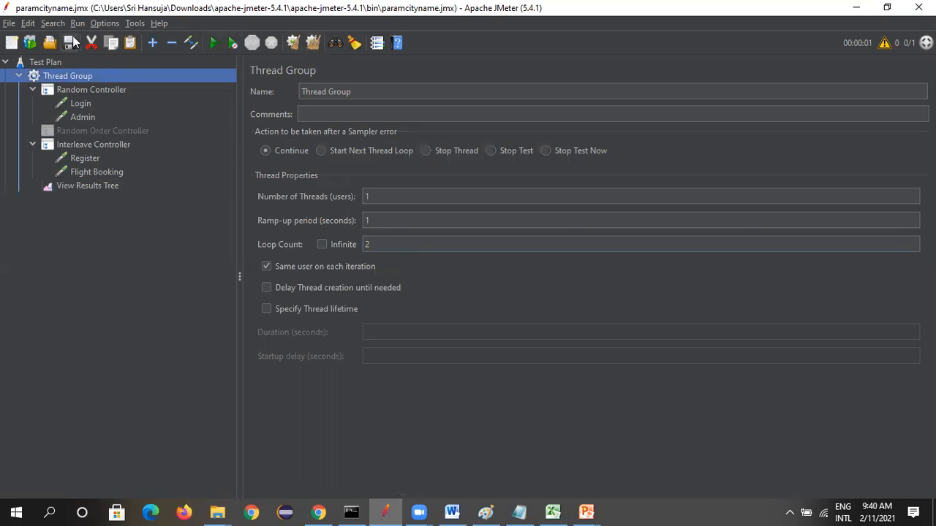
Review the Thread Group and Interleave Controller settings, and run the test plan with View Results Tree open
{"action": "left_click", "coordinate": [80, 187]}
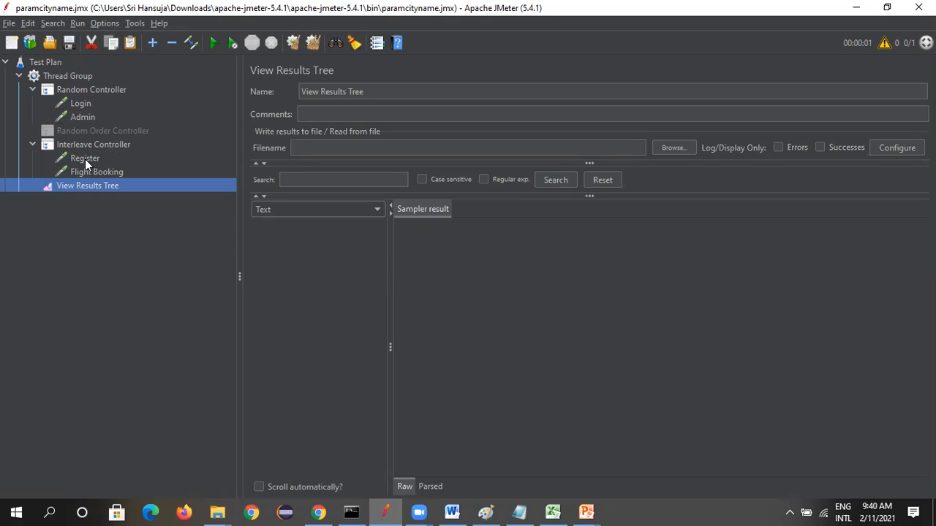
{"action": "left_click", "coordinate": [76, 75]}
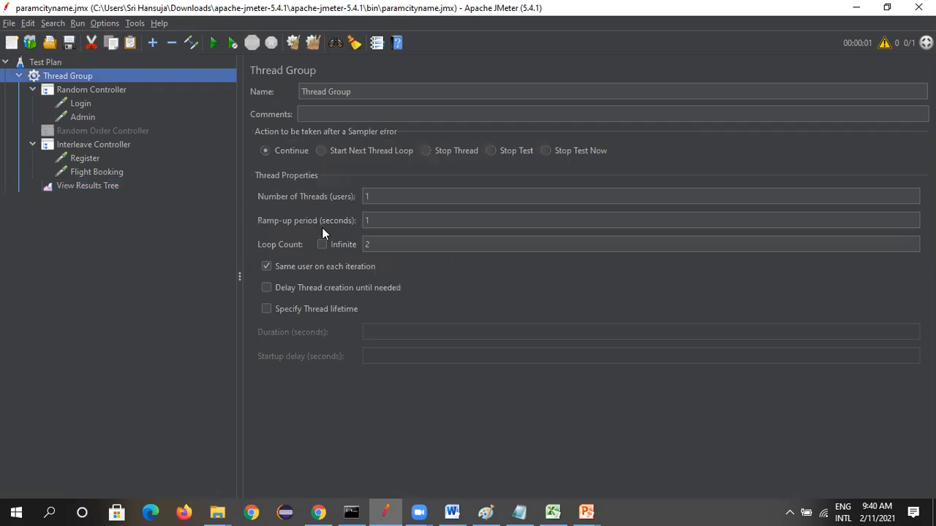
{"action": "left_click", "coordinate": [116, 144]}
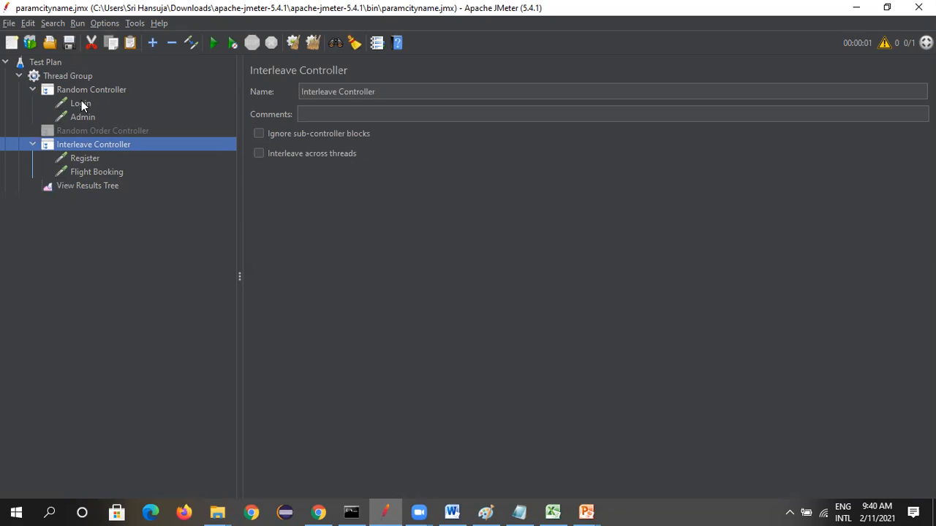
{"action": "left_click", "coordinate": [89, 185]}
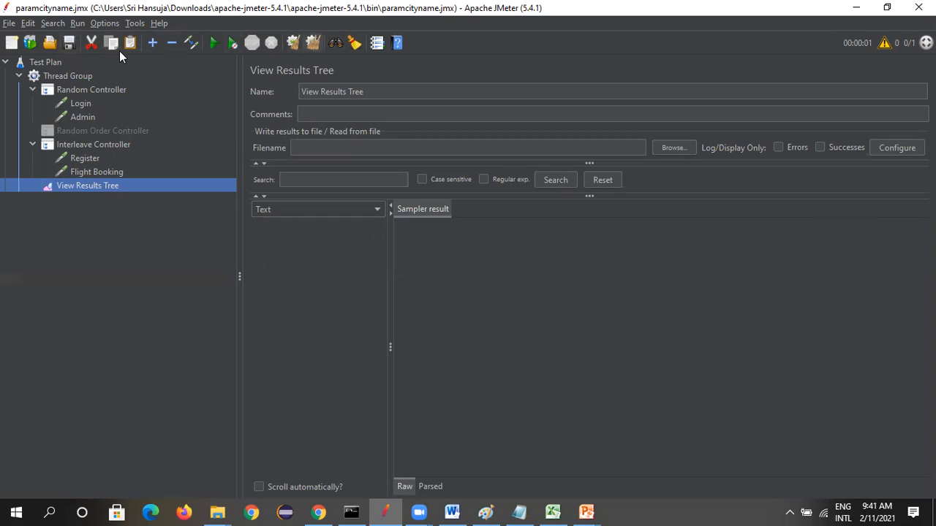
{"action": "left_click", "coordinate": [213, 43]}
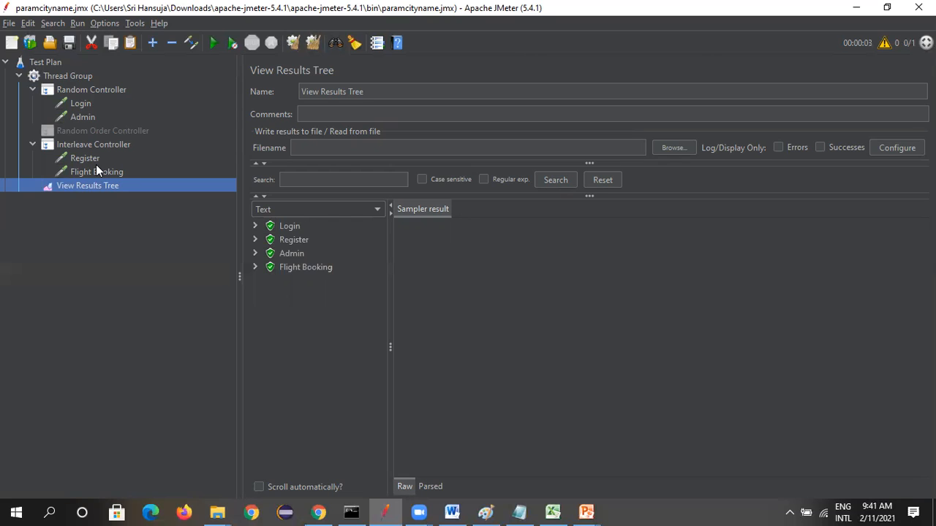
Move the Admin request to the first place in the Interleave Controller and open the Thread Group settings
{"action": "left_click_drag", "start_coordinate": [77, 117], "coordinate": [85, 147]}
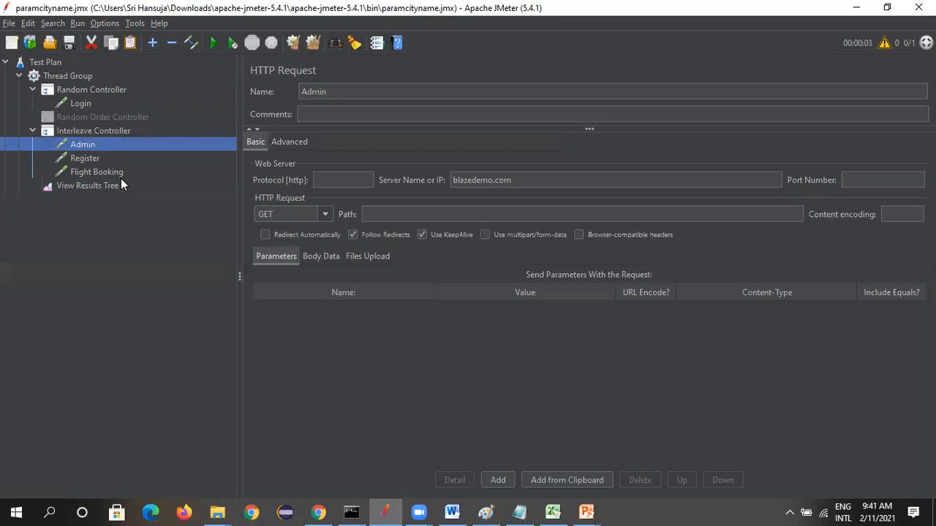
{"action": "left_click", "coordinate": [81, 105]}
{"action": "left_click", "coordinate": [78, 75]}
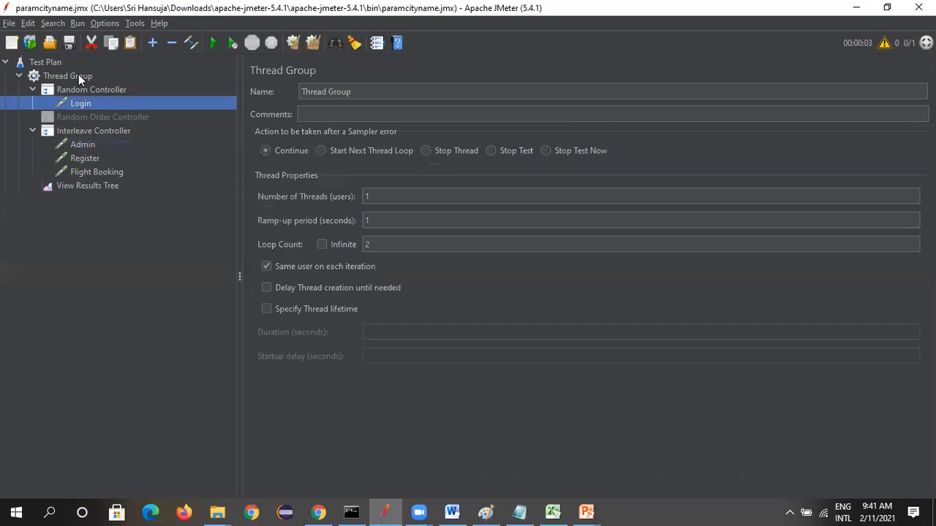
Set the Thread Group's Loop Count to 3
{"action": "left_click", "coordinate": [371, 245]}
{"action": "key", "text": "BackSpace"}
{"action": "type", "text": "3"}
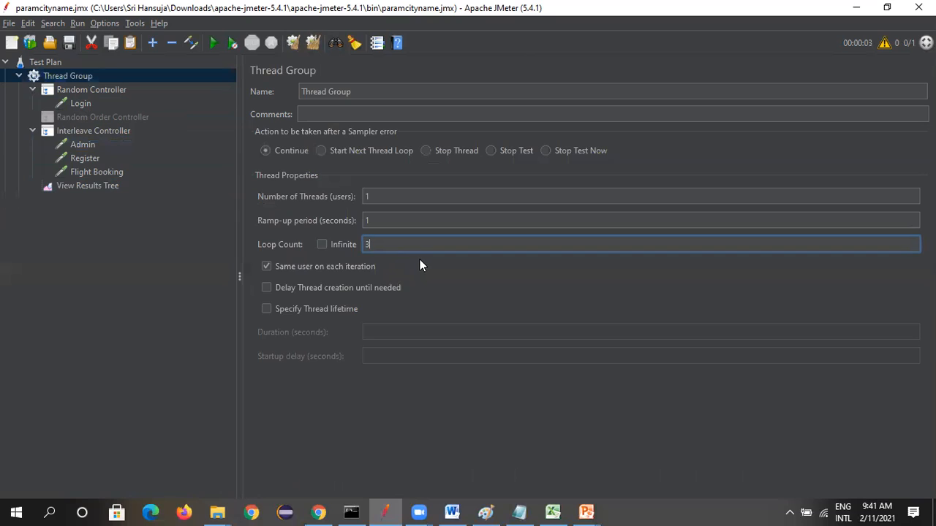
Run the test plan with three loops and check the order of the sampled requests in View Results Tree
{"action": "left_click", "coordinate": [134, 185]}
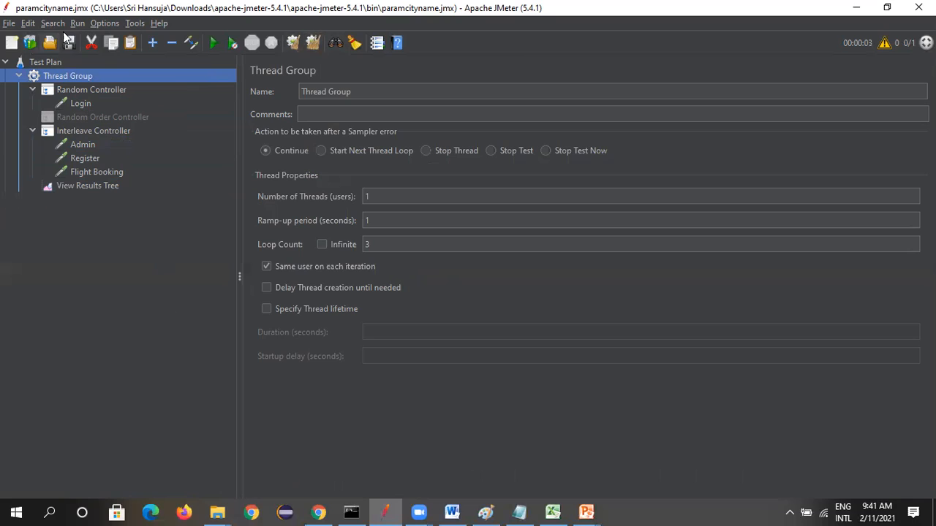
{"action": "left_click", "coordinate": [212, 44]}
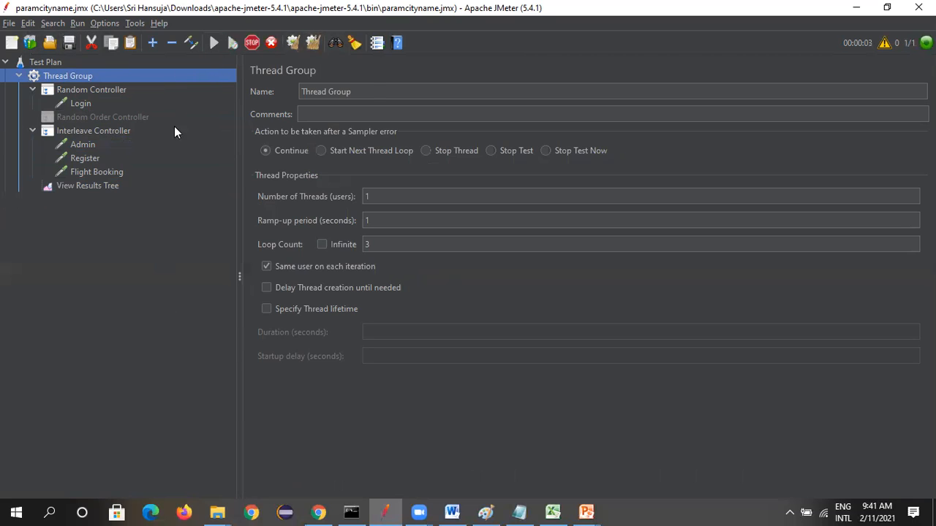
{"action": "left_click", "coordinate": [86, 187]}
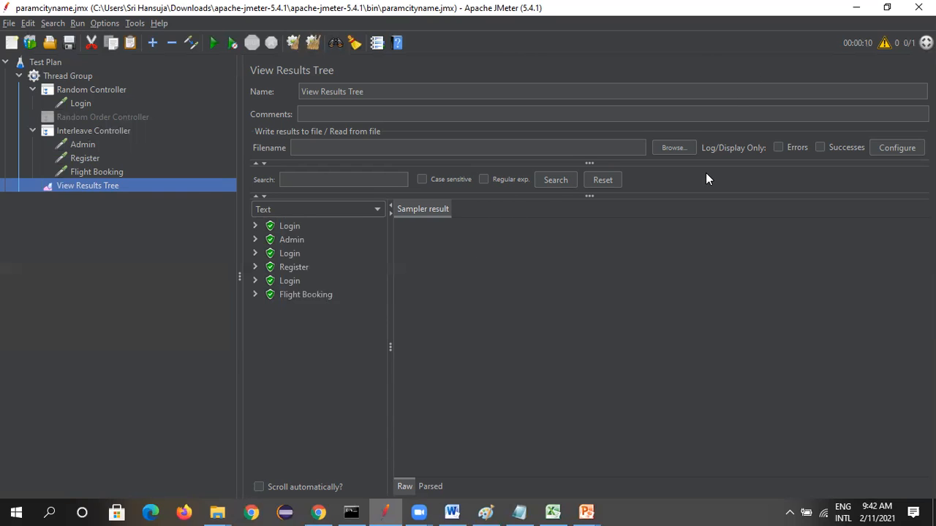
Switch to the PowerPoint slide show and go to the "Throughput Controller – Build a Distribution Load" slide
{"action": "key", "text": "alt+Tab"}
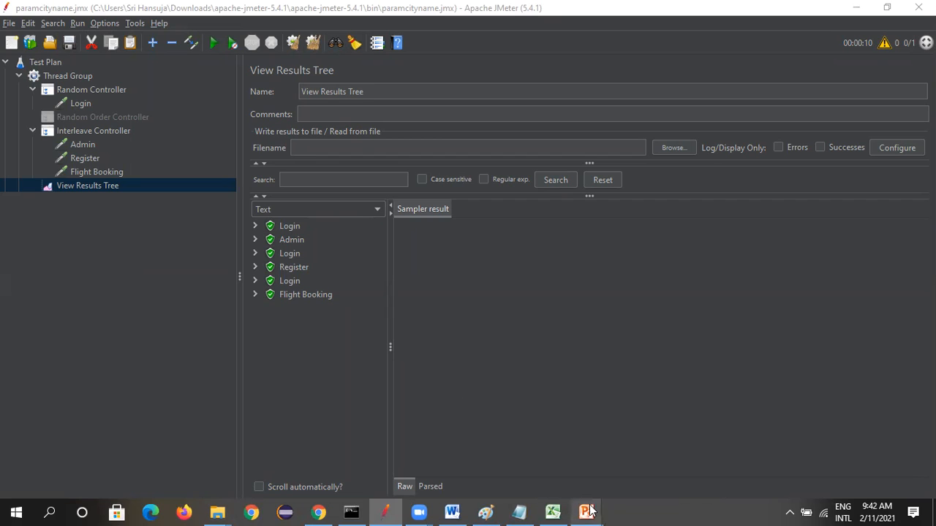
{"action": "mouse_move", "coordinate": [587, 511]}
{"action": "left_click", "coordinate": [643, 472]}
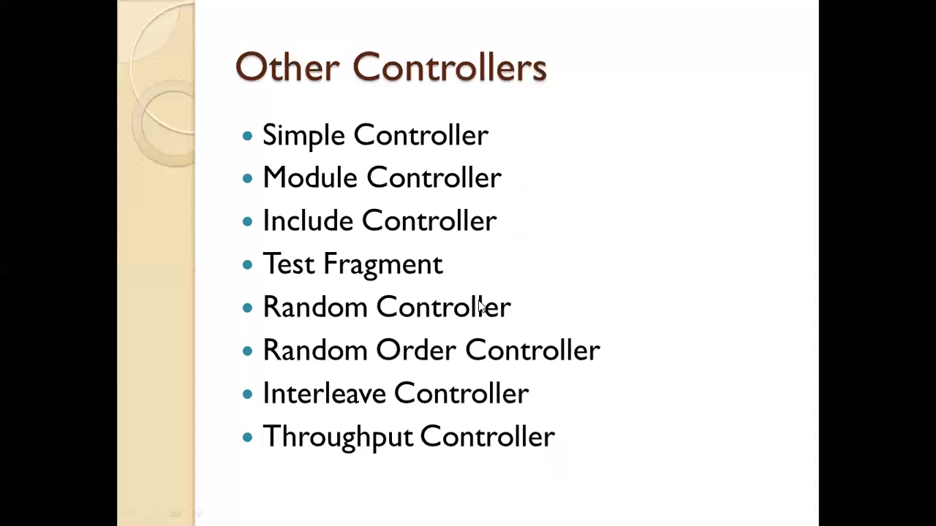
{"action": "left_click", "coordinate": [348, 444]}
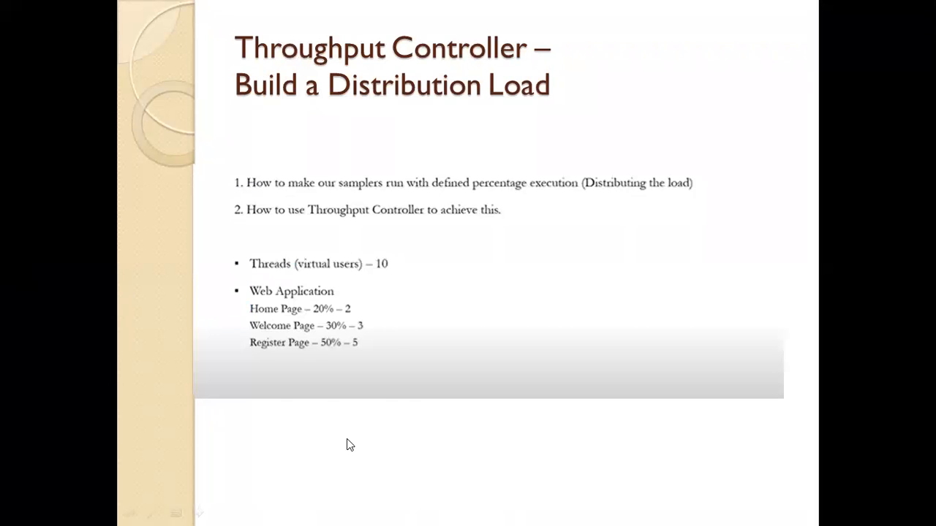
{"action": "key", "text": "Left"}
{"action": "key", "text": "Right"}
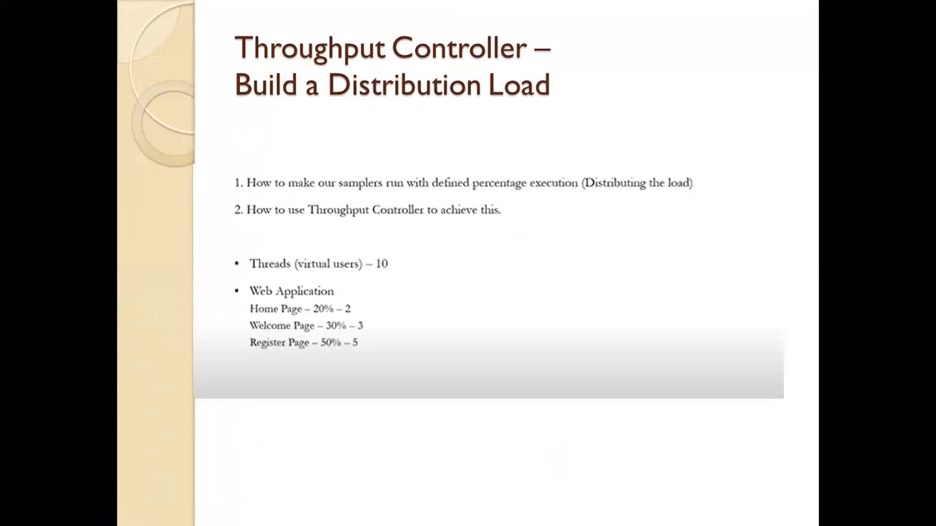
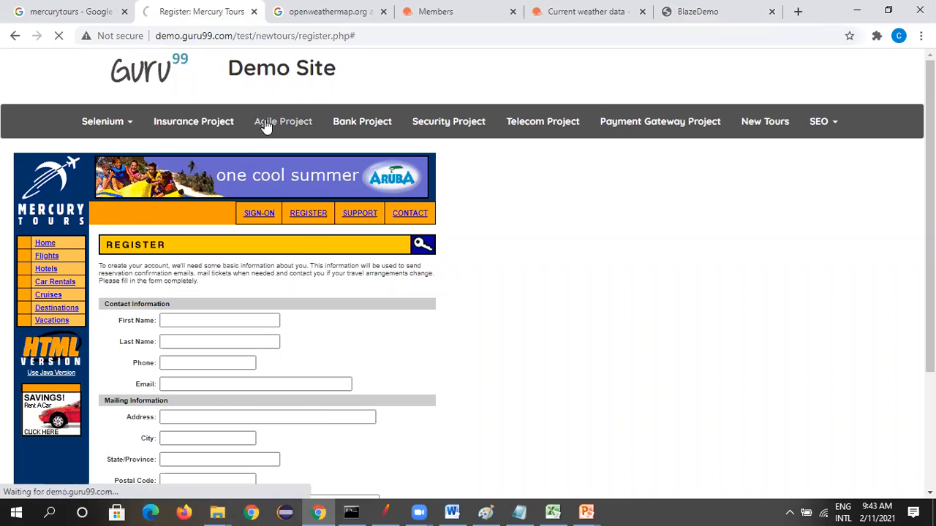
{"action": "left_click_drag", "start_coordinate": [359, 36], "coordinate": [155, 36]}
{"action": "key", "text": "ctrl+c"}
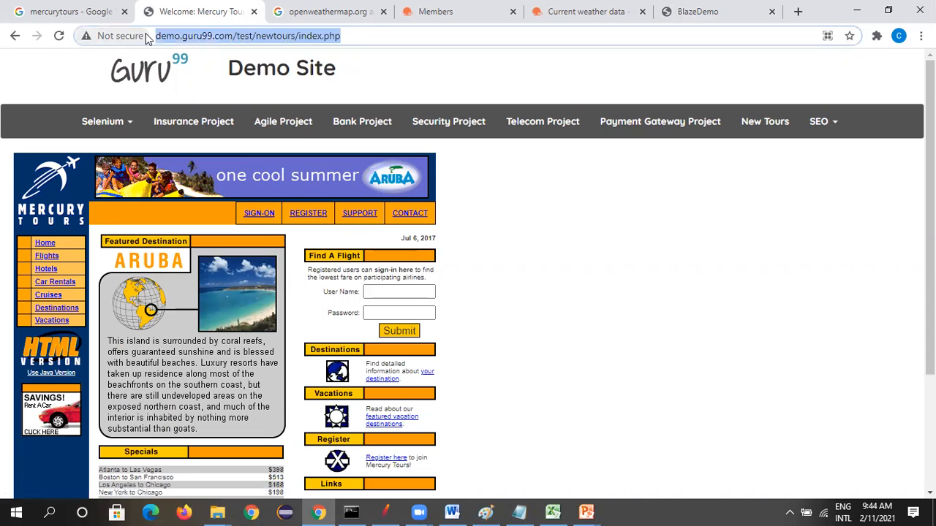
{"action": "key", "text": "alt+Tab"}
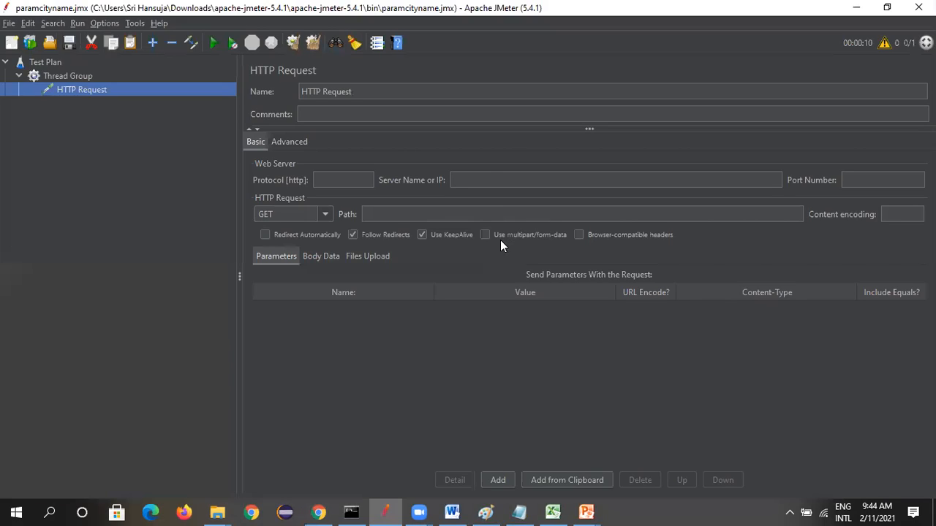
{"action": "left_click", "coordinate": [492, 179]}
{"action": "key", "text": "ctrl+v"}
{"action": "left_click_drag", "start_coordinate": [478, 180], "coordinate": [374, 180]}
{"action": "key", "text": "BackSpace"}
Move /test/newtours/index.php from the server name to the path and name the request Home
{"action": "left_click_drag", "start_coordinate": [640, 180], "coordinate": [521, 179]}
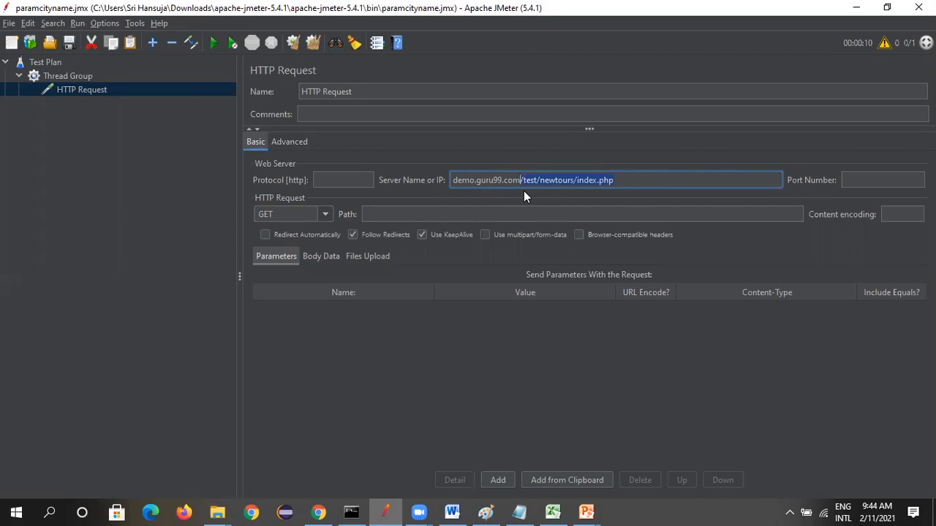
{"action": "key", "text": "ctrl+x"}
{"action": "left_click", "coordinate": [482, 211]}
{"action": "key", "text": "ctrl+v"}
{"action": "triple_click", "coordinate": [378, 99]}
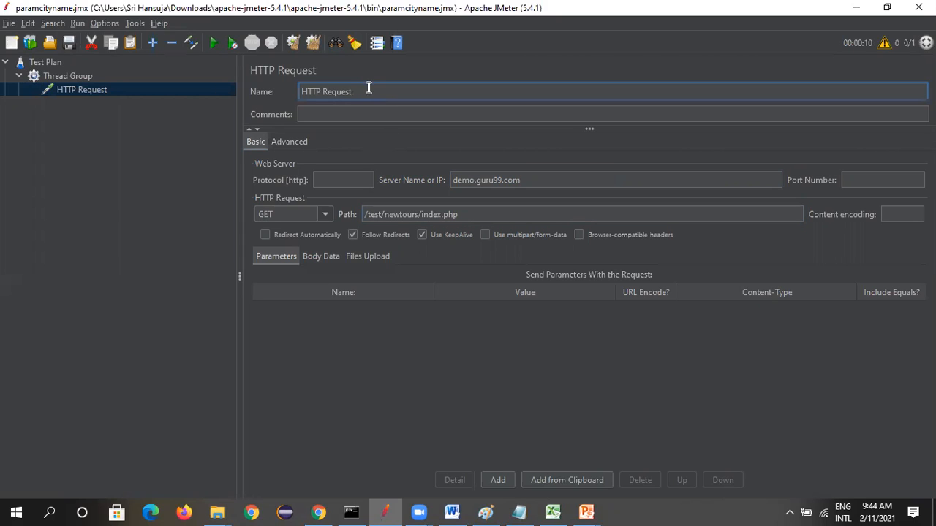
{"action": "type", "text": "Home"}
{"action": "left_click", "coordinate": [11, 217]}
Add a second HTTP Request sampler to the Thread Group
{"action": "left_click", "coordinate": [70, 75]}
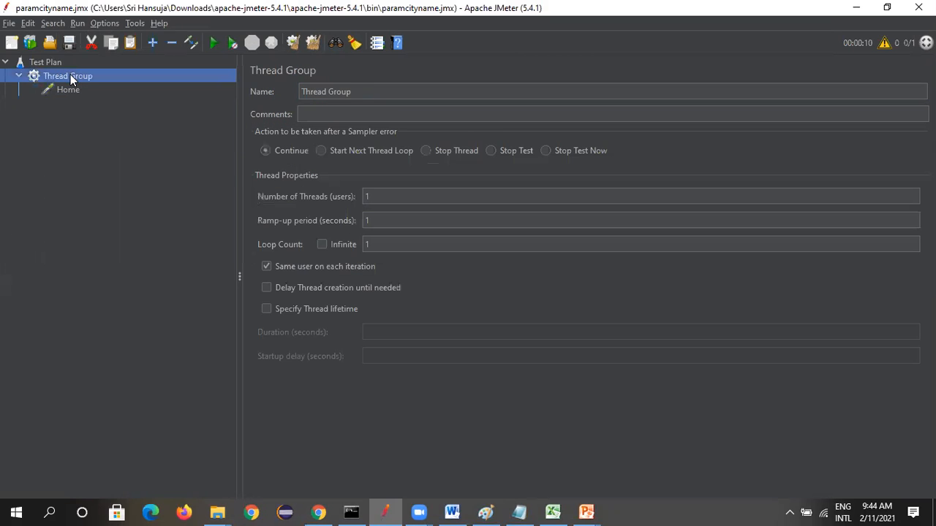
{"action": "right_click", "coordinate": [70, 75]}
{"action": "mouse_move", "coordinate": [146, 81]}
{"action": "mouse_move", "coordinate": [319, 80]}
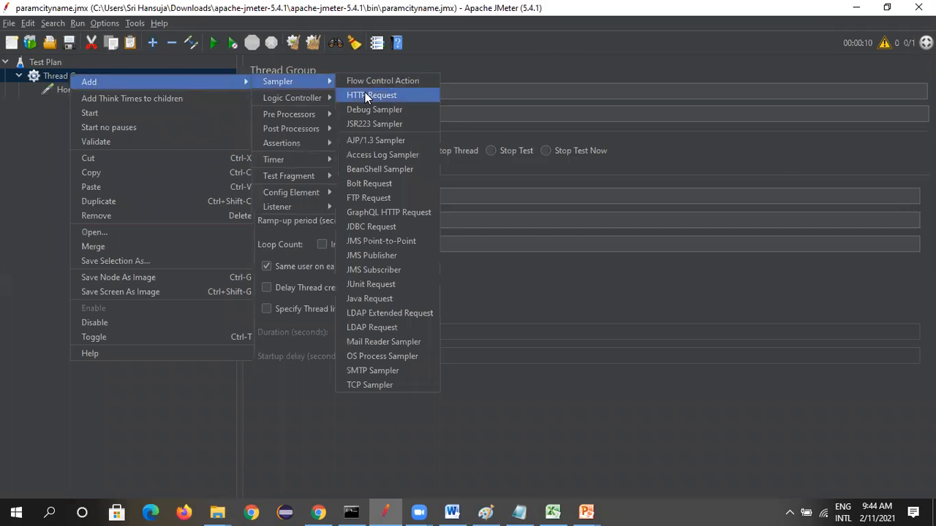
{"action": "left_click", "coordinate": [365, 94]}
Switch to Chrome, open the Mercury Tours sign-on page and select its address for copying
{"action": "key", "text": "alt+Tab"}
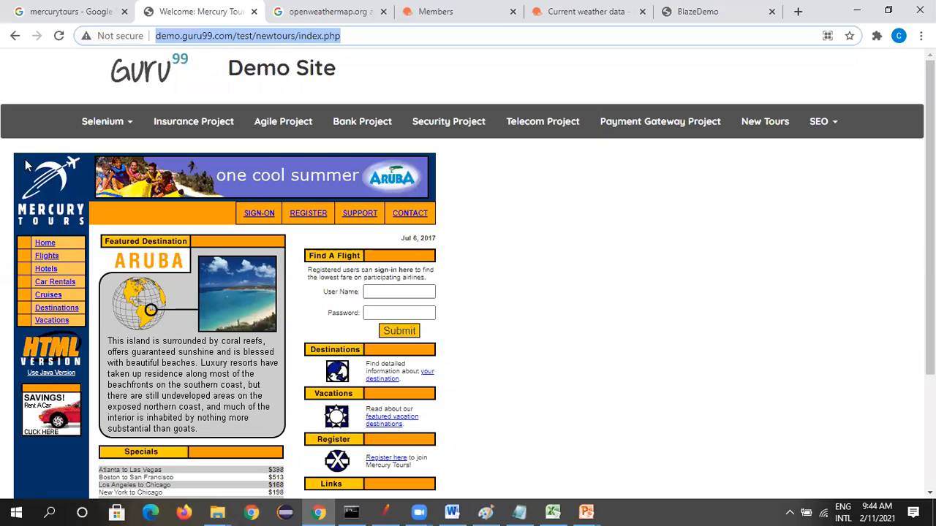
{"action": "left_click", "coordinate": [48, 259]}
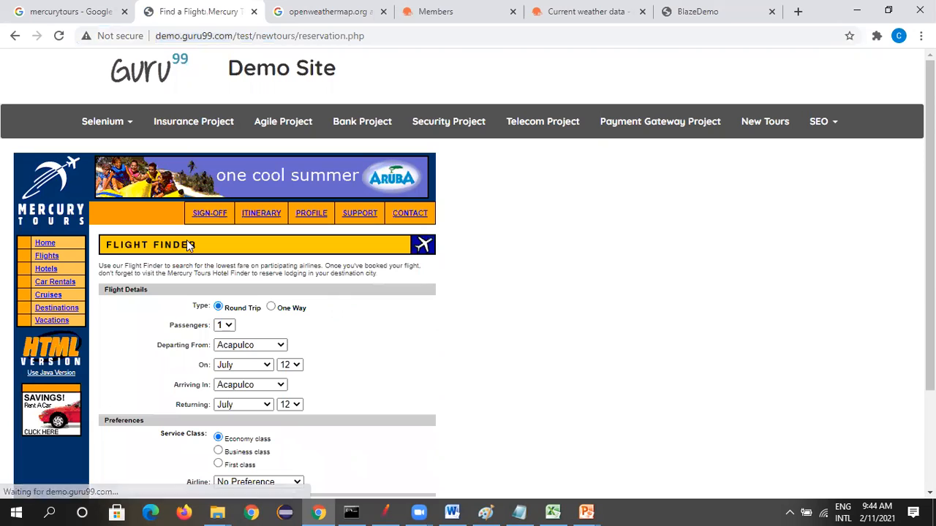
{"action": "left_click", "coordinate": [46, 245]}
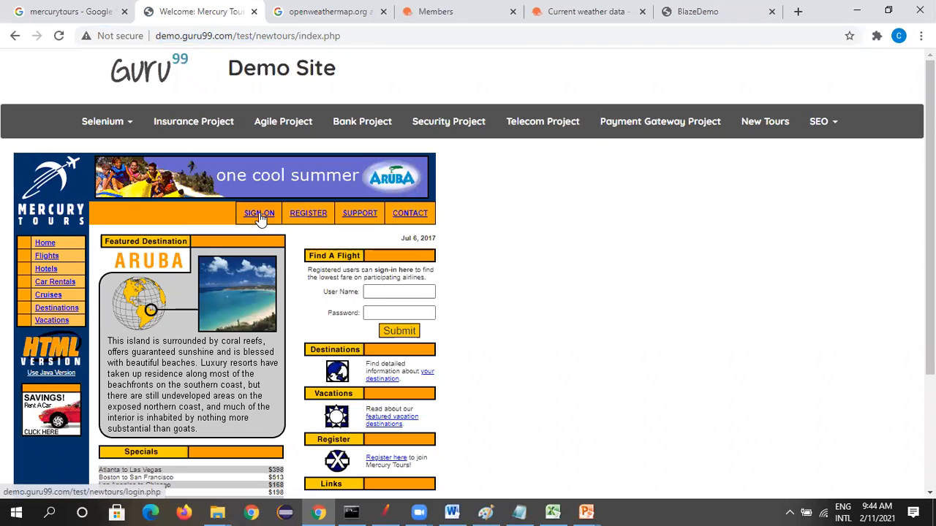
{"action": "left_click", "coordinate": [260, 215]}
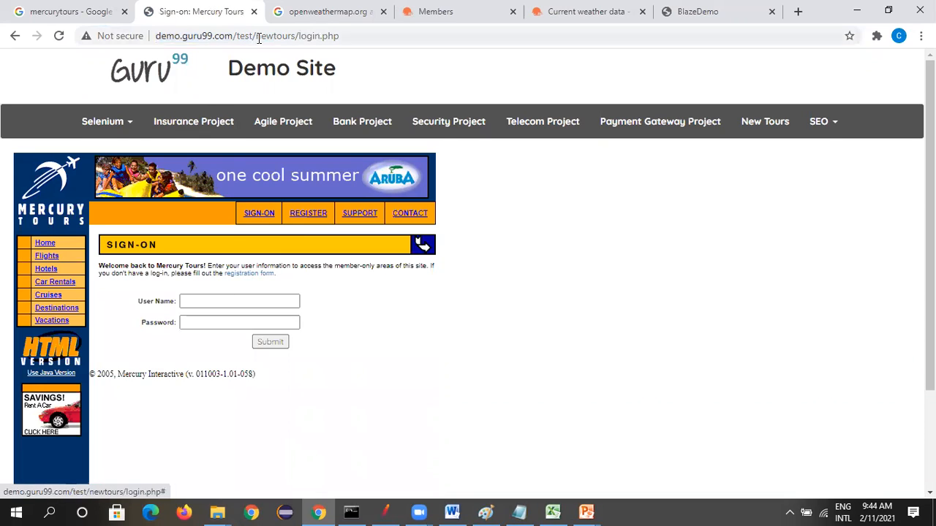
{"action": "left_click", "coordinate": [358, 36]}
{"action": "left_click_drag", "start_coordinate": [358, 36], "coordinate": [140, 38]}
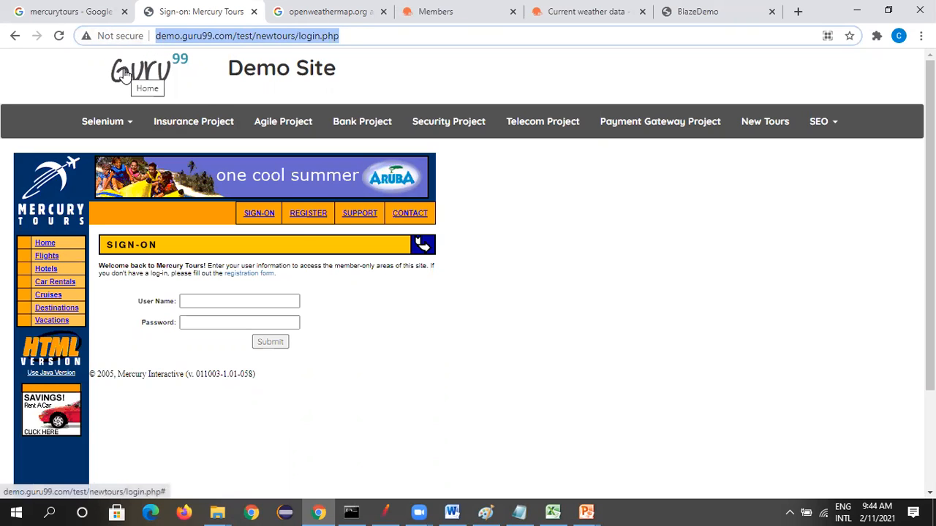
{"action": "key", "text": "alt+Tab"}
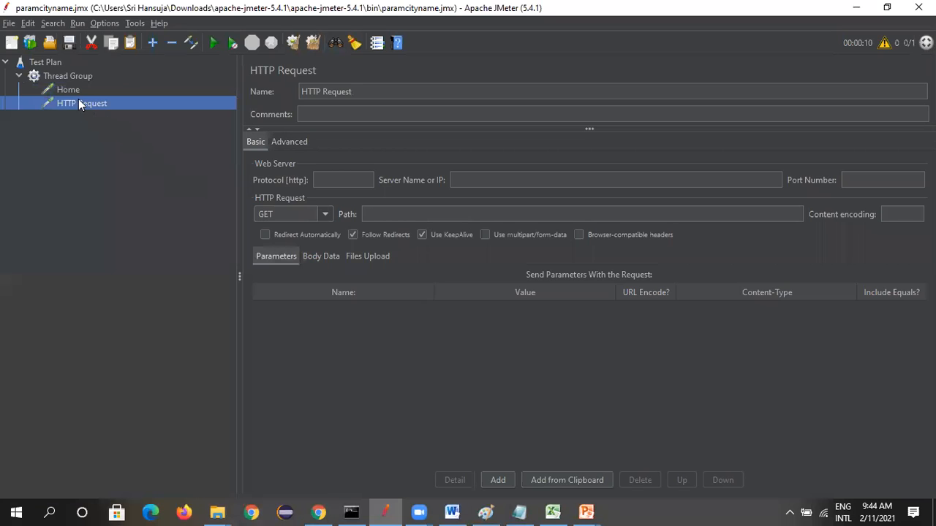
{"action": "left_click", "coordinate": [476, 181]}
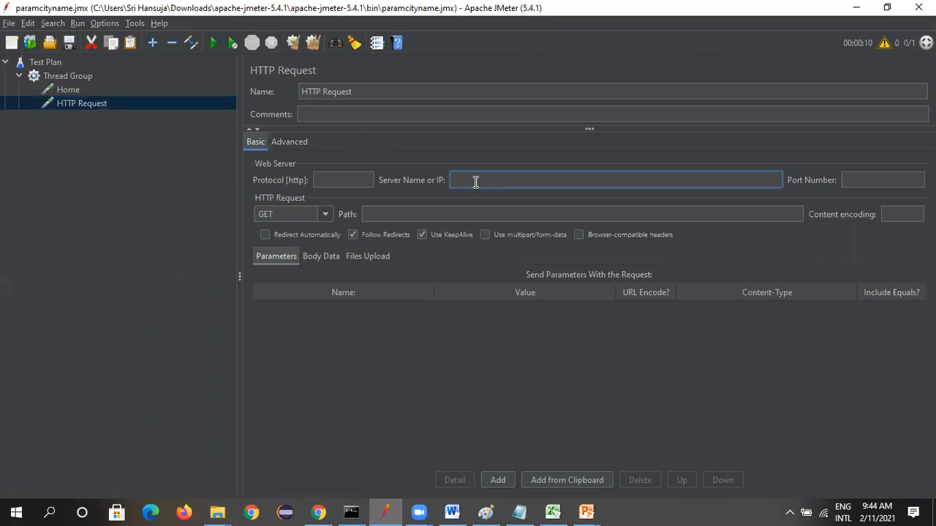
{"action": "key", "text": "ctrl+v"}
{"action": "left_click_drag", "start_coordinate": [548, 182], "coordinate": [665, 179]}
{"action": "key", "text": "ctrl+x"}
{"action": "left_click", "coordinate": [468, 214]}
{"action": "key", "text": "ctrl+v"}
{"action": "left_click_drag", "start_coordinate": [373, 93], "coordinate": [233, 88]}
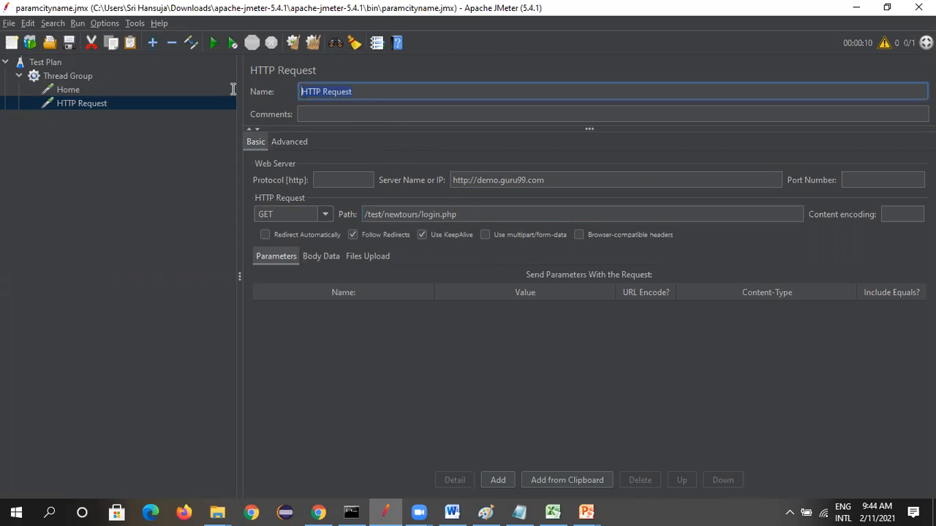
{"action": "type", "text": "Login"}
{"action": "left_click", "coordinate": [147, 207]}
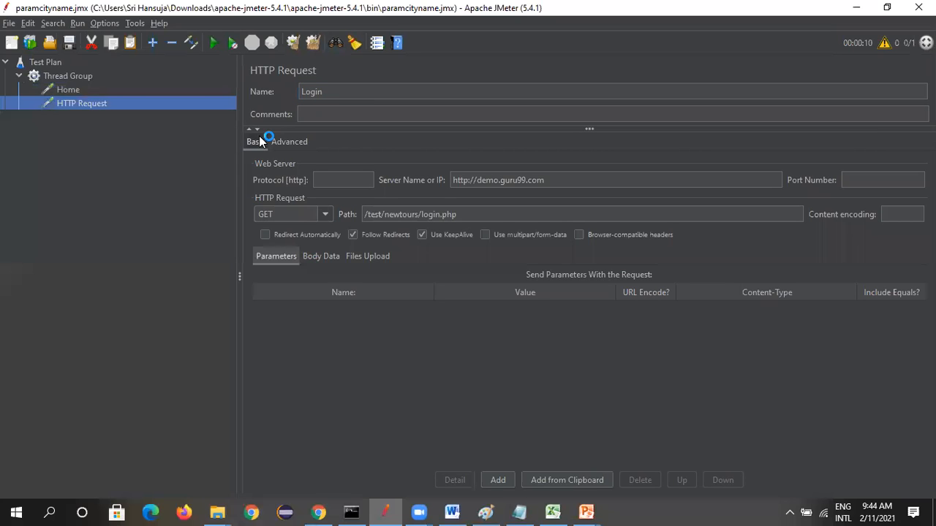
Switch back to Chrome, open the Mercury Tours Support page and select its address for copying
{"action": "key", "text": "alt+Tab"}
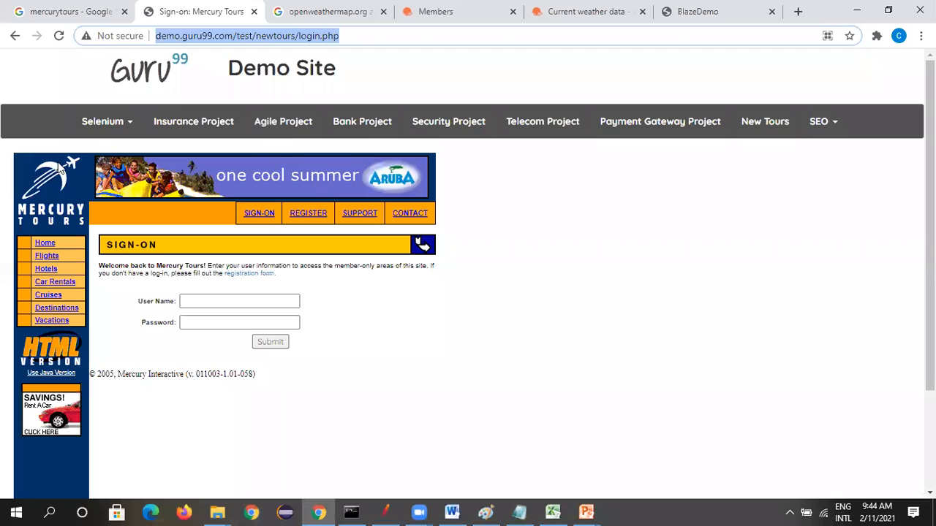
{"action": "left_click", "coordinate": [45, 244]}
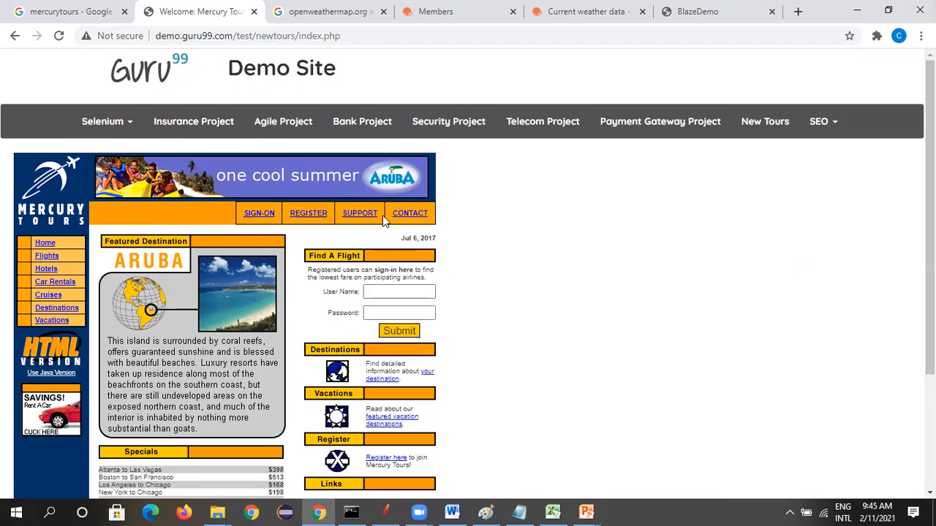
{"action": "left_click", "coordinate": [307, 213]}
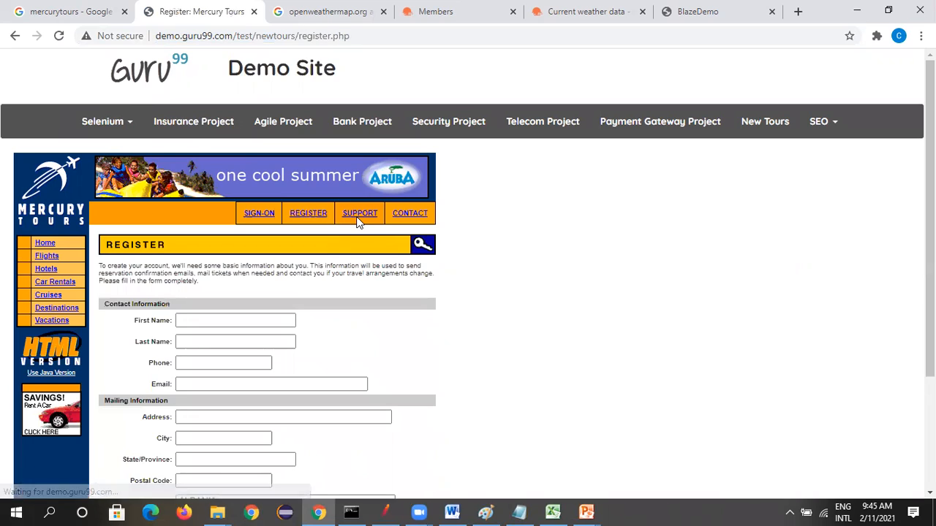
{"action": "left_click", "coordinate": [359, 216]}
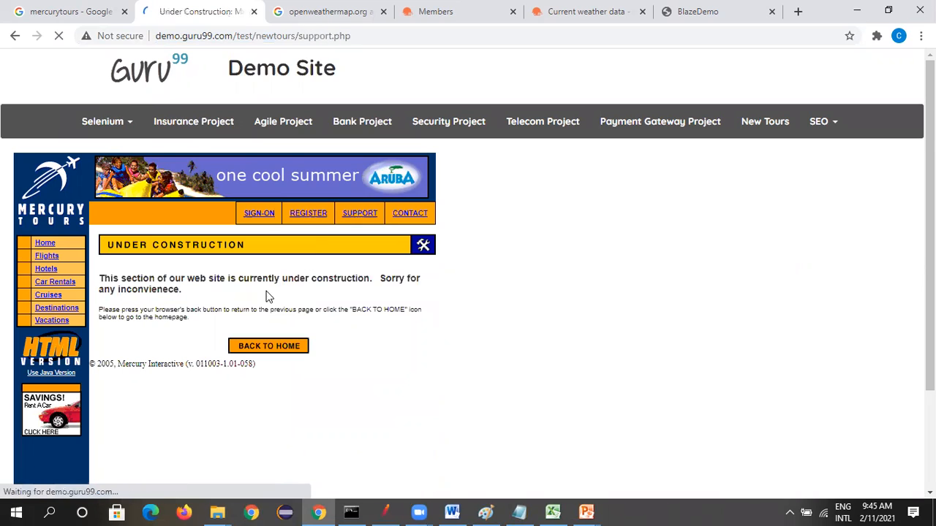
{"action": "left_click", "coordinate": [359, 36]}
{"action": "left_click_drag", "start_coordinate": [355, 35], "coordinate": [233, 36]}
{"action": "left_click_drag", "start_coordinate": [327, 27], "coordinate": [145, 21]}
Return to JMeter and add a third HTTP Request sampler to the Thread Group
{"action": "key", "text": "alt+Tab"}
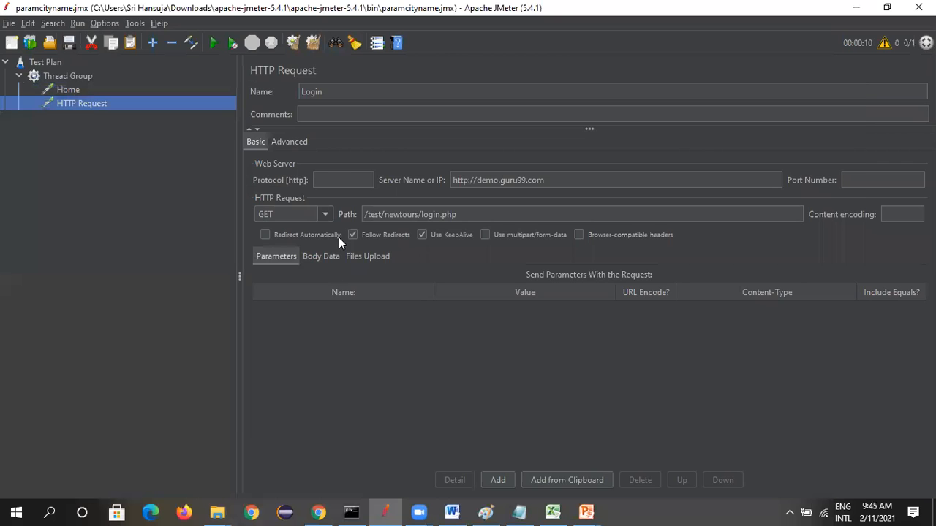
{"action": "left_click", "coordinate": [81, 74]}
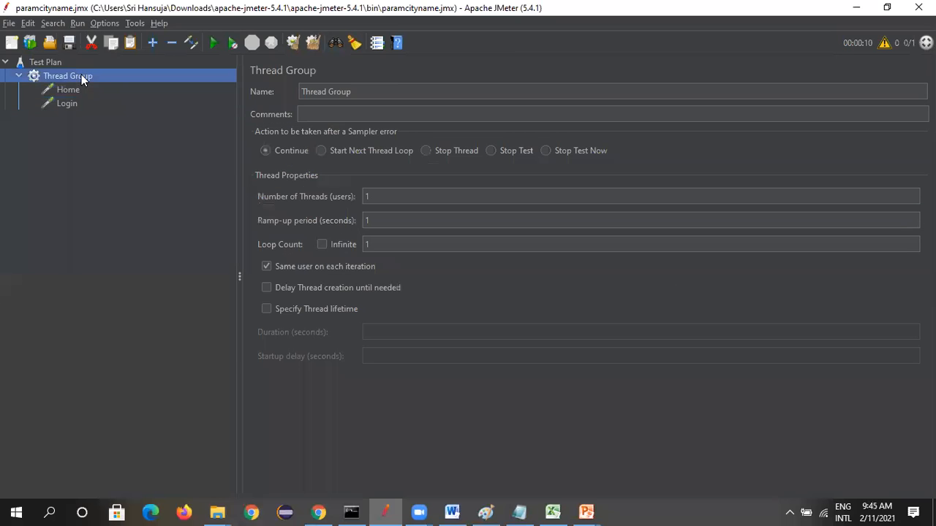
{"action": "right_click", "coordinate": [81, 74]}
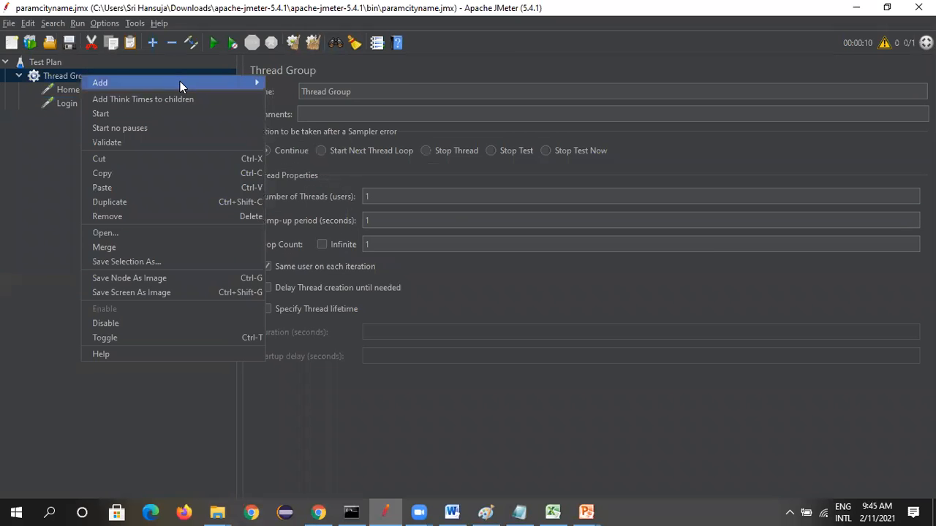
{"action": "mouse_move", "coordinate": [180, 81]}
{"action": "mouse_move", "coordinate": [313, 84]}
{"action": "left_click", "coordinate": [392, 95]}
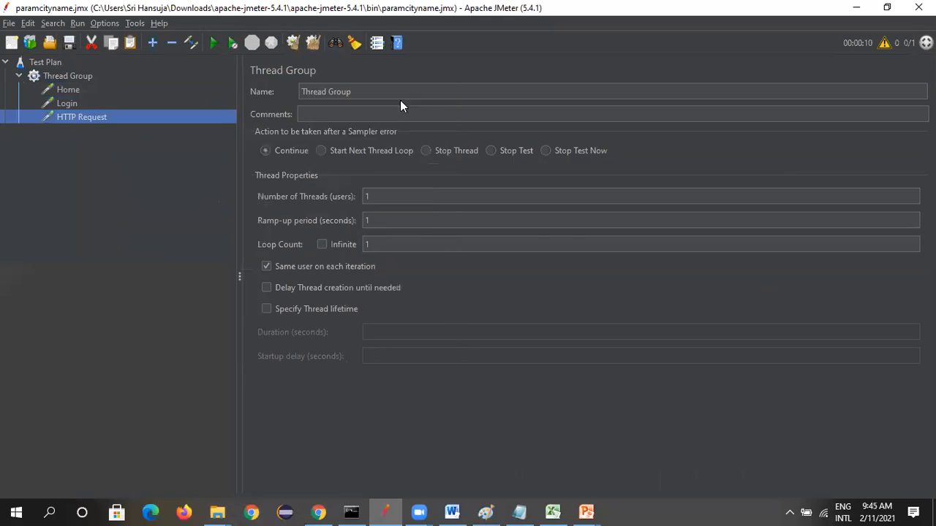
Paste the Support page address as the server name and move /test/newtours/support.php into the path
{"action": "left_click", "coordinate": [466, 175]}
{"action": "key", "text": "ctrl+v"}
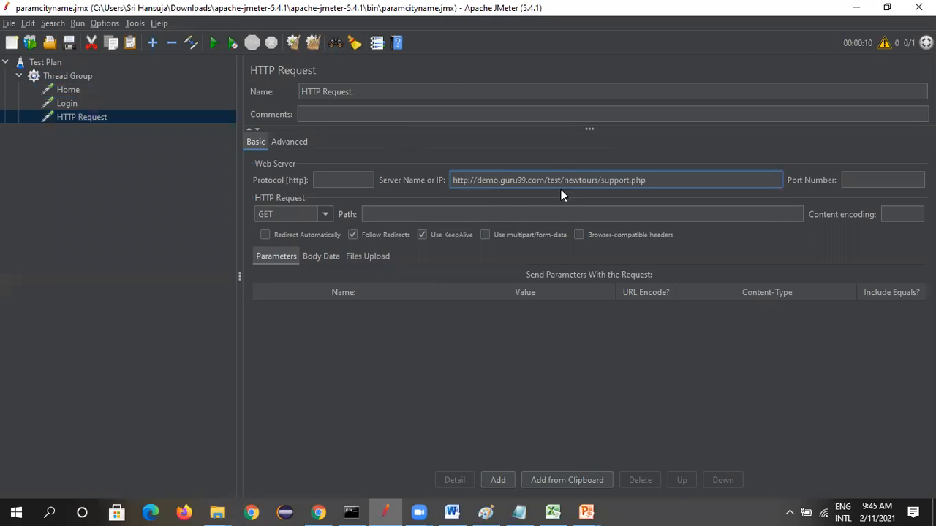
{"action": "left_click_drag", "start_coordinate": [547, 179], "coordinate": [719, 187]}
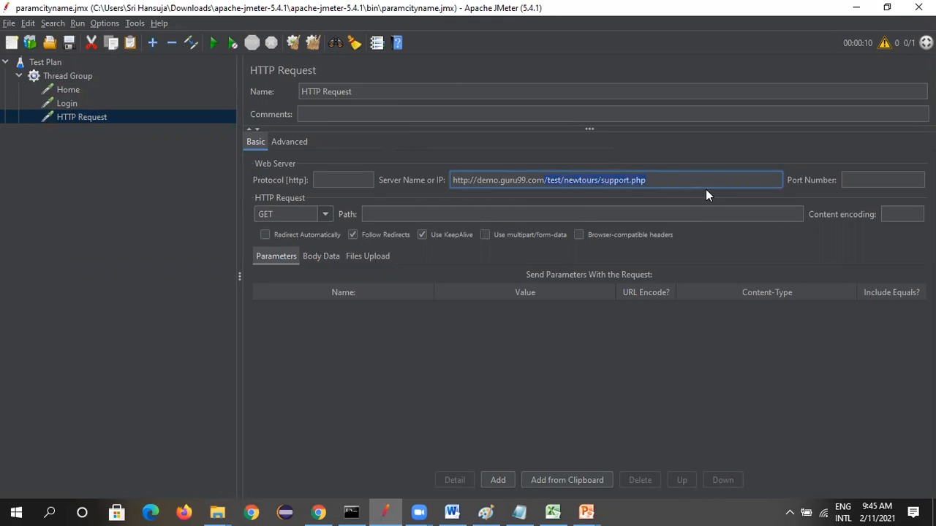
{"action": "key", "text": "ctrl+x"}
{"action": "left_click", "coordinate": [403, 214]}
{"action": "key", "text": "ctrl+v"}
{"action": "left_click", "coordinate": [478, 180]}
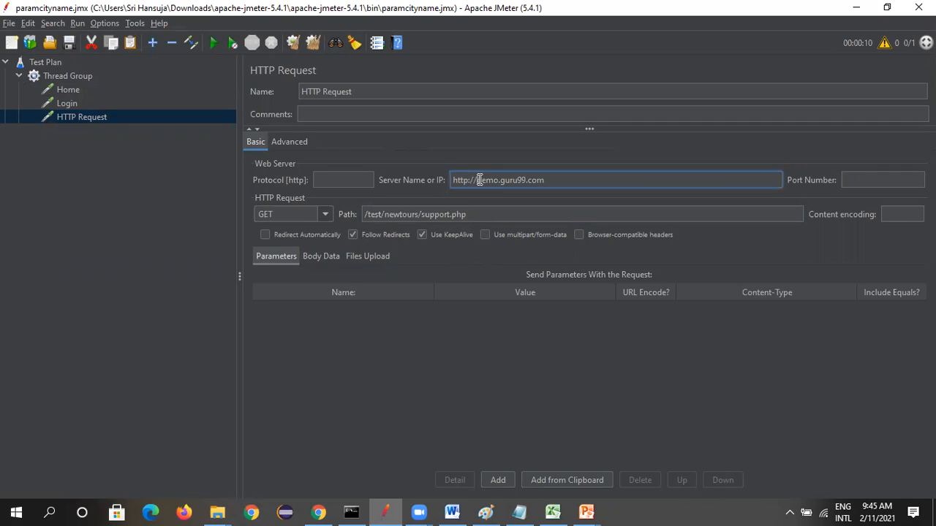
{"action": "key", "text": "BackSpace"}
{"action": "key", "text": "ctrl+z"}
{"action": "left_click_drag", "start_coordinate": [477, 180], "coordinate": [361, 178]}
{"action": "key", "text": "BackSpace"}
{"action": "left_click", "coordinate": [285, 371]}
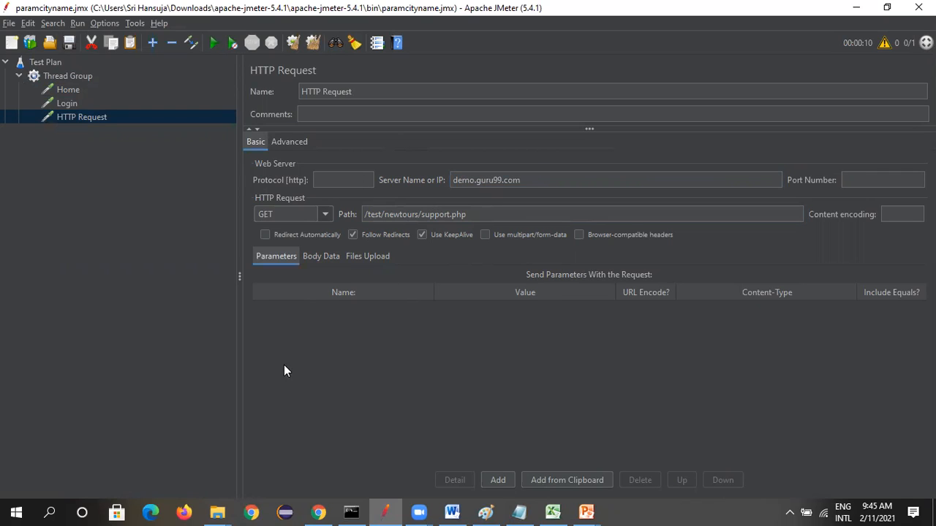
{"action": "left_click_drag", "start_coordinate": [371, 91], "coordinate": [249, 89]}
{"action": "type", "text": "Support"}
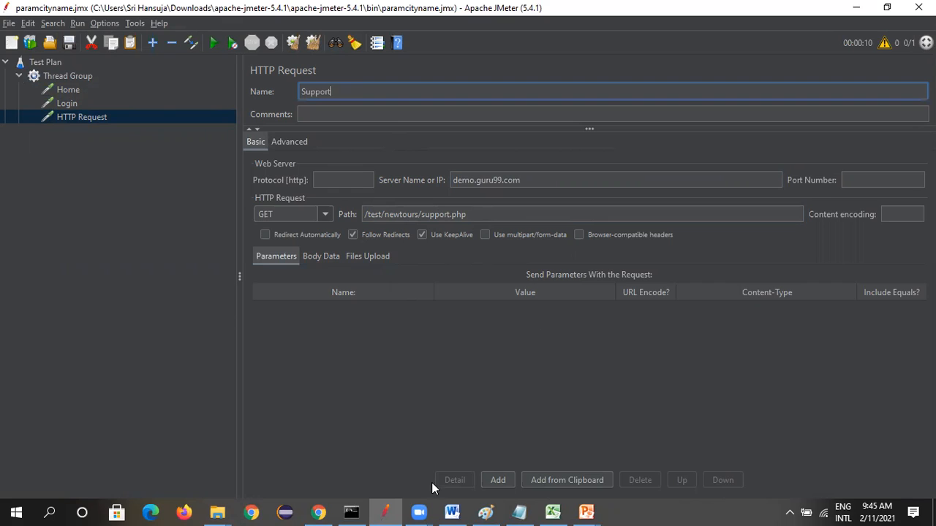
{"action": "left_click", "coordinate": [150, 229]}
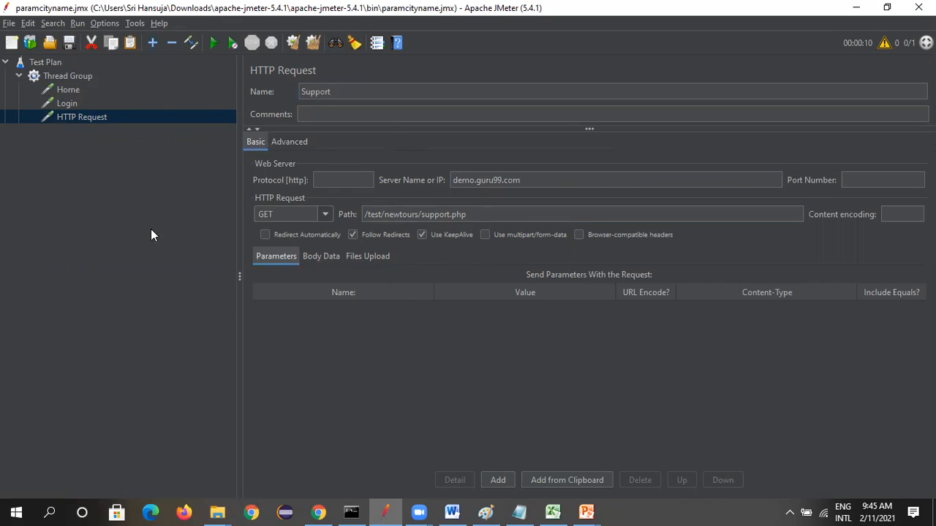
Add a View Results Tree listener and an Aggregate Report listener to the Thread Group
{"action": "right_click", "coordinate": [67, 77]}
{"action": "mouse_move", "coordinate": [86, 85]}
{"action": "mouse_move", "coordinate": [281, 209]}
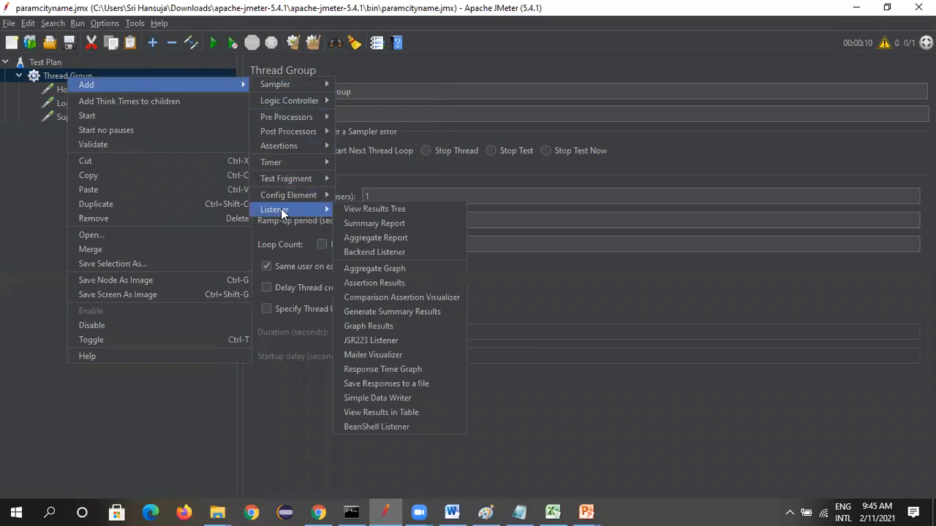
{"action": "left_click", "coordinate": [348, 212]}
{"action": "right_click", "coordinate": [81, 73]}
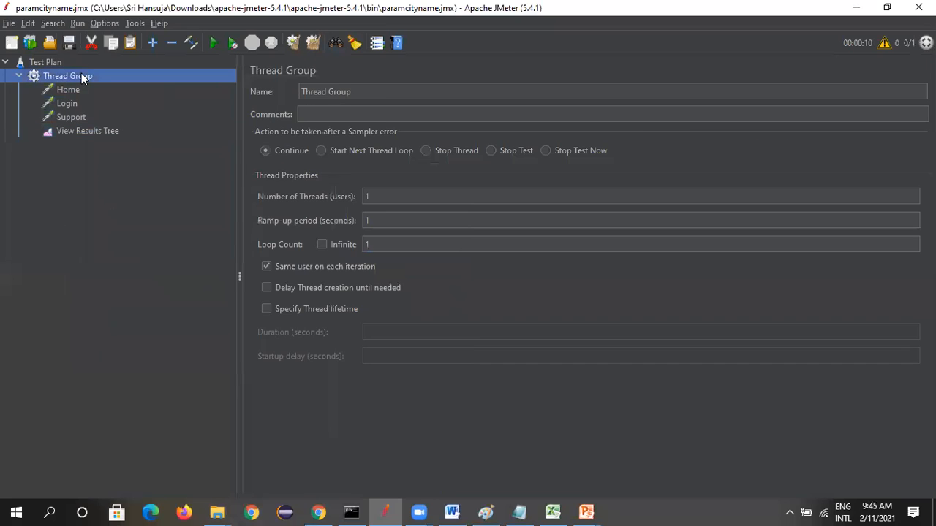
{"action": "mouse_move", "coordinate": [208, 82]}
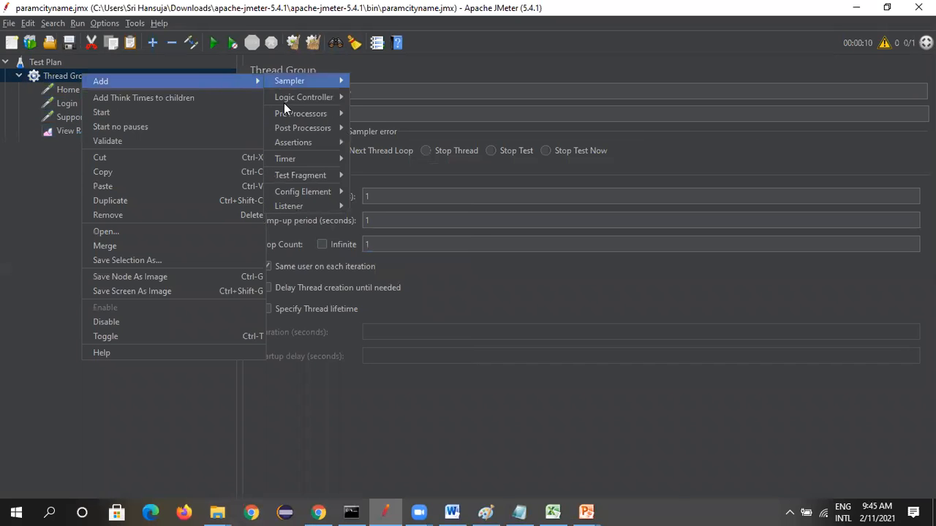
{"action": "mouse_move", "coordinate": [298, 201]}
{"action": "left_click", "coordinate": [377, 232]}
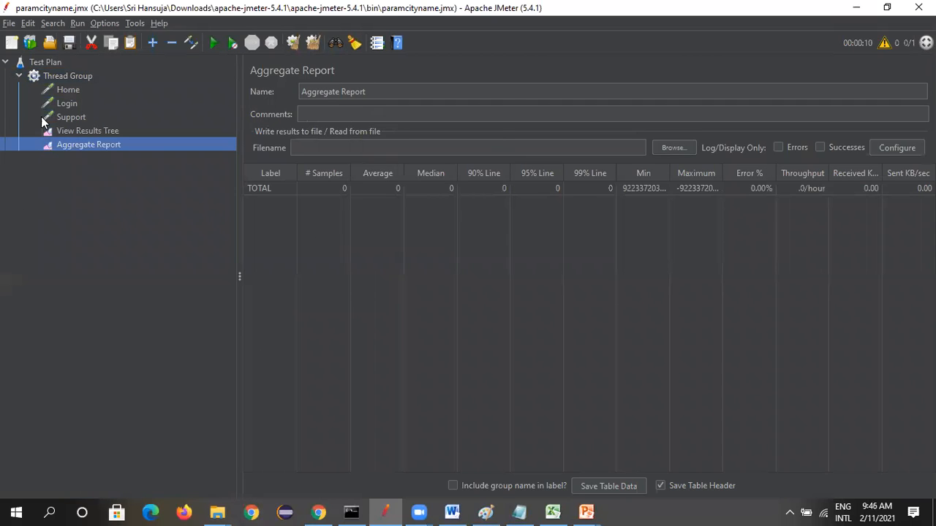
Review the server name and path of the Home, Login and Support requests
{"action": "left_click", "coordinate": [66, 90]}
{"action": "left_click", "coordinate": [66, 103]}
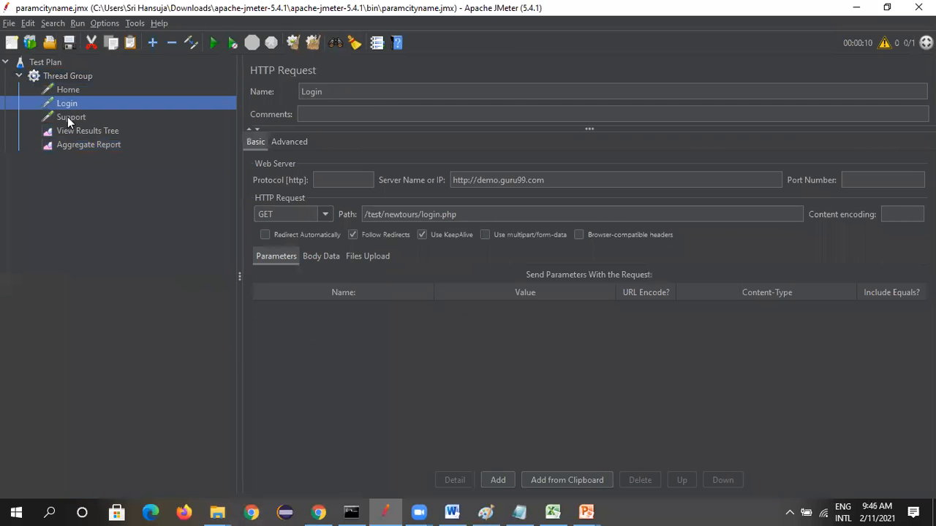
{"action": "left_click", "coordinate": [68, 117]}
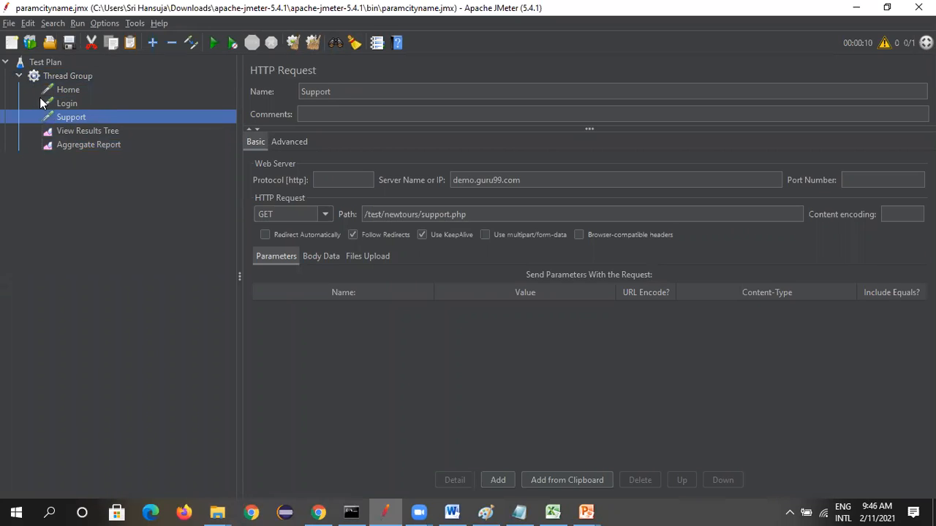
Open the Tutorialspoint online whiteboard in a new Chrome tab and handwrite "10 VU" followed by a connecting line
{"action": "left_click", "coordinate": [318, 512]}
{"action": "left_click", "coordinate": [798, 11]}
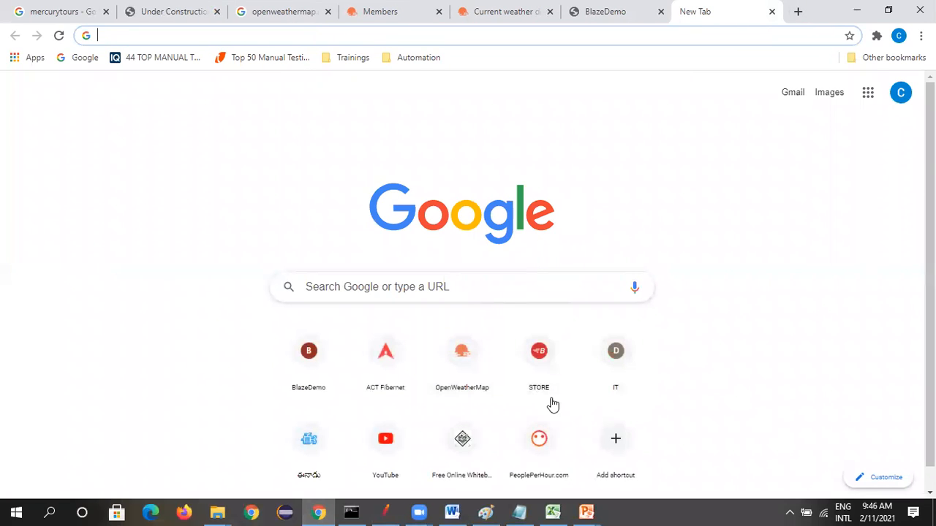
{"action": "left_click", "coordinate": [463, 452]}
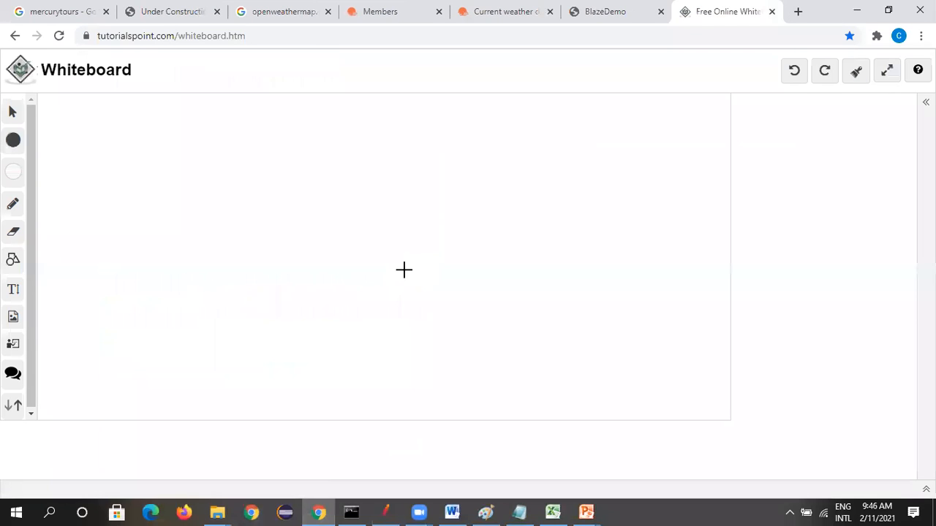
{"action": "left_click_drag", "start_coordinate": [210, 161], "coordinate": [230, 207]}
{"action": "mouse_move", "coordinate": [251, 168]}
{"action": "left_mouse_down"}
{"action": "mouse_move", "coordinate": [329, 177]}
{"action": "mouse_move", "coordinate": [356, 159]}
{"action": "mouse_move", "coordinate": [502, 150]}
{"action": "left_mouse_up"}
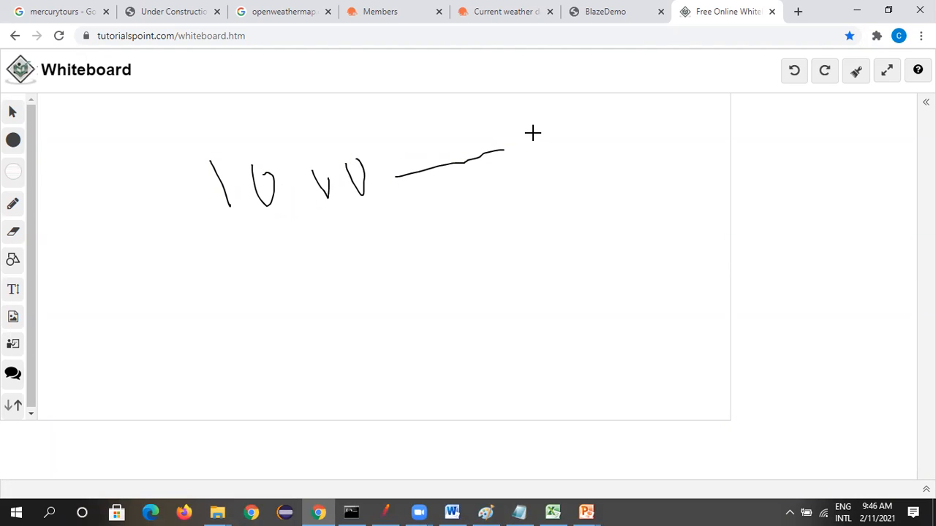
Handwrite the load split on the whiteboard as H 2, L 3 and S 5, adding a small stroke beside each number
{"action": "key", "text": "alt+Tab"}
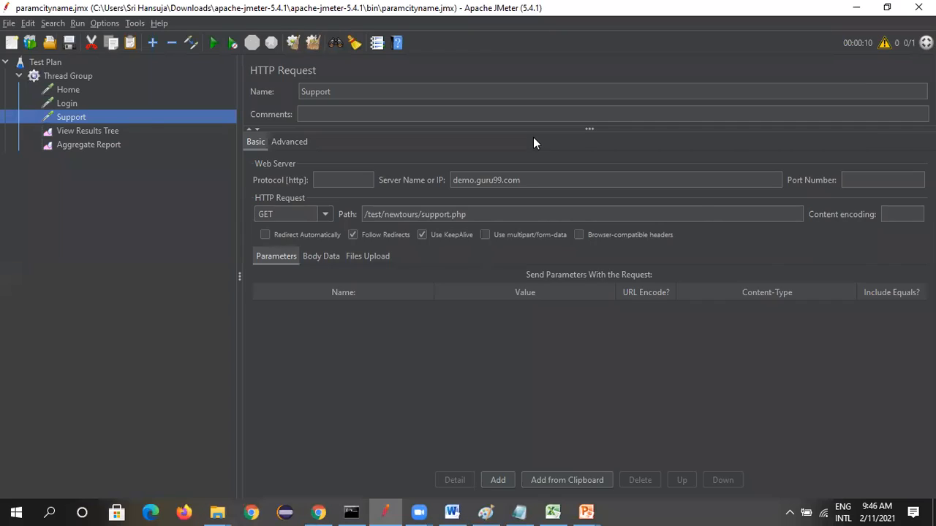
{"action": "key", "text": "alt+Tab"}
{"action": "mouse_move", "coordinate": [559, 135]}
{"action": "left_mouse_down"}
{"action": "mouse_move", "coordinate": [571, 180]}
{"action": "mouse_move", "coordinate": [585, 150]}
{"action": "mouse_move", "coordinate": [653, 171]}
{"action": "mouse_move", "coordinate": [668, 165]}
{"action": "left_mouse_up"}
{"action": "left_click_drag", "start_coordinate": [608, 166], "coordinate": [665, 152]}
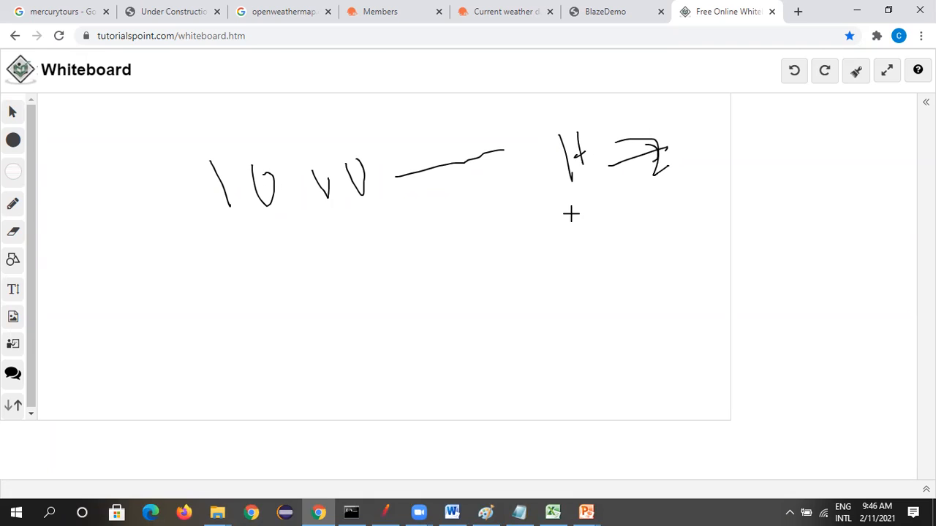
{"action": "mouse_move", "coordinate": [565, 213]}
{"action": "left_mouse_down"}
{"action": "mouse_move", "coordinate": [571, 261]}
{"action": "mouse_move", "coordinate": [637, 221]}
{"action": "mouse_move", "coordinate": [660, 229]}
{"action": "left_mouse_up"}
{"action": "left_click_drag", "start_coordinate": [595, 288], "coordinate": [591, 324]}
{"action": "mouse_move", "coordinate": [642, 306]}
{"action": "left_mouse_down"}
{"action": "mouse_move", "coordinate": [667, 291]}
{"action": "mouse_move", "coordinate": [683, 317]}
{"action": "mouse_move", "coordinate": [697, 266]}
{"action": "left_mouse_up"}
{"action": "left_click_drag", "start_coordinate": [697, 147], "coordinate": [712, 127]}
{"action": "left_click_drag", "start_coordinate": [691, 207], "coordinate": [701, 194]}
{"action": "left_click_drag", "start_coordinate": [703, 278], "coordinate": [717, 250]}
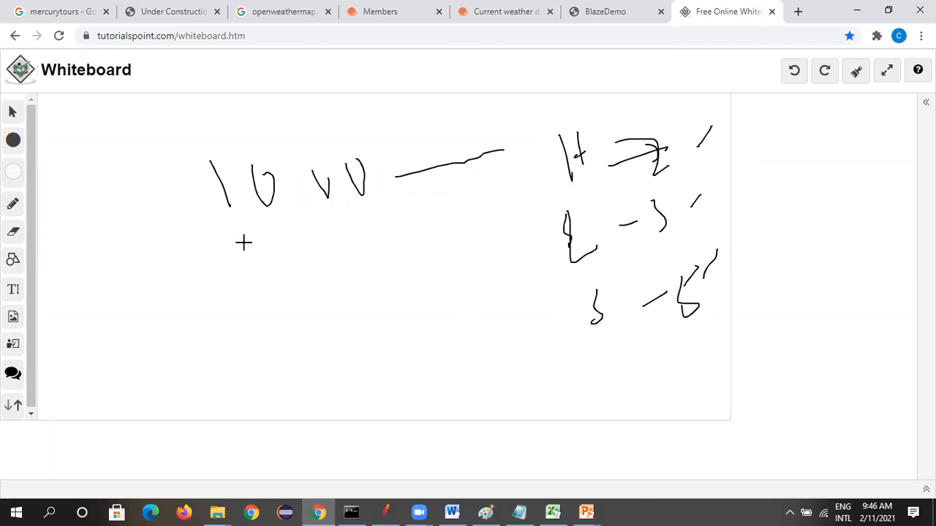
Switch back to JMeter, add a Throughput Controller to the Thread Group and move it directly below the Support request
{"action": "key", "text": "alt+Tab"}
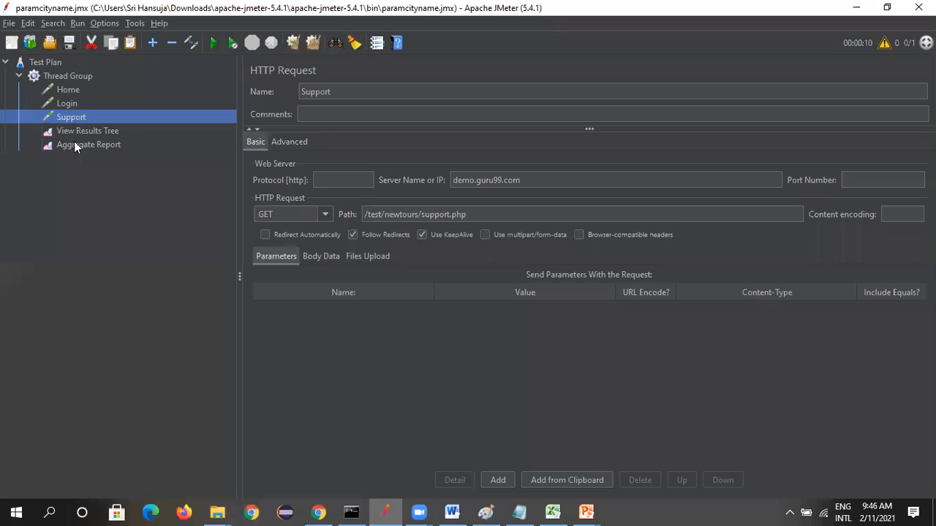
{"action": "left_click", "coordinate": [68, 76]}
{"action": "right_click", "coordinate": [68, 76]}
{"action": "mouse_move", "coordinate": [173, 78]}
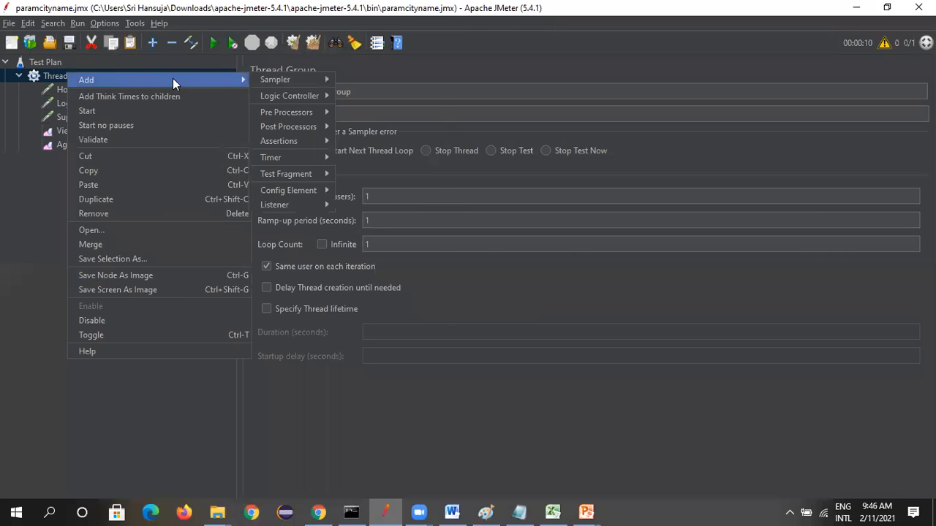
{"action": "mouse_move", "coordinate": [285, 100]}
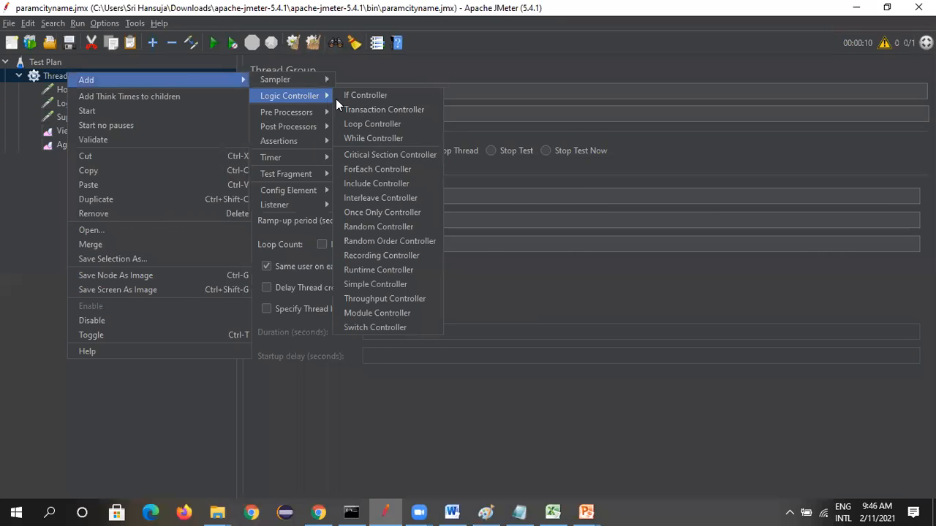
{"action": "left_click", "coordinate": [391, 300]}
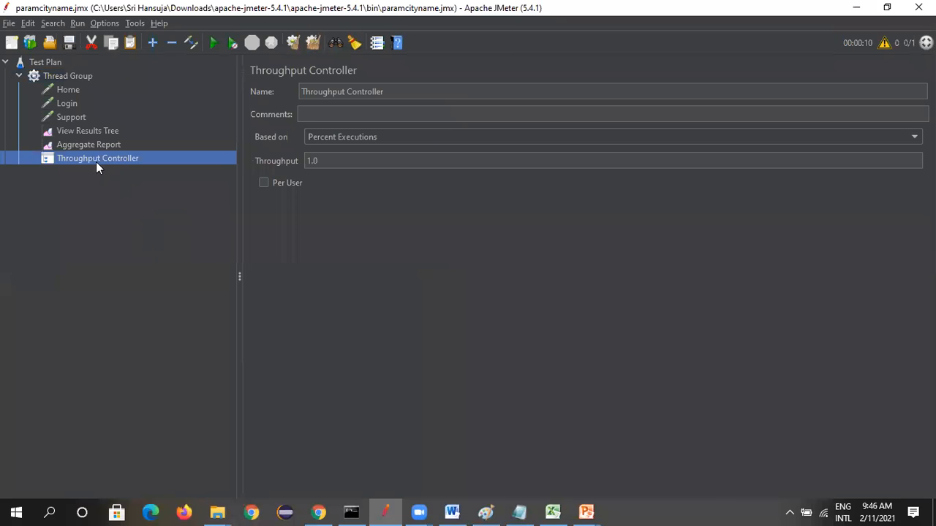
{"action": "left_click_drag", "start_coordinate": [94, 158], "coordinate": [84, 121]}
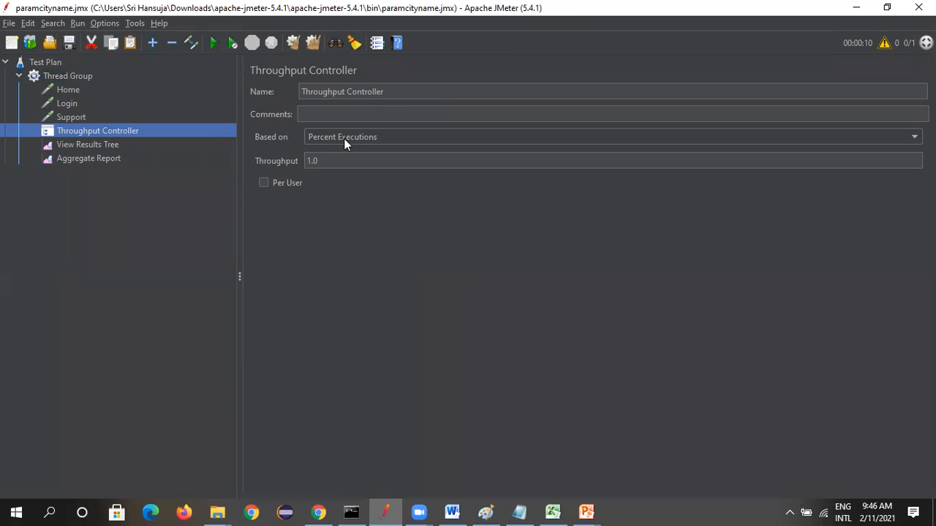
Try basing the Throughput Controller on Total Executions
{"action": "left_click", "coordinate": [838, 138]}
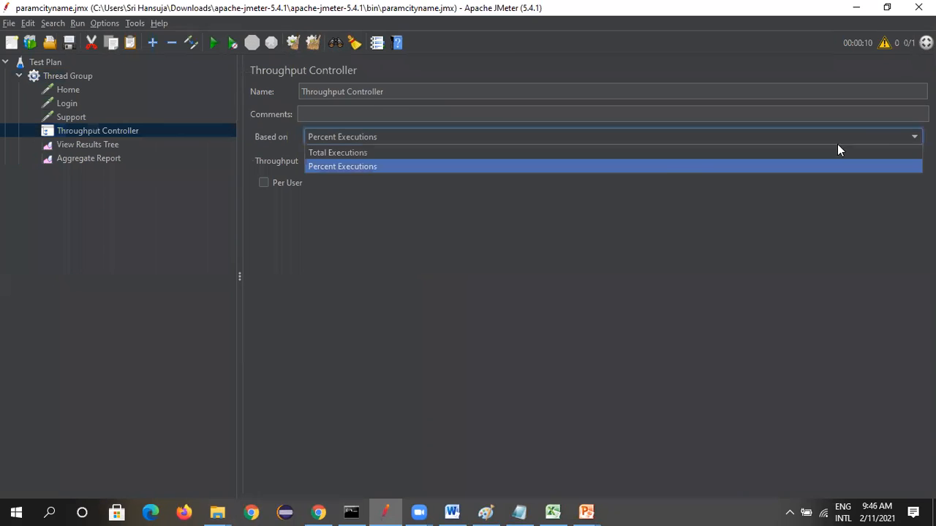
{"action": "left_click", "coordinate": [366, 152]}
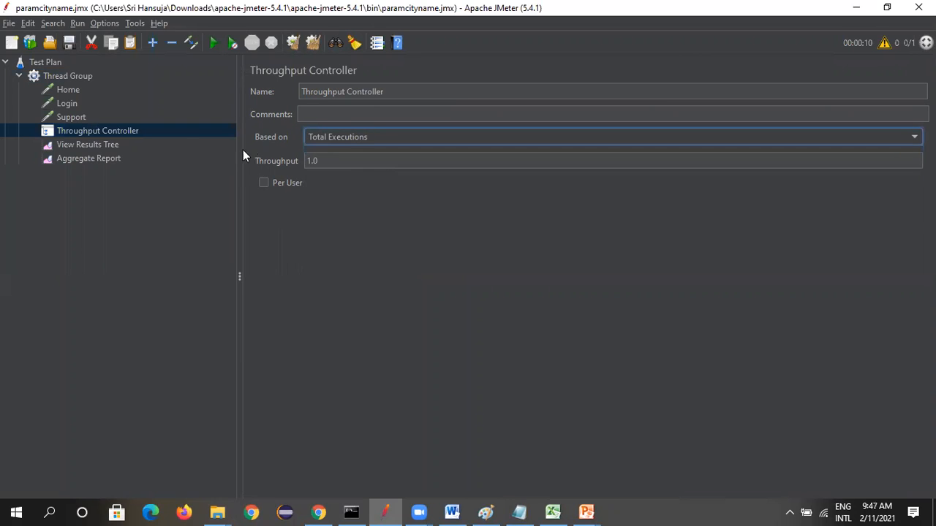
Set the Thread Group's number of threads (users) to 10
{"action": "left_click", "coordinate": [56, 80]}
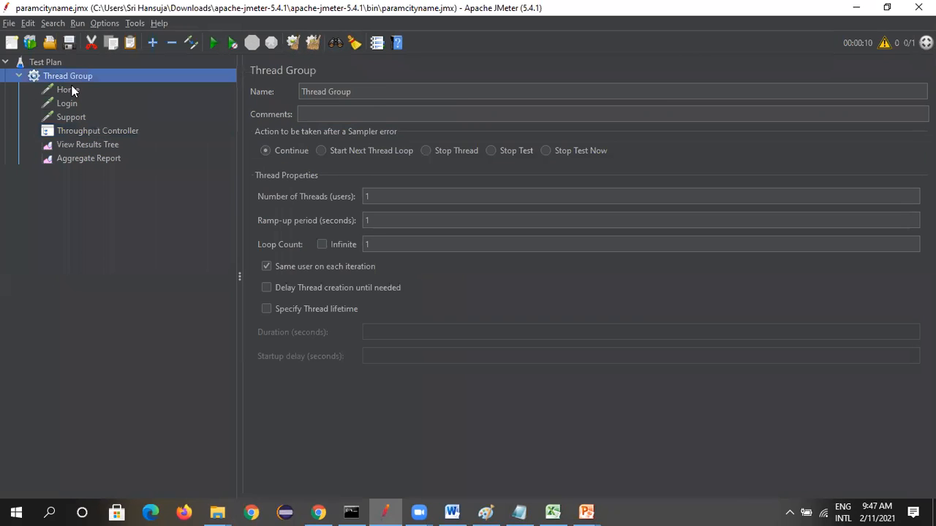
{"action": "left_click", "coordinate": [388, 196]}
{"action": "type", "text": "0"}
{"action": "left_click", "coordinate": [127, 208]}
Base the Throughput Controller on Percent Executions and set its throughput to 20
{"action": "left_click", "coordinate": [86, 131]}
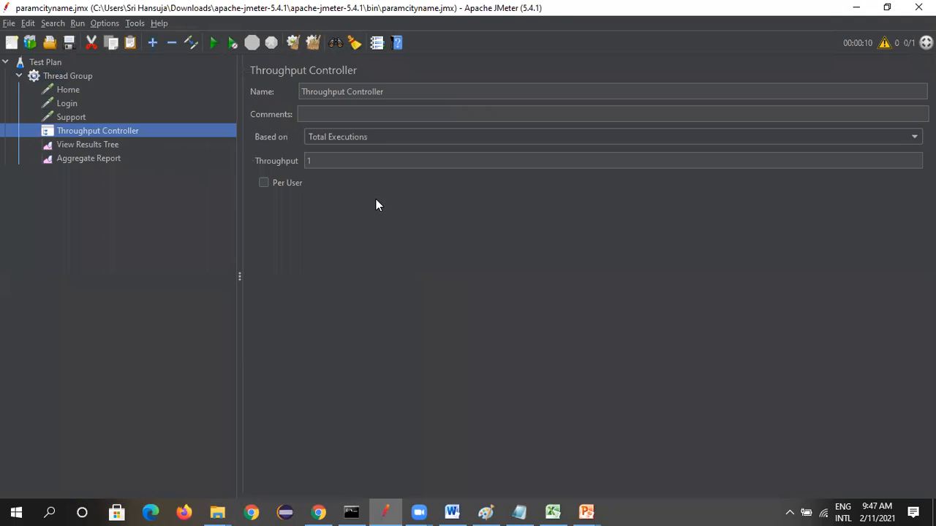
{"action": "left_click", "coordinate": [856, 136]}
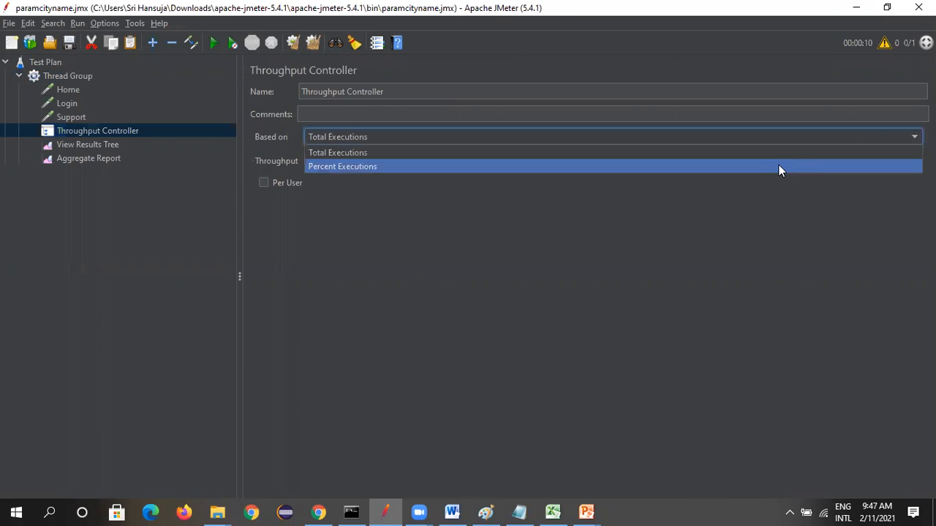
{"action": "left_click", "coordinate": [570, 166]}
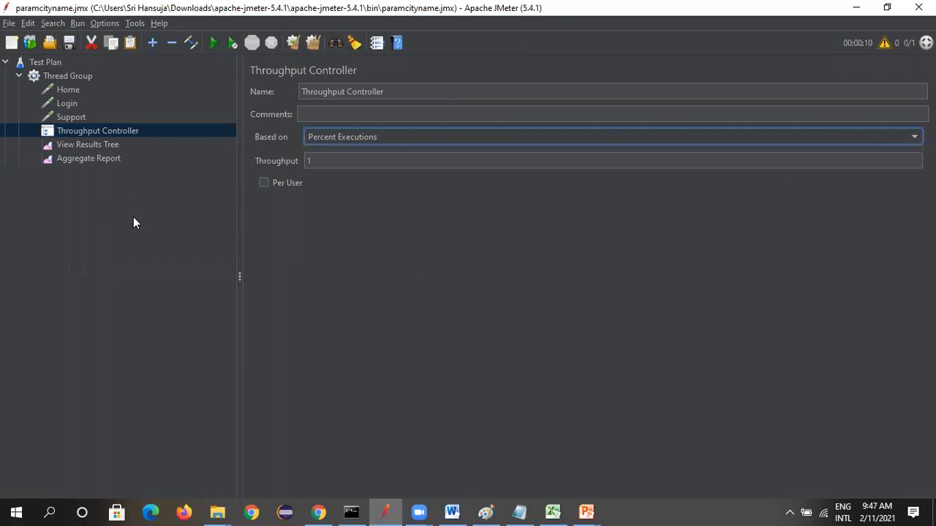
{"action": "left_click", "coordinate": [164, 135]}
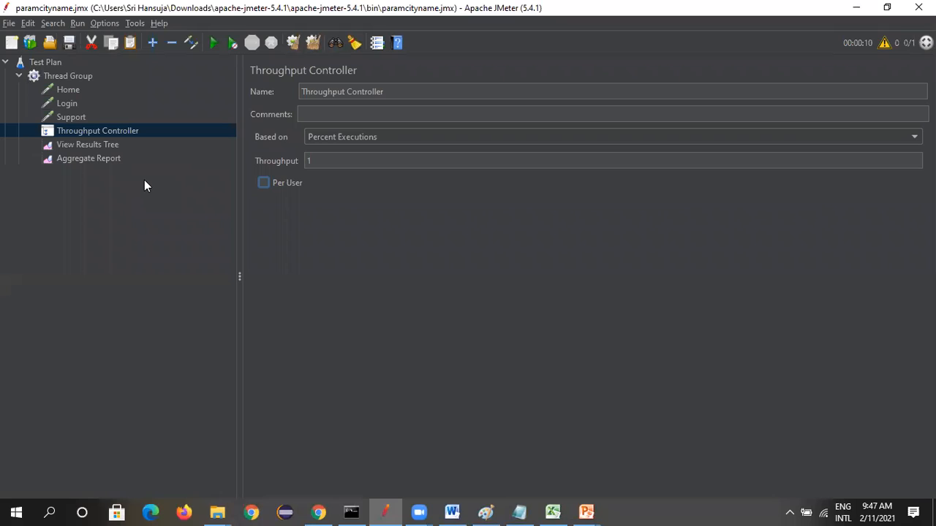
{"action": "left_click", "coordinate": [350, 161]}
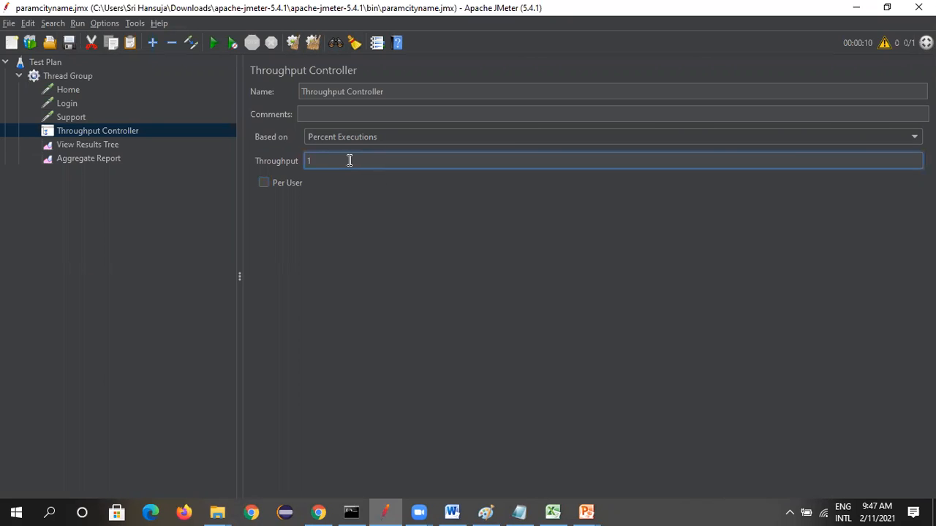
{"action": "key", "text": "BackSpace"}
{"action": "type", "text": "2"}
{"action": "key", "text": "BackSpace"}
{"action": "type", "text": "20"}
{"action": "left_click", "coordinate": [164, 281]}
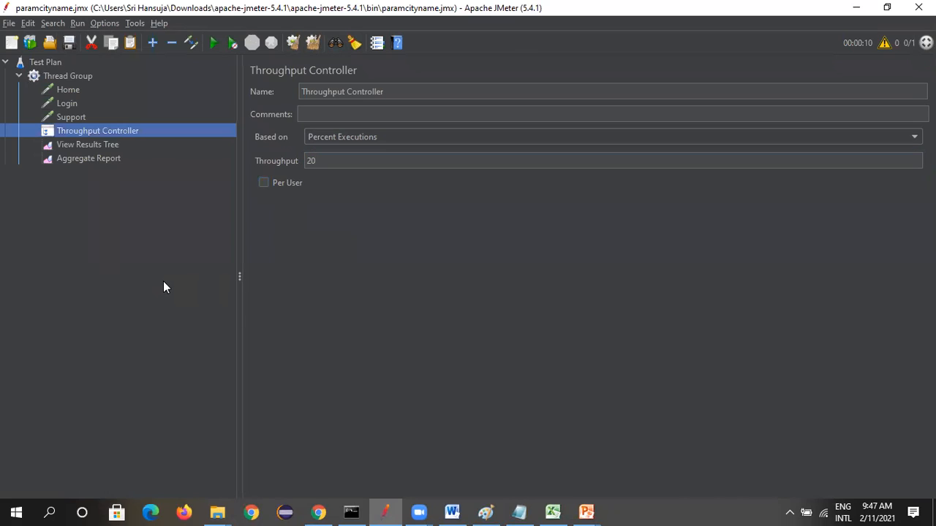
Rename the Throughput Controller as Throughput Controller1
{"action": "left_click", "coordinate": [417, 92]}
{"action": "type", "text": "1"}
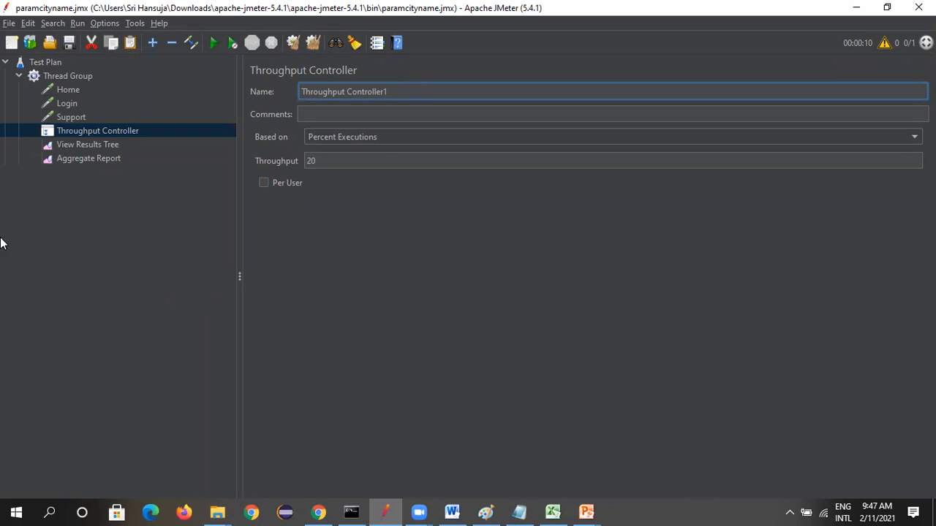
{"action": "left_click", "coordinate": [73, 218]}
{"action": "key", "text": "Up"}
Copy Throughput Controller1 and paste two copies of it into the Thread Group
{"action": "right_click", "coordinate": [113, 133]}
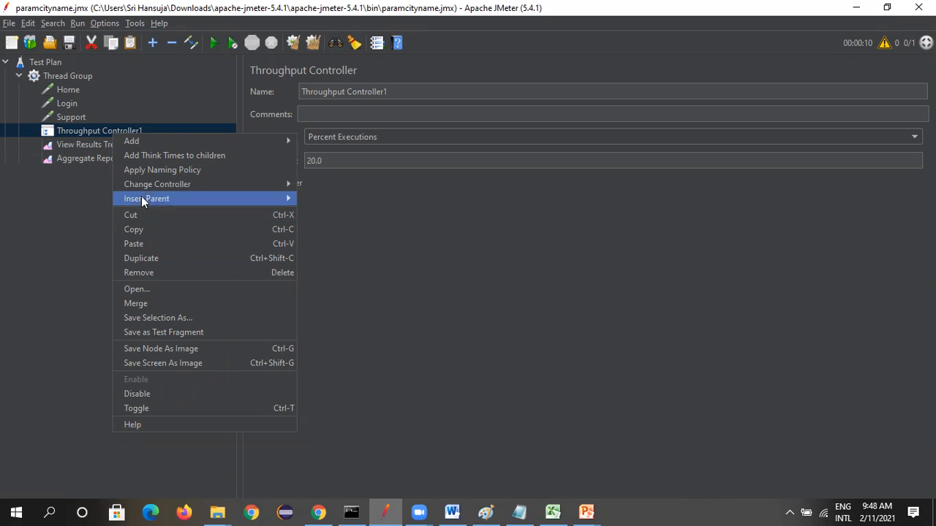
{"action": "left_click", "coordinate": [143, 231]}
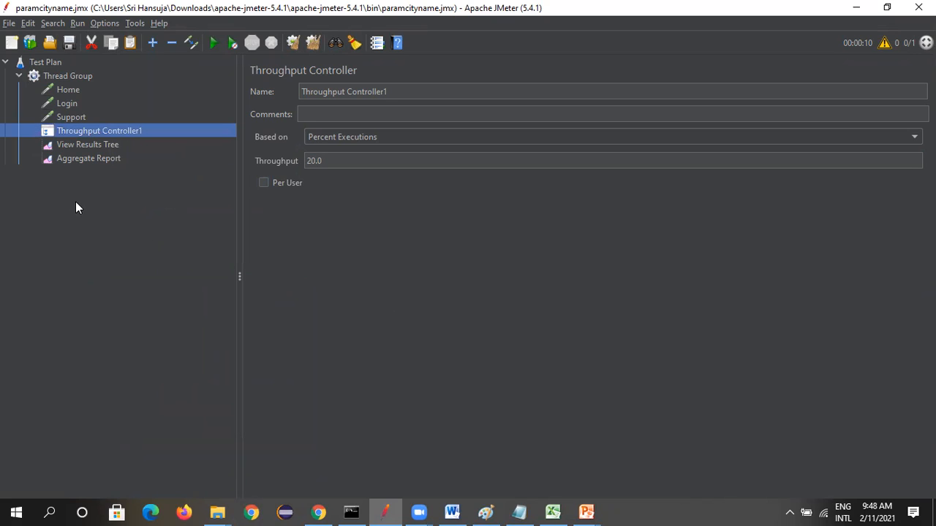
{"action": "left_click", "coordinate": [86, 77]}
{"action": "key", "text": "ctrl+v"}
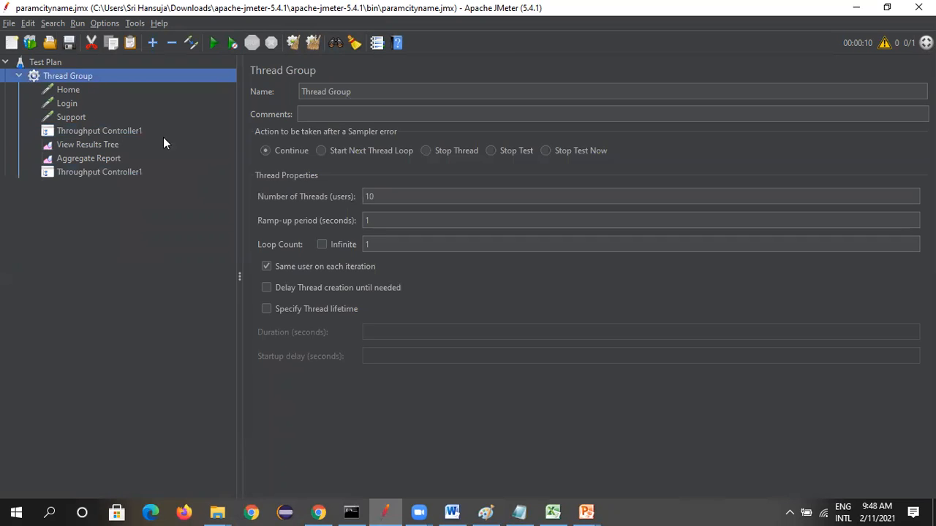
{"action": "key", "text": "ctrl+v"}
Rearrange the test tree so each Throughput Controller contains one request, in the order Home, Login and Support
{"action": "left_click_drag", "start_coordinate": [76, 132], "coordinate": [82, 86]}
{"action": "left_click", "coordinate": [73, 103]}
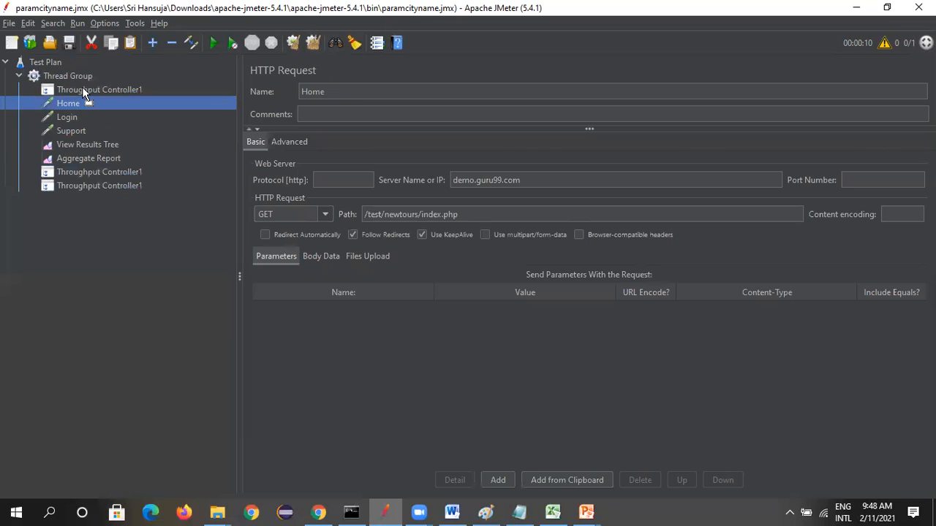
{"action": "left_click_drag", "start_coordinate": [89, 172], "coordinate": [88, 121]}
{"action": "left_click_drag", "start_coordinate": [89, 185], "coordinate": [95, 144]}
{"action": "left_click", "coordinate": [82, 156]}
Rename the controller that holds the Login request as Throughput Controller2
{"action": "left_click", "coordinate": [125, 119]}
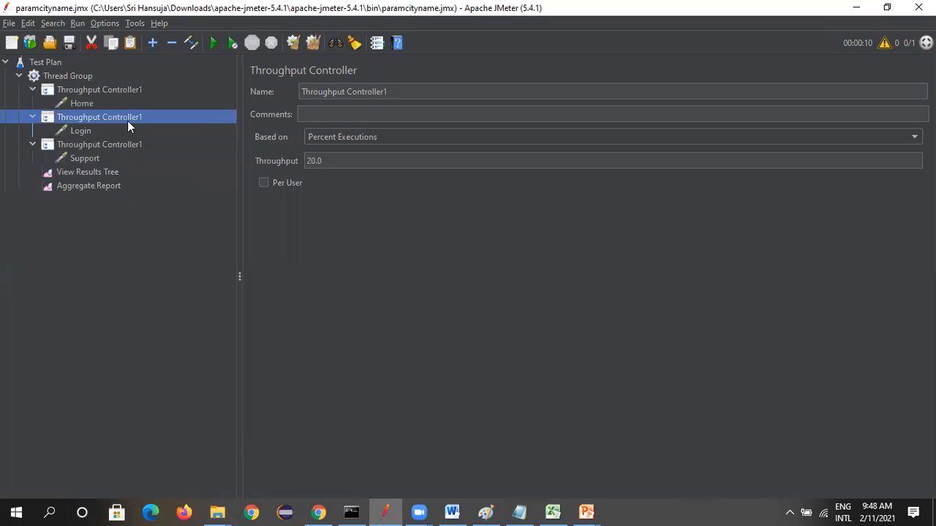
{"action": "left_click", "coordinate": [405, 93]}
{"action": "key", "text": "BackSpace"}
{"action": "type", "text": "2"}
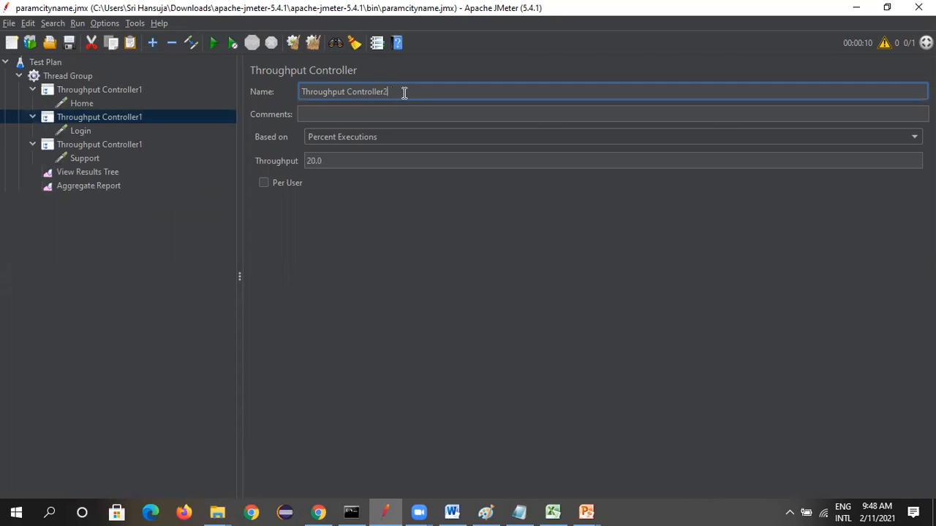
Set the throughput of the Login request's controller to 30 percent
{"action": "left_click", "coordinate": [336, 161]}
{"action": "key", "text": "BackSpace"}
{"action": "key", "text": "BackSpace"}
{"action": "key", "text": "BackSpace"}
{"action": "type", "text": "30"}
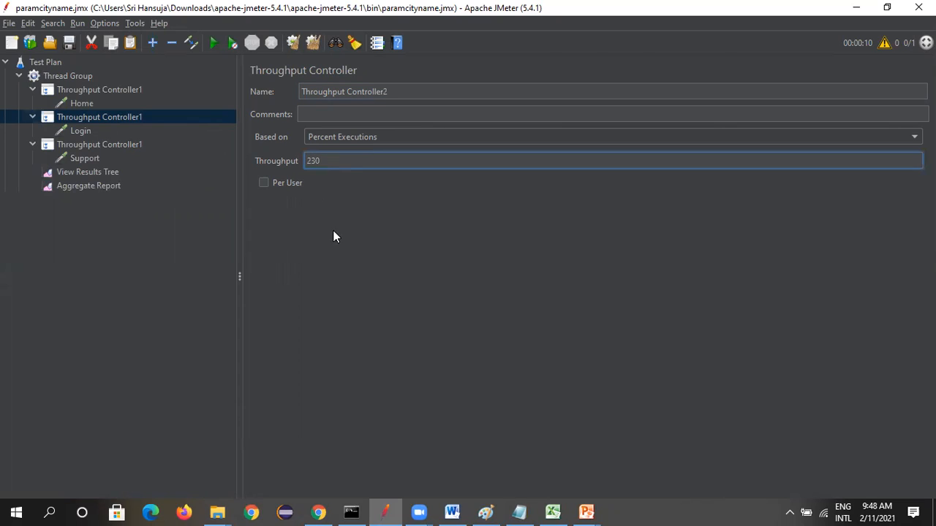
{"action": "key", "text": "BackSpace"}
{"action": "key", "text": "BackSpace"}
{"action": "key", "text": "BackSpace"}
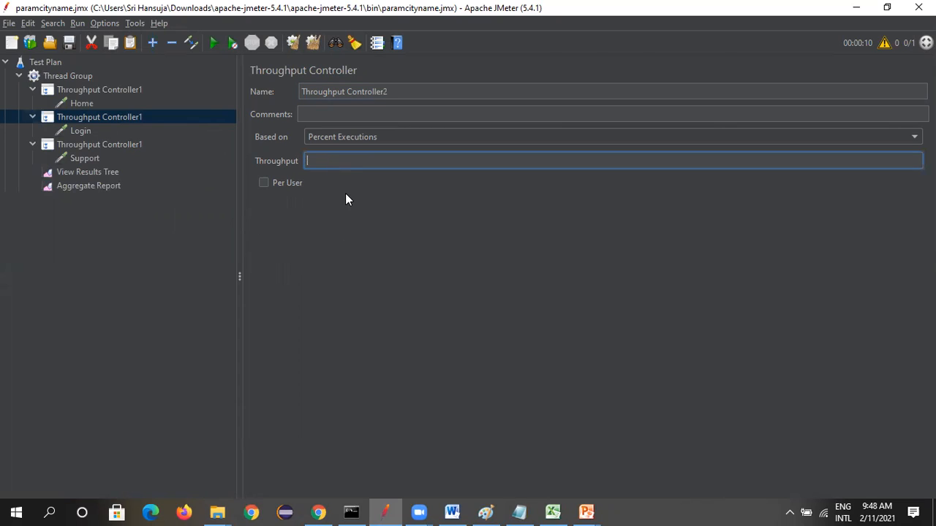
{"action": "type", "text": "30"}
{"action": "left_click", "coordinate": [145, 216]}
Rename the controller that holds the Support request as Throughput Controller3
{"action": "left_click", "coordinate": [94, 147]}
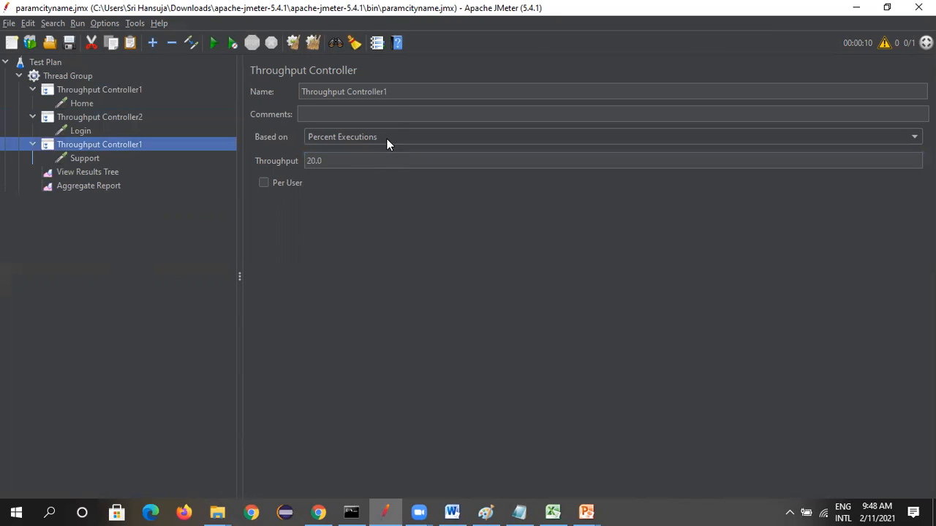
{"action": "left_click", "coordinate": [402, 92]}
{"action": "key", "text": "BackSpace"}
{"action": "type", "text": "3"}
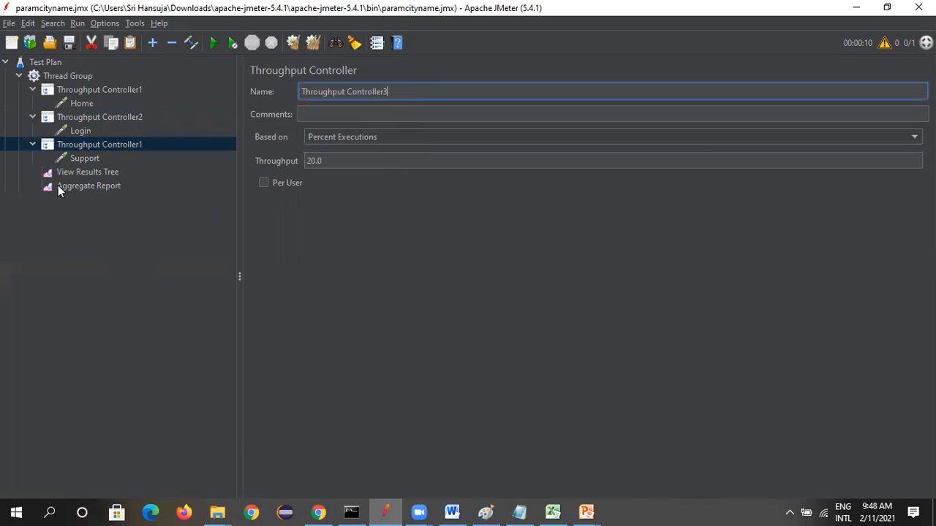
Set the throughput of the Support request's controller to 50 percent
{"action": "left_click", "coordinate": [79, 146]}
{"action": "left_click", "coordinate": [326, 159]}
{"action": "key", "text": "BackSpace"}
{"action": "key", "text": "BackSpace"}
{"action": "key", "text": "BackSpace"}
{"action": "type", "text": "00"}
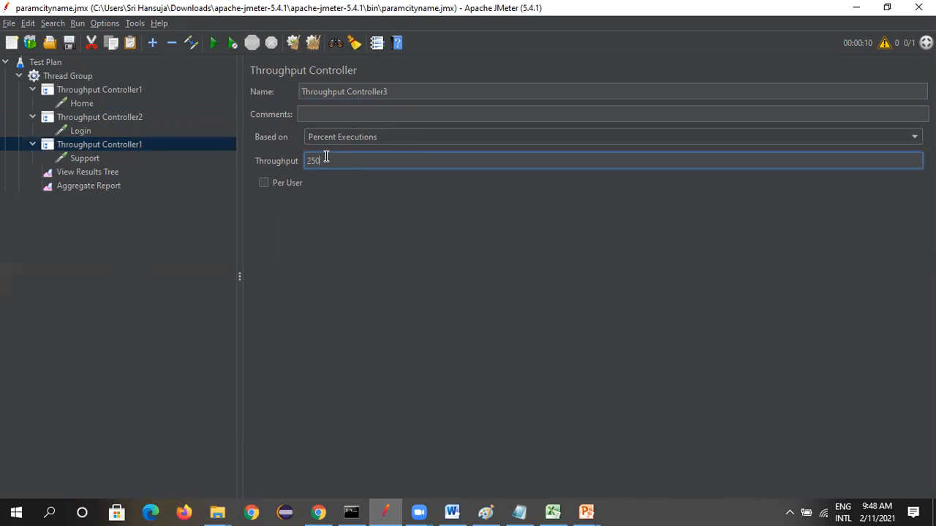
{"action": "key", "text": "BackSpace"}
{"action": "key", "text": "BackSpace"}
{"action": "key", "text": "BackSpace"}
{"action": "type", "text": "5"}
{"action": "left_click", "coordinate": [136, 254]}
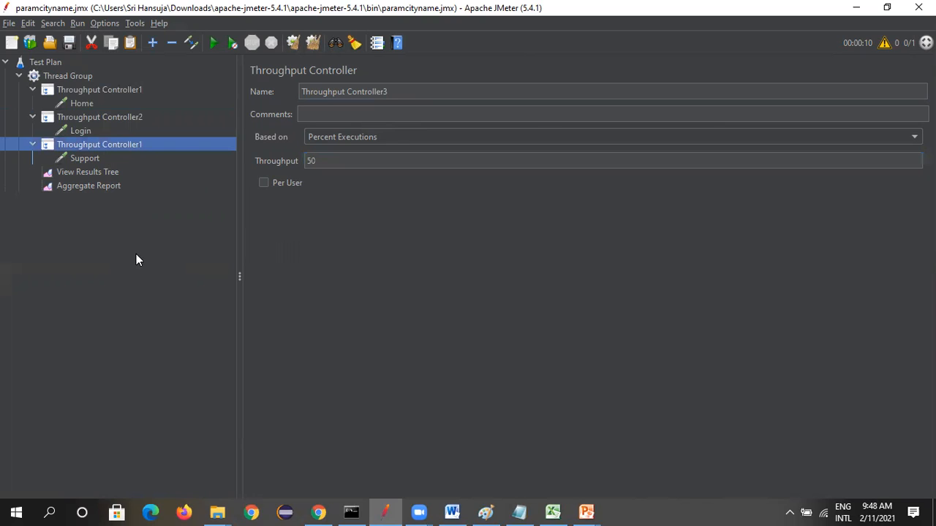
Check the first controller and the Thread Group settings, run the test and show its results in the Aggregate Report
{"action": "left_click", "coordinate": [89, 91]}
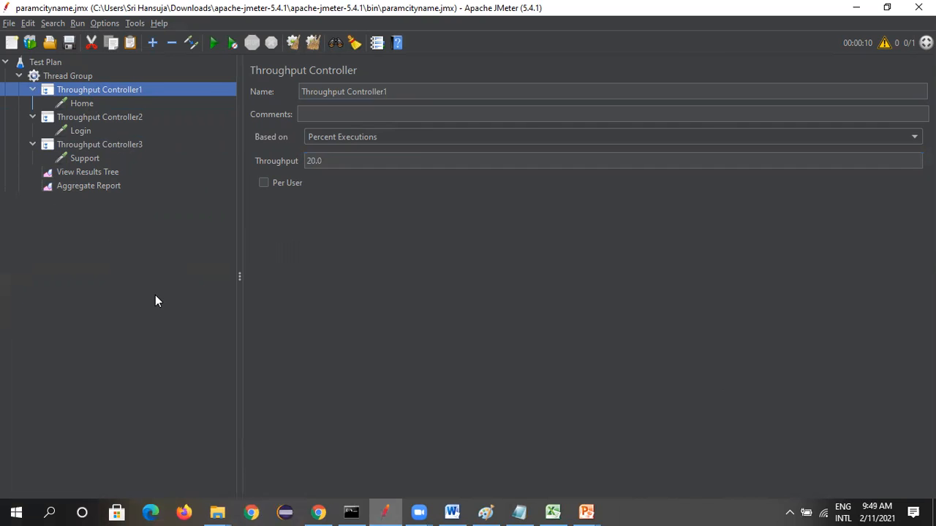
{"action": "left_click", "coordinate": [64, 78]}
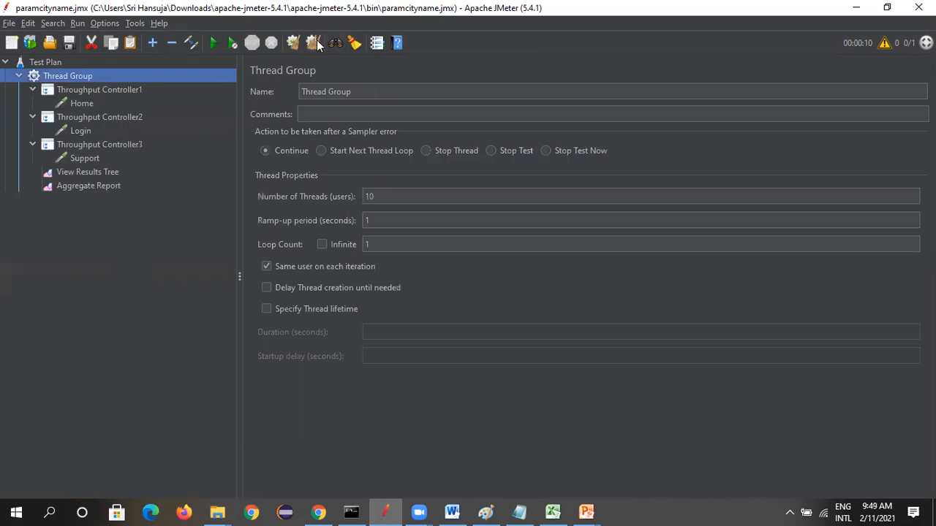
{"action": "left_click", "coordinate": [213, 42]}
{"action": "left_click", "coordinate": [104, 183]}
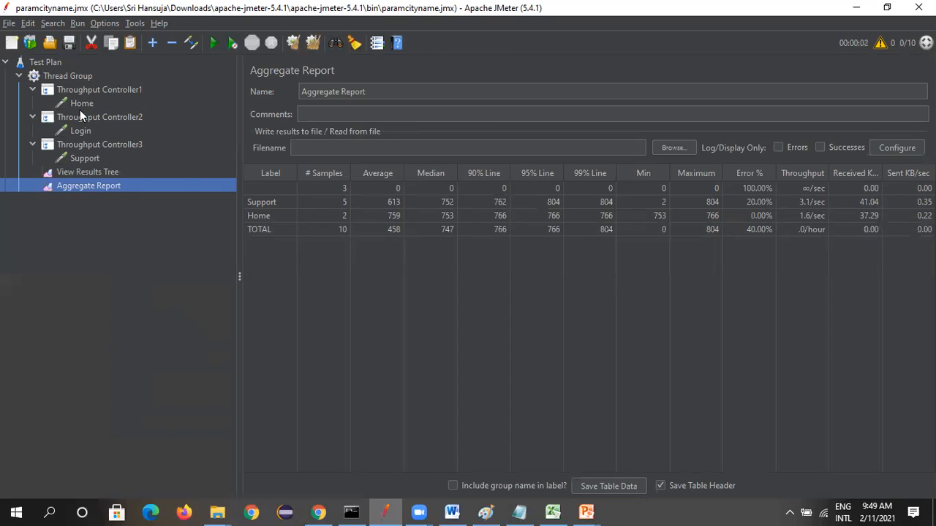
Check the Login request's settings and examine the sample counts of the individual requests in the Aggregate Report
{"action": "left_click", "coordinate": [94, 135]}
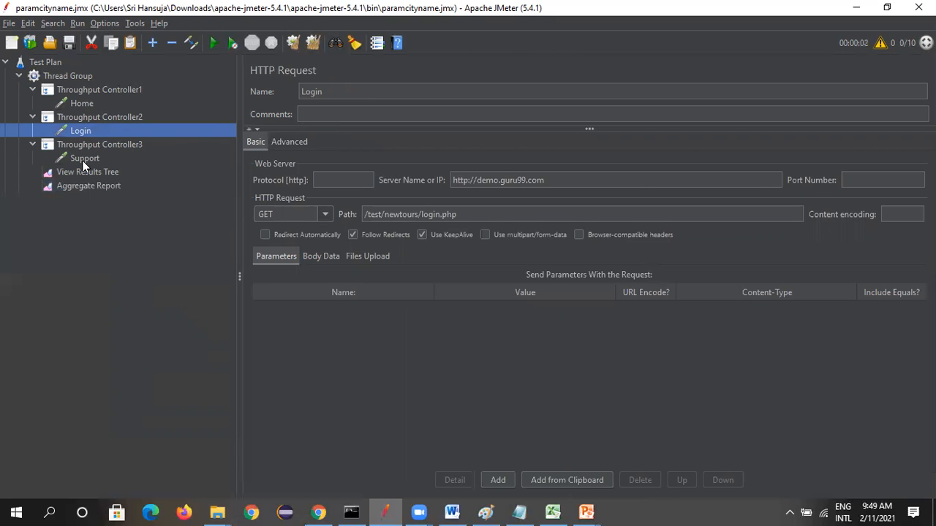
{"action": "left_click", "coordinate": [95, 187]}
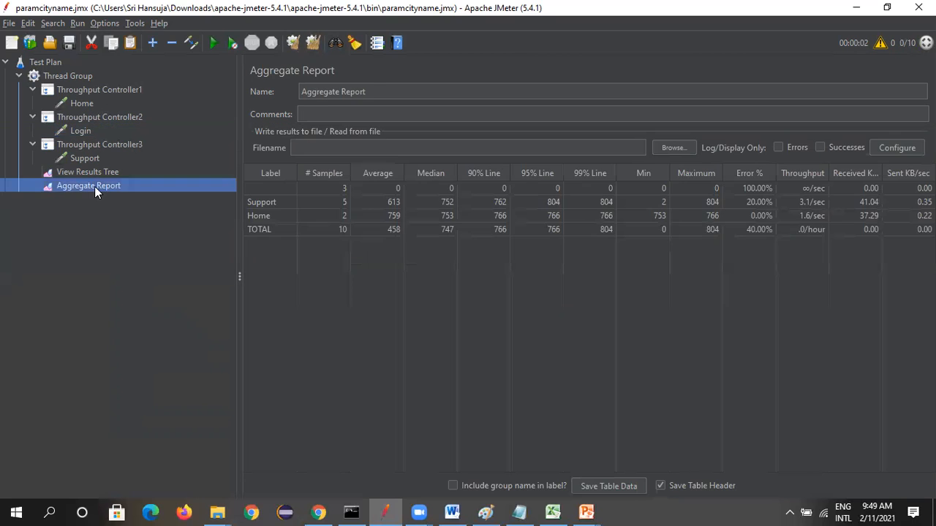
{"action": "left_click", "coordinate": [336, 190]}
{"action": "left_click", "coordinate": [340, 204]}
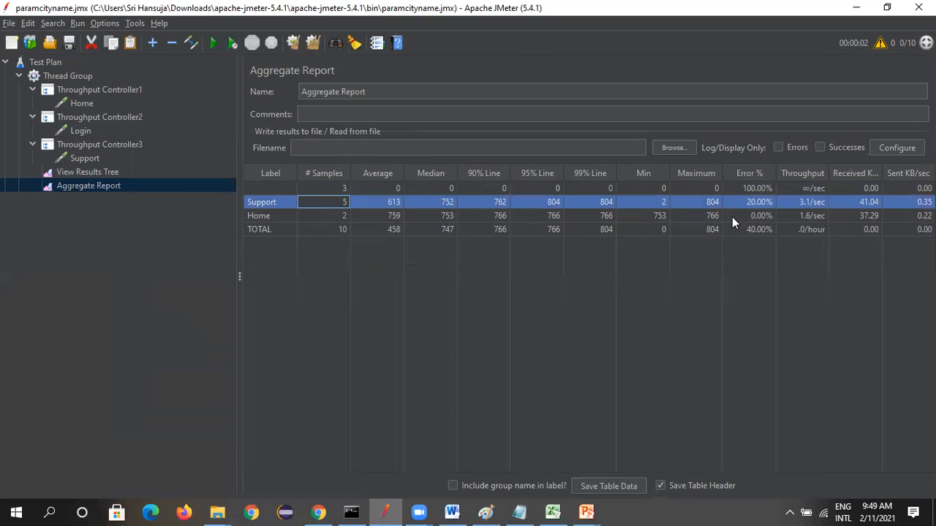
{"action": "left_click", "coordinate": [338, 218]}
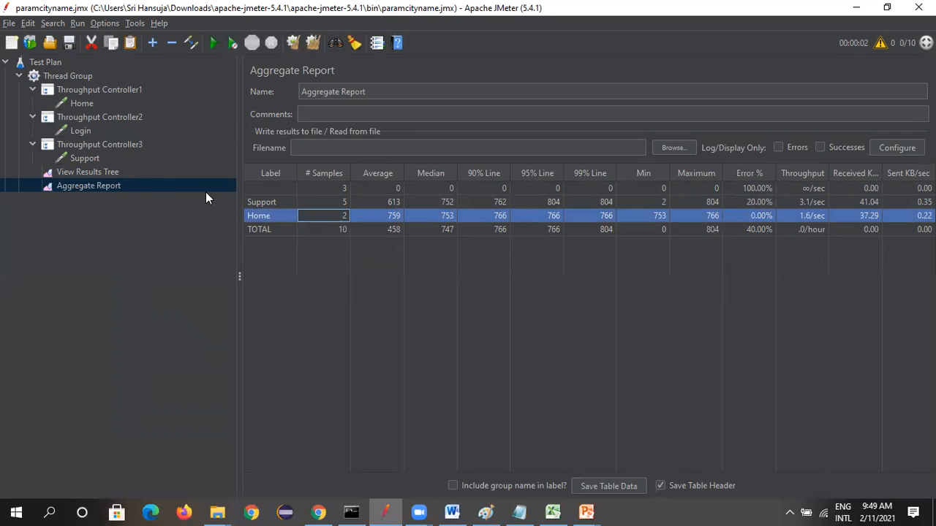
Compare the throughput percentages of the three Throughput Controllers with the sample counts in the Aggregate Report
{"action": "left_click", "coordinate": [78, 103]}
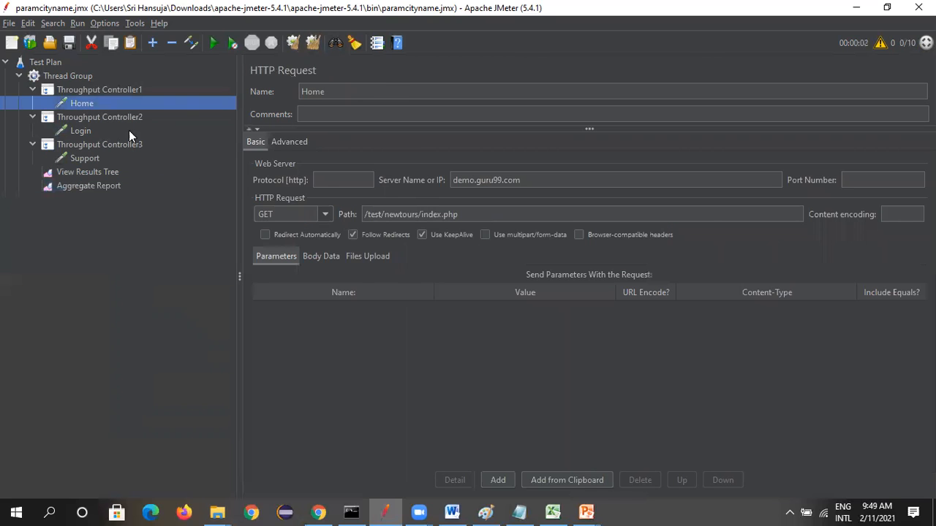
{"action": "left_click", "coordinate": [107, 90]}
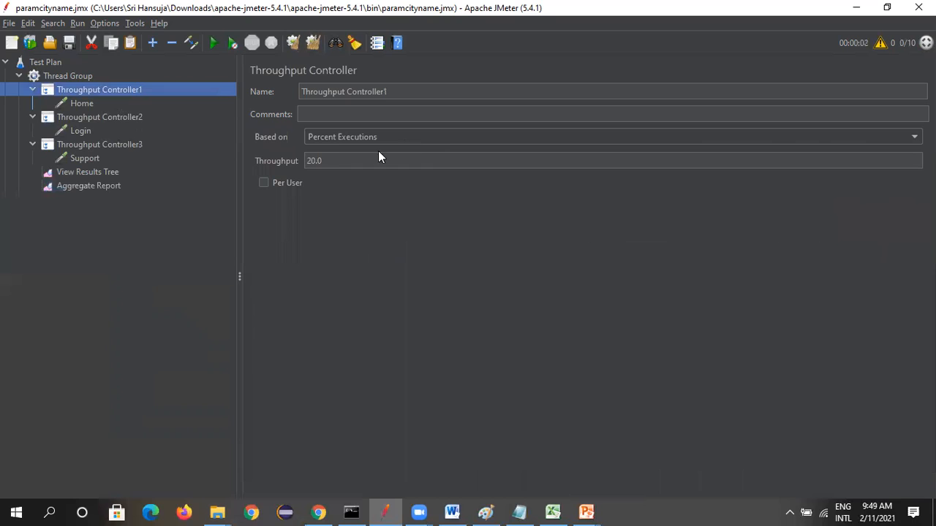
{"action": "left_click", "coordinate": [95, 118]}
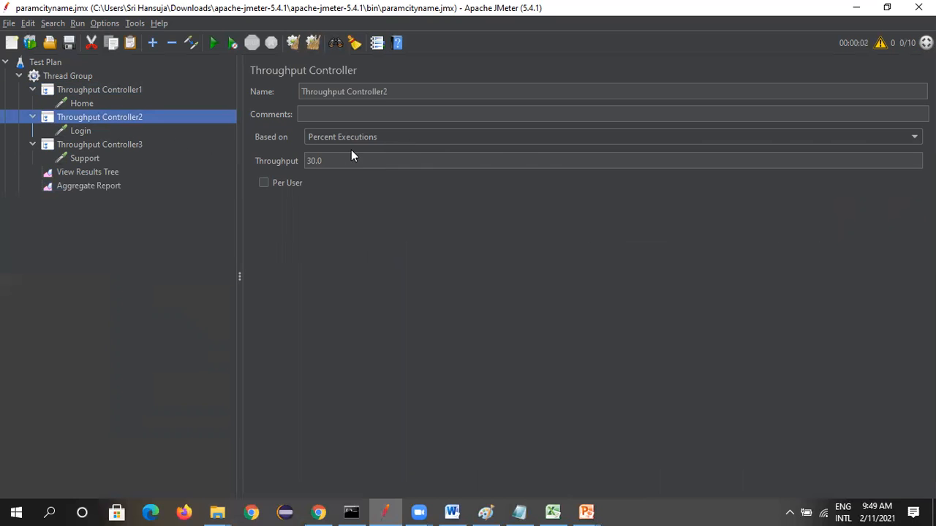
{"action": "left_click", "coordinate": [107, 144]}
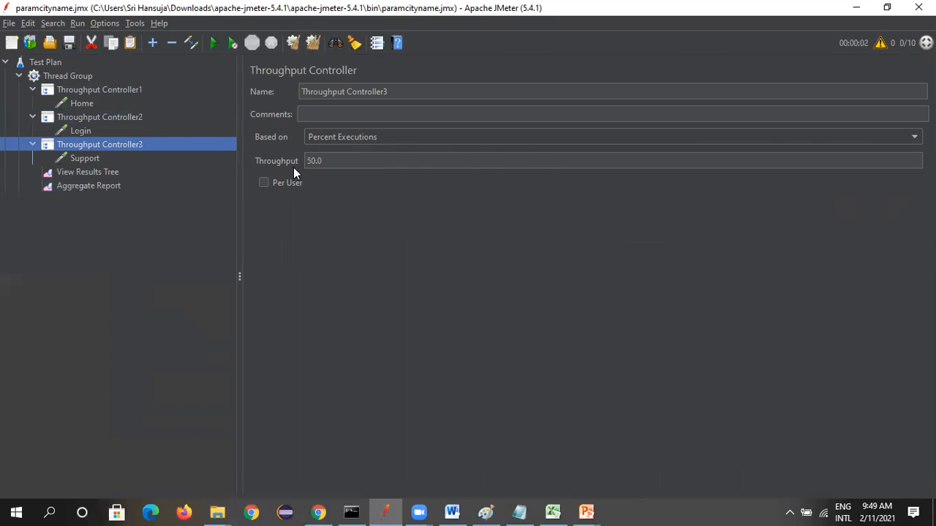
{"action": "left_click", "coordinate": [103, 186]}
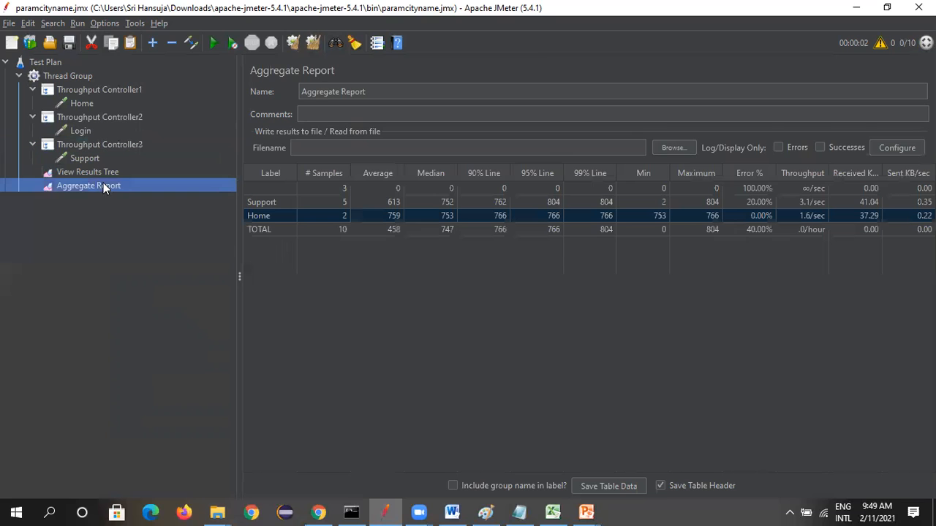
{"action": "left_click", "coordinate": [343, 186]}
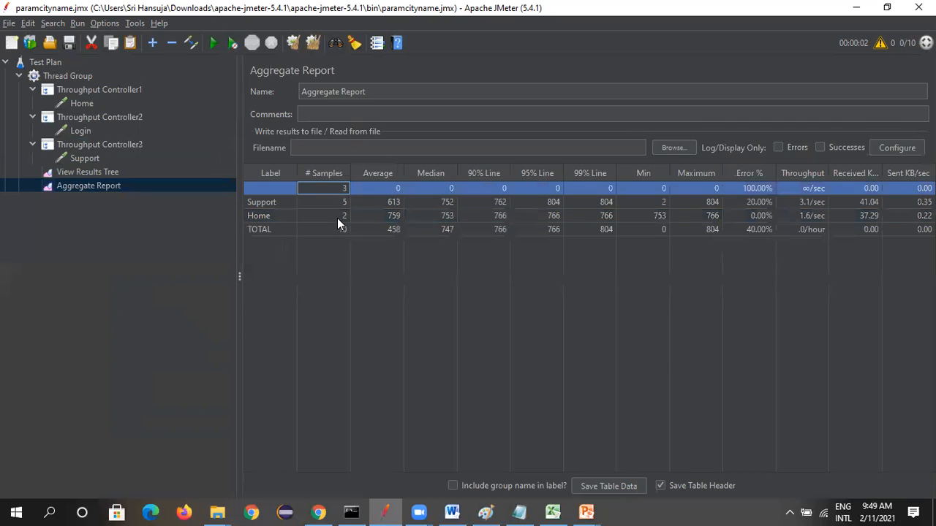
{"action": "left_click", "coordinate": [337, 217]}
{"action": "left_click", "coordinate": [337, 231]}
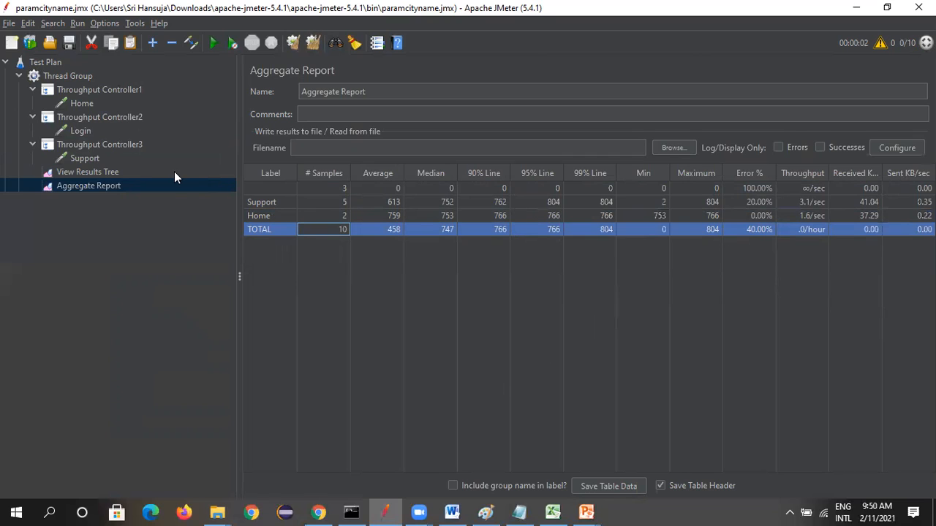
Inspect the first failed sample in View Results Tree and correct the Login request's server name to demo.guru99.com
{"action": "left_click", "coordinate": [106, 174]}
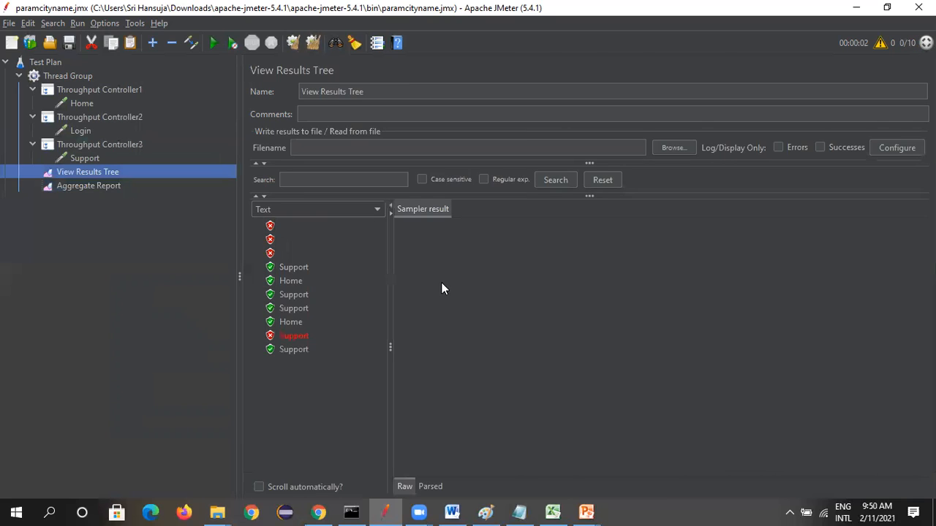
{"action": "left_click", "coordinate": [310, 226]}
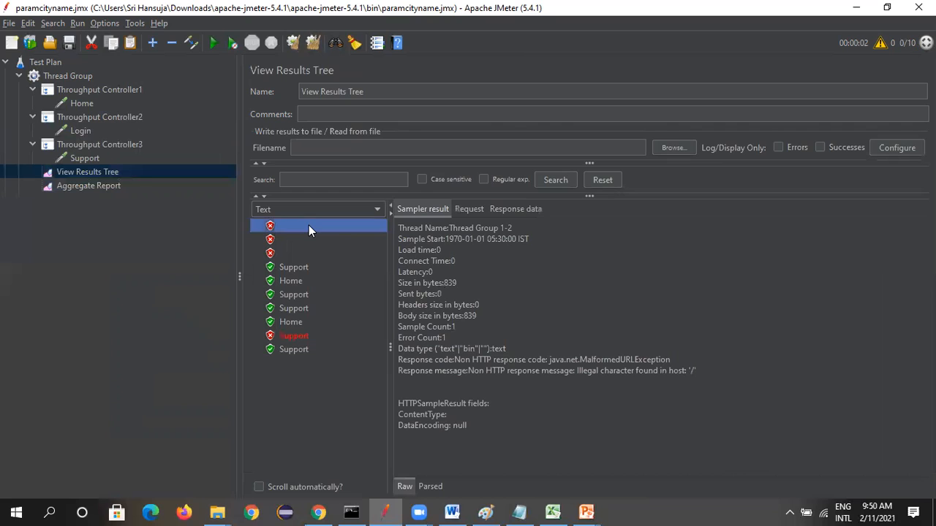
{"action": "left_click", "coordinate": [78, 132]}
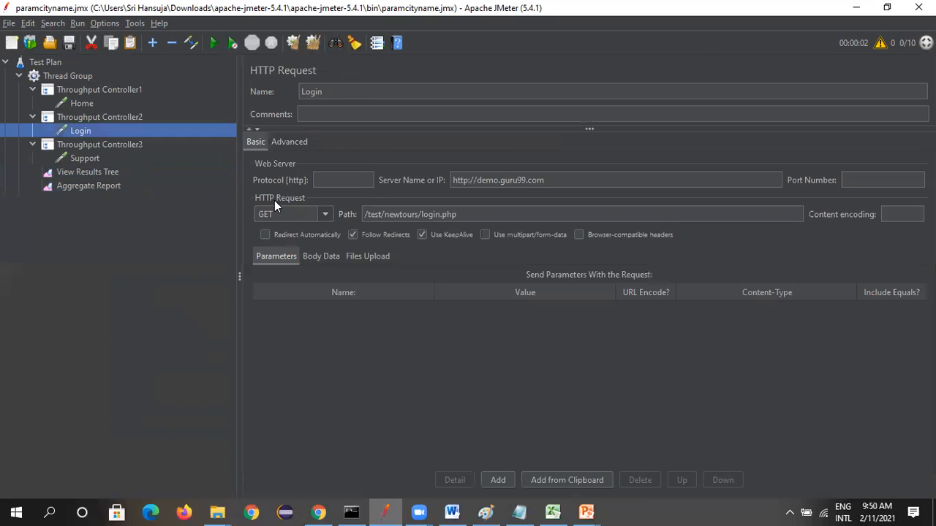
{"action": "left_click_drag", "start_coordinate": [477, 180], "coordinate": [451, 180]}
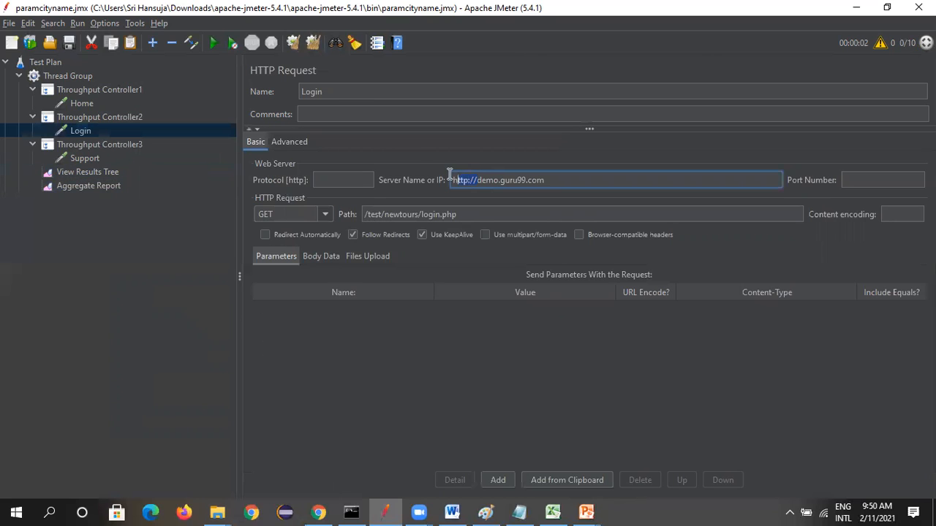
{"action": "key", "text": "BackSpace"}
{"action": "left_click", "coordinate": [564, 396]}
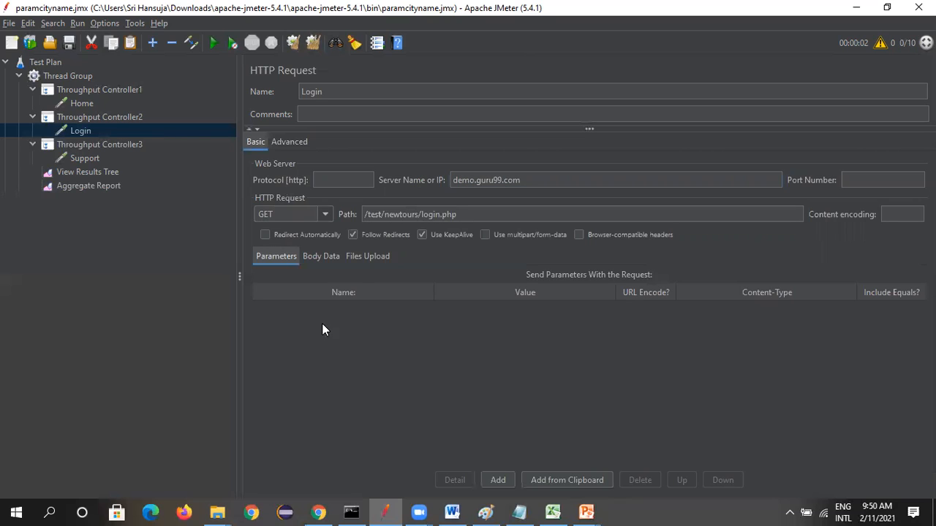
Check the Home, Support and Thread Group settings, and rerun the test to show its results in the Aggregate Report
{"action": "left_click", "coordinate": [80, 103]}
{"action": "left_click", "coordinate": [86, 159]}
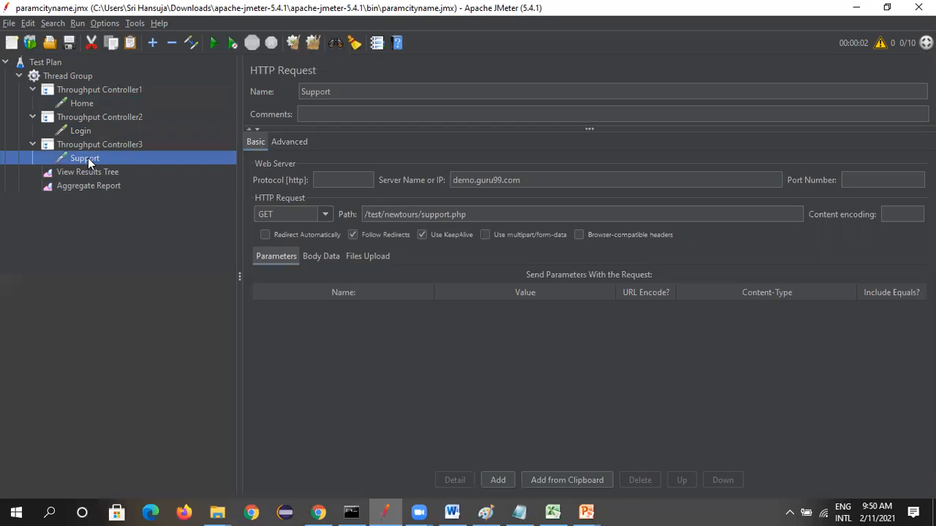
{"action": "left_click", "coordinate": [73, 78]}
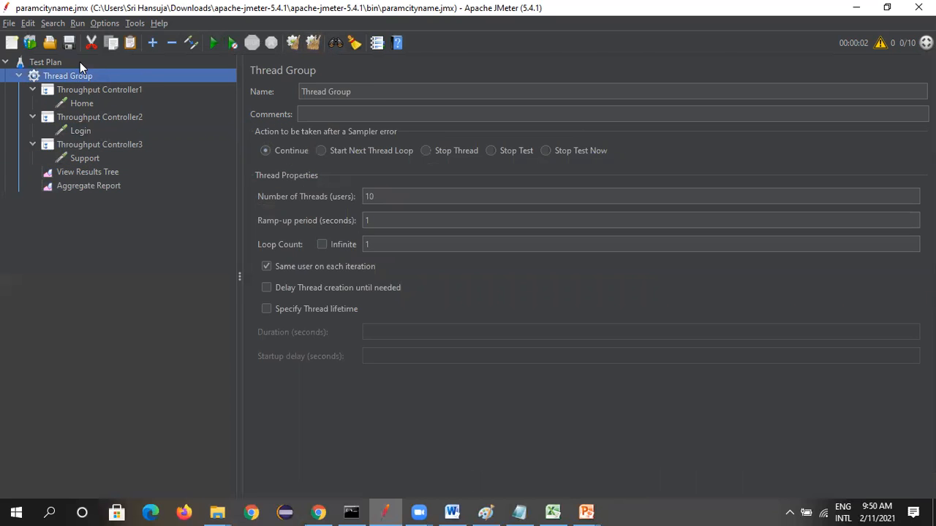
{"action": "left_click", "coordinate": [213, 43]}
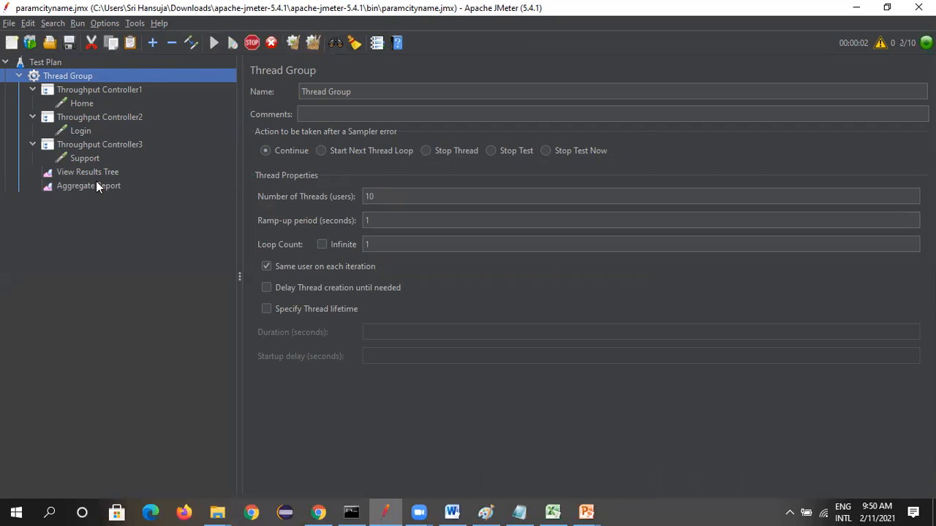
{"action": "left_click", "coordinate": [89, 186]}
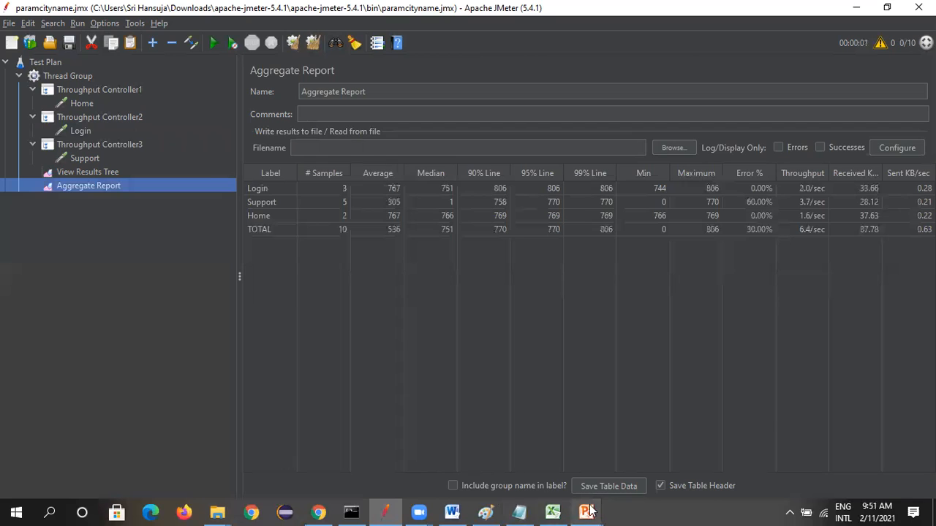
Switch to the PowerPoint slide show at the slide on building a distribution load with the Throughput Controller
{"action": "mouse_move", "coordinate": [587, 512]}
{"action": "left_click", "coordinate": [648, 461]}
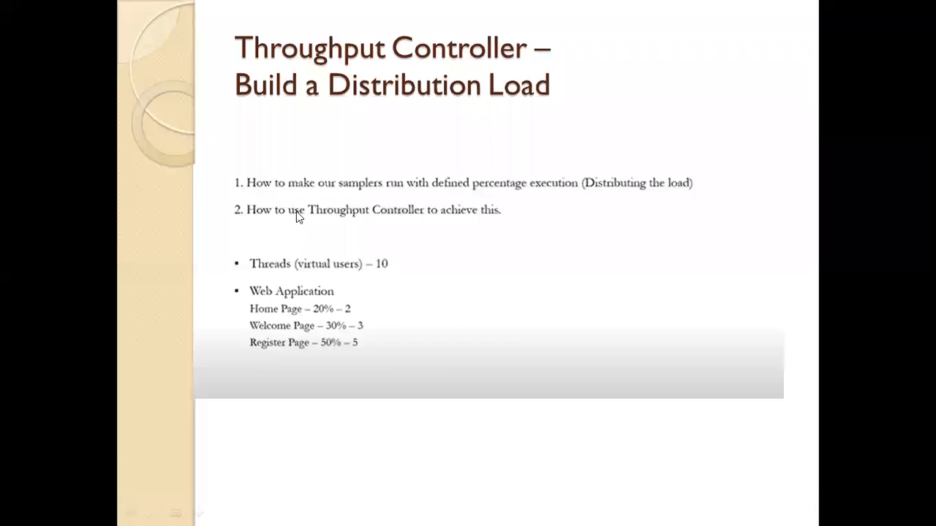